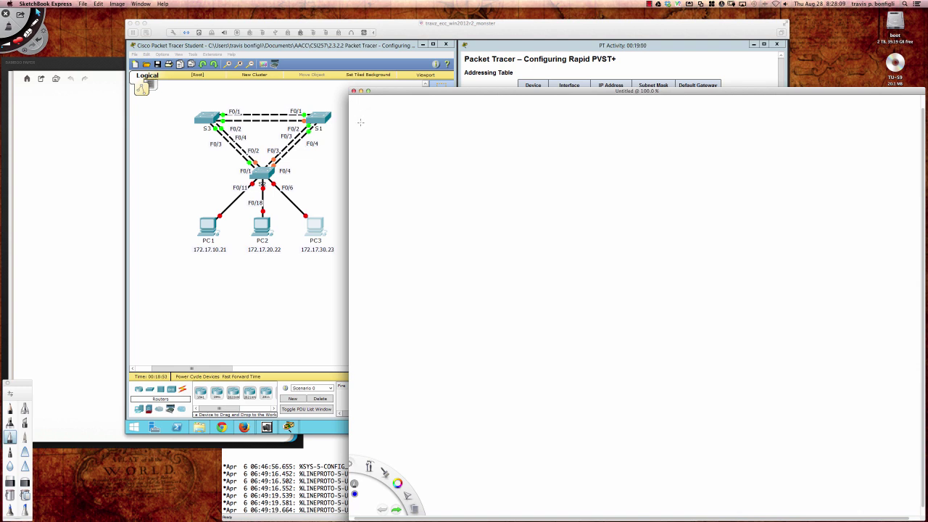
# Handwrite "1985 – DEC – Radia Perlman – STP" as the first line of the blank canvas and underline STP
pyautogui.moveTo(356, 116)
pyautogui.mouseDown()
pyautogui.moveTo(356, 132)
pyautogui.moveTo(396, 113)
pyautogui.moveTo(442, 127)
pyautogui.moveTo(442, 119)
pyautogui.moveTo(503, 124)
pyautogui.moveTo(548, 112)
pyautogui.mouseUp()
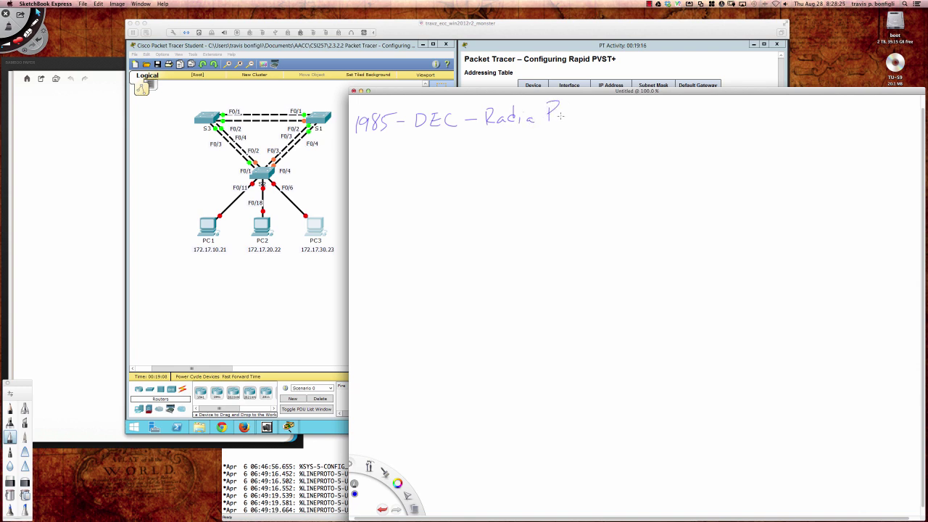
pyautogui.moveTo(560, 116); pyautogui.dragTo(612, 113)
pyautogui.moveTo(617, 116)
pyautogui.mouseDown()
pyautogui.moveTo(661, 121)
pyautogui.moveTo(675, 105)
pyautogui.moveTo(681, 122)
pyautogui.moveTo(641, 123)
pyautogui.moveTo(653, 121)
pyautogui.mouseUp()
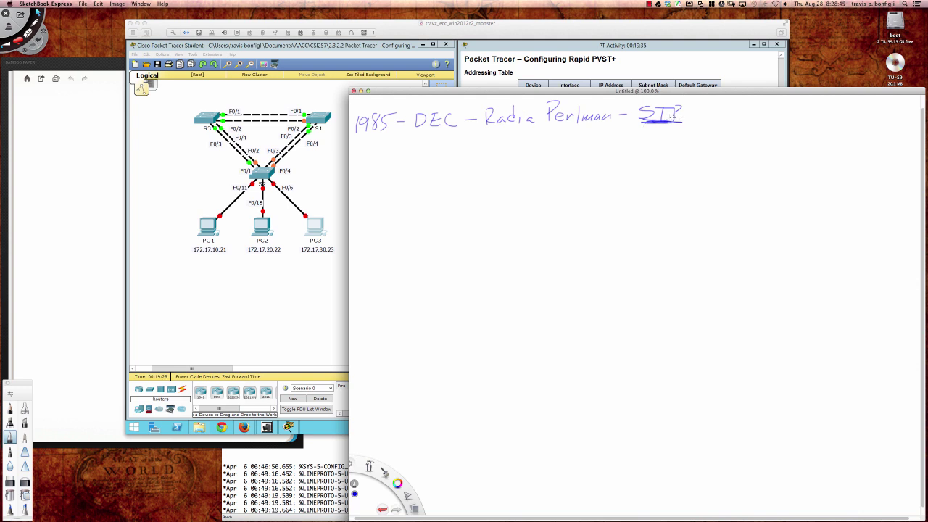
# Add "/ DEC STP" after STP on the 1985 line and underline it
pyautogui.moveTo(694, 106)
pyautogui.mouseDown()
pyautogui.moveTo(685, 122)
pyautogui.moveTo(733, 115)
pyautogui.mouseUp()
pyautogui.moveTo(748, 105)
pyautogui.mouseDown()
pyautogui.moveTo(739, 114)
pyautogui.moveTo(754, 105)
pyautogui.mouseUp()
pyautogui.moveTo(748, 106)
pyautogui.mouseDown()
pyautogui.moveTo(748, 116)
pyautogui.moveTo(766, 110)
pyautogui.mouseUp()
pyautogui.moveTo(707, 119); pyautogui.dragTo(763, 116)
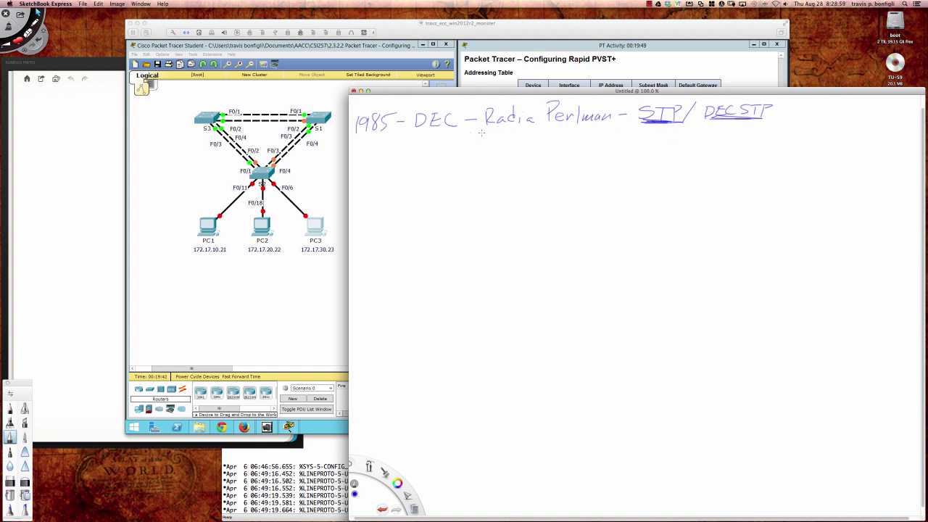
# Underline 1985 and handwrite "1990 – IEEE" as the next timeline entry beneath it
pyautogui.moveTo(356, 134); pyautogui.dragTo(378, 133)
pyautogui.moveTo(356, 149)
pyautogui.mouseDown()
pyautogui.moveTo(356, 159)
pyautogui.moveTo(369, 161)
pyautogui.moveTo(411, 152)
pyautogui.mouseUp()
pyautogui.moveTo(422, 144)
pyautogui.mouseDown()
pyautogui.moveTo(422, 155)
pyautogui.moveTo(427, 144)
pyautogui.moveTo(428, 155)
pyautogui.moveTo(447, 147)
pyautogui.mouseUp()
pyautogui.moveTo(458, 142)
pyautogui.mouseDown()
pyautogui.moveTo(457, 153)
pyautogui.moveTo(471, 146)
pyautogui.mouseUp()
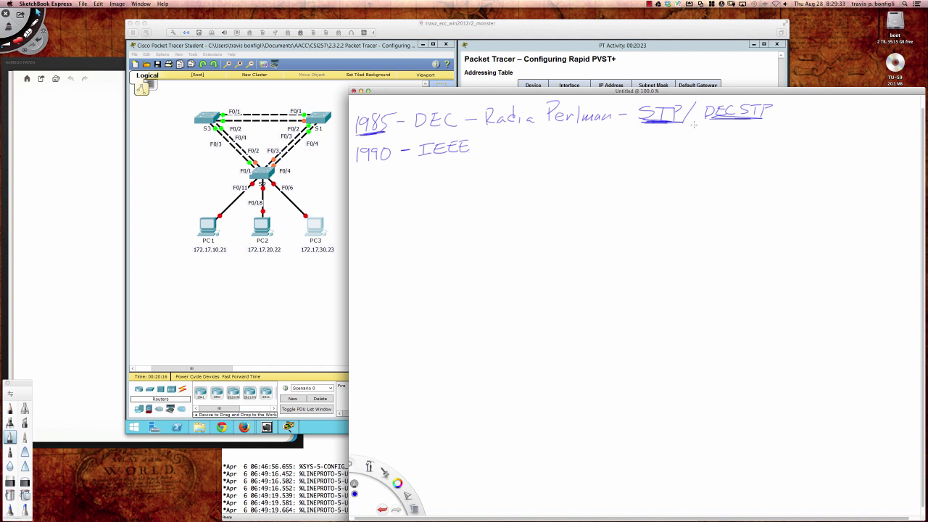
# Circle DEC STP with an arrow leading to the 1990 IEEE entry, add "– 802.1D" there, and circle STP
pyautogui.moveTo(733, 103)
pyautogui.mouseDown()
pyautogui.moveTo(724, 97)
pyautogui.moveTo(727, 129)
pyautogui.moveTo(771, 110)
pyautogui.moveTo(731, 95)
pyautogui.moveTo(592, 107)
pyautogui.moveTo(480, 141)
pyautogui.moveTo(494, 144)
pyautogui.mouseUp()
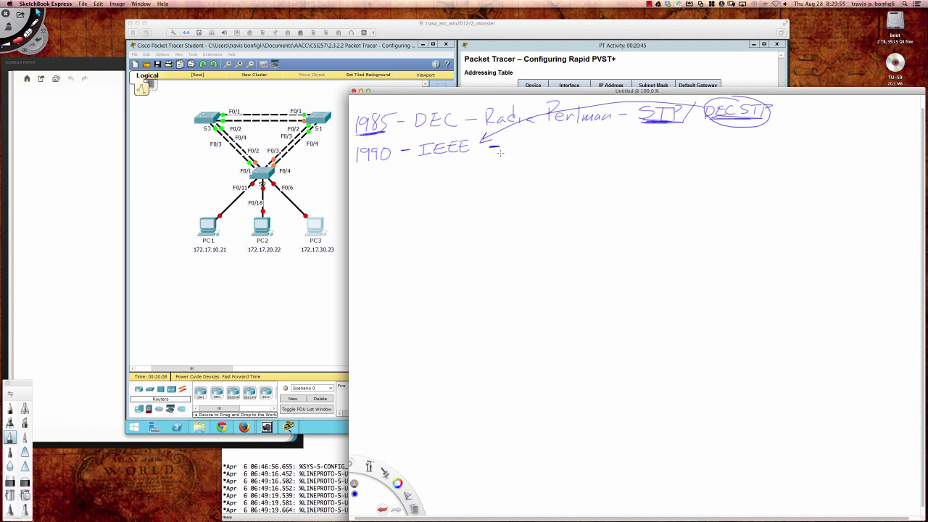
pyautogui.moveTo(509, 145)
pyautogui.mouseDown()
pyautogui.moveTo(520, 136)
pyautogui.moveTo(516, 148)
pyautogui.moveTo(522, 141)
pyautogui.moveTo(553, 149)
pyautogui.mouseUp()
pyautogui.click(557, 147)
pyautogui.moveTo(572, 140)
pyautogui.mouseDown()
pyautogui.moveTo(584, 144)
pyautogui.moveTo(580, 154)
pyautogui.moveTo(563, 149)
pyautogui.mouseUp()
pyautogui.moveTo(671, 97)
pyautogui.mouseDown()
pyautogui.moveTo(636, 116)
pyautogui.moveTo(686, 125)
pyautogui.moveTo(667, 100)
pyautogui.moveTo(630, 108)
pyautogui.moveTo(670, 133)
pyautogui.moveTo(683, 102)
pyautogui.moveTo(728, 121)
pyautogui.mouseUp()
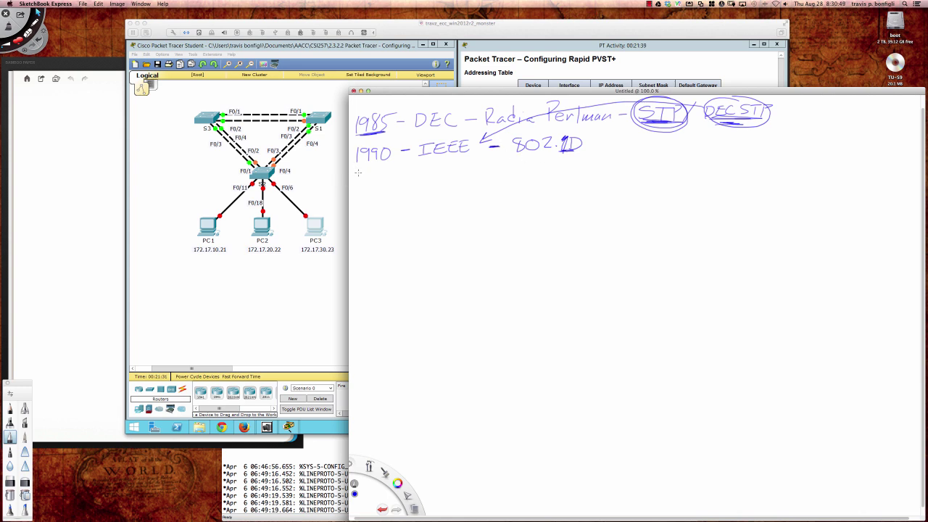
# Handwrite "1998 – IEEE – 802.1D – 1998" below the 1990 line and underline the standard's name
pyautogui.moveTo(358, 174)
pyautogui.mouseDown()
pyautogui.moveTo(371, 187)
pyautogui.moveTo(398, 171)
pyautogui.moveTo(426, 179)
pyautogui.moveTo(436, 162)
pyautogui.moveTo(445, 177)
pyautogui.mouseUp()
pyautogui.moveTo(449, 168)
pyautogui.mouseDown()
pyautogui.moveTo(458, 179)
pyautogui.moveTo(513, 161)
pyautogui.moveTo(549, 174)
pyautogui.mouseUp()
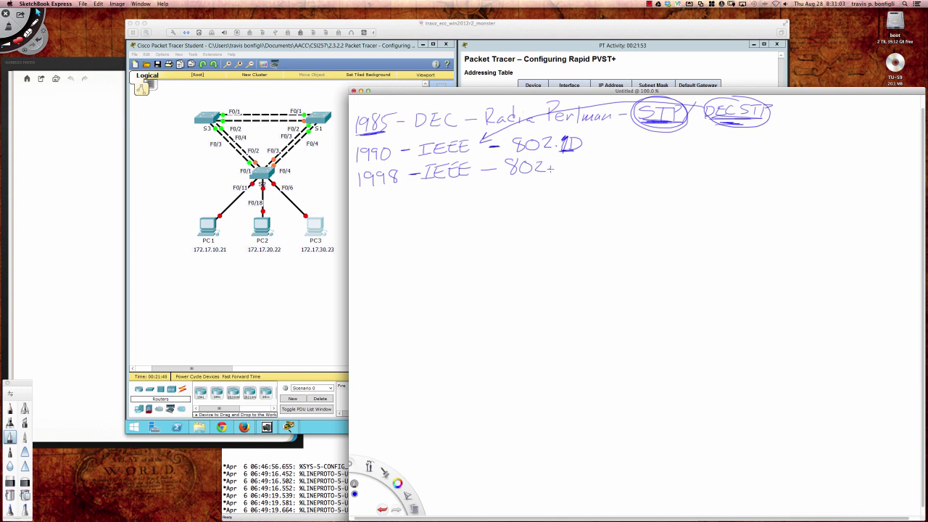
pyautogui.click(550, 168)
pyautogui.moveTo(557, 161)
pyautogui.mouseDown()
pyautogui.moveTo(560, 178)
pyautogui.moveTo(596, 165)
pyautogui.mouseUp()
pyautogui.moveTo(606, 158)
pyautogui.mouseDown()
pyautogui.moveTo(605, 171)
pyautogui.moveTo(626, 167)
pyautogui.mouseUp()
pyautogui.moveTo(644, 149); pyautogui.dragTo(642, 155)
pyautogui.moveTo(516, 177); pyautogui.dragTo(640, 174)
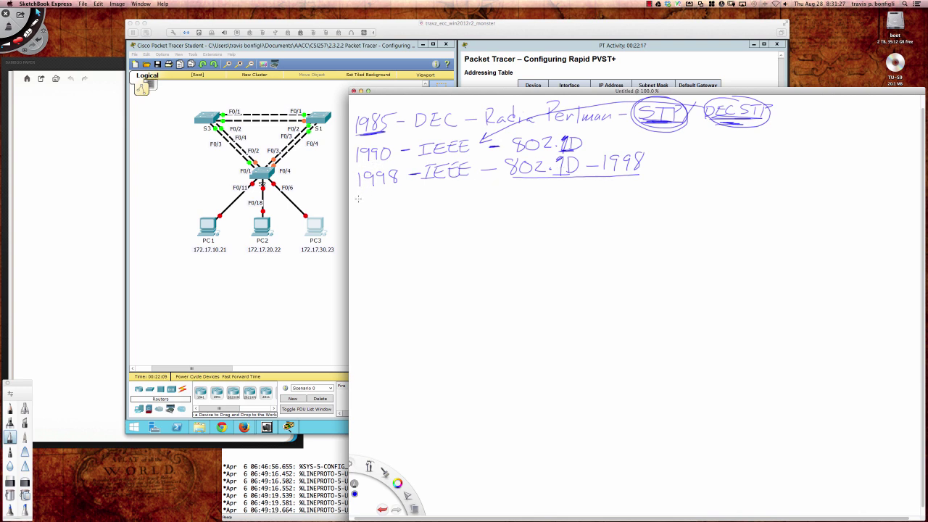
# Handwrite "1993 – Cisco (Crescendo Comm)" below the 1998 line and underline 1993
pyautogui.moveTo(360, 199)
pyautogui.mouseDown()
pyautogui.moveTo(360, 209)
pyautogui.moveTo(373, 203)
pyautogui.moveTo(370, 211)
pyautogui.moveTo(376, 198)
pyautogui.moveTo(384, 209)
pyautogui.moveTo(439, 204)
pyautogui.mouseUp()
pyautogui.moveTo(444, 194)
pyautogui.mouseDown()
pyautogui.moveTo(445, 203)
pyautogui.moveTo(467, 202)
pyautogui.moveTo(472, 191)
pyautogui.mouseUp()
pyautogui.moveTo(489, 187); pyautogui.dragTo(490, 204)
pyautogui.moveTo(511, 187)
pyautogui.mouseDown()
pyautogui.moveTo(556, 194)
pyautogui.moveTo(570, 180)
pyautogui.moveTo(573, 191)
pyautogui.moveTo(640, 200)
pyautogui.mouseUp()
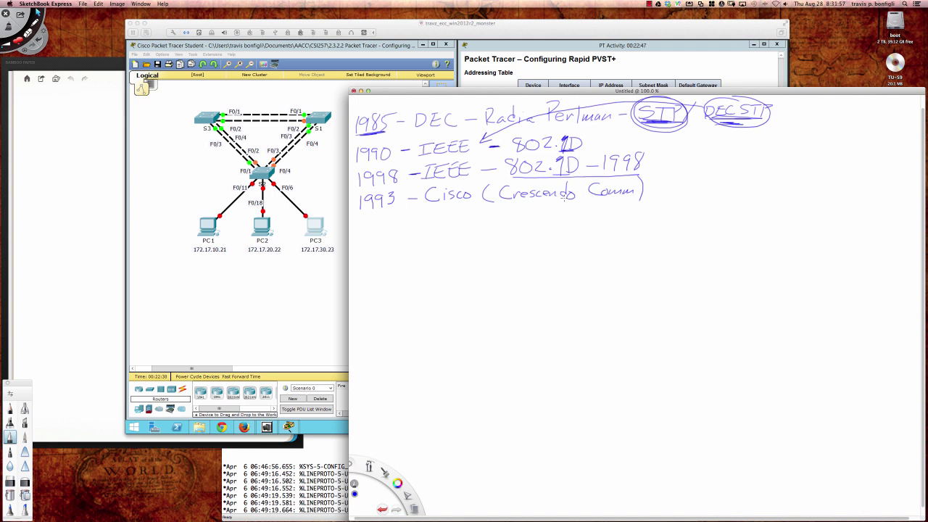
pyautogui.moveTo(360, 208)
pyautogui.mouseDown()
pyautogui.moveTo(393, 206)
pyautogui.moveTo(370, 210)
pyautogui.mouseUp()
# Extend the 1990 line with "– CST/MST Common/Mono", circling CST/MST and underlining MST
pyautogui.moveTo(591, 142); pyautogui.dragTo(652, 147)
pyautogui.moveTo(644, 137)
pyautogui.mouseDown()
pyautogui.moveTo(664, 136)
pyautogui.moveTo(667, 145)
pyautogui.moveTo(679, 136)
pyautogui.moveTo(693, 149)
pyautogui.moveTo(726, 134)
pyautogui.mouseUp()
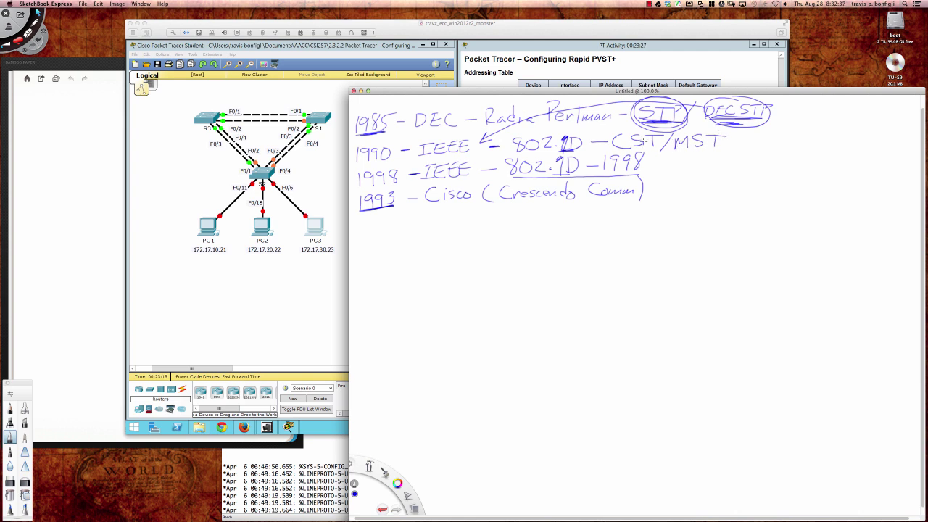
pyautogui.moveTo(620, 127)
pyautogui.mouseDown()
pyautogui.moveTo(607, 137)
pyautogui.moveTo(624, 155)
pyautogui.moveTo(713, 159)
pyautogui.moveTo(733, 136)
pyautogui.moveTo(635, 126)
pyautogui.mouseUp()
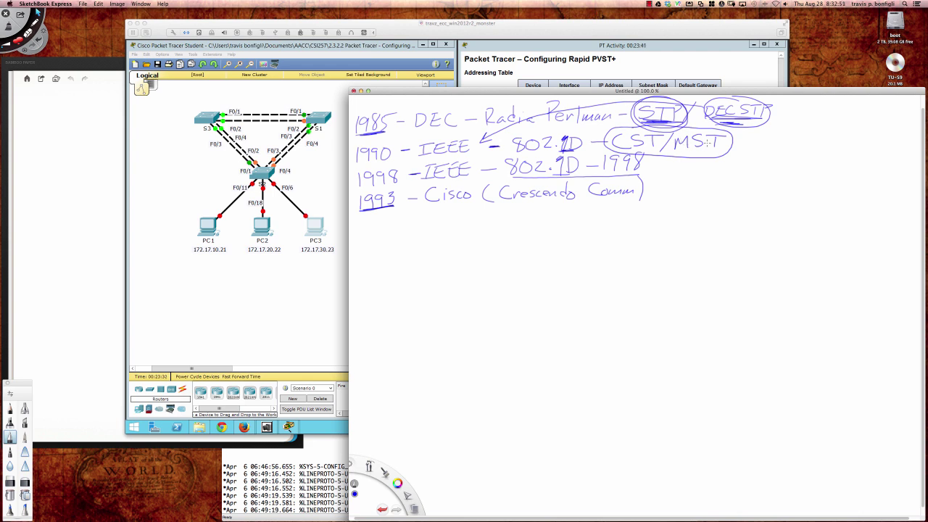
pyautogui.moveTo(732, 142); pyautogui.dragTo(850, 146)
pyautogui.moveTo(674, 153)
pyautogui.mouseDown()
pyautogui.moveTo(723, 153)
pyautogui.moveTo(673, 153)
pyautogui.moveTo(720, 154)
pyautogui.moveTo(674, 153)
pyautogui.moveTo(697, 154)
pyautogui.mouseUp()
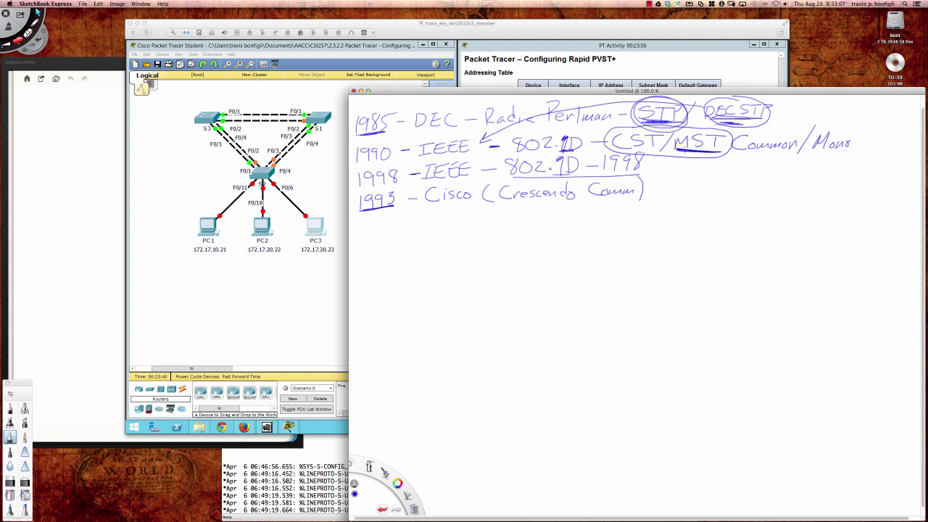
pyautogui.moveTo(695, 152)
pyautogui.mouseDown()
pyautogui.moveTo(681, 152)
pyautogui.moveTo(700, 154)
pyautogui.mouseUp()
pyautogui.moveTo(641, 159); pyautogui.dragTo(651, 167)
pyautogui.click(647, 164)
# Sketch a small network of five switch boxes with connecting lines beside the 1998 and 1993 entries
pyautogui.moveTo(800, 171)
pyautogui.mouseDown()
pyautogui.moveTo(801, 179)
pyautogui.moveTo(813, 176)
pyautogui.moveTo(806, 211)
pyautogui.moveTo(800, 200)
pyautogui.moveTo(821, 237)
pyautogui.moveTo(830, 221)
pyautogui.moveTo(860, 248)
pyautogui.moveTo(864, 234)
pyautogui.mouseUp()
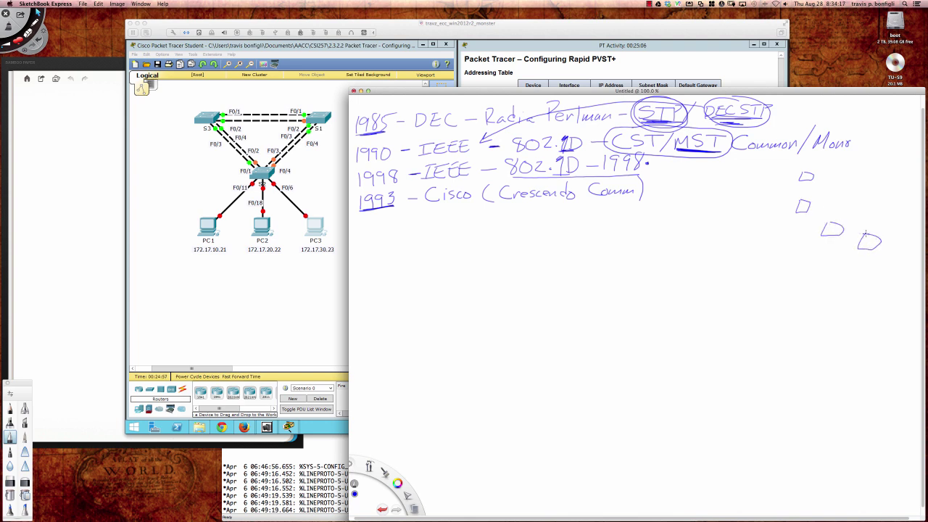
pyautogui.moveTo(873, 201)
pyautogui.mouseDown()
pyautogui.moveTo(890, 208)
pyautogui.moveTo(870, 194)
pyautogui.moveTo(872, 225)
pyautogui.moveTo(863, 236)
pyautogui.moveTo(807, 206)
pyautogui.moveTo(811, 185)
pyautogui.mouseUp()
pyautogui.moveTo(864, 233); pyautogui.dragTo(809, 174)
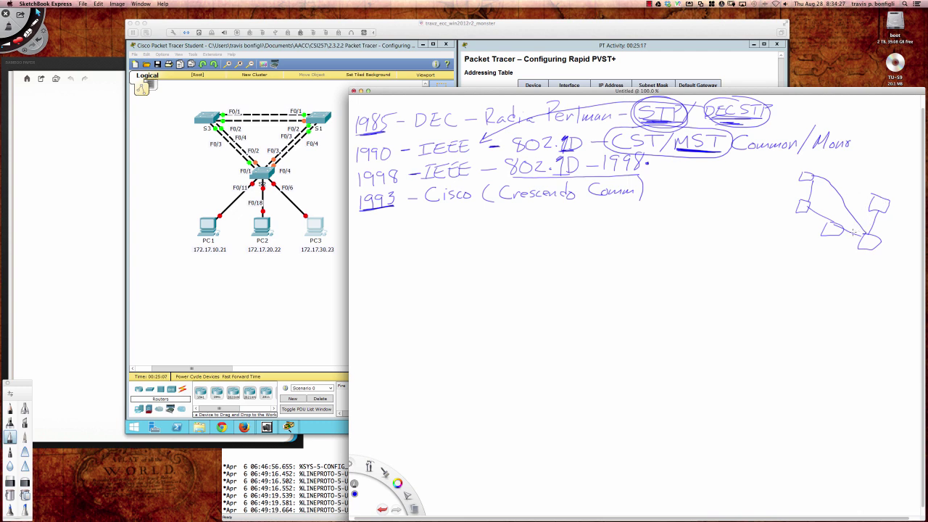
pyautogui.moveTo(881, 217)
pyautogui.mouseDown()
pyautogui.moveTo(878, 200)
pyautogui.moveTo(866, 237)
pyautogui.moveTo(832, 186)
pyautogui.moveTo(810, 174)
pyautogui.moveTo(866, 231)
pyautogui.moveTo(874, 209)
pyautogui.mouseUp()
# Handwrite "ISL – Prop. Cisco" below the 1993 line and underline ISL
pyautogui.moveTo(362, 222)
pyautogui.mouseDown()
pyautogui.moveTo(362, 240)
pyautogui.moveTo(370, 222)
pyautogui.moveTo(369, 238)
pyautogui.moveTo(398, 234)
pyautogui.moveTo(364, 246)
pyautogui.moveTo(429, 222)
pyautogui.mouseUp()
pyautogui.moveTo(437, 219); pyautogui.dragTo(514, 225)
pyautogui.moveTo(519, 219); pyautogui.dragTo(523, 221)
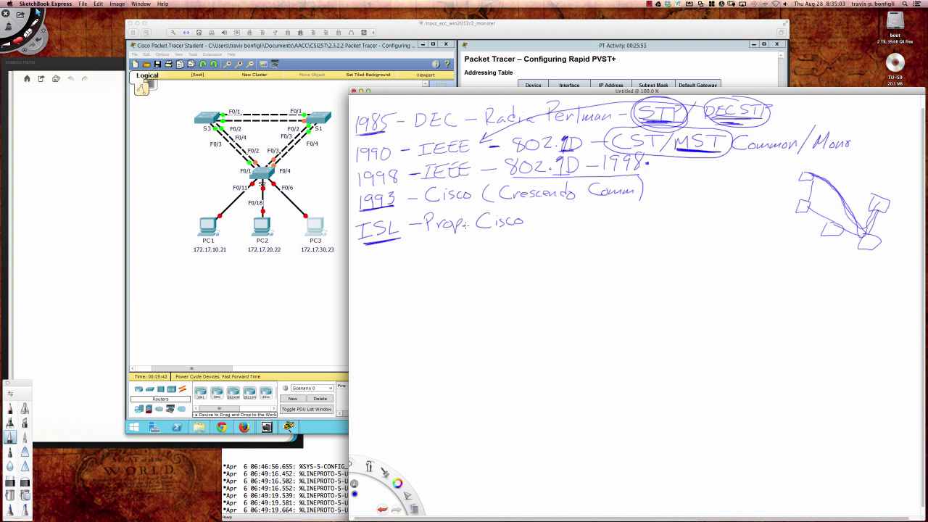
pyautogui.moveTo(368, 245); pyautogui.dragTo(393, 237)
# Add an underlined "PVST" to the ISL line, draw an arrow from it back to ISL, and circle ISL
pyautogui.moveTo(542, 211)
pyautogui.mouseDown()
pyautogui.moveTo(539, 226)
pyautogui.moveTo(541, 217)
pyautogui.moveTo(556, 225)
pyautogui.moveTo(567, 206)
pyautogui.moveTo(566, 226)
pyautogui.mouseUp()
pyautogui.moveTo(587, 212)
pyautogui.mouseDown()
pyautogui.moveTo(590, 228)
pyautogui.moveTo(585, 207)
pyautogui.moveTo(598, 210)
pyautogui.moveTo(589, 217)
pyautogui.moveTo(599, 209)
pyautogui.moveTo(590, 223)
pyautogui.mouseUp()
pyautogui.moveTo(580, 208)
pyautogui.mouseDown()
pyautogui.moveTo(597, 207)
pyautogui.moveTo(588, 229)
pyautogui.moveTo(601, 227)
pyautogui.mouseUp()
pyautogui.moveTo(545, 230); pyautogui.dragTo(600, 226)
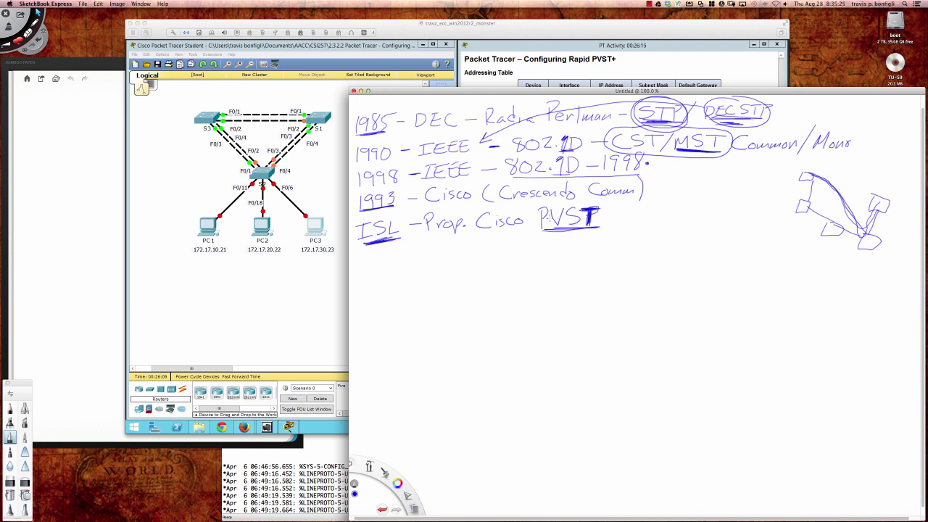
pyautogui.moveTo(587, 219)
pyautogui.mouseDown()
pyautogui.moveTo(522, 246)
pyautogui.moveTo(424, 252)
pyautogui.moveTo(403, 237)
pyautogui.moveTo(410, 250)
pyautogui.moveTo(411, 237)
pyautogui.moveTo(408, 246)
pyautogui.mouseUp()
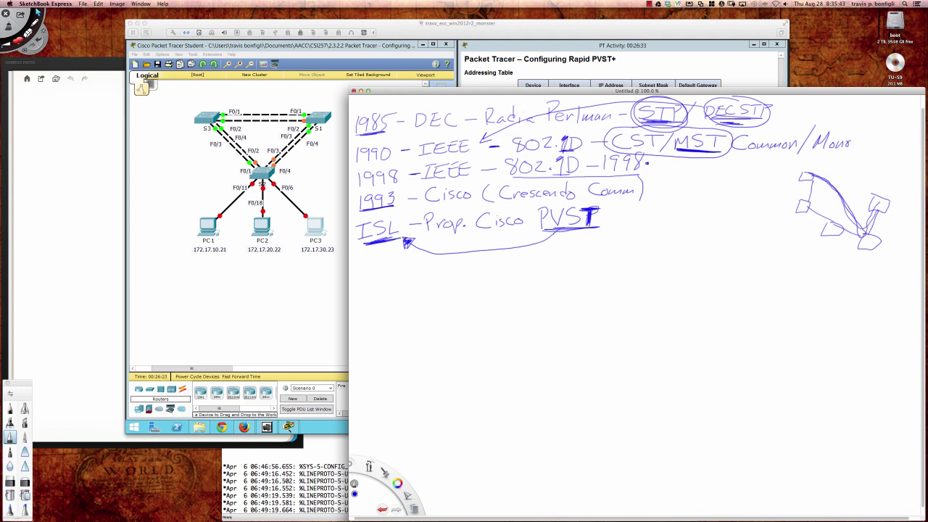
pyautogui.moveTo(535, 233)
pyautogui.mouseDown()
pyautogui.moveTo(588, 229)
pyautogui.moveTo(553, 229)
pyautogui.mouseUp()
pyautogui.moveTo(376, 220)
pyautogui.mouseDown()
pyautogui.moveTo(362, 216)
pyautogui.moveTo(353, 239)
pyautogui.moveTo(388, 245)
pyautogui.moveTo(405, 231)
pyautogui.moveTo(386, 214)
pyautogui.moveTo(365, 215)
pyautogui.mouseUp()
# Handwrite "802.1Q – CST" below the ISL line and underline both terms
pyautogui.moveTo(370, 266)
pyautogui.mouseDown()
pyautogui.moveTo(408, 278)
pyautogui.moveTo(417, 265)
pyautogui.moveTo(420, 287)
pyautogui.moveTo(444, 266)
pyautogui.mouseUp()
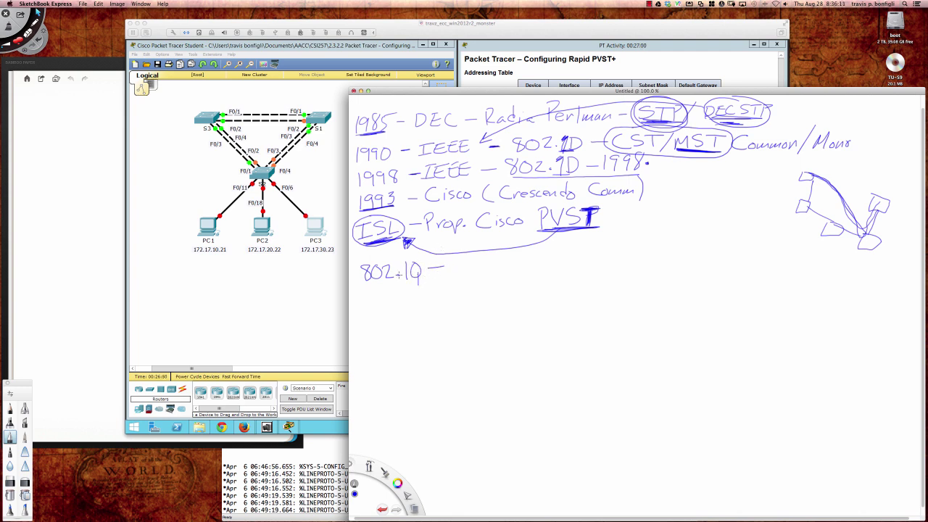
pyautogui.moveTo(365, 285)
pyautogui.mouseDown()
pyautogui.moveTo(464, 275)
pyautogui.moveTo(500, 260)
pyautogui.moveTo(501, 276)
pyautogui.moveTo(450, 277)
pyautogui.mouseUp()
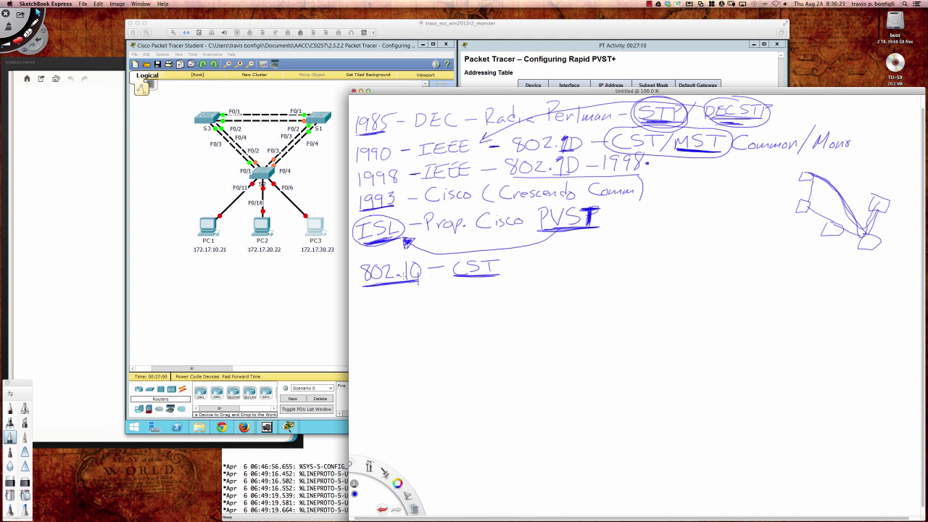
pyautogui.moveTo(371, 284)
pyautogui.mouseDown()
pyautogui.moveTo(410, 281)
pyautogui.moveTo(383, 283)
pyautogui.moveTo(397, 277)
pyautogui.mouseUp()
pyautogui.moveTo(559, 230); pyautogui.dragTo(580, 231)
pyautogui.moveTo(424, 281)
pyautogui.mouseDown()
pyautogui.moveTo(362, 285)
pyautogui.moveTo(378, 283)
pyautogui.mouseUp()
# Draw an arrow from CST, write "(PVST+)" after it, and circle the PV of PVST above
pyautogui.moveTo(511, 267)
pyautogui.mouseDown()
pyautogui.moveTo(530, 270)
pyautogui.moveTo(584, 242)
pyautogui.moveTo(584, 258)
pyautogui.moveTo(606, 240)
pyautogui.moveTo(623, 251)
pyautogui.mouseUp()
pyautogui.moveTo(616, 243); pyautogui.dragTo(616, 256)
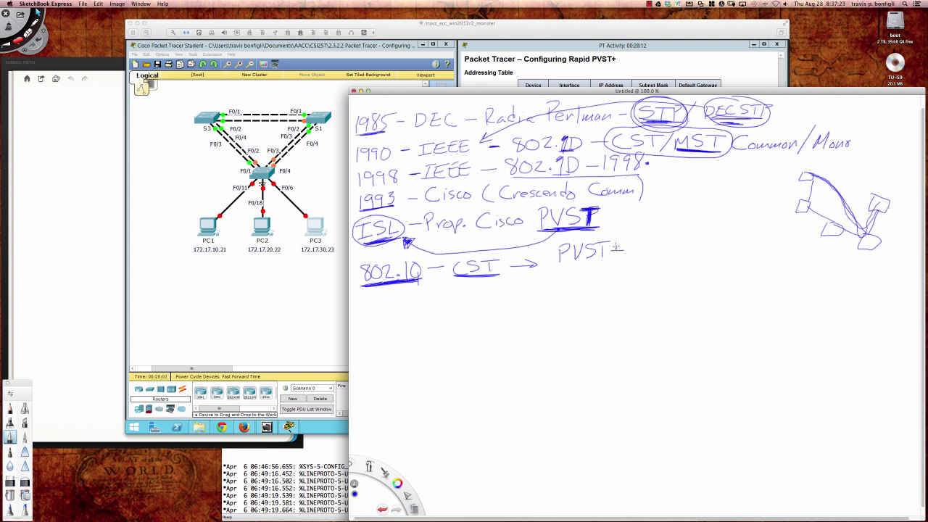
pyautogui.moveTo(560, 234); pyautogui.dragTo(555, 265)
pyautogui.moveTo(620, 229); pyautogui.dragTo(621, 263)
pyautogui.moveTo(559, 193)
pyautogui.mouseDown()
pyautogui.moveTo(533, 217)
pyautogui.moveTo(560, 233)
pyautogui.moveTo(568, 210)
pyautogui.moveTo(548, 197)
pyautogui.mouseUp()
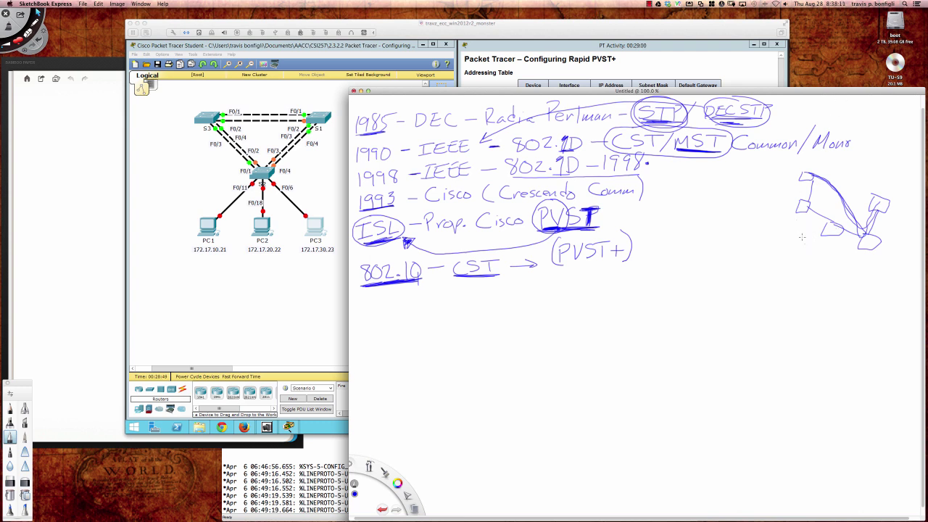
# Write "10, 20, 30" under the network sketch, underline it, and label it "PVST" with an arrow to each number
pyautogui.moveTo(807, 256)
pyautogui.mouseDown()
pyautogui.moveTo(808, 266)
pyautogui.moveTo(837, 266)
pyautogui.mouseUp()
pyautogui.moveTo(845, 259)
pyautogui.mouseDown()
pyautogui.moveTo(849, 274)
pyautogui.moveTo(862, 270)
pyautogui.mouseUp()
pyautogui.moveTo(874, 260)
pyautogui.mouseDown()
pyautogui.moveTo(869, 269)
pyautogui.moveTo(874, 262)
pyautogui.mouseUp()
pyautogui.moveTo(805, 268)
pyautogui.mouseDown()
pyautogui.moveTo(882, 282)
pyautogui.moveTo(813, 269)
pyautogui.moveTo(865, 280)
pyautogui.mouseUp()
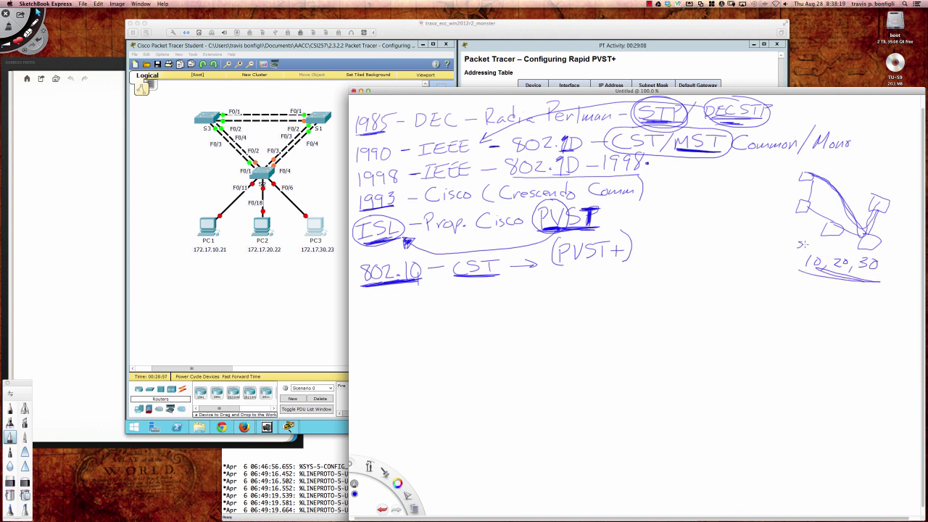
pyautogui.moveTo(775, 248); pyautogui.dragTo(777, 242)
pyautogui.moveTo(783, 236); pyautogui.dragTo(790, 237)
pyautogui.moveTo(795, 239)
pyautogui.mouseDown()
pyautogui.moveTo(809, 252)
pyautogui.moveTo(819, 242)
pyautogui.moveTo(818, 258)
pyautogui.moveTo(867, 265)
pyautogui.mouseUp()
# Circle the plus sign of PVST+, note "(CLI)" beside PVST, and link the underlined PVST+ to 802.1Q with an arrow
pyautogui.moveTo(620, 241)
pyautogui.mouseDown()
pyautogui.moveTo(611, 245)
pyautogui.moveTo(617, 262)
pyautogui.moveTo(623, 242)
pyautogui.moveTo(610, 260)
pyautogui.moveTo(628, 250)
pyautogui.moveTo(603, 250)
pyautogui.moveTo(628, 252)
pyautogui.moveTo(626, 242)
pyautogui.mouseUp()
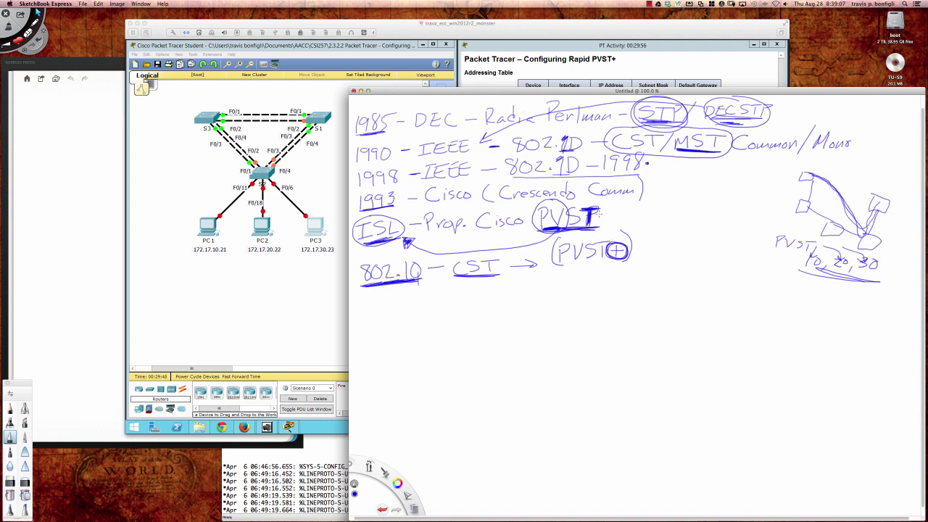
pyautogui.moveTo(610, 208)
pyautogui.mouseDown()
pyautogui.moveTo(608, 223)
pyautogui.moveTo(638, 212)
pyautogui.moveTo(644, 219)
pyautogui.mouseUp()
pyautogui.moveTo(562, 260)
pyautogui.mouseDown()
pyautogui.moveTo(625, 258)
pyautogui.moveTo(560, 259)
pyautogui.moveTo(608, 258)
pyautogui.mouseUp()
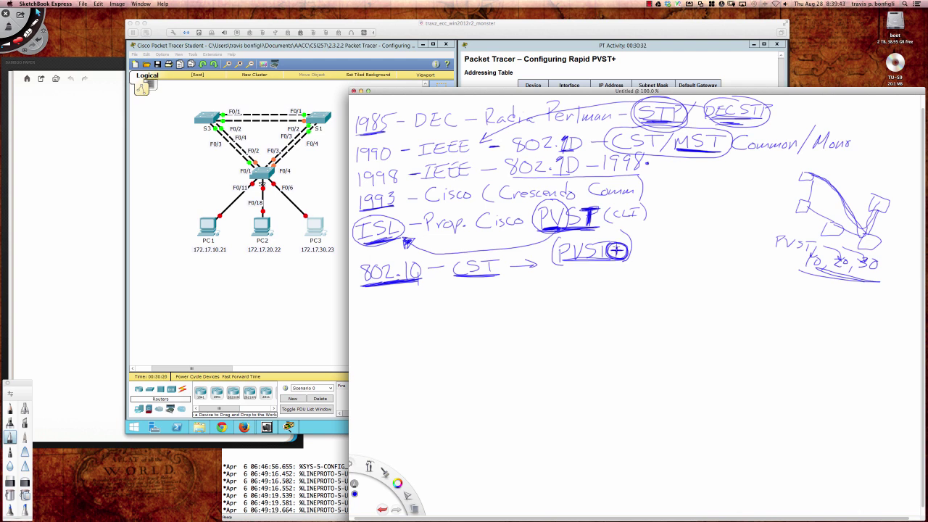
pyautogui.moveTo(597, 258)
pyautogui.mouseDown()
pyautogui.moveTo(537, 288)
pyautogui.moveTo(433, 296)
pyautogui.moveTo(416, 288)
pyautogui.moveTo(427, 283)
pyautogui.moveTo(417, 288)
pyautogui.mouseUp()
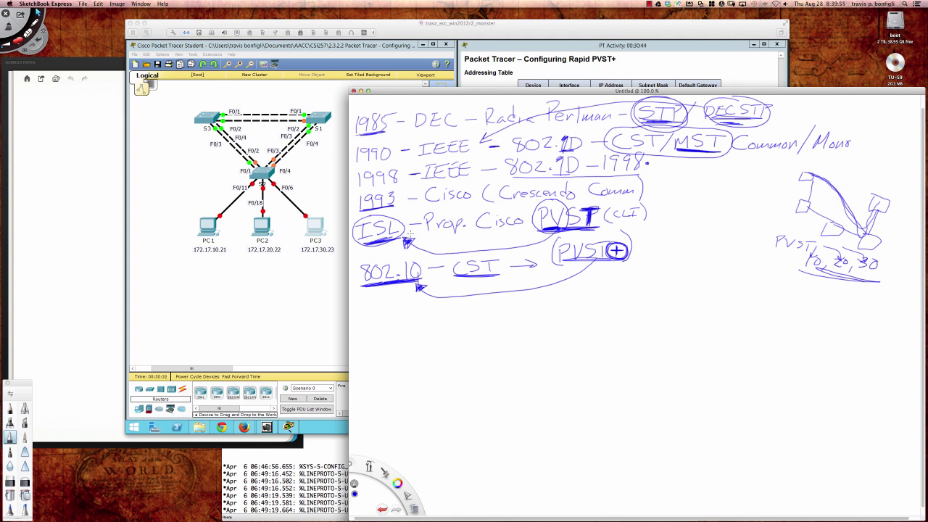
# Emphasize ISL, PVST, 802.1Q, CST and PVST+ with heavier underlines
pyautogui.moveTo(358, 245); pyautogui.dragTo(395, 239)
pyautogui.moveTo(555, 232)
pyautogui.mouseDown()
pyautogui.moveTo(543, 231)
pyautogui.moveTo(558, 231)
pyautogui.mouseUp()
pyautogui.moveTo(374, 287)
pyautogui.mouseDown()
pyautogui.moveTo(361, 286)
pyautogui.moveTo(409, 279)
pyautogui.moveTo(383, 284)
pyautogui.mouseUp()
pyautogui.moveTo(563, 231); pyautogui.dragTo(583, 232)
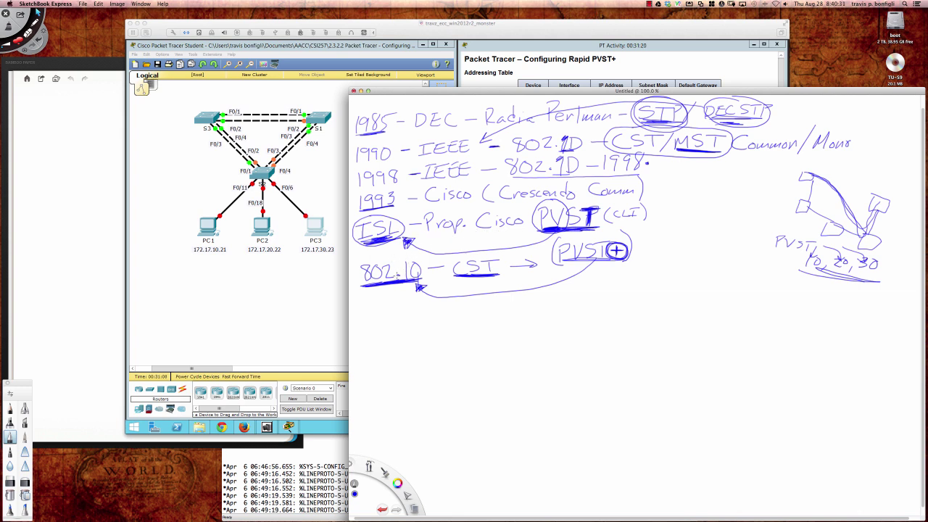
pyautogui.moveTo(567, 265)
pyautogui.mouseDown()
pyautogui.moveTo(616, 259)
pyautogui.moveTo(580, 261)
pyautogui.moveTo(613, 259)
pyautogui.moveTo(616, 250)
pyautogui.mouseUp()
# Strike out "(CLI)" and draw horizontal dividers above the ISL line and below the 802.1Q line
pyautogui.moveTo(351, 213)
pyautogui.mouseDown()
pyautogui.moveTo(652, 207)
pyautogui.moveTo(588, 197)
pyautogui.mouseUp()
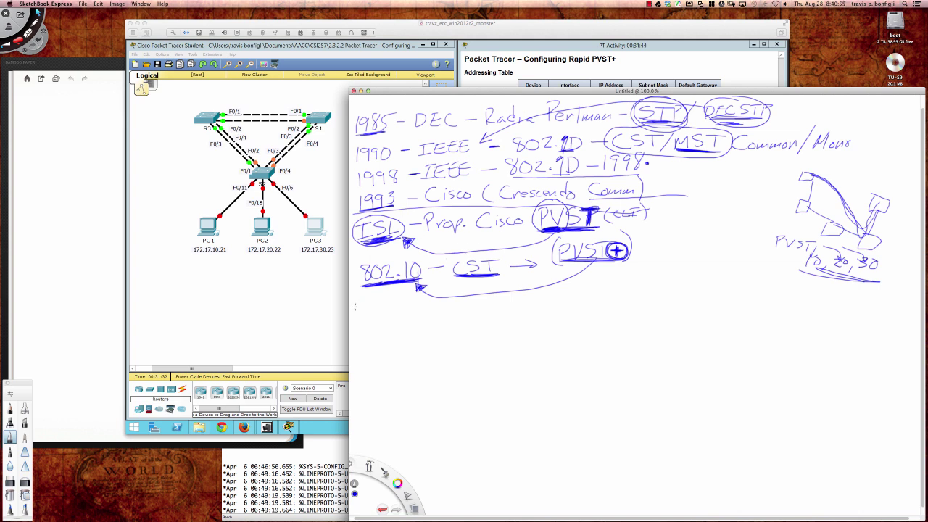
pyautogui.moveTo(355, 305)
pyautogui.mouseDown()
pyautogui.moveTo(621, 284)
pyautogui.moveTo(704, 293)
pyautogui.mouseUp()
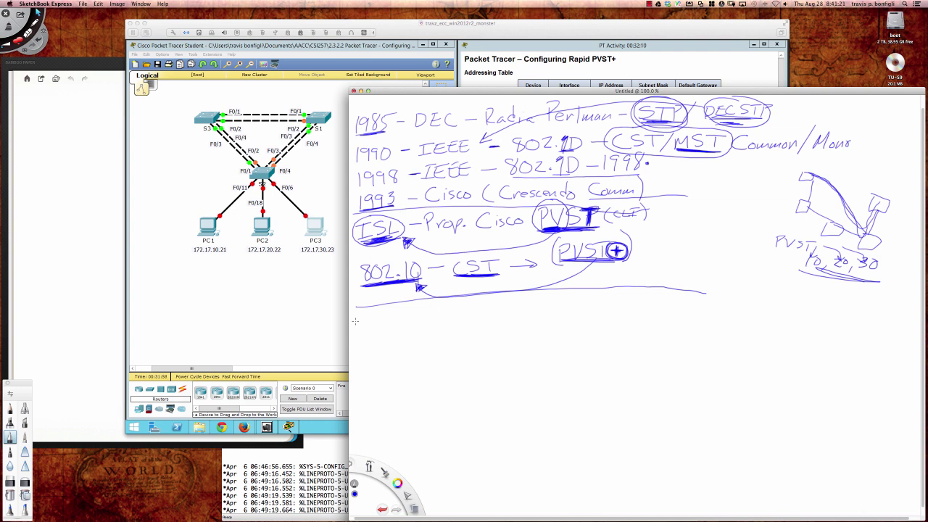
# Handwrite "2004 – IEEE – 802.1D – 2004 RSTP" below the lower divider, underlining the standard and RSTP
pyautogui.moveTo(355, 319)
pyautogui.mouseDown()
pyautogui.moveTo(363, 329)
pyautogui.moveTo(369, 318)
pyautogui.moveTo(396, 325)
pyautogui.mouseUp()
pyautogui.moveTo(393, 317)
pyautogui.mouseDown()
pyautogui.moveTo(395, 331)
pyautogui.moveTo(441, 313)
pyautogui.moveTo(438, 326)
pyautogui.moveTo(458, 314)
pyautogui.moveTo(471, 323)
pyautogui.moveTo(484, 322)
pyautogui.moveTo(484, 312)
pyautogui.moveTo(509, 314)
pyautogui.mouseUp()
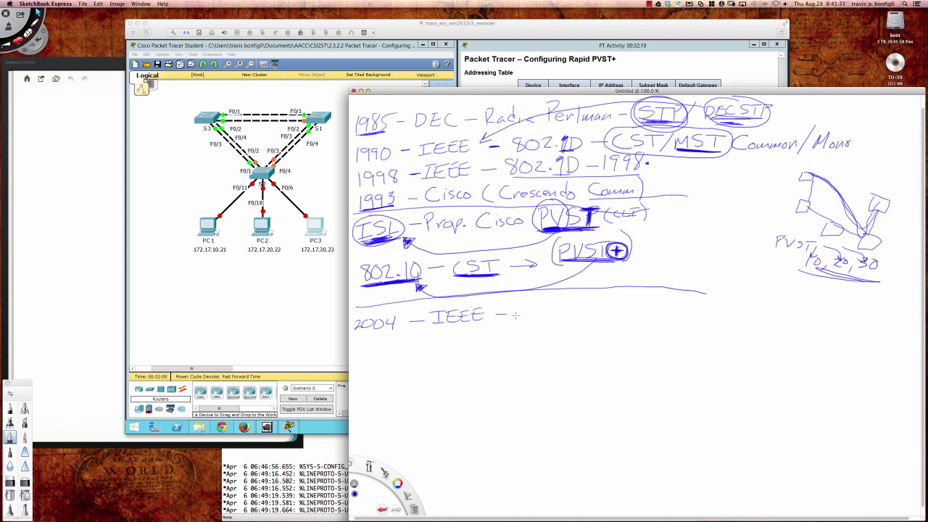
pyautogui.moveTo(530, 303); pyautogui.dragTo(566, 309)
pyautogui.moveTo(578, 300)
pyautogui.mouseDown()
pyautogui.moveTo(577, 308)
pyautogui.moveTo(627, 303)
pyautogui.mouseUp()
pyautogui.moveTo(638, 303); pyautogui.dragTo(653, 310)
pyautogui.moveTo(526, 319); pyautogui.dragTo(650, 314)
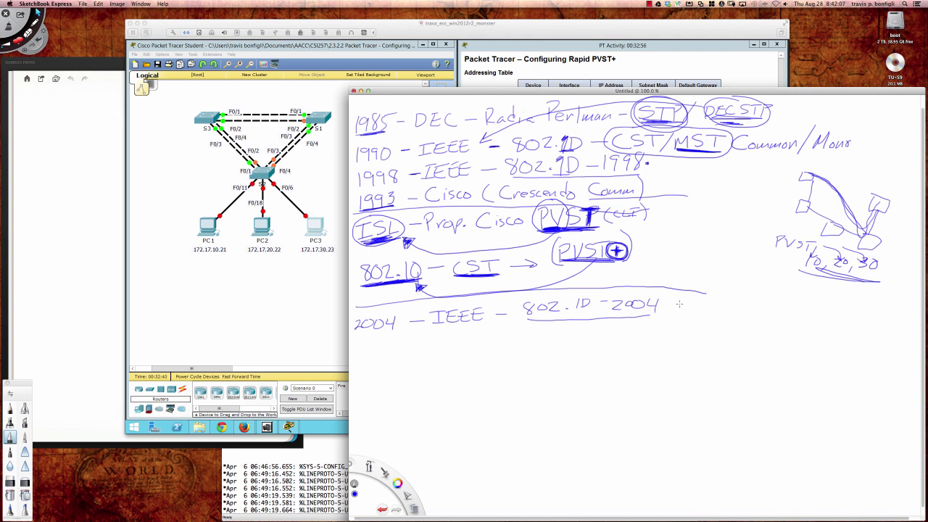
pyautogui.moveTo(676, 299)
pyautogui.mouseDown()
pyautogui.moveTo(690, 309)
pyautogui.moveTo(729, 296)
pyautogui.moveTo(721, 313)
pyautogui.moveTo(683, 314)
pyautogui.moveTo(722, 312)
pyautogui.moveTo(690, 313)
pyautogui.mouseUp()
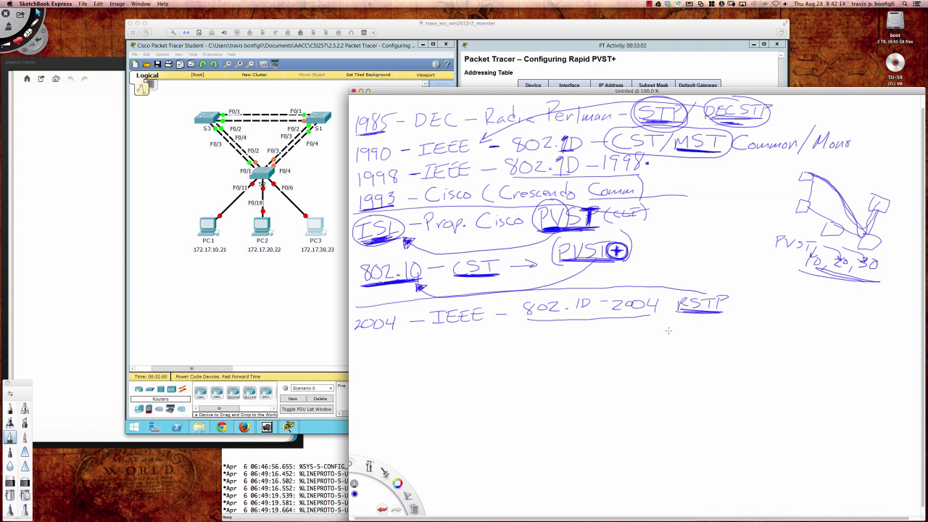
# Write "802.1w" under 802.1D – 2004 with an arrow to RSTP, and extend the divider above RSTP
pyautogui.moveTo(572, 321)
pyautogui.mouseDown()
pyautogui.moveTo(593, 330)
pyautogui.moveTo(636, 323)
pyautogui.mouseUp()
pyautogui.click(611, 327)
pyautogui.moveTo(639, 325); pyautogui.dragTo(678, 313)
pyautogui.moveTo(691, 314)
pyautogui.mouseDown()
pyautogui.moveTo(680, 312)
pyautogui.moveTo(728, 310)
pyautogui.moveTo(728, 291)
pyautogui.moveTo(692, 289)
pyautogui.mouseUp()
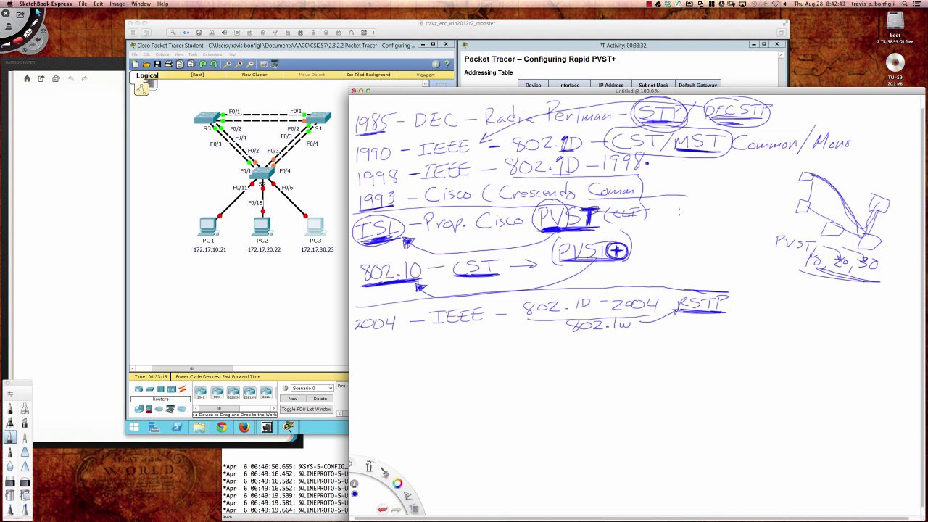
# List the abbreviated states "Lis", "Lear" and "Forw" beside the PVST notes and bracket them with "30-50sec"
pyautogui.moveTo(677, 208)
pyautogui.mouseDown()
pyautogui.moveTo(689, 221)
pyautogui.moveTo(687, 236)
pyautogui.moveTo(708, 236)
pyautogui.moveTo(688, 250)
pyautogui.moveTo(718, 252)
pyautogui.mouseUp()
pyautogui.moveTo(712, 205)
pyautogui.mouseDown()
pyautogui.moveTo(721, 226)
pyautogui.moveTo(718, 251)
pyautogui.moveTo(730, 224)
pyautogui.moveTo(727, 230)
pyautogui.moveTo(776, 226)
pyautogui.mouseUp()
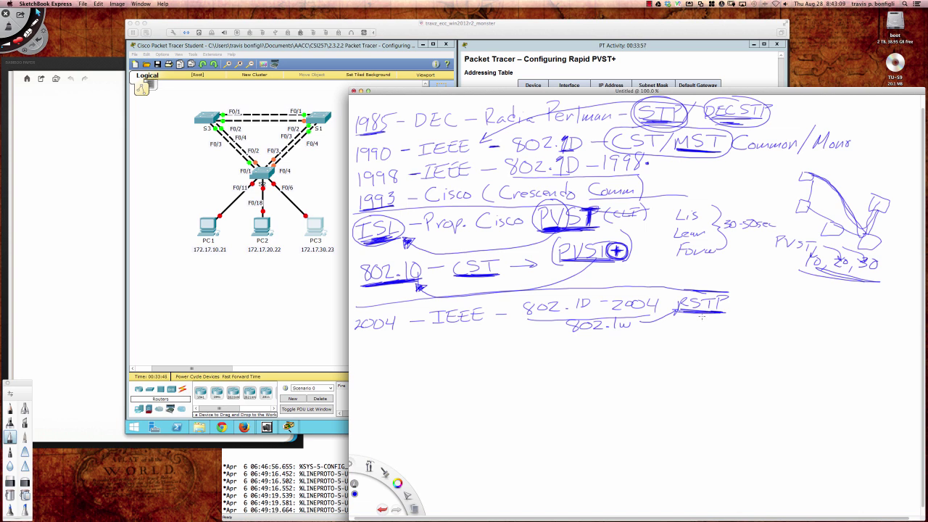
# Draw an arrow down from RSTP and list its states "Discarding", "Learning" and "Forwarding"
pyautogui.moveTo(685, 319)
pyautogui.mouseDown()
pyautogui.moveTo(707, 330)
pyautogui.moveTo(797, 330)
pyautogui.mouseUp()
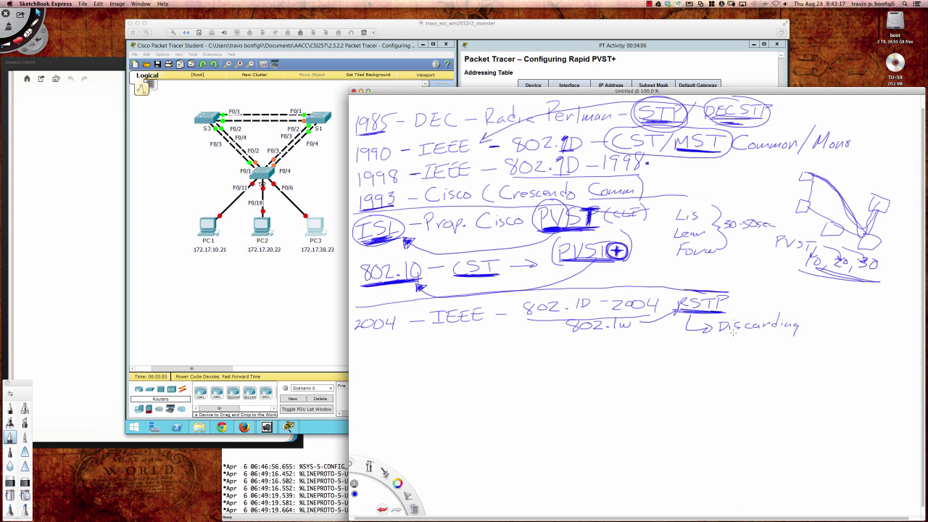
pyautogui.moveTo(722, 335); pyautogui.dragTo(781, 342)
pyautogui.moveTo(778, 340); pyautogui.dragTo(781, 351)
pyautogui.moveTo(725, 353)
pyautogui.mouseDown()
pyautogui.moveTo(725, 364)
pyautogui.moveTo(738, 353)
pyautogui.moveTo(743, 363)
pyautogui.moveTo(820, 371)
pyautogui.mouseUp()
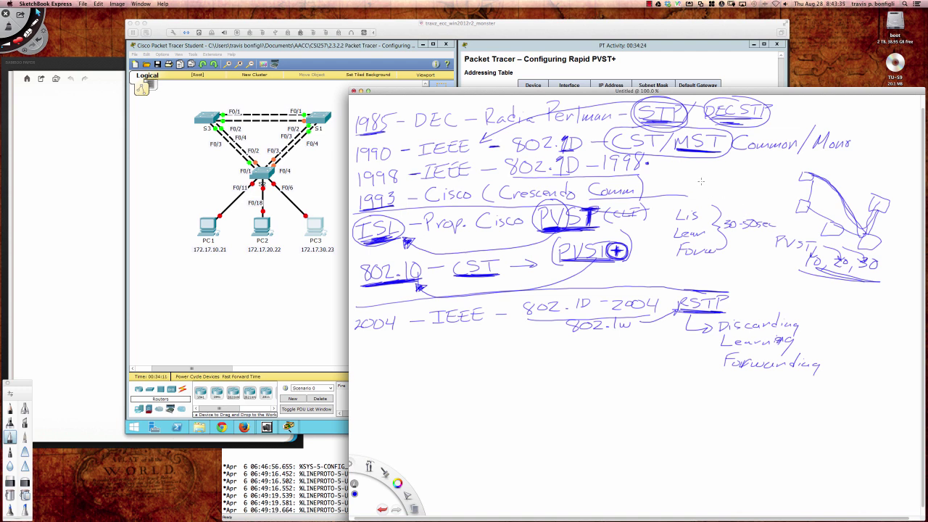
# Write "Disabled" and "Blocking" above the Lis, Lear and Forw states, circle the whole list, and circle RSTP
pyautogui.moveTo(668, 175)
pyautogui.mouseDown()
pyautogui.moveTo(669, 183)
pyautogui.moveTo(729, 172)
pyautogui.mouseUp()
pyautogui.moveTo(676, 186)
pyautogui.mouseDown()
pyautogui.moveTo(686, 197)
pyautogui.moveTo(734, 198)
pyautogui.mouseUp()
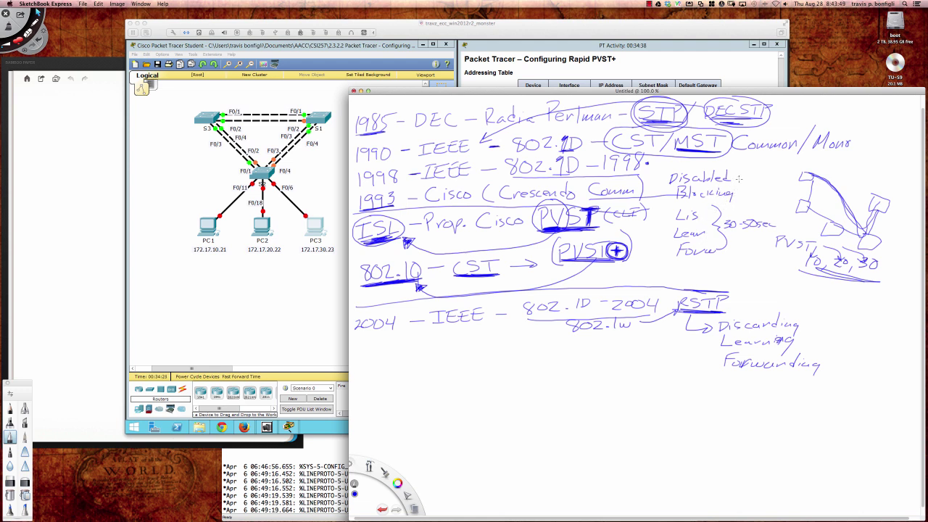
pyautogui.moveTo(727, 167)
pyautogui.mouseDown()
pyautogui.moveTo(742, 182)
pyautogui.moveTo(734, 200)
pyautogui.moveTo(709, 208)
pyautogui.mouseUp()
pyautogui.moveTo(721, 168)
pyautogui.mouseDown()
pyautogui.moveTo(678, 172)
pyautogui.moveTo(665, 217)
pyautogui.moveTo(685, 259)
pyautogui.moveTo(727, 247)
pyautogui.mouseUp()
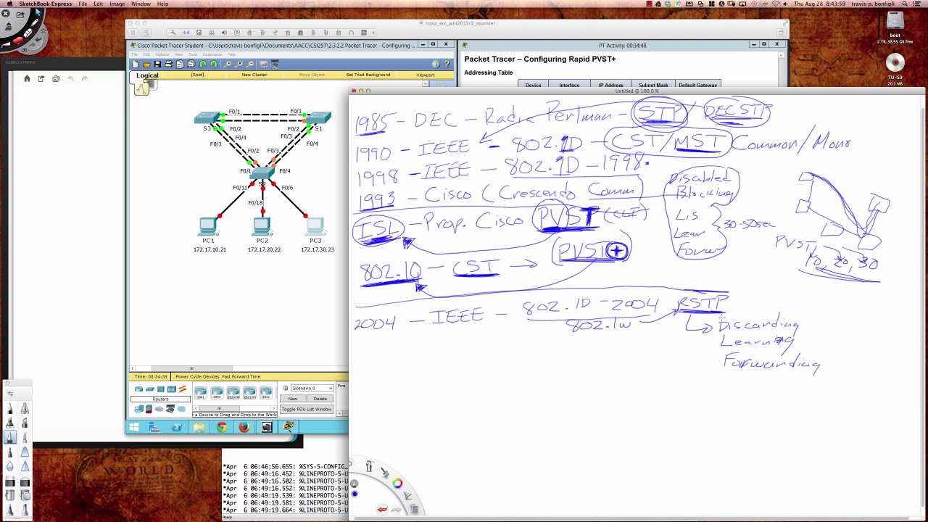
pyautogui.moveTo(716, 290)
pyautogui.mouseDown()
pyautogui.moveTo(671, 299)
pyautogui.moveTo(708, 321)
pyautogui.moveTo(737, 303)
pyautogui.moveTo(702, 291)
pyautogui.mouseUp()
# Handwrite "Cisco – RPVST+" below the 2004 entry and circle its underlined plus sign
pyautogui.moveTo(362, 364); pyautogui.dragTo(369, 374)
pyautogui.moveTo(378, 366)
pyautogui.mouseDown()
pyautogui.moveTo(374, 374)
pyautogui.moveTo(397, 366)
pyautogui.mouseUp()
pyautogui.click(372, 361)
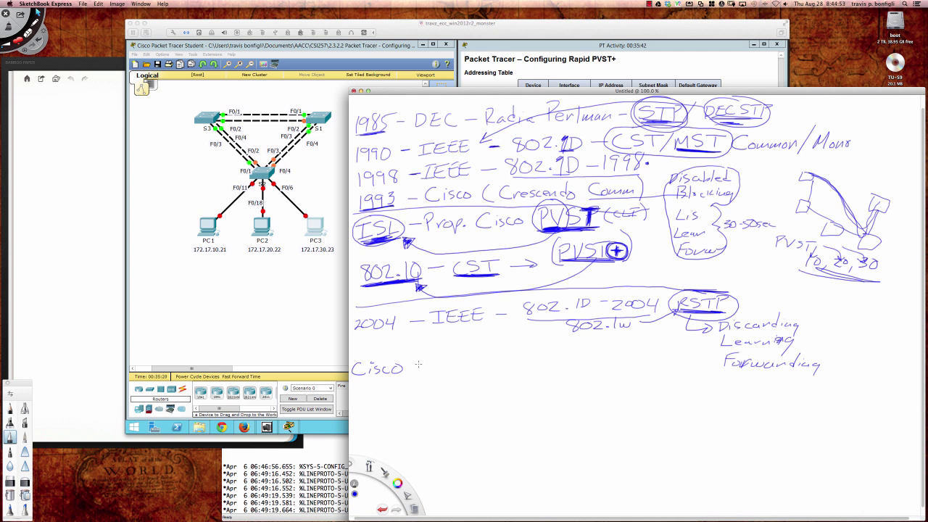
pyautogui.moveTo(419, 365); pyautogui.dragTo(429, 364)
pyautogui.moveTo(449, 367)
pyautogui.mouseDown()
pyautogui.moveTo(465, 368)
pyautogui.moveTo(465, 360)
pyautogui.mouseUp()
pyautogui.moveTo(474, 352)
pyautogui.mouseDown()
pyautogui.moveTo(481, 365)
pyautogui.moveTo(490, 352)
pyautogui.mouseUp()
pyautogui.moveTo(493, 352); pyautogui.dragTo(494, 365)
pyautogui.moveTo(508, 352)
pyautogui.mouseDown()
pyautogui.moveTo(508, 364)
pyautogui.moveTo(517, 350)
pyautogui.moveTo(521, 364)
pyautogui.moveTo(539, 354)
pyautogui.moveTo(526, 347)
pyautogui.moveTo(528, 365)
pyautogui.moveTo(534, 359)
pyautogui.mouseUp()
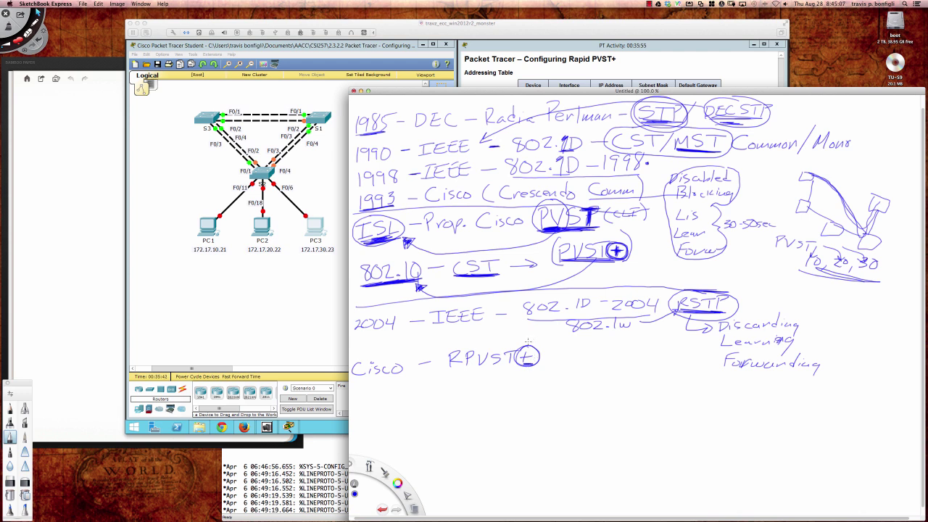
# Draw an arrow from the RPVST+ plus sign to 802.1Q and write a double-underlined "ISL" beneath Cisco
pyautogui.moveTo(528, 347)
pyautogui.mouseDown()
pyautogui.moveTo(498, 306)
pyautogui.moveTo(428, 285)
pyautogui.moveTo(447, 280)
pyautogui.mouseUp()
pyautogui.moveTo(377, 372); pyautogui.dragTo(386, 388)
pyautogui.moveTo(394, 378)
pyautogui.mouseDown()
pyautogui.moveTo(399, 388)
pyautogui.moveTo(390, 393)
pyautogui.moveTo(408, 395)
pyautogui.mouseUp()
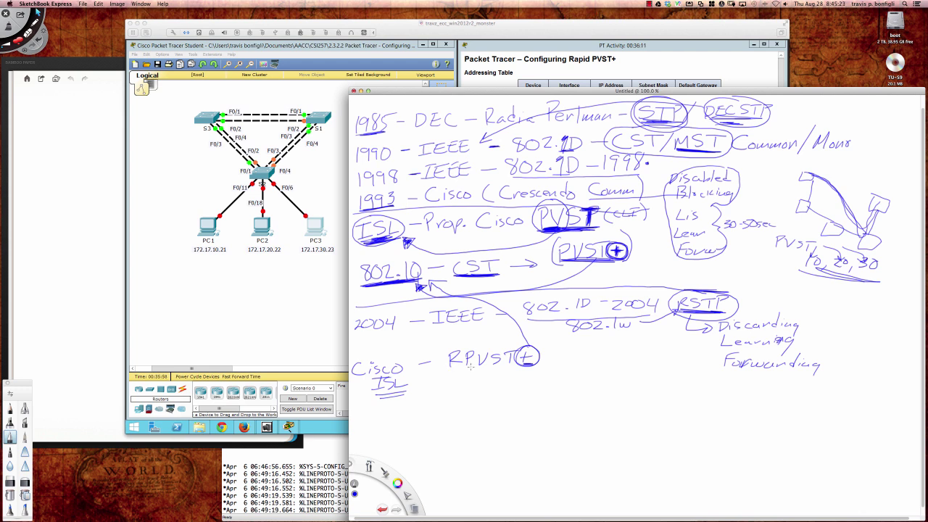
# Underline the R in RPVST+ with an arrow to "RSTP", circle PV and the plus, and rule a divider below the Cisco entry
pyautogui.moveTo(449, 363); pyautogui.dragTo(458, 367)
pyautogui.moveTo(465, 370)
pyautogui.mouseDown()
pyautogui.moveTo(468, 382)
pyautogui.moveTo(511, 367)
pyautogui.mouseUp()
pyautogui.moveTo(509, 370)
pyautogui.mouseDown()
pyautogui.moveTo(508, 381)
pyautogui.moveTo(515, 374)
pyautogui.mouseUp()
pyautogui.moveTo(472, 345)
pyautogui.mouseDown()
pyautogui.moveTo(465, 370)
pyautogui.moveTo(487, 359)
pyautogui.moveTo(477, 343)
pyautogui.mouseUp()
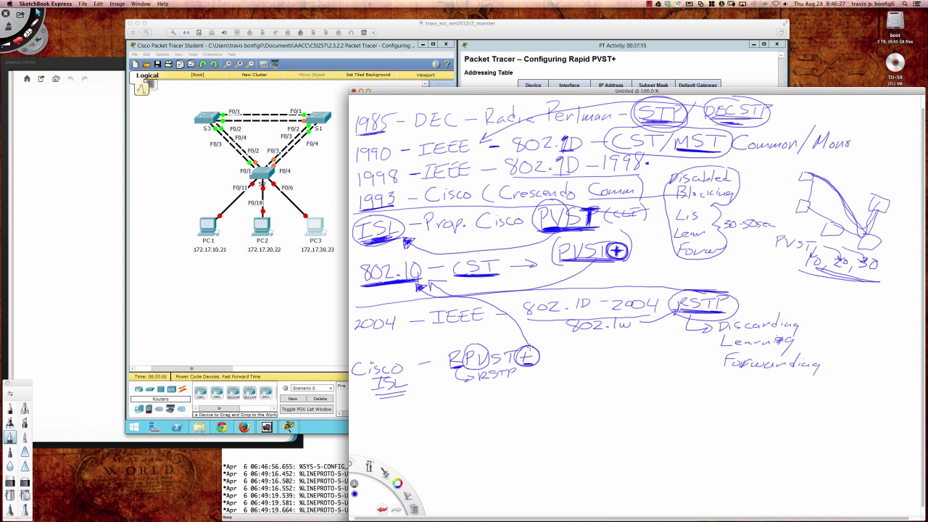
pyautogui.moveTo(517, 345)
pyautogui.mouseDown()
pyautogui.moveTo(516, 365)
pyautogui.moveTo(543, 357)
pyautogui.moveTo(523, 344)
pyautogui.moveTo(512, 359)
pyautogui.moveTo(520, 368)
pyautogui.moveTo(480, 341)
pyautogui.moveTo(460, 346)
pyautogui.moveTo(464, 366)
pyautogui.moveTo(490, 367)
pyautogui.moveTo(486, 342)
pyautogui.moveTo(472, 340)
pyautogui.mouseUp()
pyautogui.moveTo(362, 410); pyautogui.dragTo(856, 395)
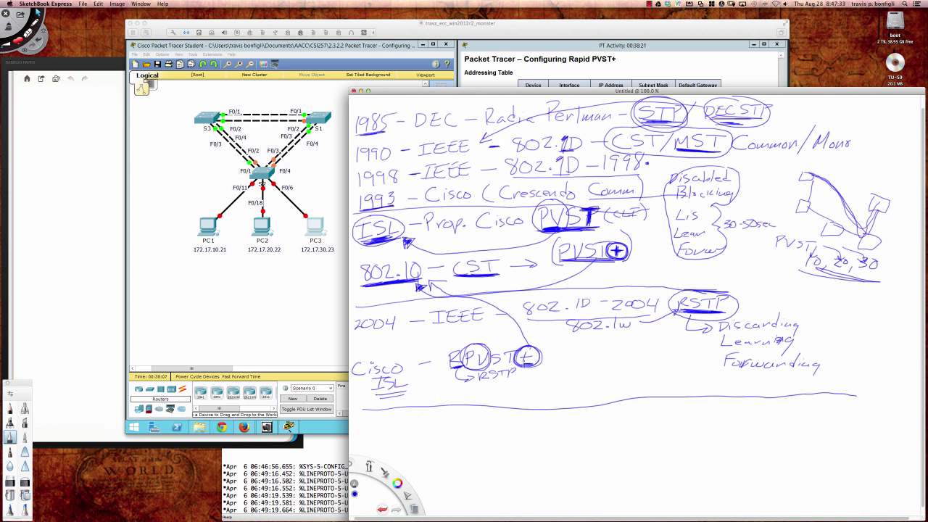
pyautogui.moveTo(520, 362); pyautogui.dragTo(528, 360)
# Handwrite "MST (802.1s) → 802.1Q-2003" below the new divider and underline both standards
pyautogui.moveTo(376, 427)
pyautogui.mouseDown()
pyautogui.moveTo(374, 443)
pyautogui.moveTo(393, 424)
pyautogui.moveTo(394, 439)
pyautogui.mouseUp()
pyautogui.moveTo(397, 426); pyautogui.dragTo(398, 439)
pyautogui.moveTo(416, 426)
pyautogui.mouseDown()
pyautogui.moveTo(416, 440)
pyautogui.moveTo(428, 423)
pyautogui.mouseUp()
pyautogui.moveTo(443, 417)
pyautogui.mouseDown()
pyautogui.moveTo(439, 433)
pyautogui.moveTo(469, 420)
pyautogui.moveTo(497, 429)
pyautogui.moveTo(580, 413)
pyautogui.moveTo(626, 422)
pyautogui.moveTo(672, 404)
pyautogui.moveTo(685, 409)
pyautogui.moveTo(679, 414)
pyautogui.mouseUp()
pyautogui.click(487, 427)
pyautogui.moveTo(570, 430); pyautogui.dragTo(687, 417)
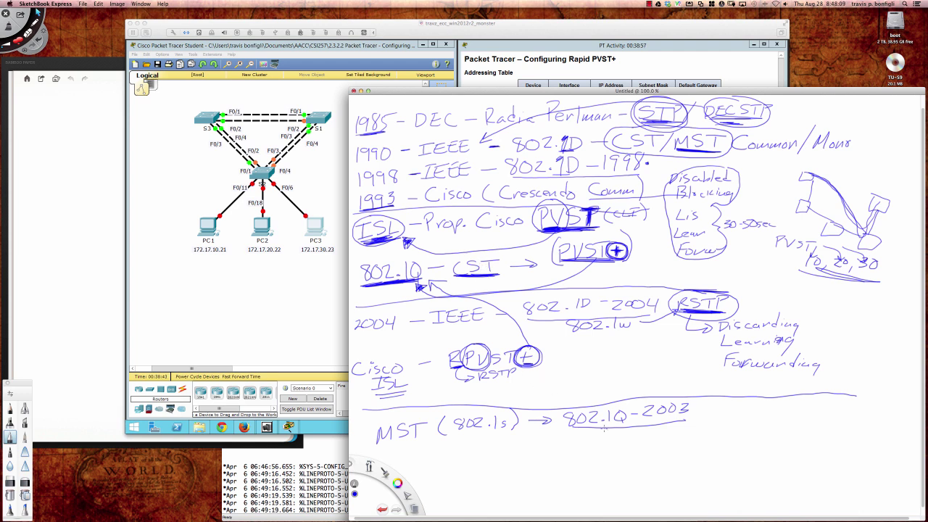
pyautogui.moveTo(690, 419); pyautogui.dragTo(608, 422)
pyautogui.moveTo(484, 429)
pyautogui.mouseDown()
pyautogui.moveTo(458, 434)
pyautogui.moveTo(500, 432)
pyautogui.mouseUp()
# Write "Multiple Spanning Tree/MIST" under the underlined MST with a linking arrow, and circle the MST in the 1990 entry
pyautogui.moveTo(402, 461)
pyautogui.mouseDown()
pyautogui.moveTo(435, 449)
pyautogui.moveTo(451, 464)
pyautogui.moveTo(529, 443)
pyautogui.moveTo(544, 443)
pyautogui.moveTo(542, 461)
pyautogui.moveTo(579, 445)
pyautogui.moveTo(605, 448)
pyautogui.mouseUp()
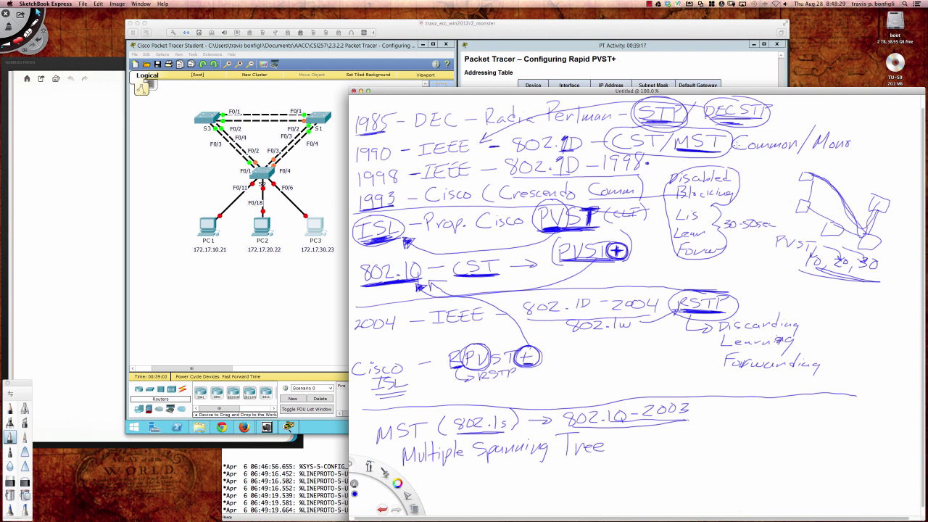
pyautogui.moveTo(695, 126)
pyautogui.mouseDown()
pyautogui.moveTo(672, 155)
pyautogui.moveTo(736, 142)
pyautogui.moveTo(681, 128)
pyautogui.moveTo(716, 161)
pyautogui.moveTo(721, 127)
pyautogui.moveTo(686, 124)
pyautogui.moveTo(671, 155)
pyautogui.moveTo(713, 161)
pyautogui.moveTo(729, 129)
pyautogui.moveTo(689, 122)
pyautogui.mouseUp()
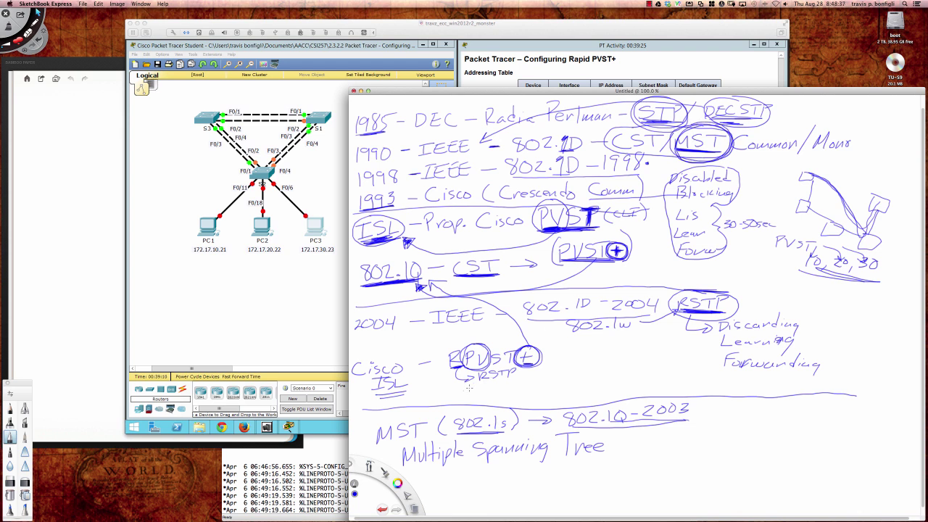
pyautogui.moveTo(375, 444); pyautogui.dragTo(433, 438)
pyautogui.moveTo(612, 448)
pyautogui.mouseDown()
pyautogui.moveTo(620, 433)
pyautogui.moveTo(643, 451)
pyautogui.moveTo(655, 433)
pyautogui.mouseUp()
pyautogui.moveTo(640, 449); pyautogui.dragTo(693, 434)
pyautogui.moveTo(681, 435); pyautogui.dragTo(685, 450)
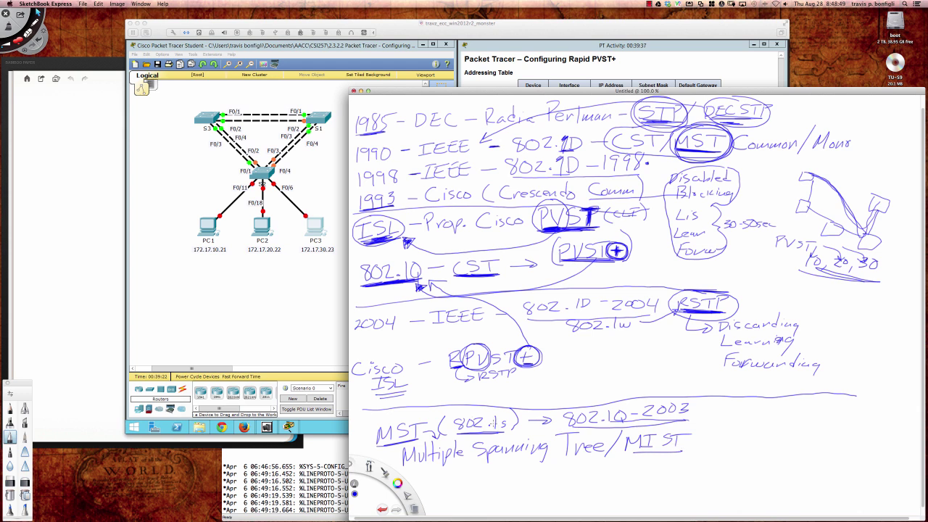
# Circle MST in the last entry and append "/MSTP" after 802.1Q-2003
pyautogui.moveTo(405, 417)
pyautogui.mouseDown()
pyautogui.moveTo(375, 428)
pyautogui.moveTo(406, 447)
pyautogui.moveTo(421, 418)
pyautogui.moveTo(401, 418)
pyautogui.mouseUp()
pyautogui.moveTo(701, 400)
pyautogui.mouseDown()
pyautogui.moveTo(690, 422)
pyautogui.moveTo(713, 407)
pyautogui.moveTo(721, 419)
pyautogui.mouseUp()
pyautogui.moveTo(729, 408)
pyautogui.mouseDown()
pyautogui.moveTo(723, 419)
pyautogui.moveTo(733, 417)
pyautogui.mouseUp()
pyautogui.moveTo(728, 406)
pyautogui.mouseDown()
pyautogui.moveTo(746, 403)
pyautogui.moveTo(744, 419)
pyautogui.mouseUp()
pyautogui.moveTo(745, 405); pyautogui.dragTo(747, 412)
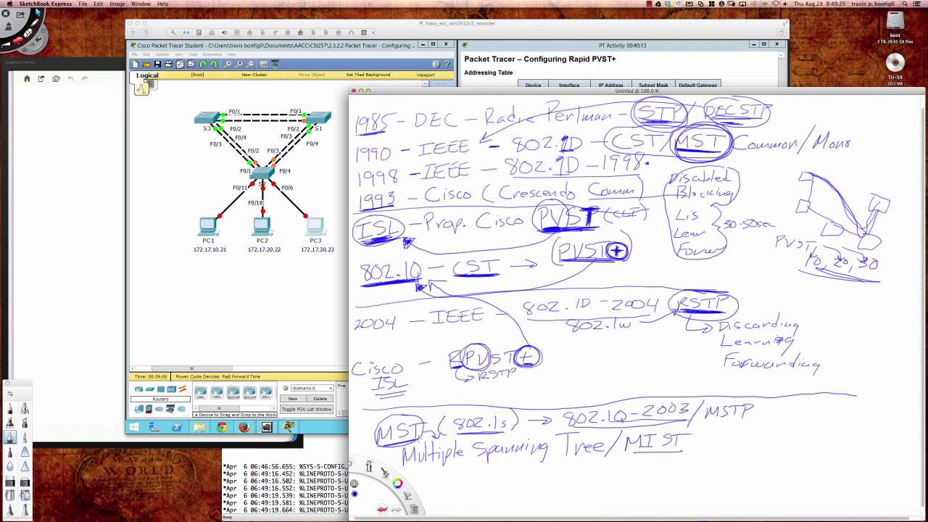
pyautogui.moveTo(411, 413)
pyautogui.mouseDown()
pyautogui.moveTo(386, 414)
pyautogui.moveTo(377, 443)
pyautogui.moveTo(423, 439)
pyautogui.mouseUp()
# Circle and strike out ISL under Cisco, retrace the RPVST+ plus sign, and circle RPVST+ with its RSTP note
pyautogui.moveTo(527, 358); pyautogui.dragTo(524, 366)
pyautogui.moveTo(511, 356)
pyautogui.mouseDown()
pyautogui.moveTo(520, 363)
pyautogui.moveTo(523, 355)
pyautogui.mouseUp()
pyautogui.moveTo(395, 368)
pyautogui.mouseDown()
pyautogui.moveTo(371, 378)
pyautogui.moveTo(408, 395)
pyautogui.moveTo(382, 371)
pyautogui.mouseUp()
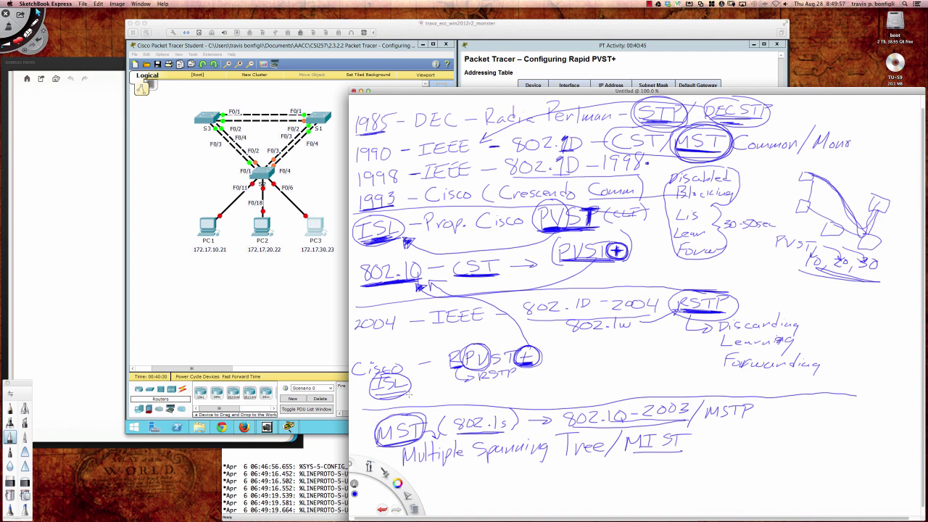
pyautogui.moveTo(373, 383)
pyautogui.mouseDown()
pyautogui.moveTo(399, 371)
pyautogui.moveTo(377, 399)
pyautogui.mouseUp()
pyautogui.moveTo(500, 341)
pyautogui.mouseDown()
pyautogui.moveTo(485, 335)
pyautogui.moveTo(441, 355)
pyautogui.moveTo(503, 385)
pyautogui.moveTo(548, 369)
pyautogui.moveTo(513, 336)
pyautogui.moveTo(500, 340)
pyautogui.mouseUp()
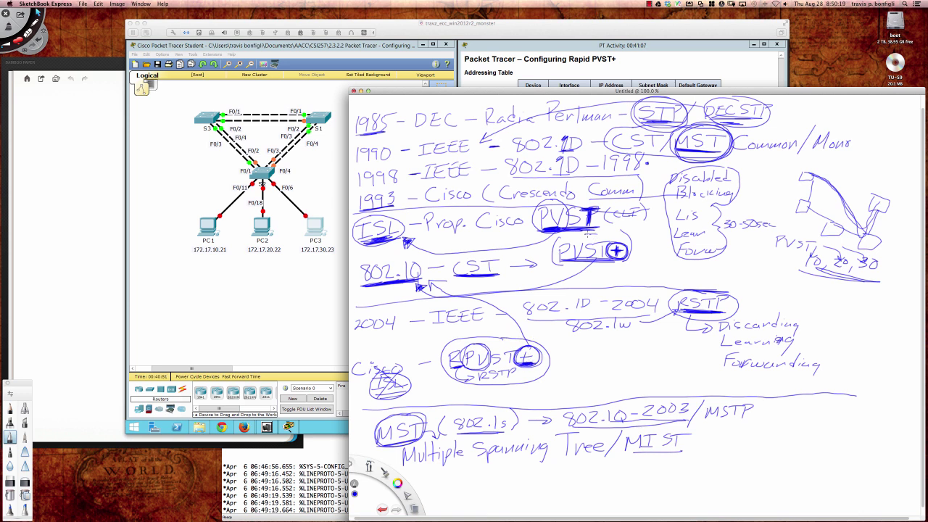
# Emphasize the recap points by underlining PVST, PVST+, 30-50sec and the inventor's name, and circling PVST+ and 1985
pyautogui.moveTo(587, 234)
pyautogui.mouseDown()
pyautogui.moveTo(549, 255)
pyautogui.moveTo(616, 267)
pyautogui.moveTo(631, 239)
pyautogui.moveTo(585, 233)
pyautogui.mouseUp()
pyautogui.moveTo(561, 260); pyautogui.dragTo(611, 262)
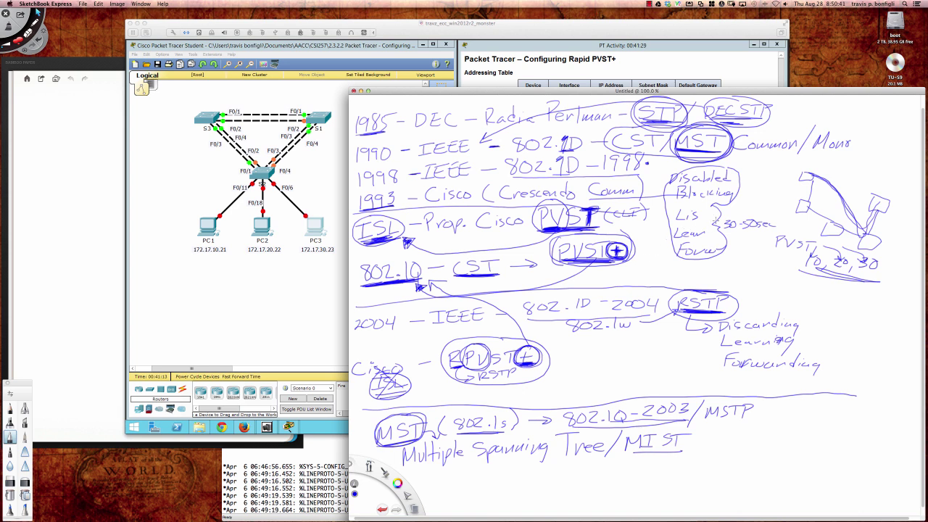
pyautogui.moveTo(728, 239)
pyautogui.mouseDown()
pyautogui.moveTo(769, 230)
pyautogui.moveTo(733, 232)
pyautogui.mouseUp()
pyautogui.moveTo(378, 110)
pyautogui.mouseDown()
pyautogui.moveTo(359, 109)
pyautogui.moveTo(396, 134)
pyautogui.moveTo(372, 106)
pyautogui.mouseUp()
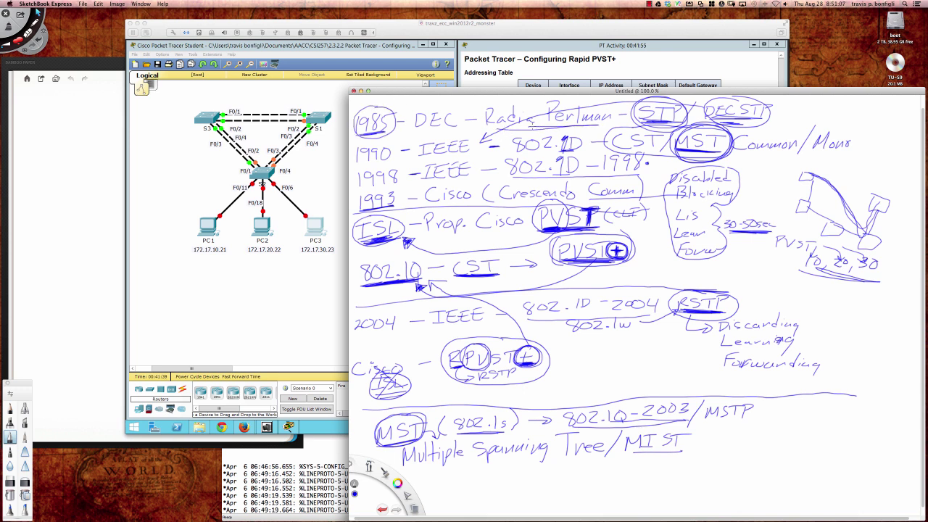
pyautogui.moveTo(490, 129); pyautogui.dragTo(601, 125)
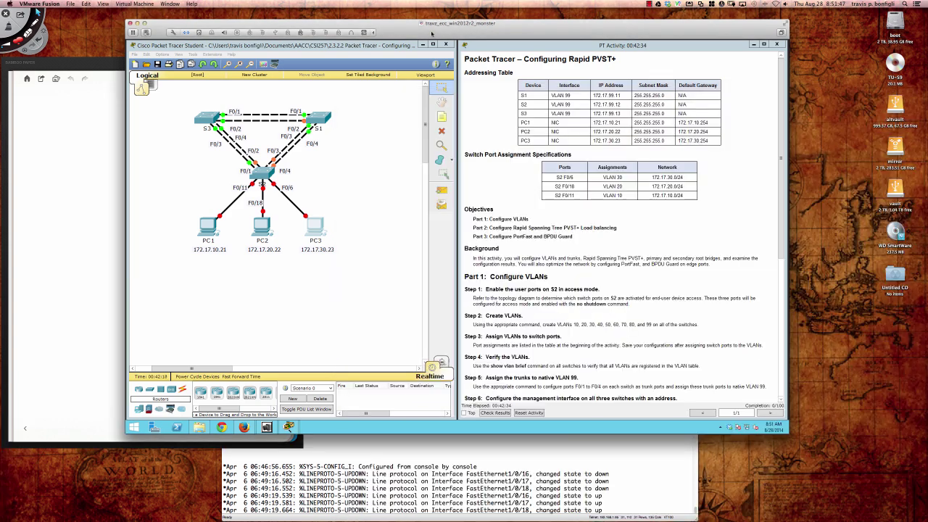
# Switch to the Packet Tracer virtual machine window in VMware Fusion and shift it slightly on the desktop
pyautogui.click(431, 33)
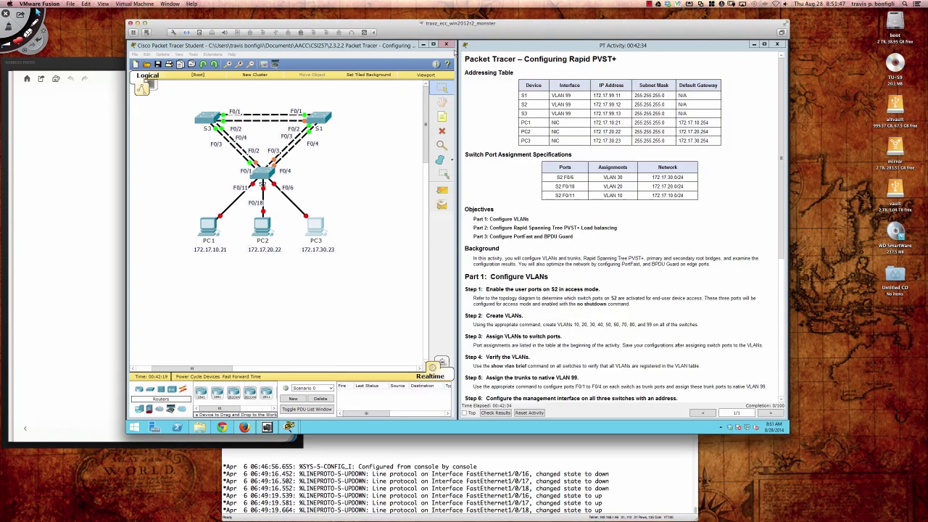
pyautogui.moveTo(501, 36); pyautogui.dragTo(512, 42)
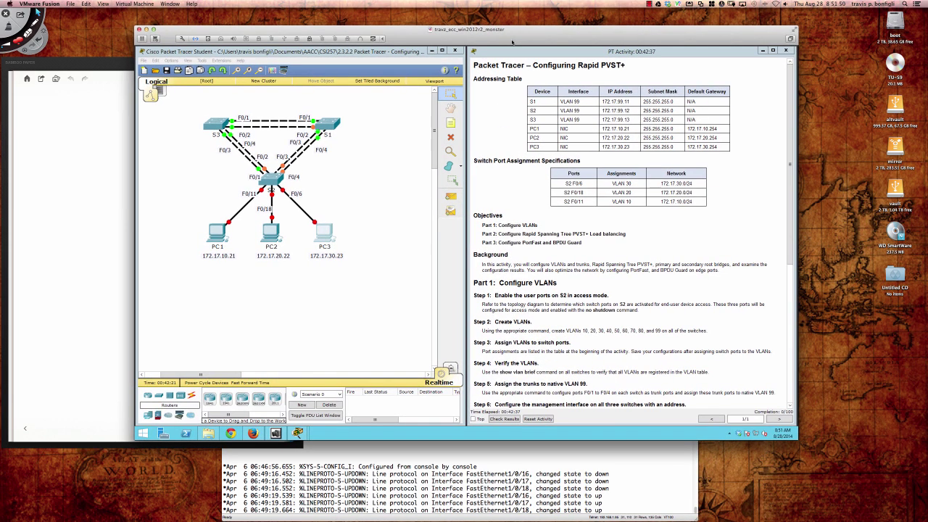
pyautogui.click(650, 7)
pyautogui.click(654, 25)
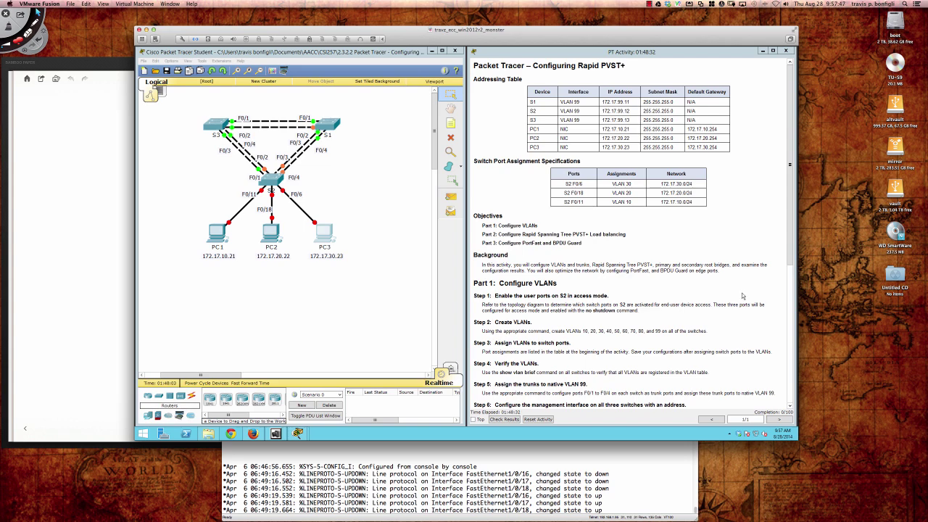
# Review the Part 1 VLAN and Part 2 Rapid PVST+ instructions, highlighting the STP mode step
pyautogui.click(789, 254)
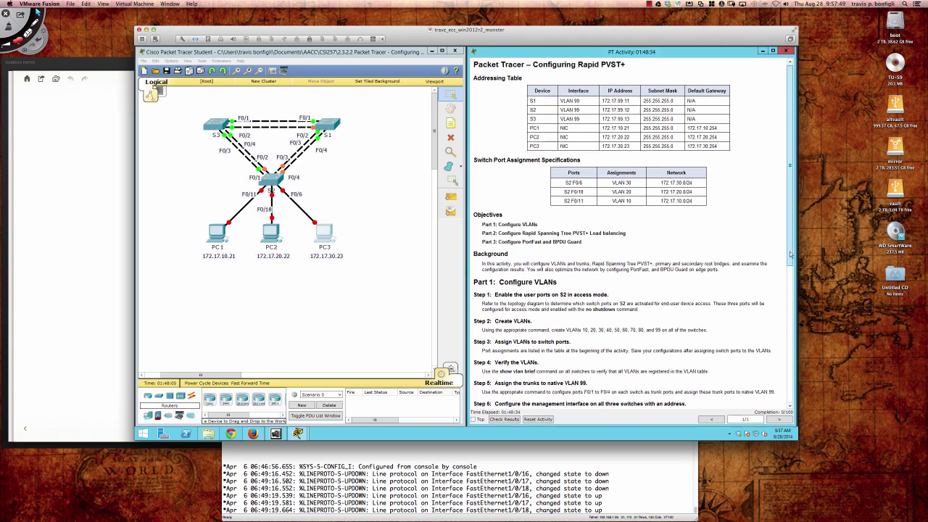
pyautogui.moveTo(790, 254); pyautogui.dragTo(786, 266)
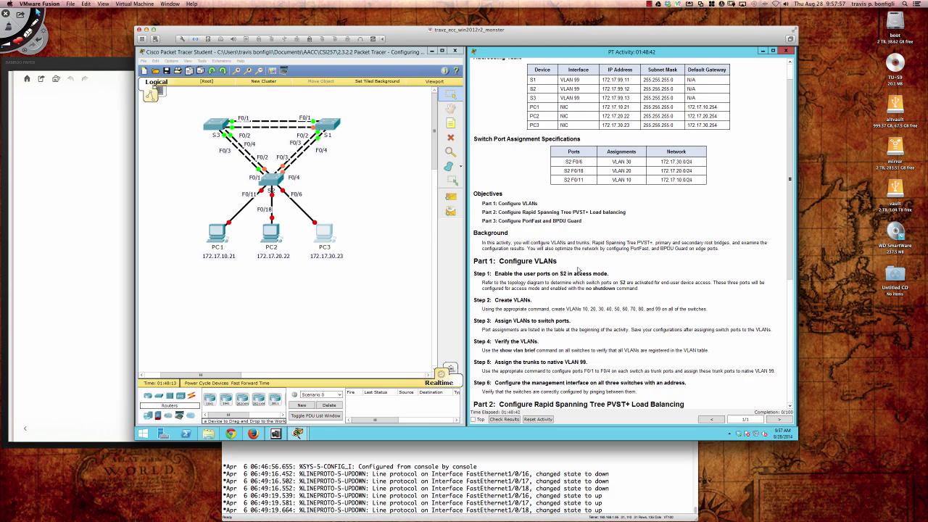
pyautogui.moveTo(790, 274); pyautogui.dragTo(758, 326)
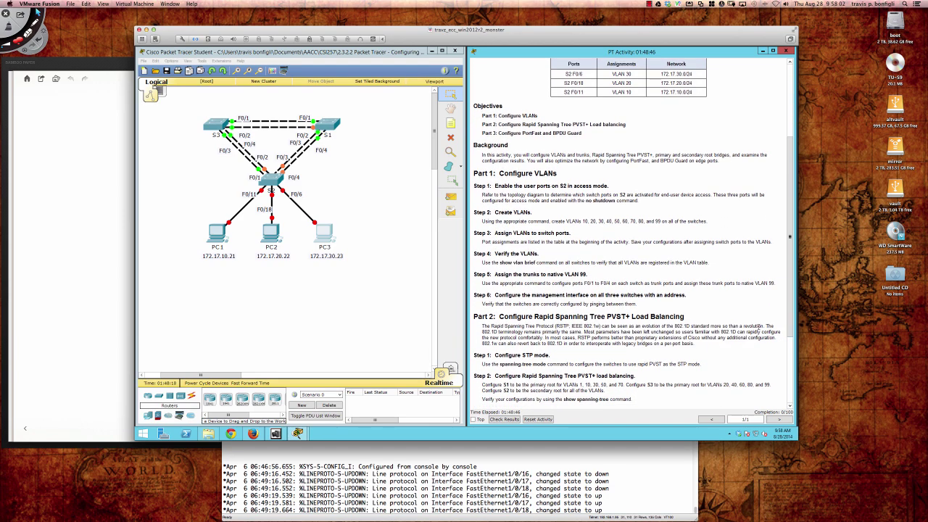
pyautogui.tripleClick(636, 364)
pyautogui.moveTo(636, 364); pyautogui.dragTo(664, 364)
pyautogui.click(665, 363)
pyautogui.moveTo(792, 316); pyautogui.dragTo(794, 270)
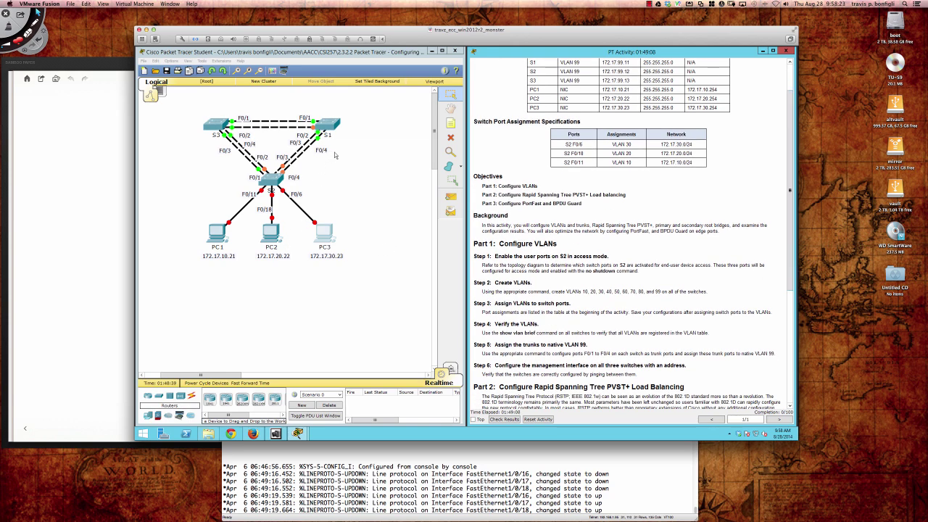
# Open switch S2's command line interface, move its window above the Part 1 steps, and widen it
pyautogui.click(276, 183)
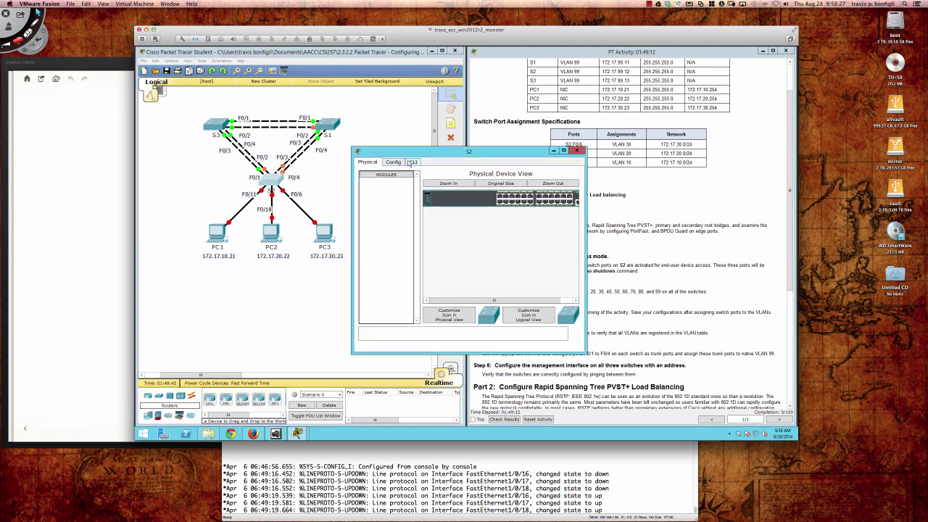
pyautogui.click(413, 163)
pyautogui.moveTo(438, 154); pyautogui.dragTo(456, 73)
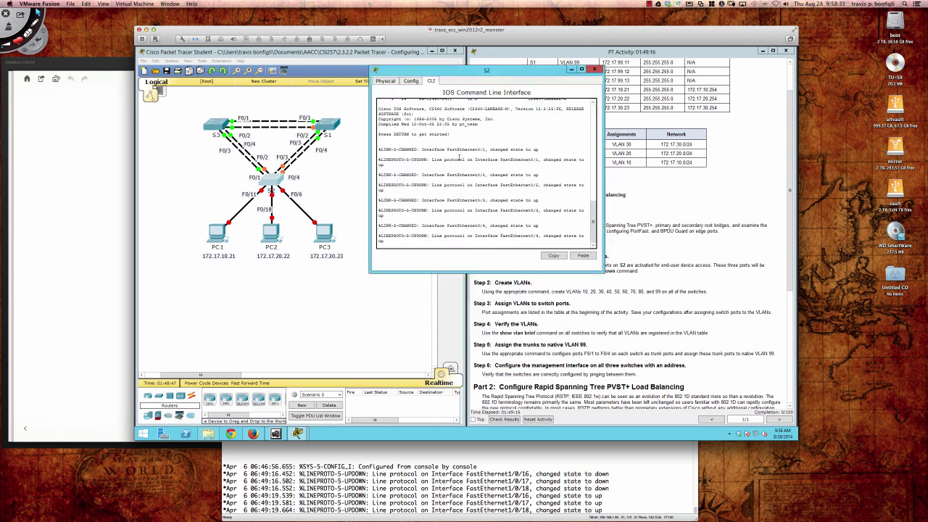
pyautogui.moveTo(500, 72); pyautogui.dragTo(499, 56)
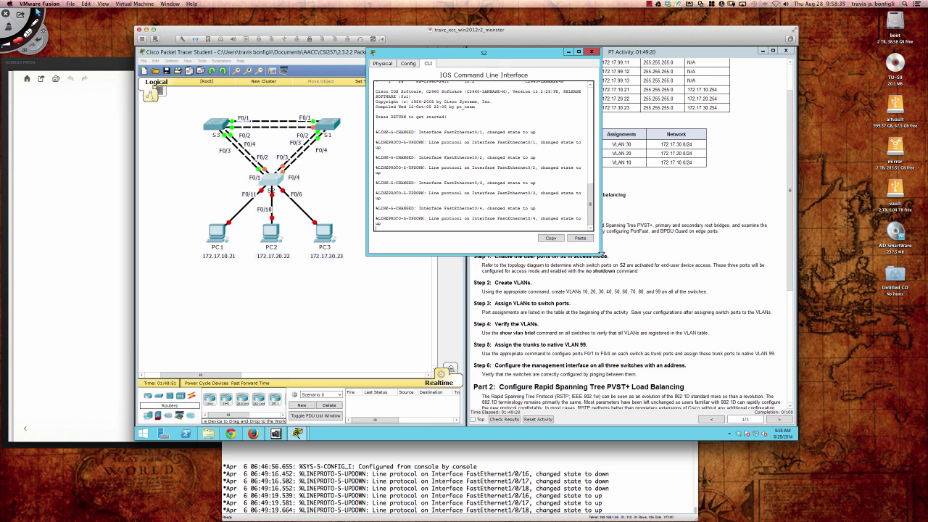
pyautogui.moveTo(600, 253); pyautogui.dragTo(627, 251)
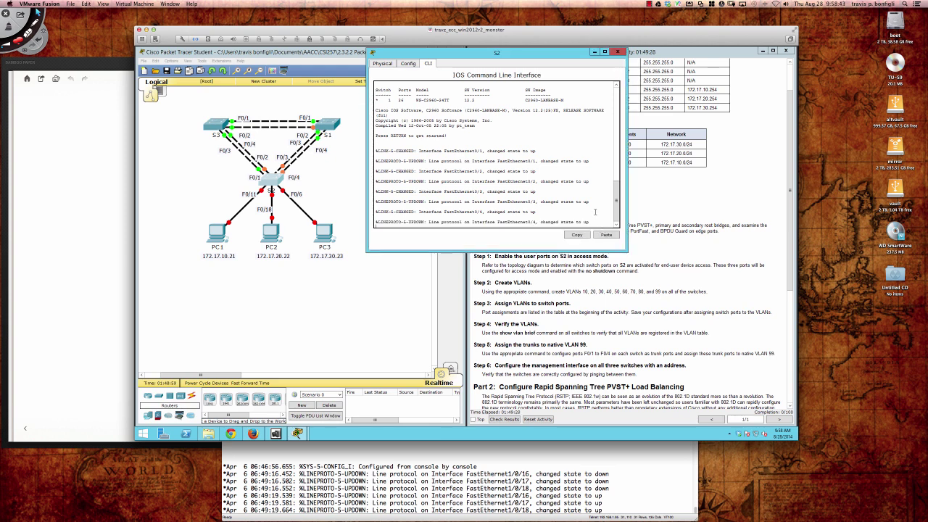
# Start the S2 console session and enter global configuration mode with "en" and "conf t"
pyautogui.press('Return')
pyautogui.press('Return')
pyautogui.press('Return')
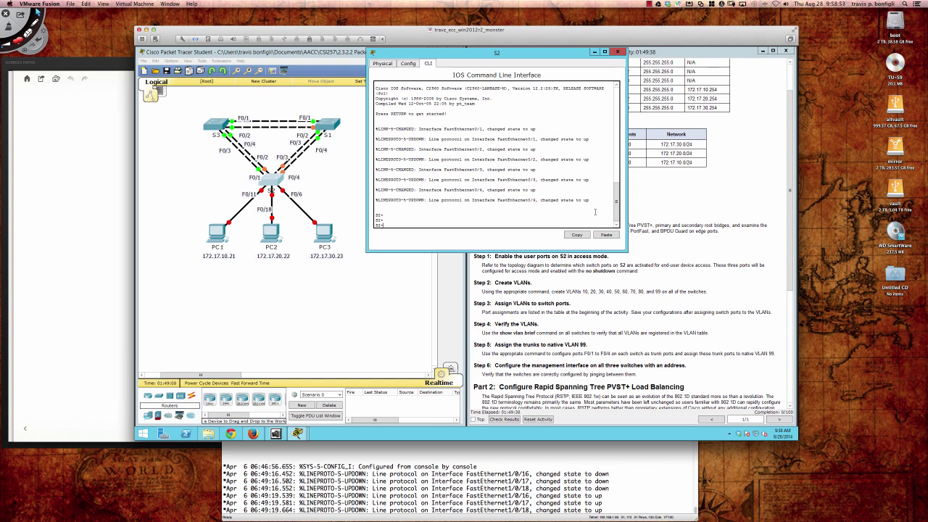
pyautogui.press('Return')
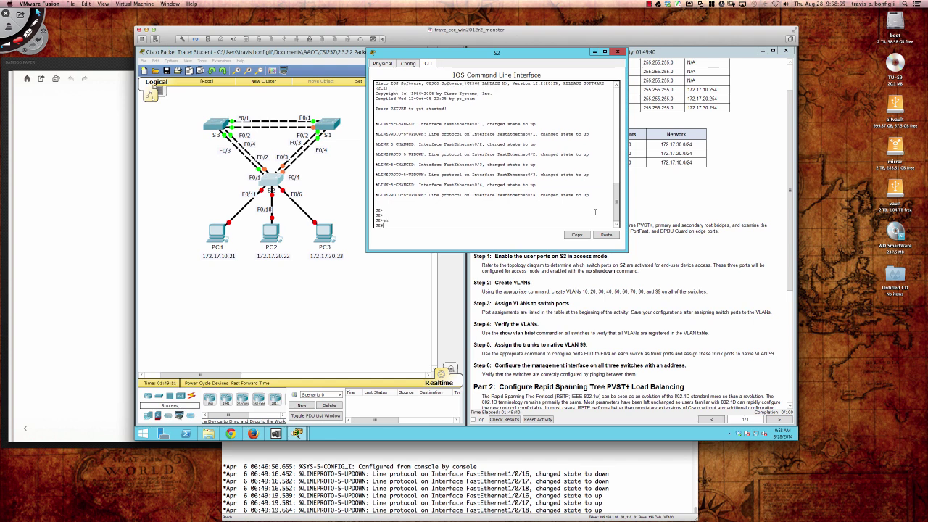
pyautogui.write('conf t')
pyautogui.press('Return')
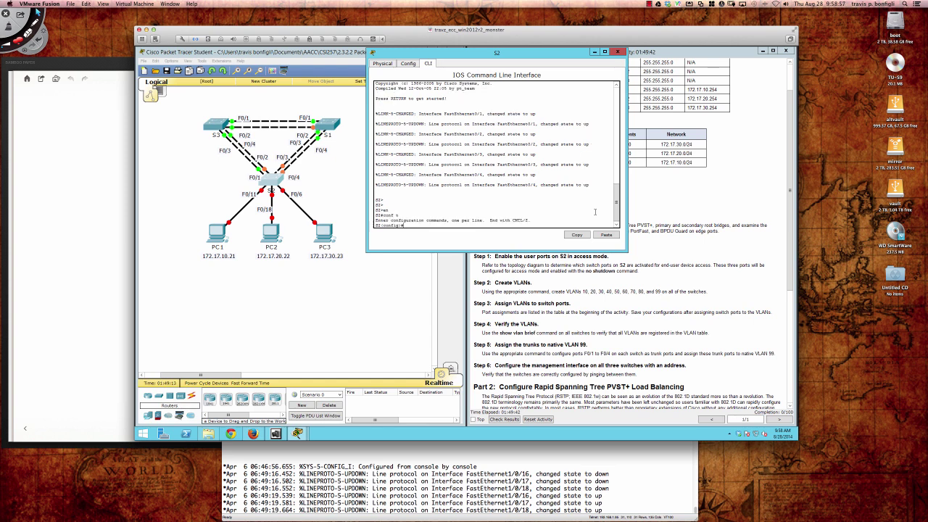
# Enter interface configuration mode for fa0/6 on S2
pyautogui.press('Return')
pyautogui.press('Return')
pyautogui.press('Return')
pyautogui.press('Return')
pyautogui.press('Return')
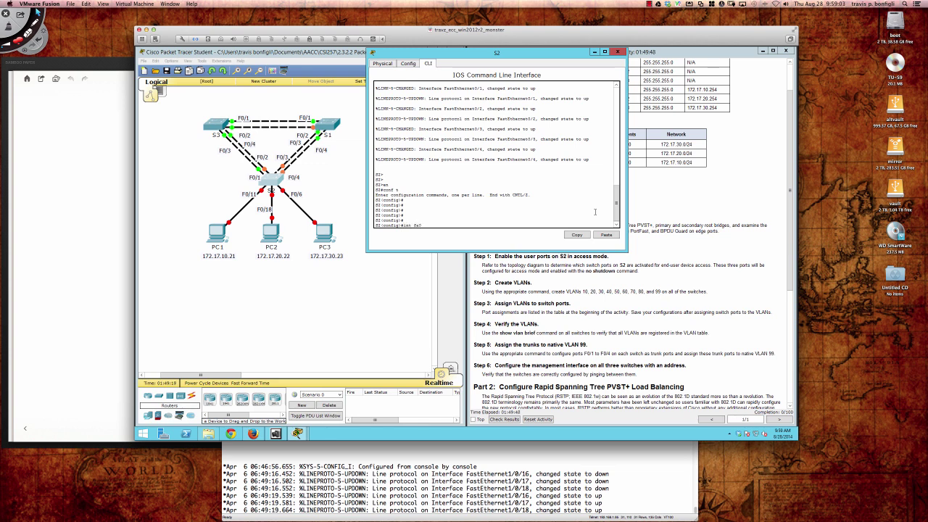
pyautogui.press('Return')
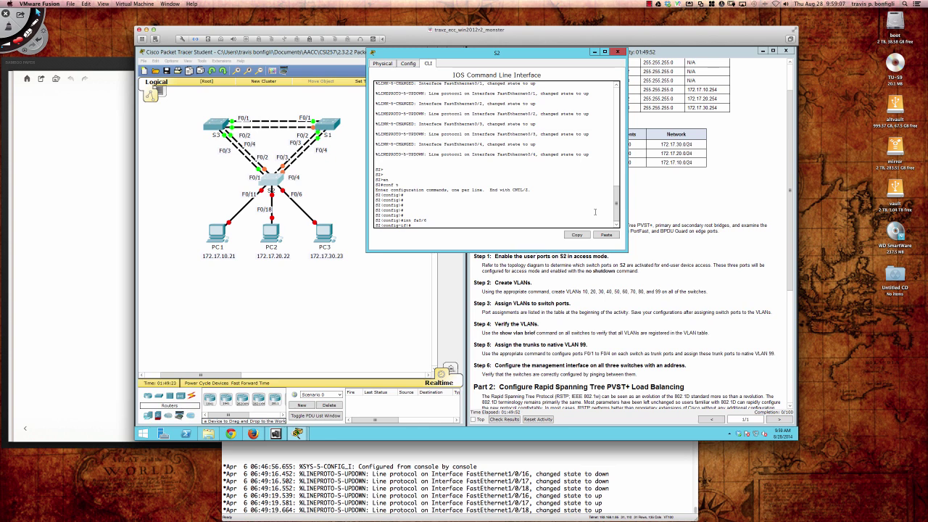
# Open a blank Notepad document in the virtual machine and place its window below the S2 command line
pyautogui.click(144, 434)
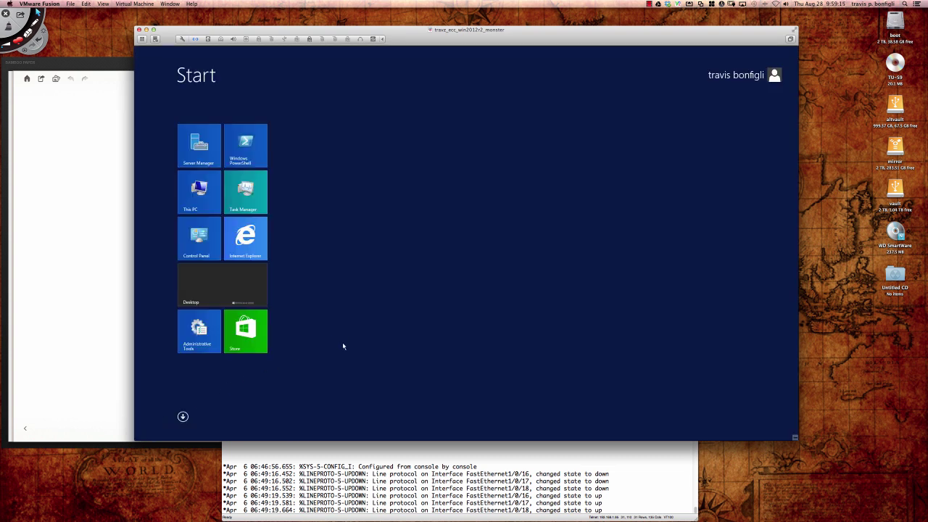
pyautogui.write('notepad')
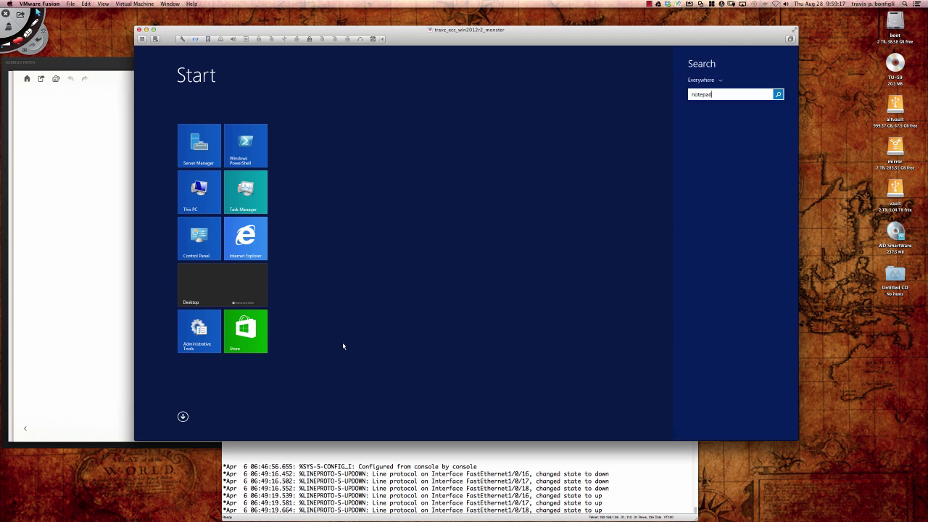
pyautogui.press('Return')
pyautogui.press('Escape')
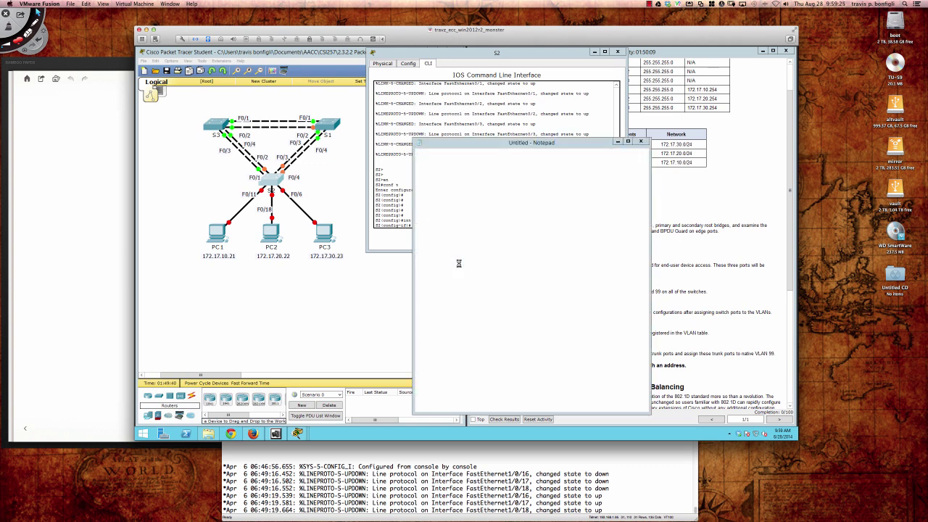
pyautogui.moveTo(475, 140); pyautogui.dragTo(594, 199)
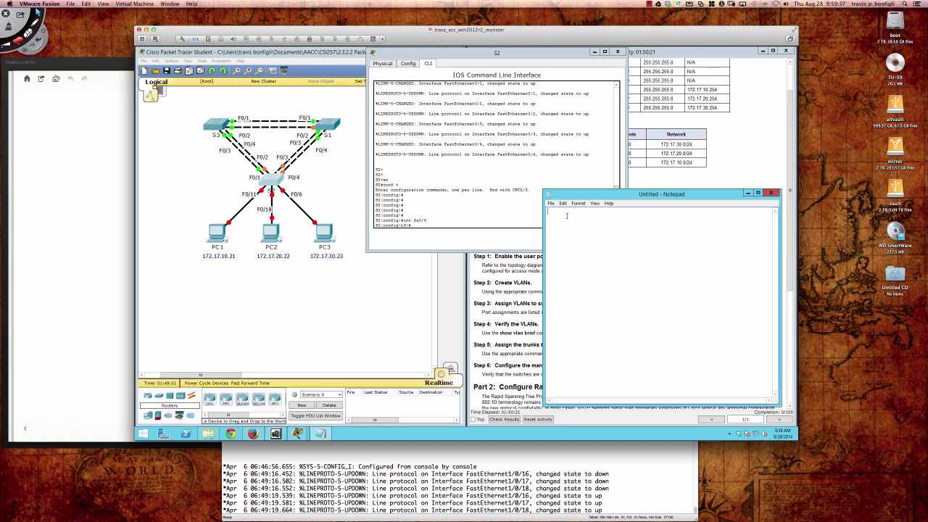
# Write the fa0/6 script lines "int fa0/6", "switchport mode access" and "switchport access vlan 30" in Notepad
pyautogui.write('int ')
pyautogui.write('fa0/6 ')
pyautogui.write('switchport')
pyautogui.write(' mode access')
pyautogui.press('Return')
pyautogui.write('switchport access vlan')
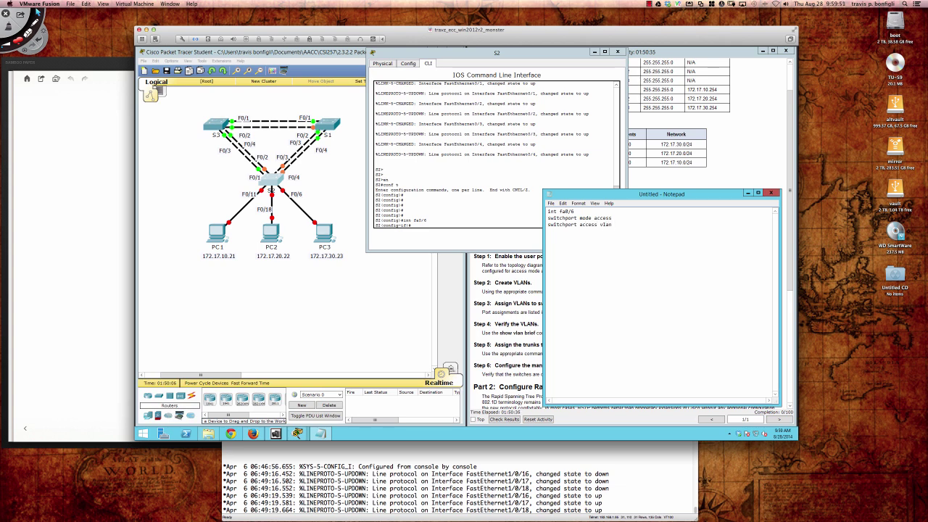
pyautogui.write(' 30 ')
# Complete the fa0/6 script with "spanning portfast", "spanning bdpuguard enable" and "no shut"
pyautogui.write('spanning')
pyautogui.write(' port')
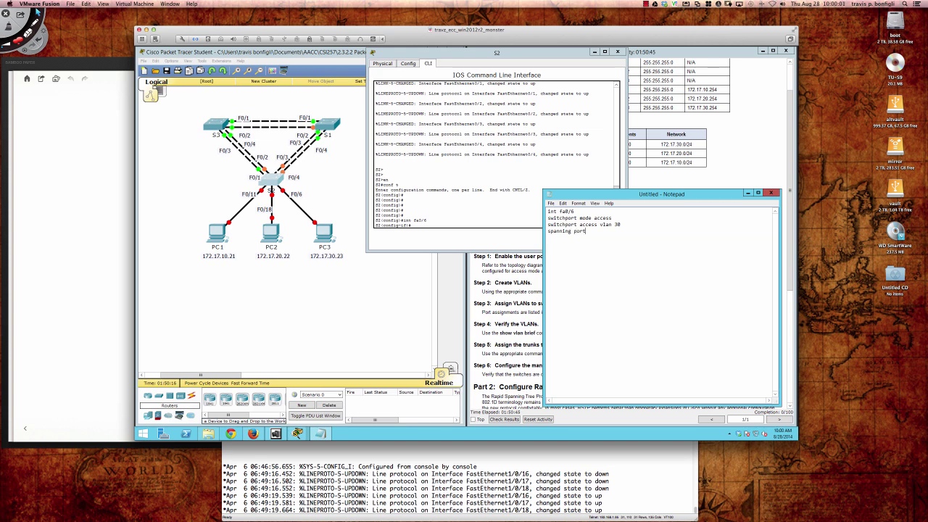
pyautogui.write('fast spanning bpduguard enable')
pyautogui.press('Return')
pyautogui.write('no shut')
# Copy the fa0/6 command block and paste two copies of it below the original, separated by blank lines
pyautogui.moveTo(547, 211); pyautogui.dragTo(573, 246)
pyautogui.click(562, 204)
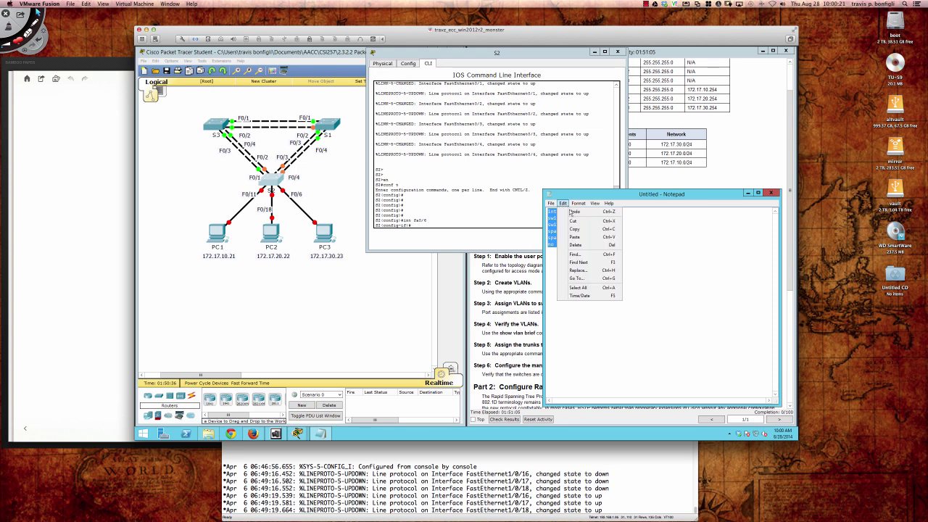
pyautogui.click(573, 227)
pyautogui.click(570, 250)
pyautogui.click(569, 257)
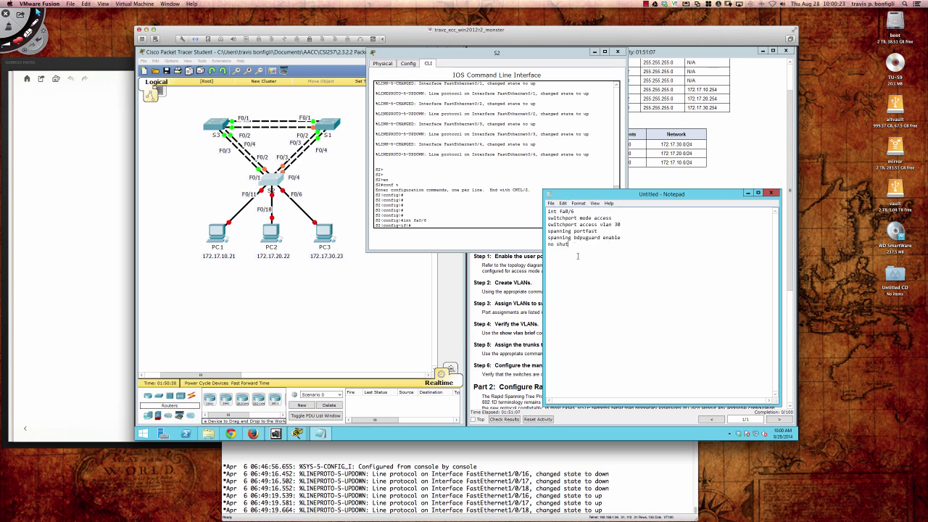
pyautogui.click(562, 203)
pyautogui.click(573, 238)
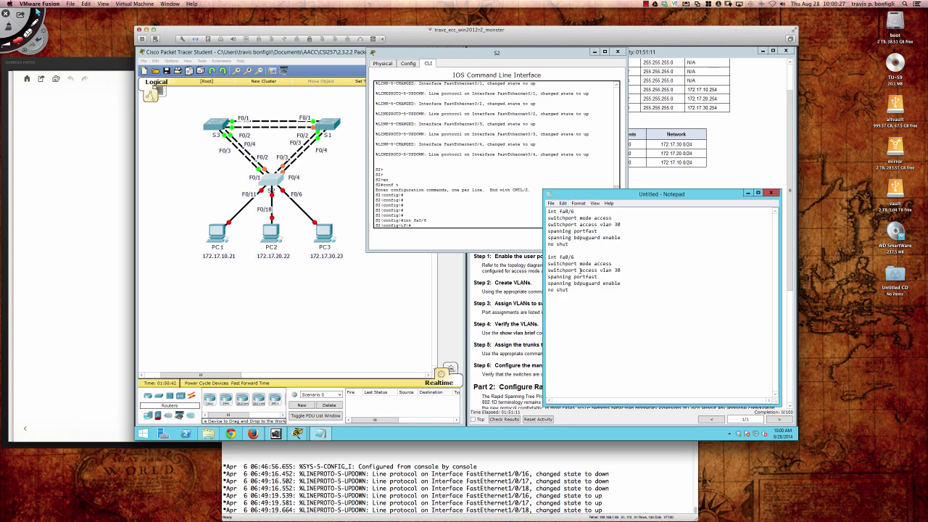
pyautogui.click(562, 203)
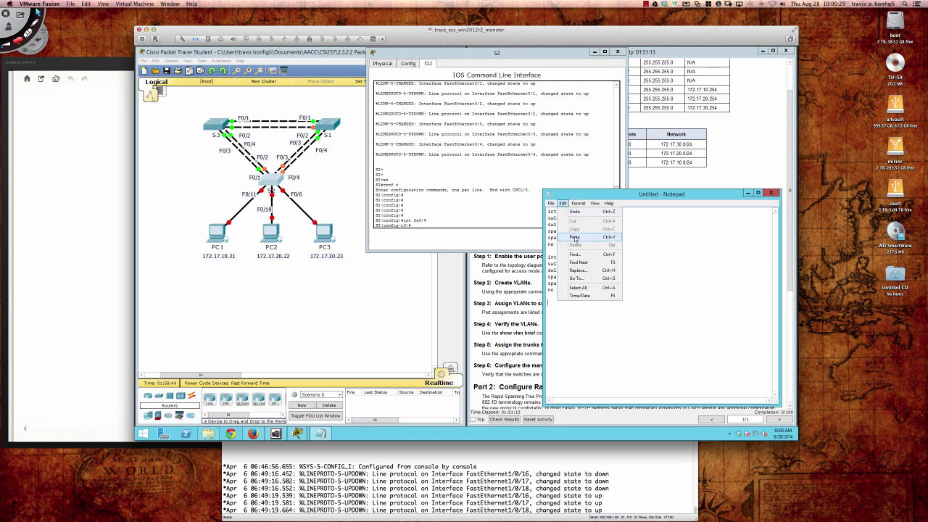
pyautogui.click(575, 238)
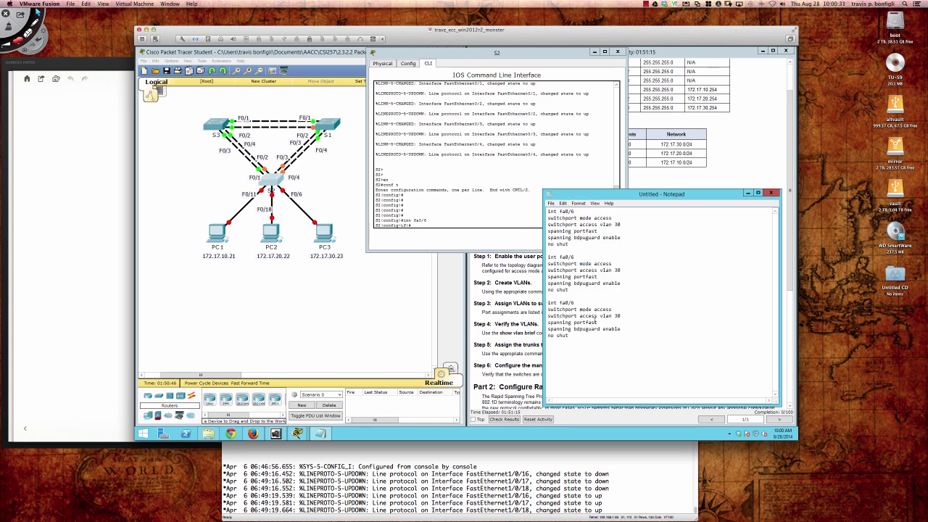
# Change the interface in the second block to fa0/11 and in the third block to fa0/18
pyautogui.click(574, 257)
pyautogui.press('BackSpace')
pyautogui.write('11')
pyautogui.click(574, 303)
pyautogui.press('BackSpace')
pyautogui.write('1')
# Uncover the port assignment table and set the access VLAN to 20 for fa0/11 and 10 for fa0/18 in the script
pyautogui.moveTo(568, 53); pyautogui.dragTo(516, 58)
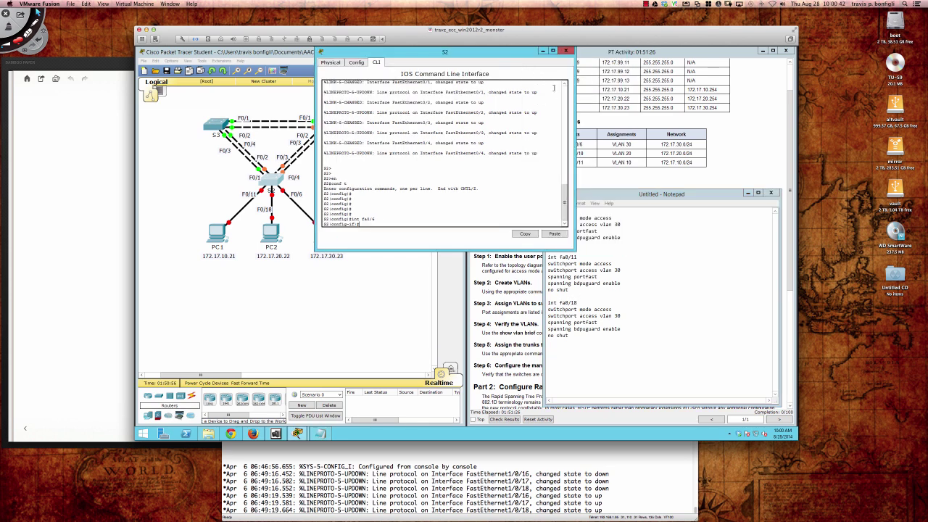
pyautogui.click(617, 270)
pyautogui.write('20')
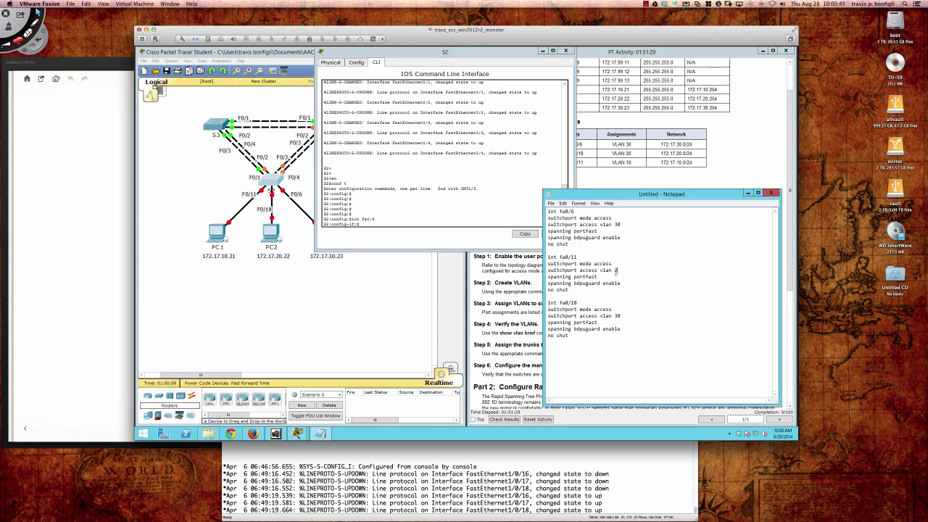
pyautogui.press('BackSpace')
pyautogui.press('BackSpace')
pyautogui.write('10')
# Copy the fa0/6 block from Notepad, exit interface configuration on S2, and paste the block at the global configuration prompt
pyautogui.moveTo(548, 211); pyautogui.dragTo(568, 245)
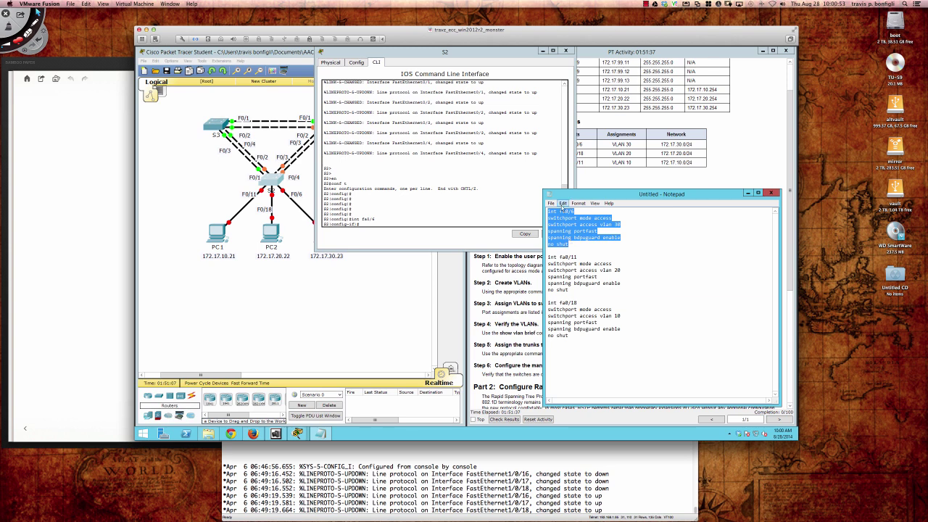
pyautogui.click(562, 202)
pyautogui.click(573, 228)
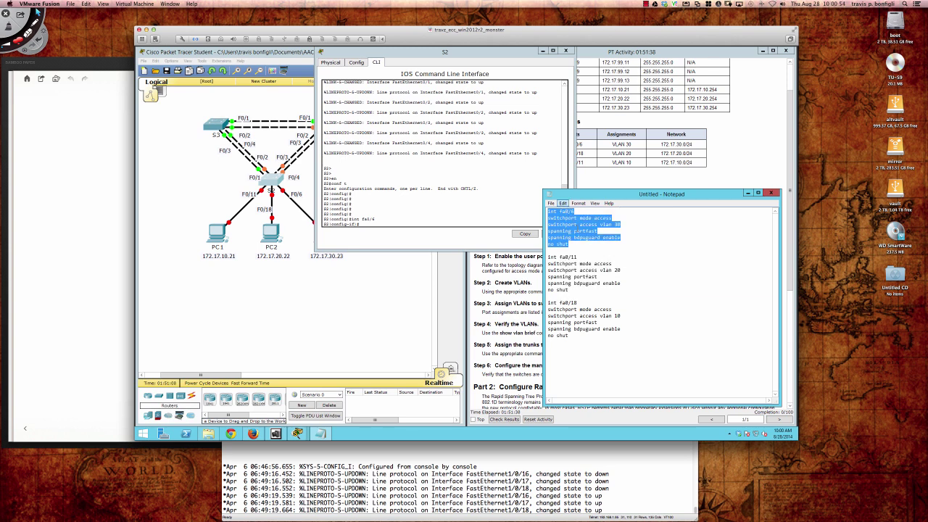
pyautogui.click(433, 216)
pyautogui.click(435, 218)
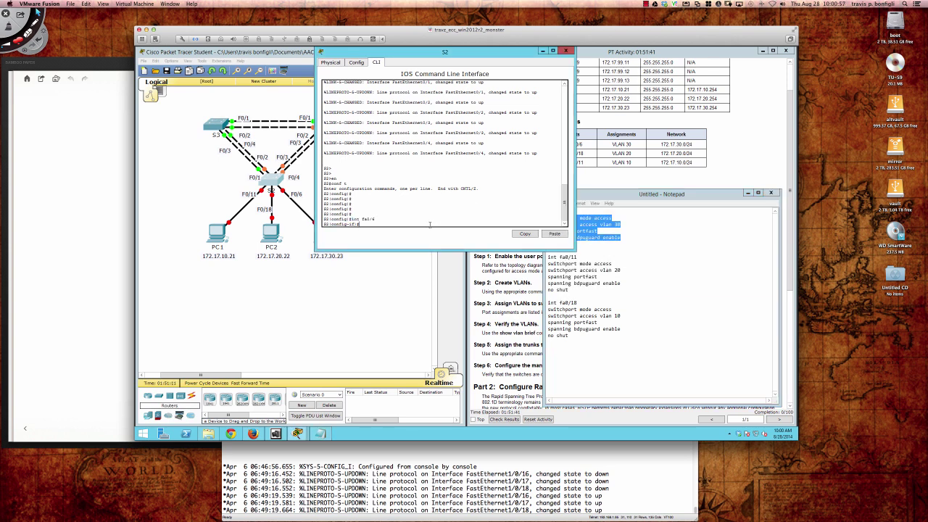
pyautogui.write('sw')
pyautogui.write('it')
pyautogui.press('Return')
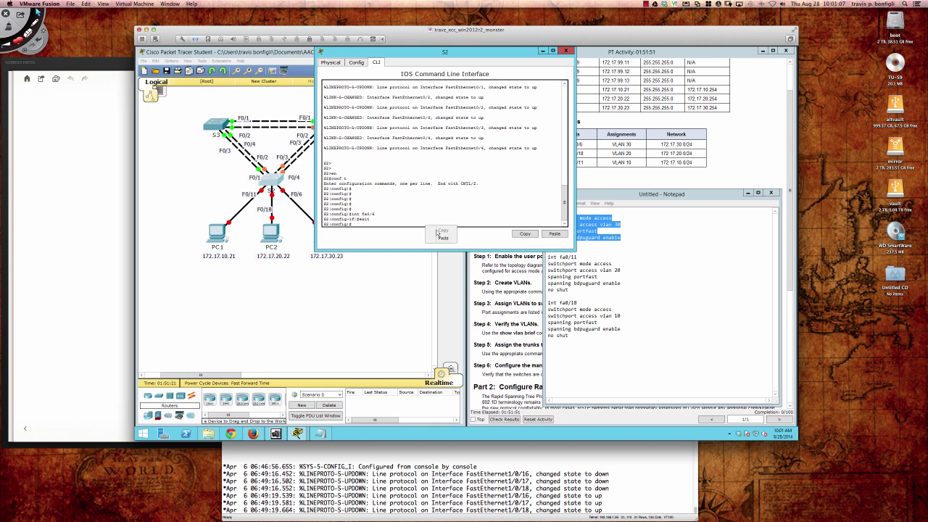
pyautogui.hotkey('ctrl', 'v')
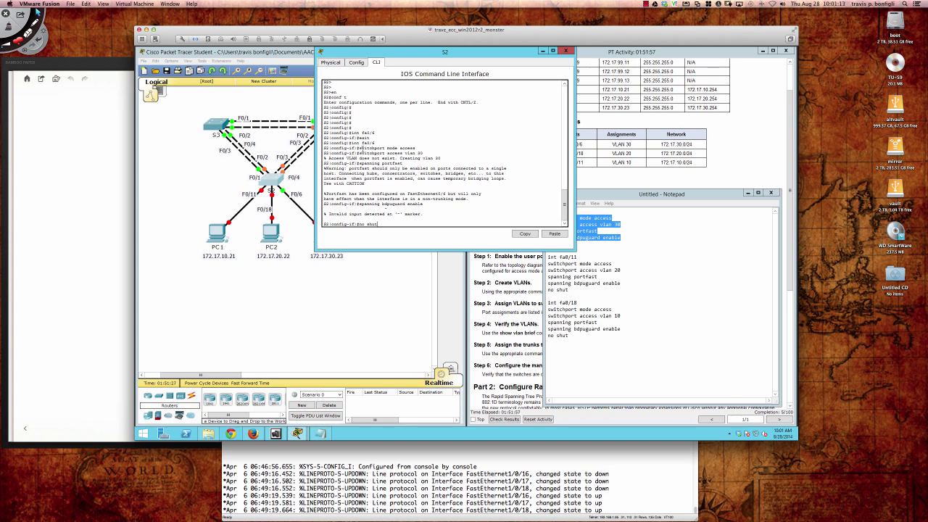
# Review the pasted access, VLAN and PortFast commands on S2, then list the interface options with "spanning-tree ?"
pyautogui.moveTo(358, 148); pyautogui.dragTo(419, 147)
pyautogui.moveTo(366, 158); pyautogui.dragTo(419, 153)
pyautogui.moveTo(358, 163); pyautogui.dragTo(398, 168)
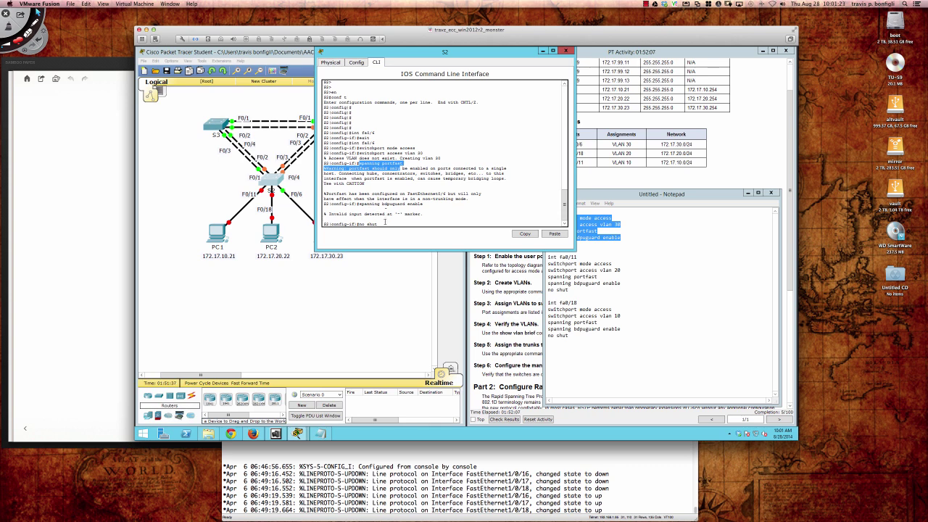
pyautogui.click(385, 223)
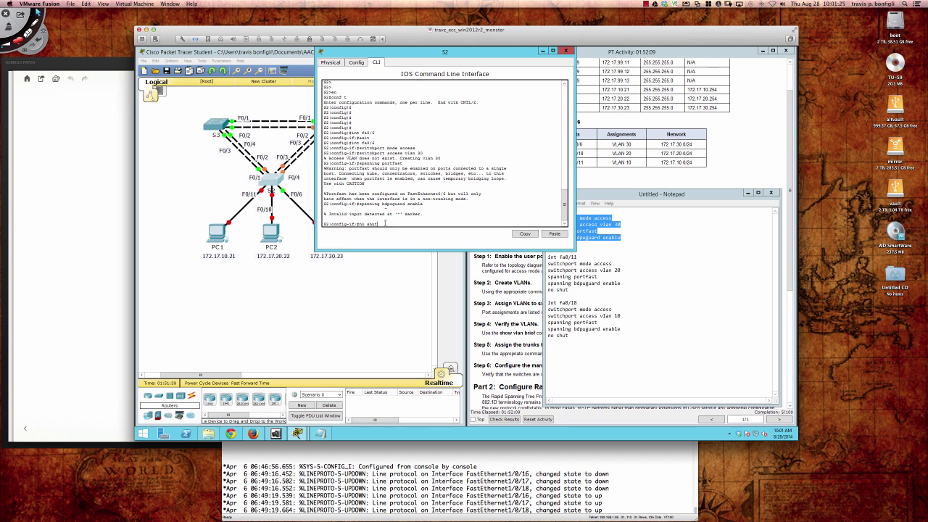
pyautogui.press('BackSpace')
pyautogui.press('BackSpace')
pyautogui.press('BackSpace')
pyautogui.press('BackSpace')
pyautogui.press('BackSpace')
pyautogui.write('pan')
pyautogui.press('Tab')
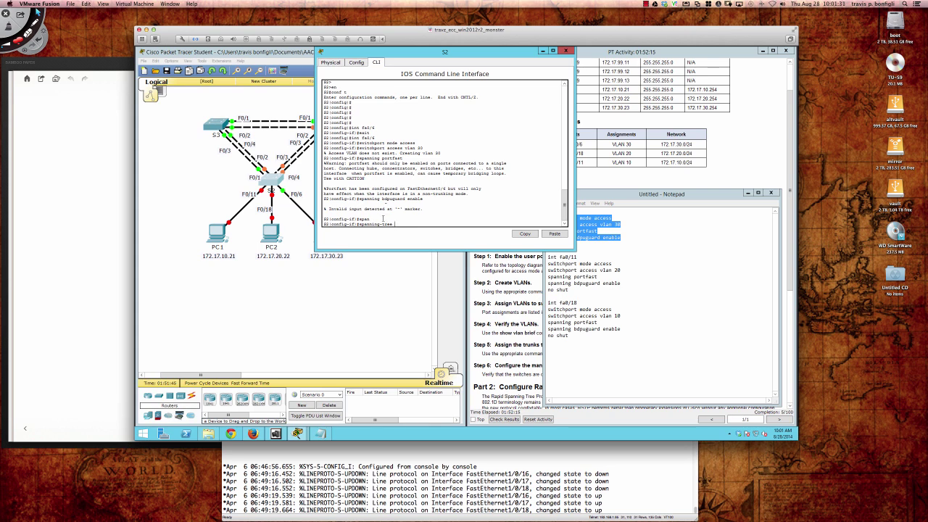
pyautogui.write('?')
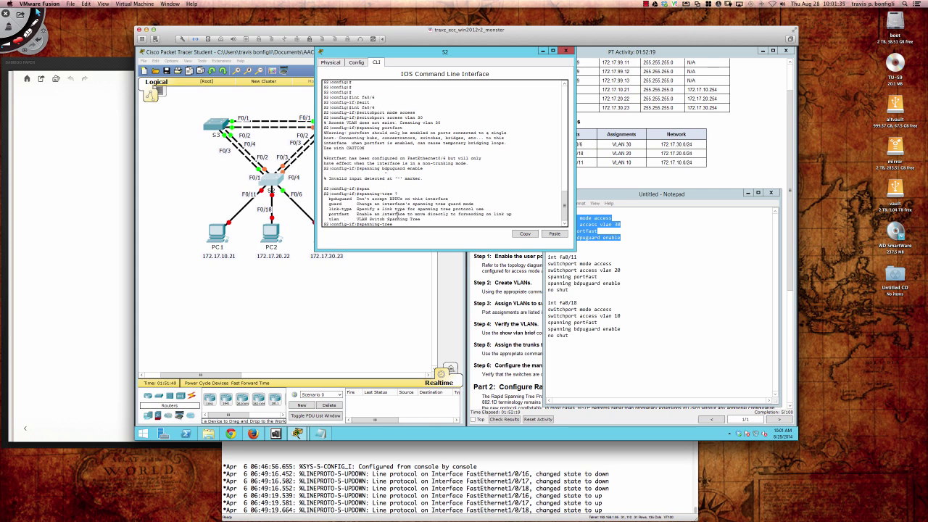
# Correct the misspelled keyword to "bpduguard" in all three Notepad script blocks
pyautogui.click(577, 279)
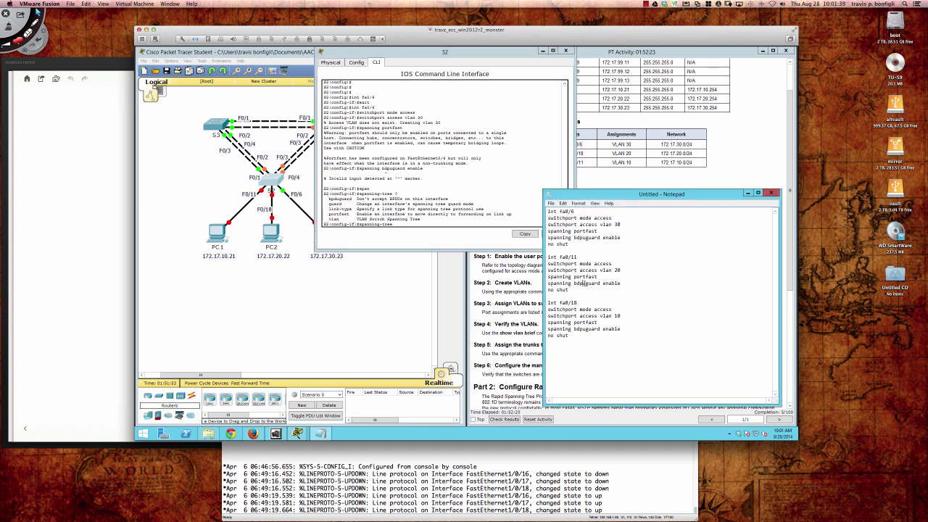
pyautogui.press('Delete')
pyautogui.press('Delete')
pyautogui.write('pd')
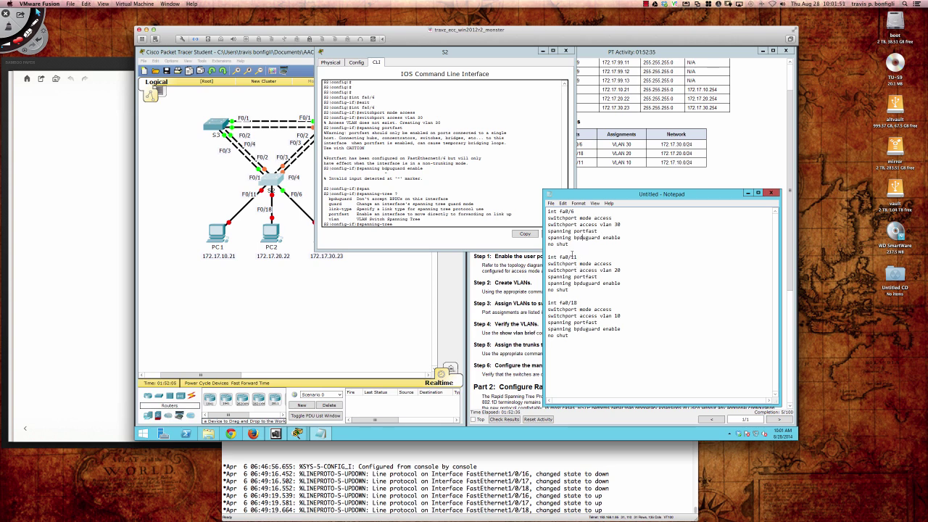
# Enable BPDU guard on S2's fa0/6 with "spanning-tree bpduguard en" and activate the interface with "no shut"
pyautogui.click(492, 223)
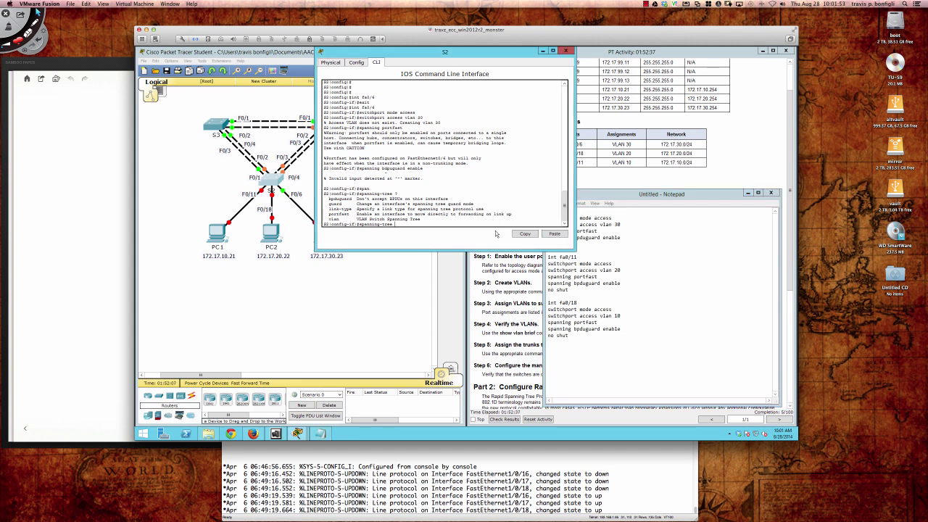
pyautogui.write('bpd')
pyautogui.press('Tab')
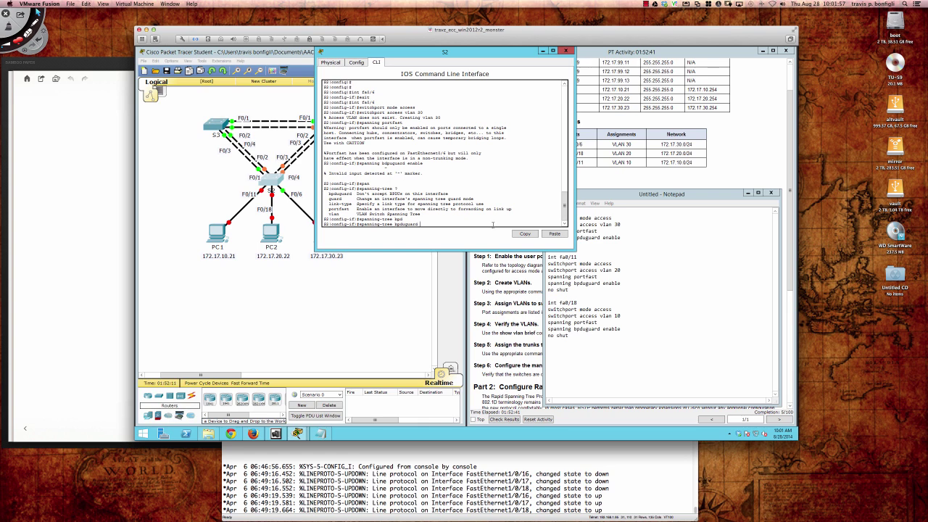
pyautogui.write('en')
pyautogui.press('Return')
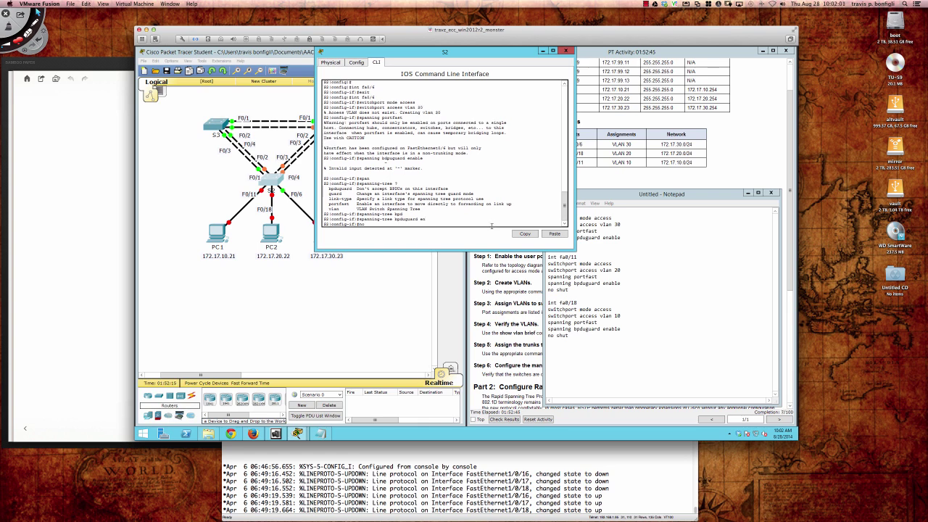
pyautogui.write('no shut')
pyautogui.press('Return')
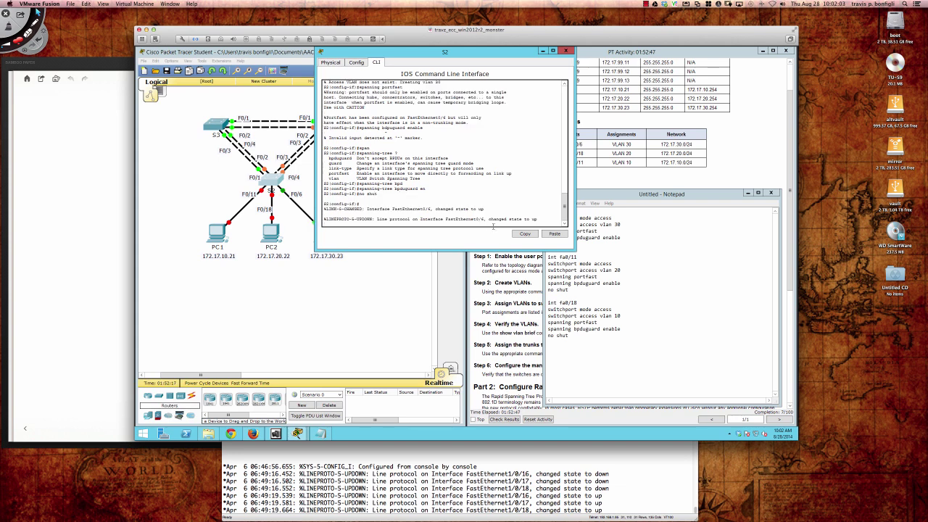
pyautogui.press('Return')
pyautogui.press('Return')
pyautogui.press('Return')
pyautogui.press('Return')
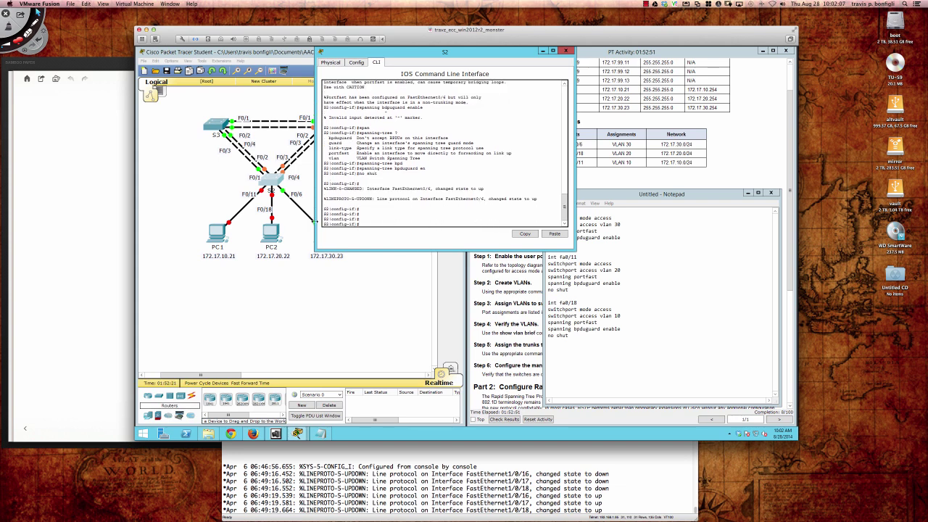
# Narrow the S2 window slightly and, after entering "int fa0/11", exit to global configuration mode
pyautogui.moveTo(314, 225); pyautogui.dragTo(326, 224)
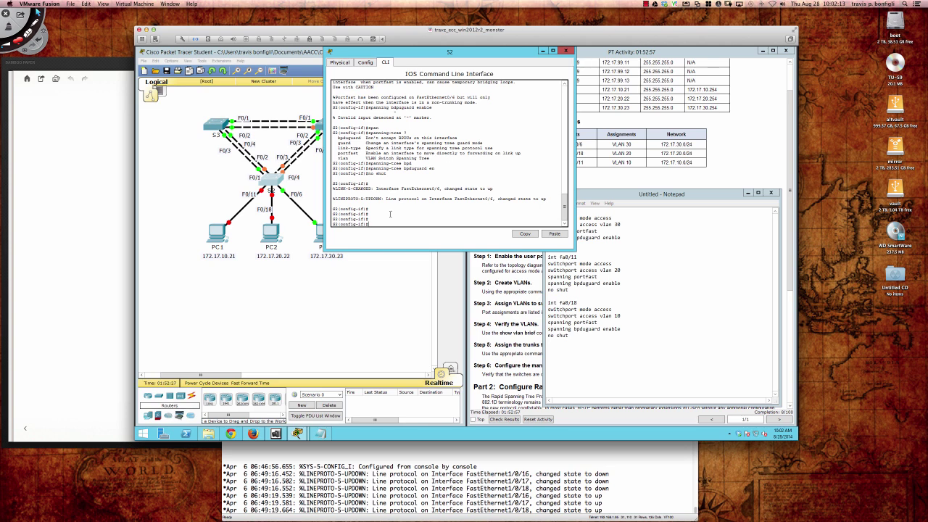
pyautogui.write('int fa0/11')
pyautogui.press('Return')
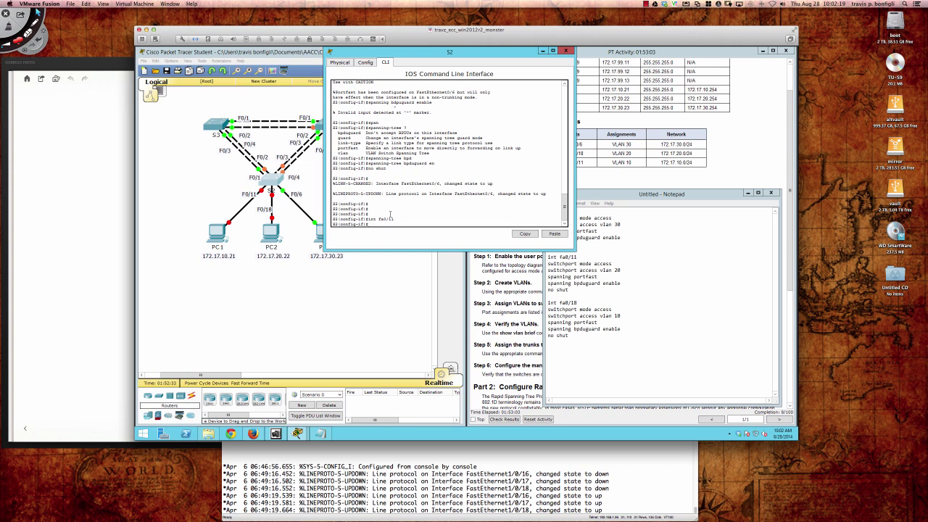
pyautogui.write('exit')
pyautogui.press('Return')
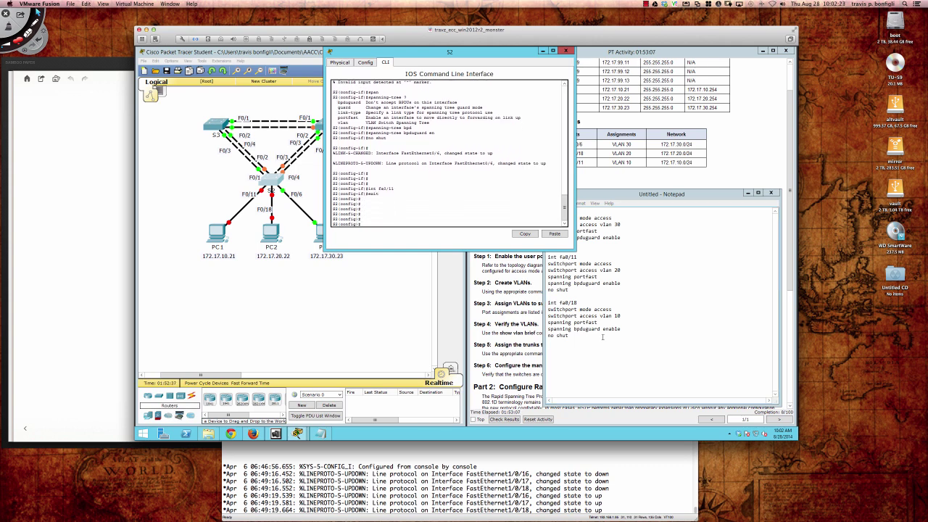
# Copy the complete fa0/11 command block from the Notepad script
pyautogui.click(554, 263)
pyautogui.moveTo(547, 256); pyautogui.dragTo(581, 288)
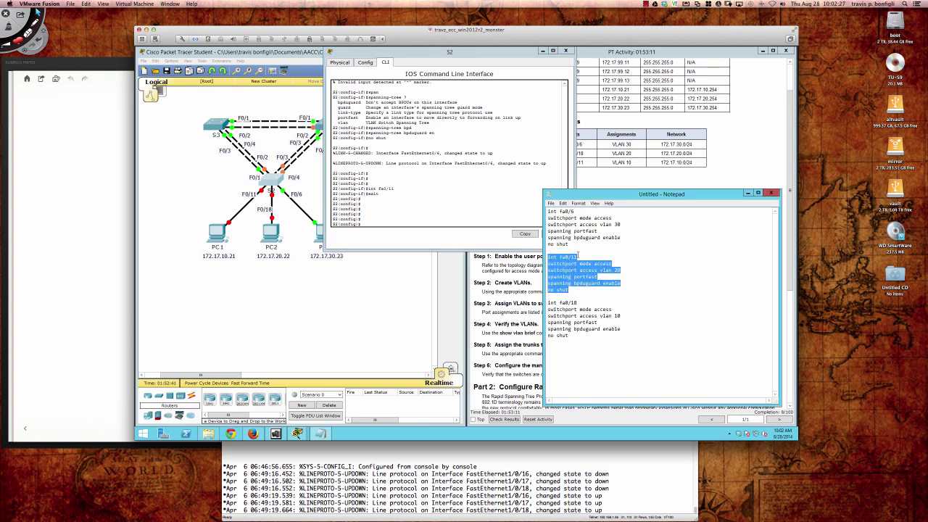
pyautogui.click(577, 256)
pyautogui.moveTo(548, 257); pyautogui.dragTo(580, 290)
pyautogui.click(566, 207)
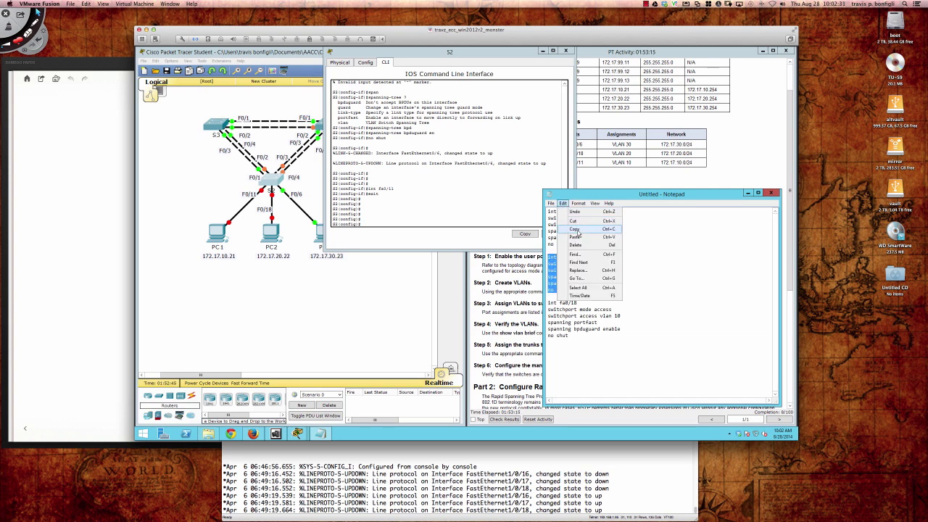
pyautogui.click(580, 232)
# Paste the fa0/11 block into S2's CLI, run its final "no shut" and exit to global configuration mode
pyautogui.click(487, 218)
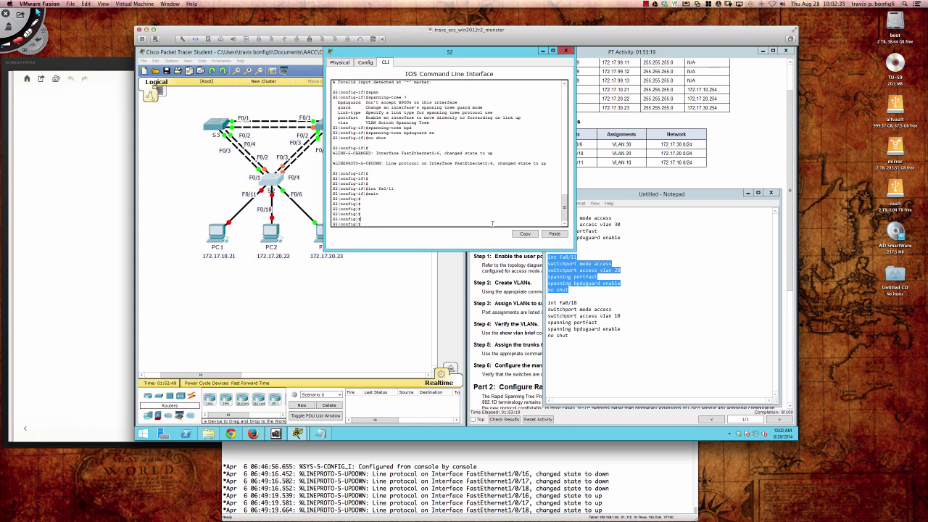
pyautogui.hotkey('ctrl', 'v')
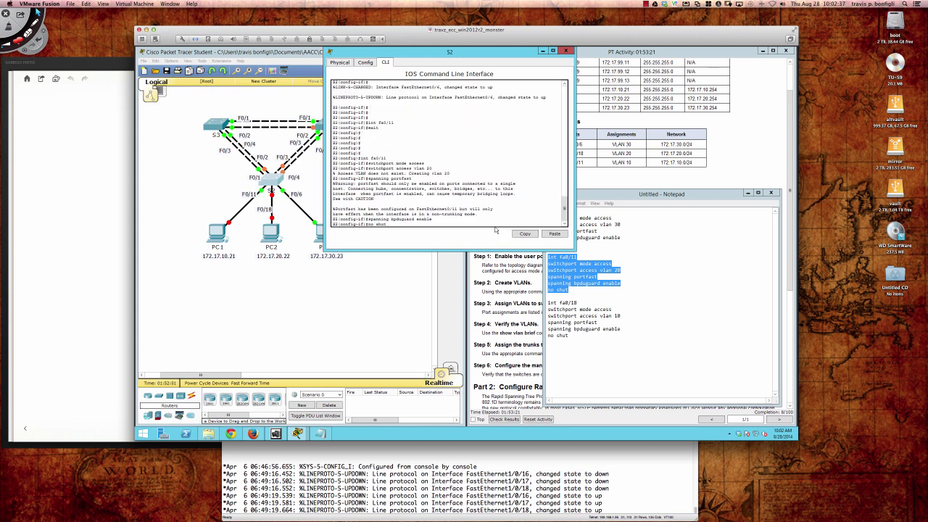
pyautogui.press('Return')
pyautogui.press('Return')
pyautogui.press('Return')
pyautogui.press('Return')
pyautogui.press('Return')
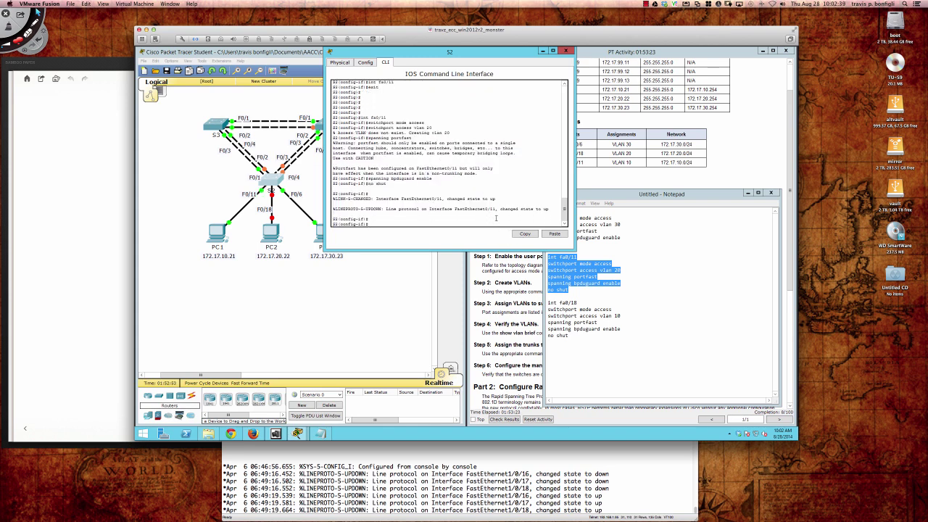
pyautogui.write('exit')
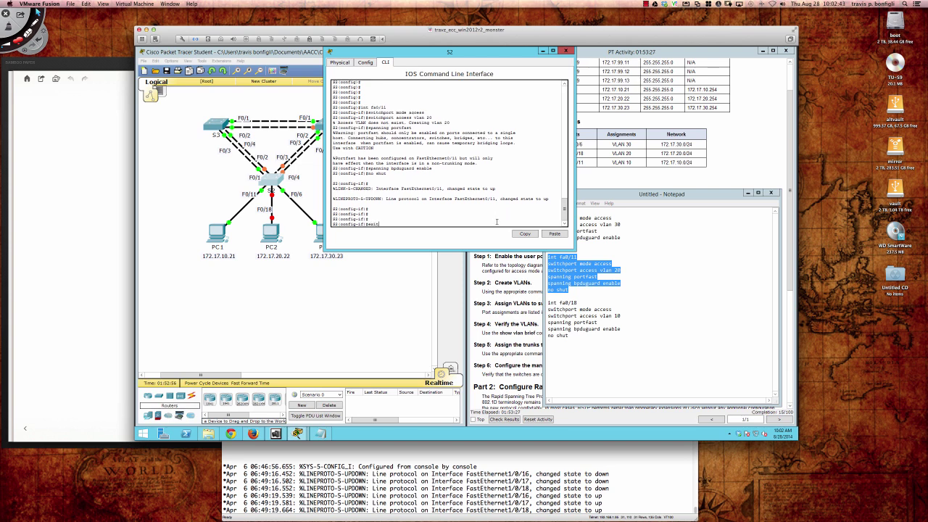
pyautogui.press('Return')
# Copy the complete fa0/18 command block from the Notepad script
pyautogui.click(547, 303)
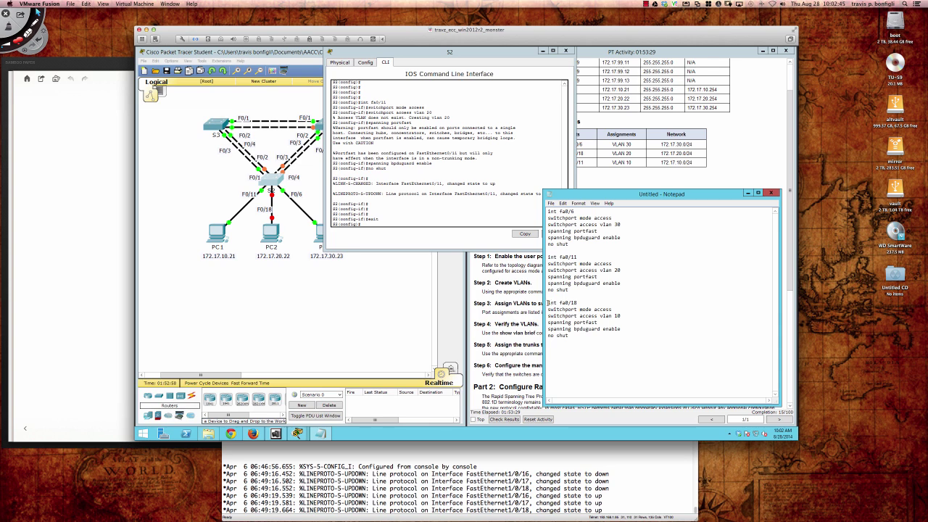
pyautogui.moveTo(547, 303); pyautogui.dragTo(573, 334)
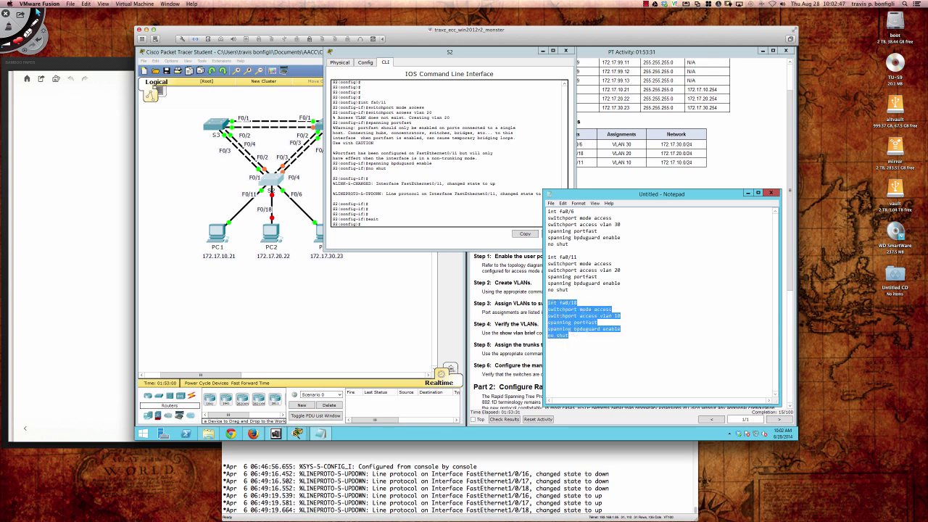
pyautogui.click(562, 203)
pyautogui.click(572, 229)
# Paste the fa0/18 block into S2's CLI and run it through the closing "no shut"
pyautogui.click(495, 219)
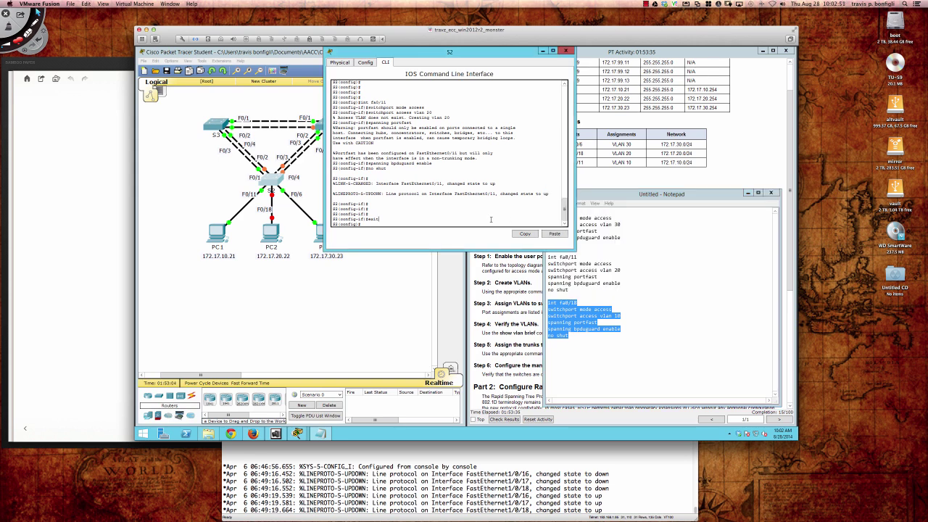
pyautogui.scroll(2, 496, 219)
pyautogui.rightClick(498, 225)
pyautogui.click(505, 239)
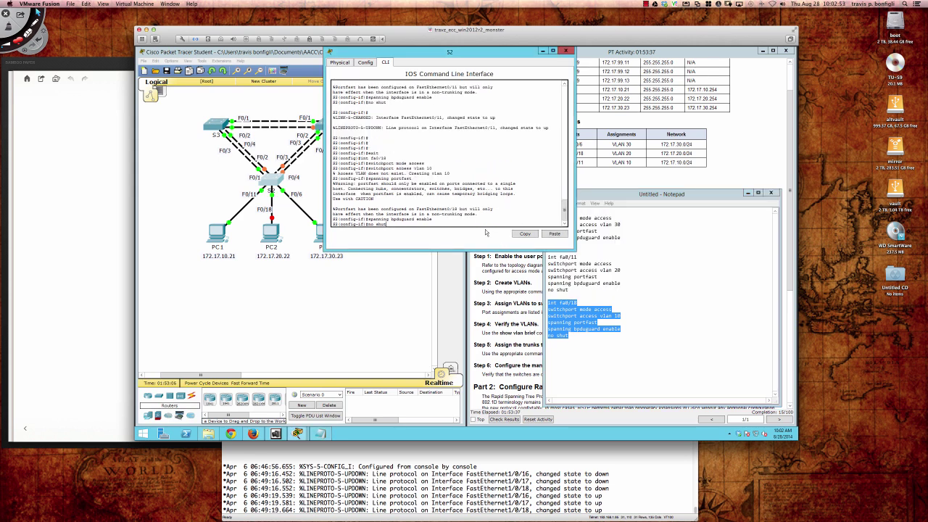
pyautogui.press('Return')
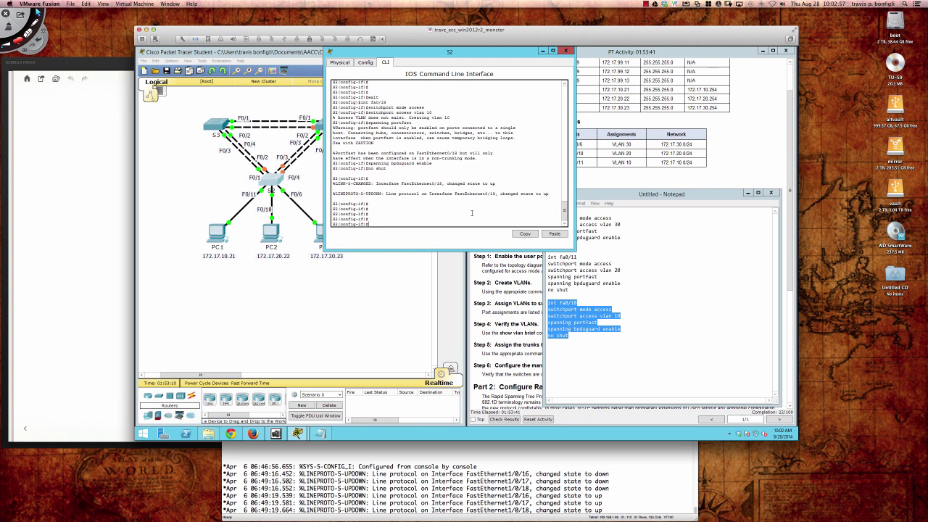
# Display S2's running configuration with "do sh run" and check the fa0/6, fa0/11 and fa0/18 interface settings
pyautogui.write('sh run')
pyautogui.press('Return')
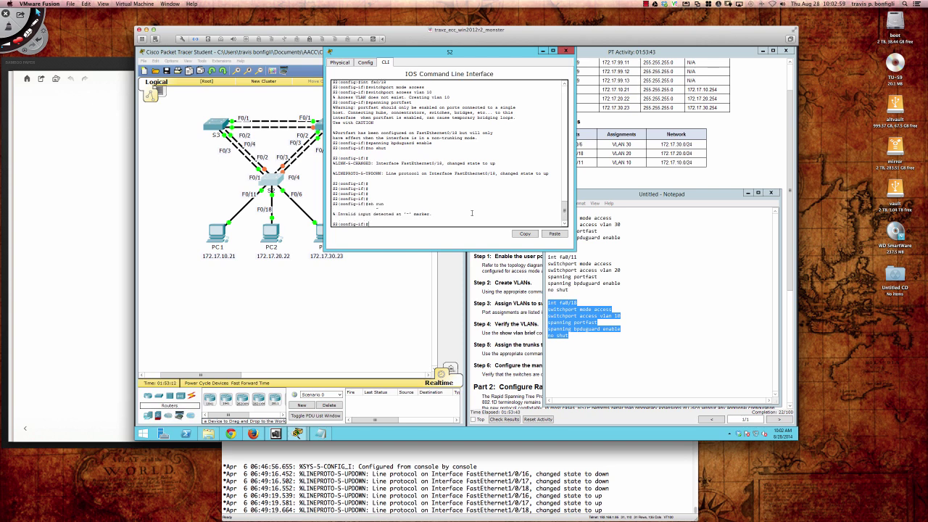
pyautogui.write('do sh run')
pyautogui.press('Return')
pyautogui.press('Return')
pyautogui.press('Return')
pyautogui.press('Return')
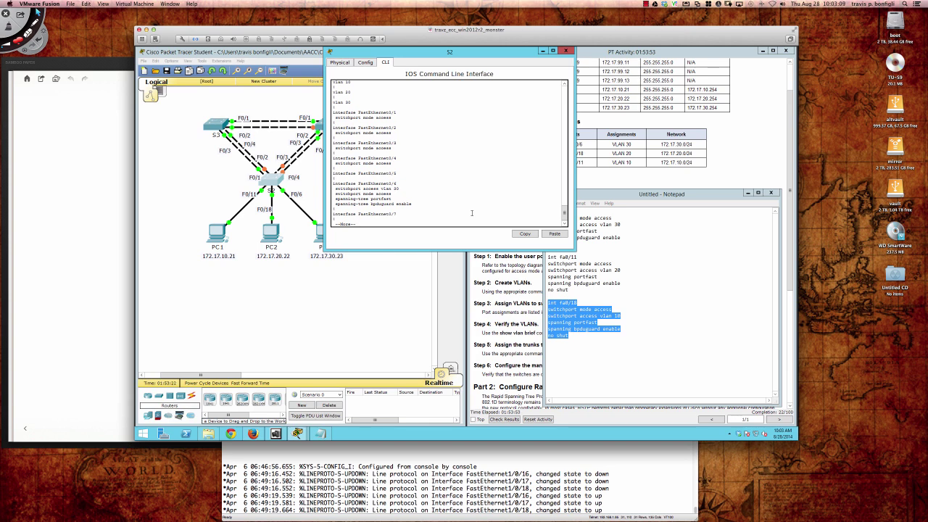
pyautogui.press('space')
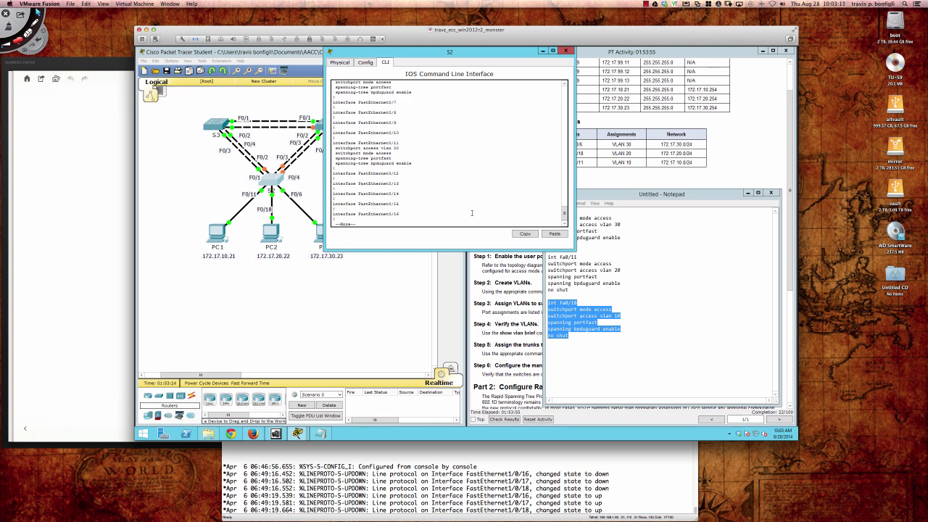
pyautogui.press('space')
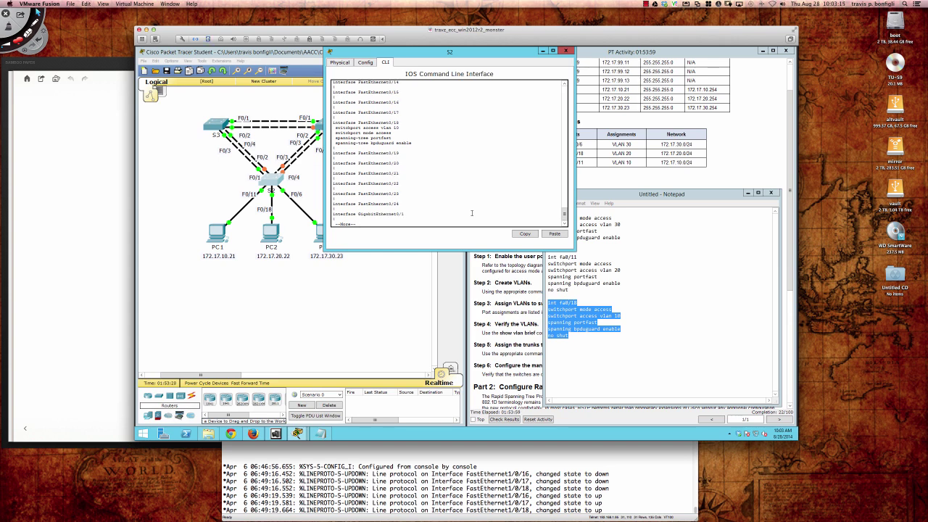
pyautogui.press('q')
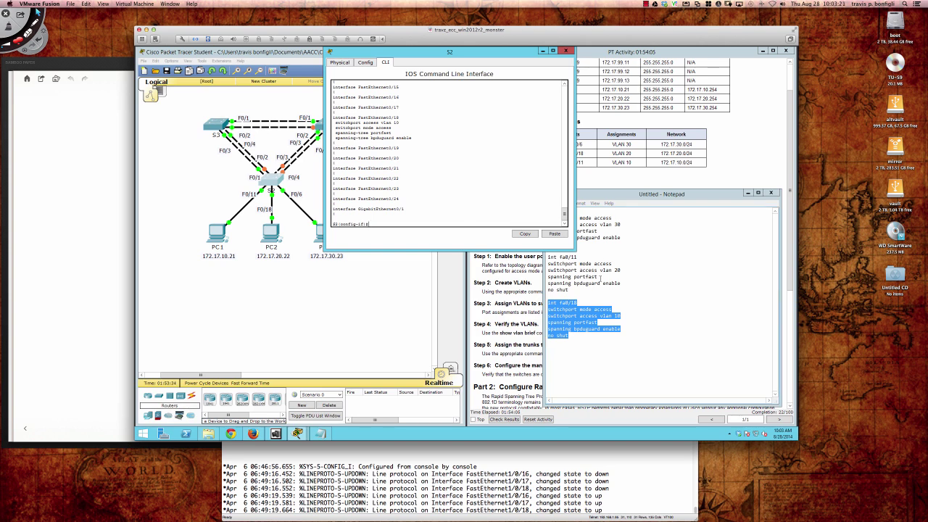
# Check the activity's VLAN list and add lines for vlan 10, 20, 30, 40, 50, 60, 70, 80 and 99 below the Notepad blocks
pyautogui.click(517, 265)
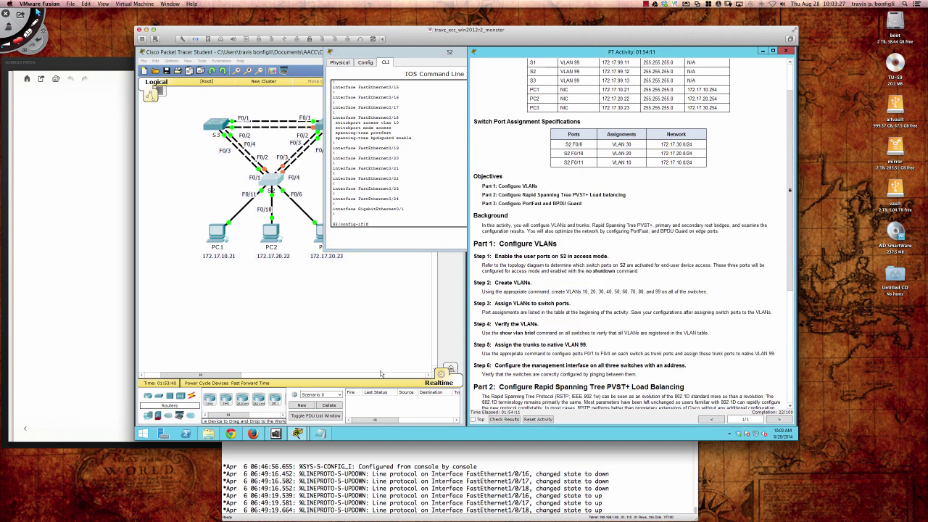
pyautogui.click(322, 433)
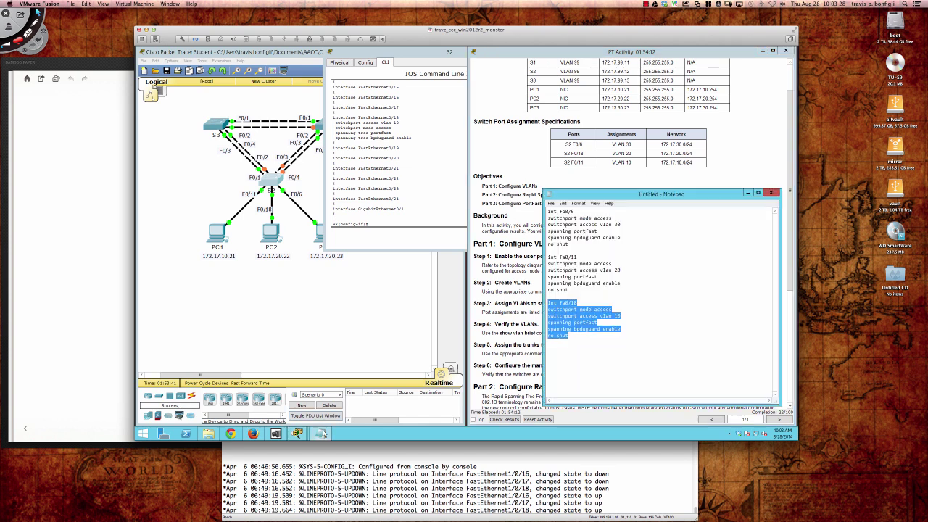
pyautogui.click(573, 343)
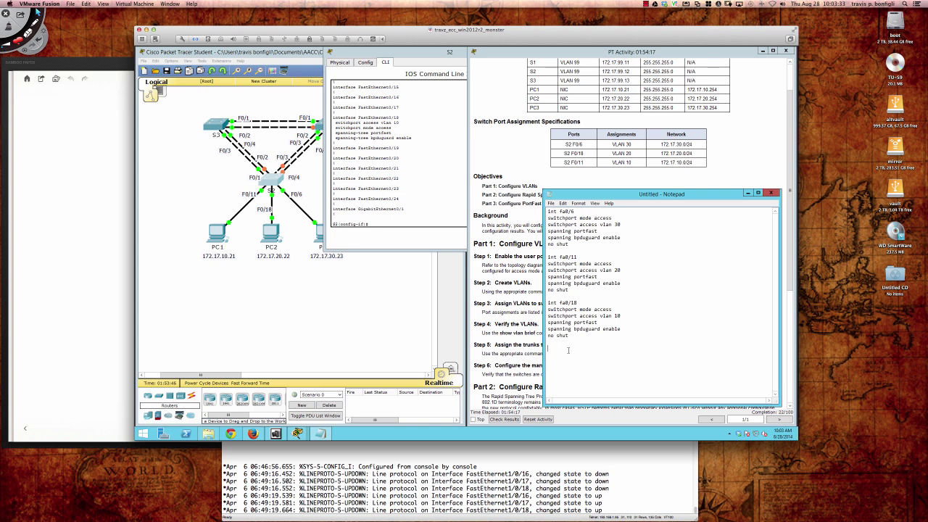
pyautogui.write('vlan ')
pyautogui.write('10 ')
pyautogui.write('vlan ')
pyautogui.write('20 ')
pyautogui.write('vlan ')
pyautogui.write('30')
pyautogui.press('Return')
pyautogui.write('vlan 40')
pyautogui.press('Return')
pyautogui.write('vlan 50')
pyautogui.press('Return')
pyautogui.write('vlan 60')
pyautogui.press('Return')
pyautogui.write('vlan 70')
pyautogui.press('Return')
pyautogui.write('v')
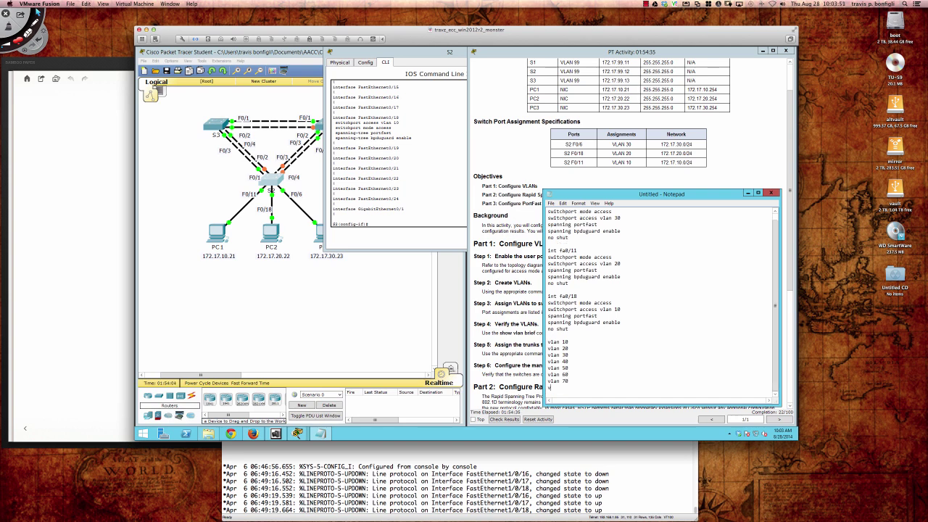
pyautogui.write('lan 80')
pyautogui.press('Return')
pyautogui.write('vlan')
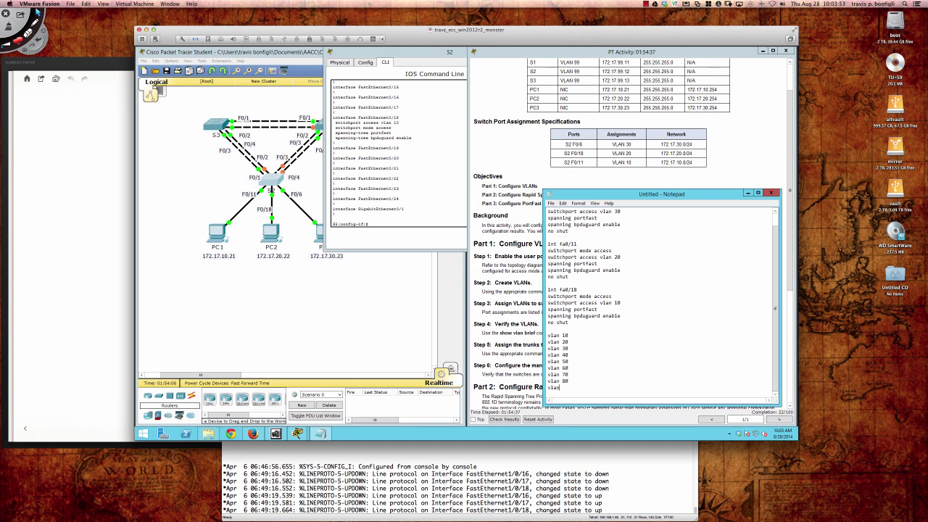
pyautogui.press('BackSpace')
# Copy the nine VLAN creation lines from the Notepad script
pyautogui.moveTo(548, 335); pyautogui.dragTo(570, 388)
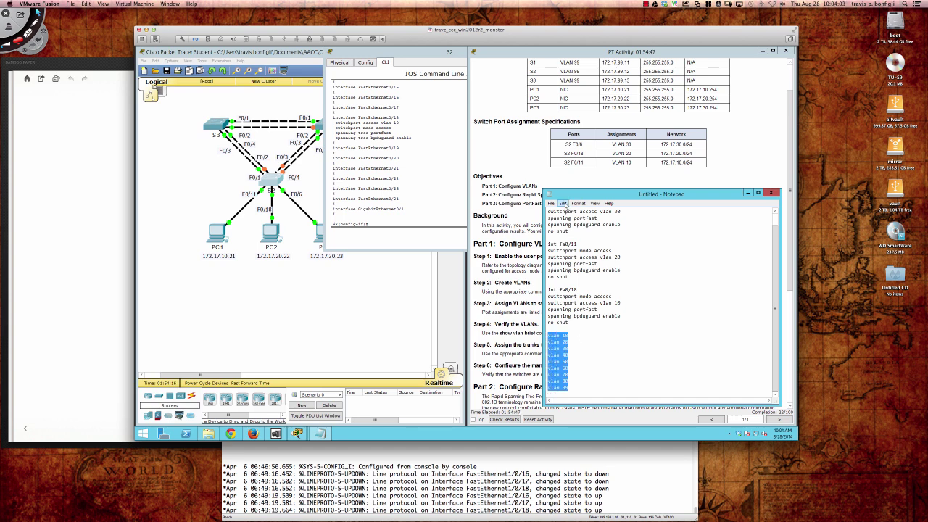
pyautogui.click(563, 203)
pyautogui.click(572, 228)
# Exit S2's interface mode and paste the VLAN lines to create VLANs 10 through 80 and 99
pyautogui.click(455, 213)
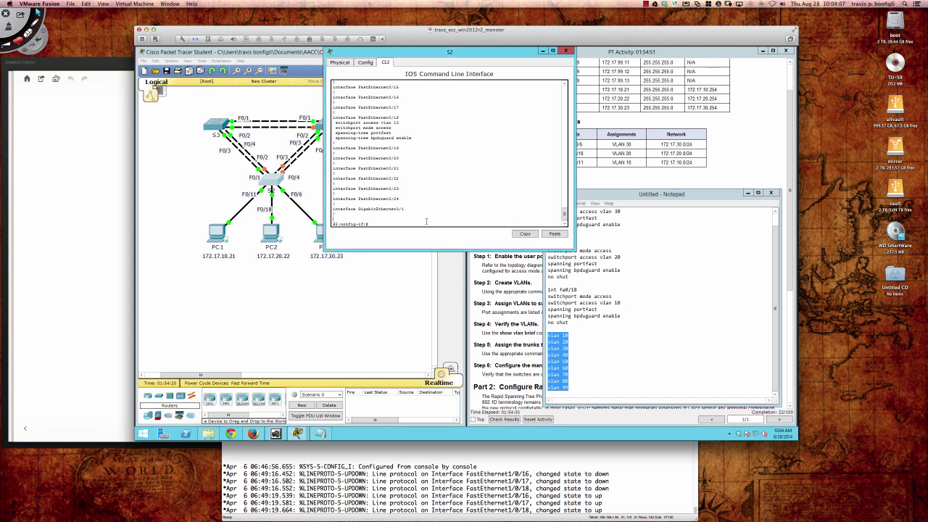
pyautogui.write('exit')
pyautogui.press('Return')
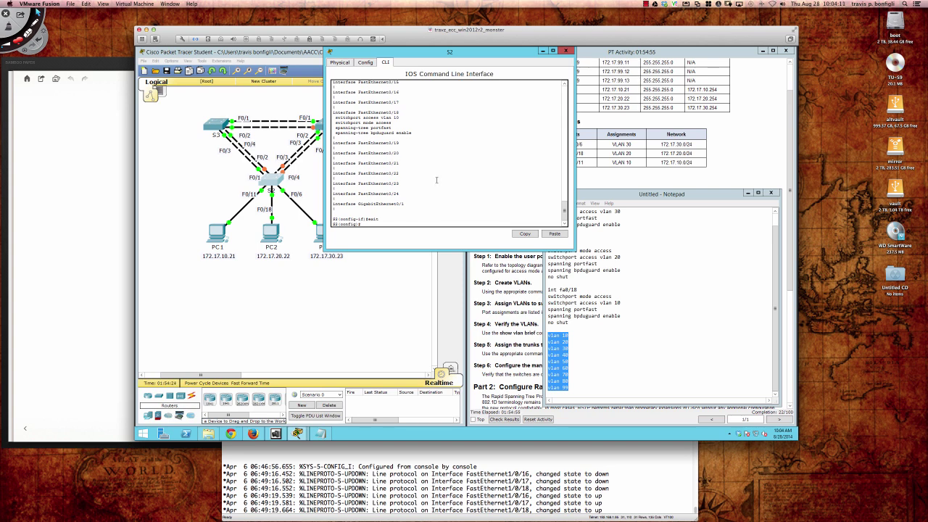
pyautogui.click(444, 174)
pyautogui.rightClick(437, 183)
pyautogui.click(454, 196)
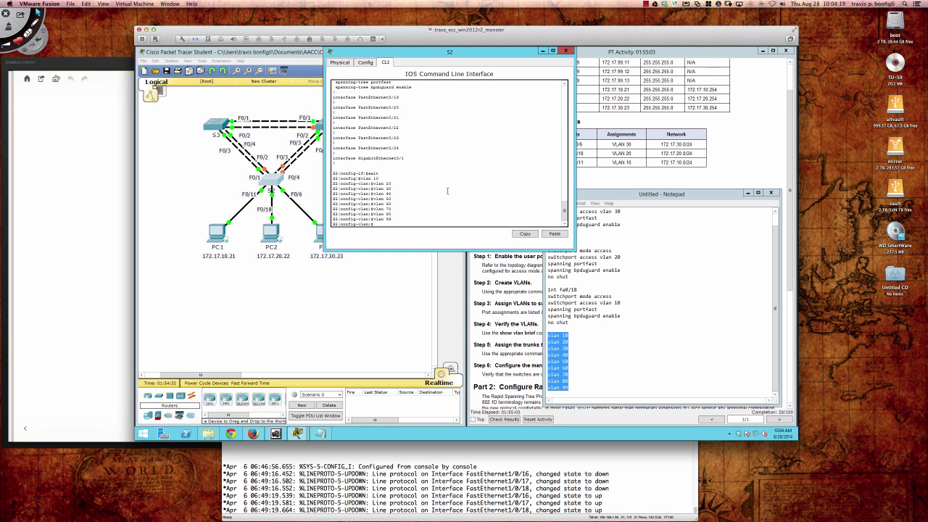
# List S2's VLANs and port assignments with "do sh vlan brie"
pyautogui.press('Return')
pyautogui.press('Return')
pyautogui.write('do sh vlan brie')
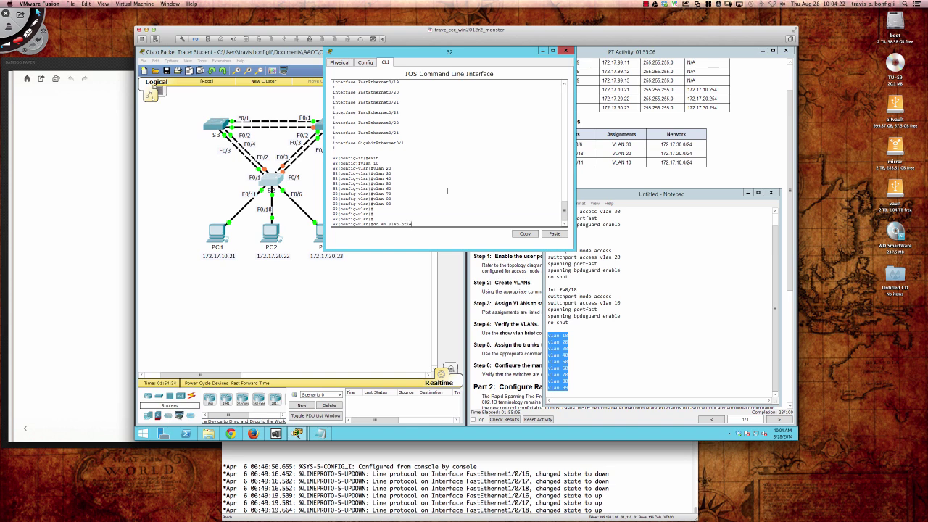
pyautogui.press('Return')
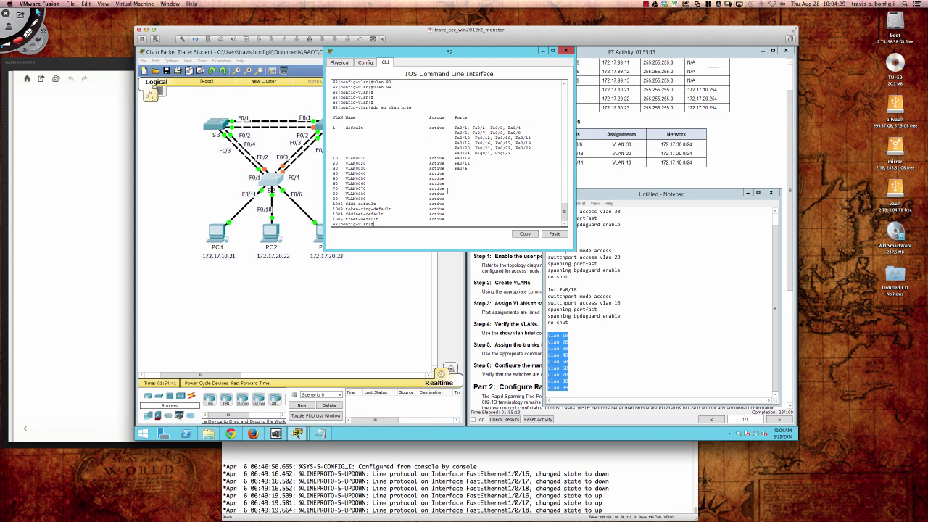
# Switch to SecureCRT and bring up the SW1 console prompt
pyautogui.click(521, 448)
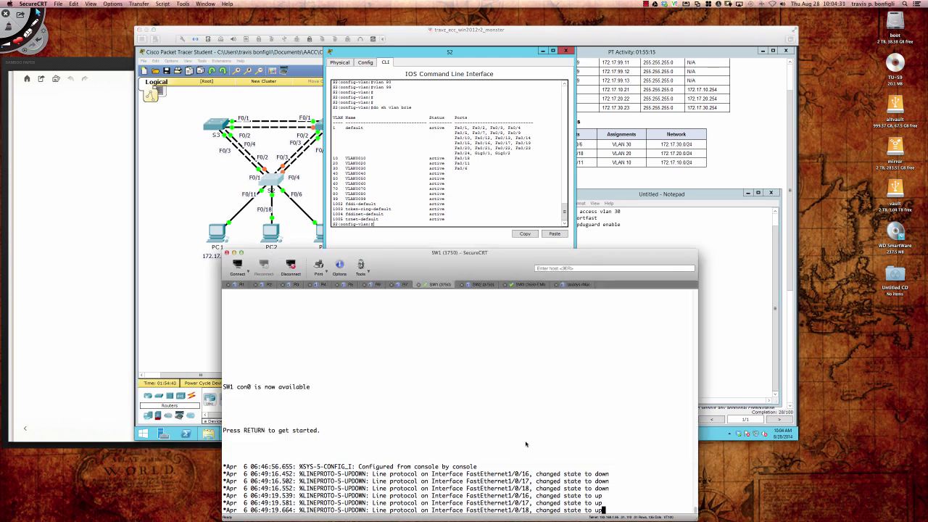
pyautogui.press('Return')
pyautogui.press('Return')
pyautogui.press('Return')
pyautogui.press('Return')
pyautogui.press('Return')
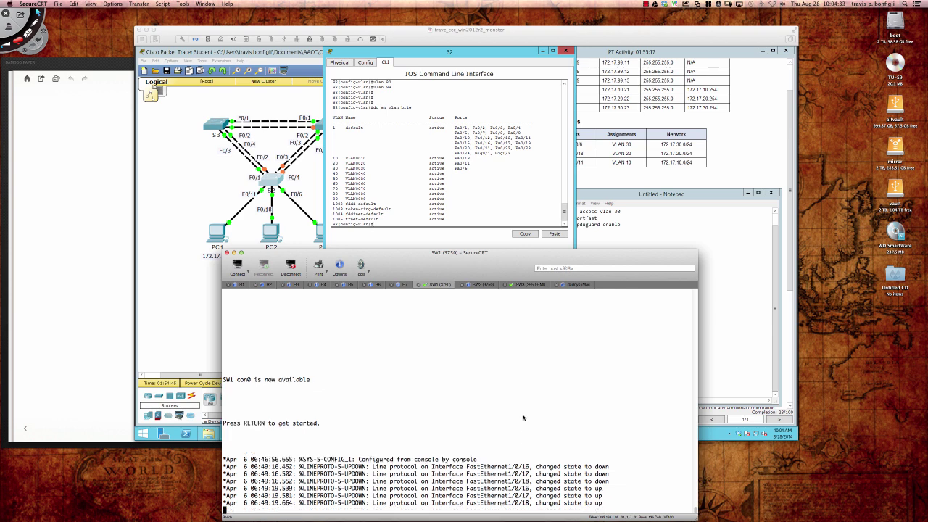
# Connect to the saved SW4 (3550-EMI) session in a new tab and bring up its prompt
pyautogui.click(237, 265)
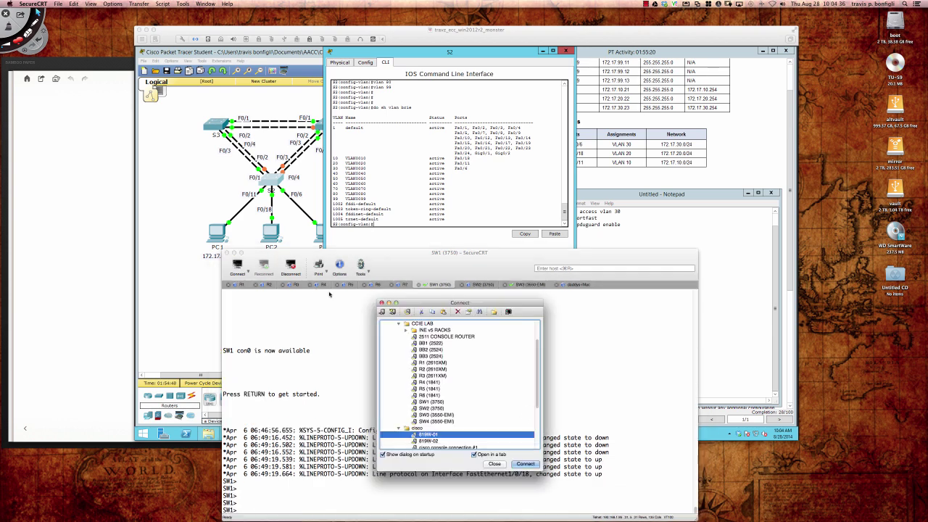
pyautogui.click(437, 414)
pyautogui.click(438, 421)
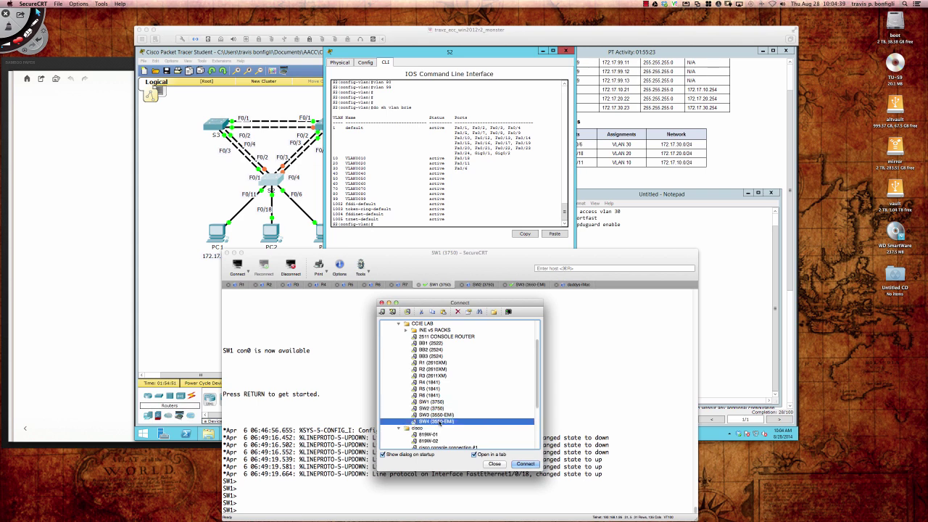
pyautogui.doubleClick(439, 421)
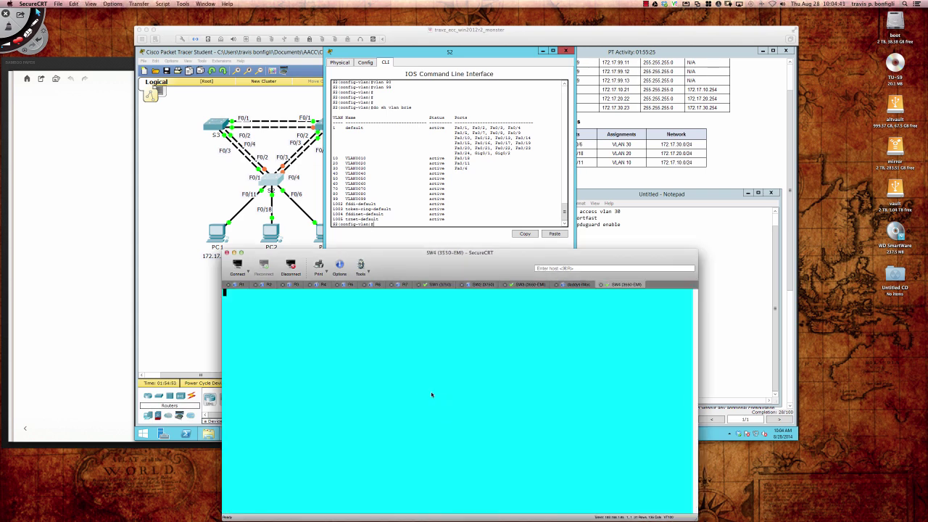
pyautogui.press('Return')
pyautogui.press('Return')
pyautogui.press('Return')
pyautogui.press('Return')
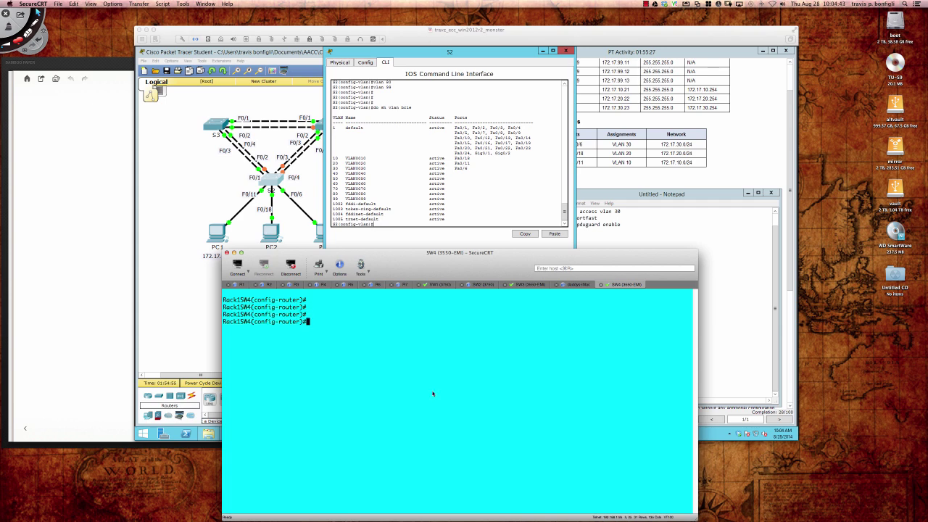
# Exit to global configuration mode on SW4, try to paste the copied VLAN commands, and return to the Packet Tracer virtual machine
pyautogui.write('exit')
pyautogui.press('Return')
pyautogui.press('Return')
pyautogui.press('Return')
pyautogui.rightClick(380, 335)
pyautogui.click(392, 344)
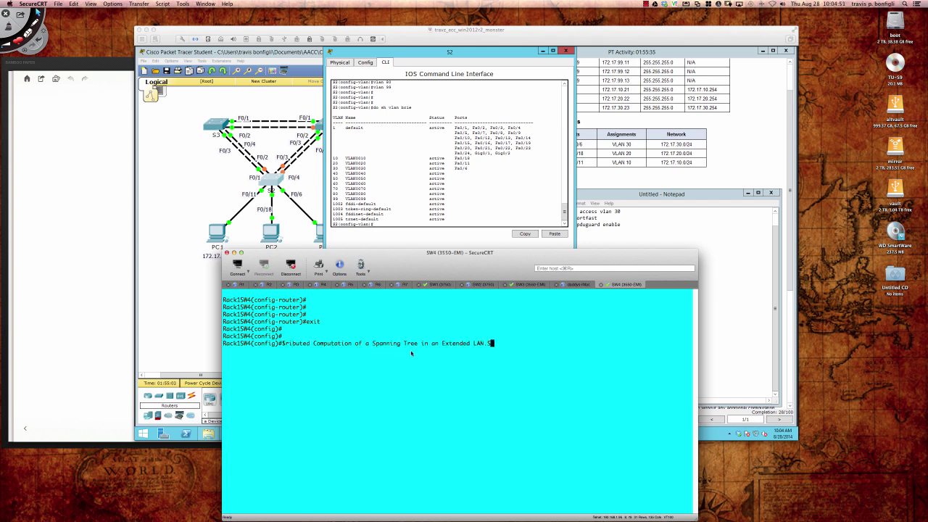
pyautogui.click(594, 239)
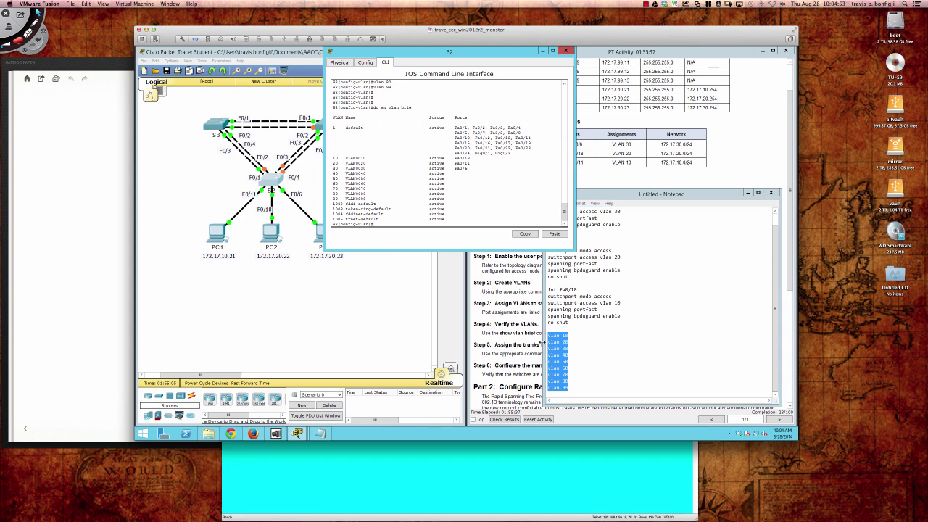
# Copy the selected VLAN 10 through 99 command list from Notepad and switch to SecureCRT
pyautogui.click(563, 203)
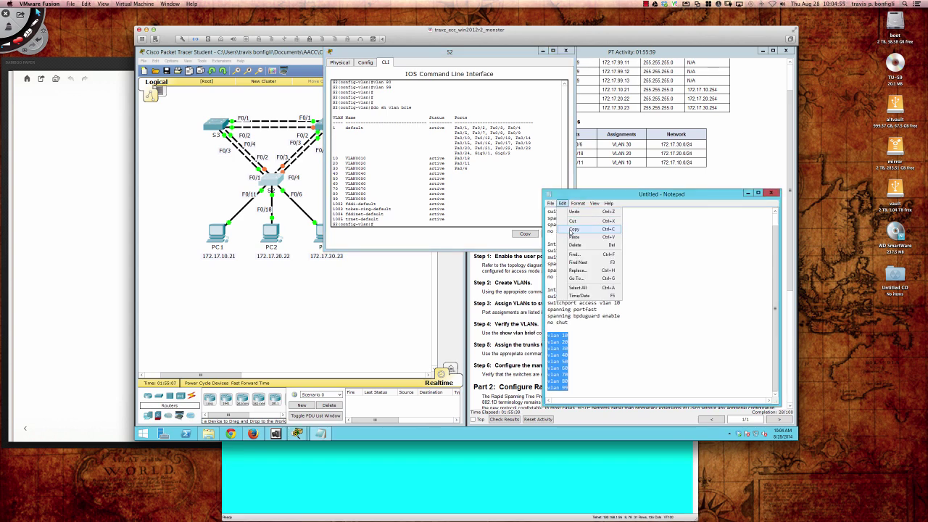
pyautogui.click(573, 229)
pyautogui.click(457, 444)
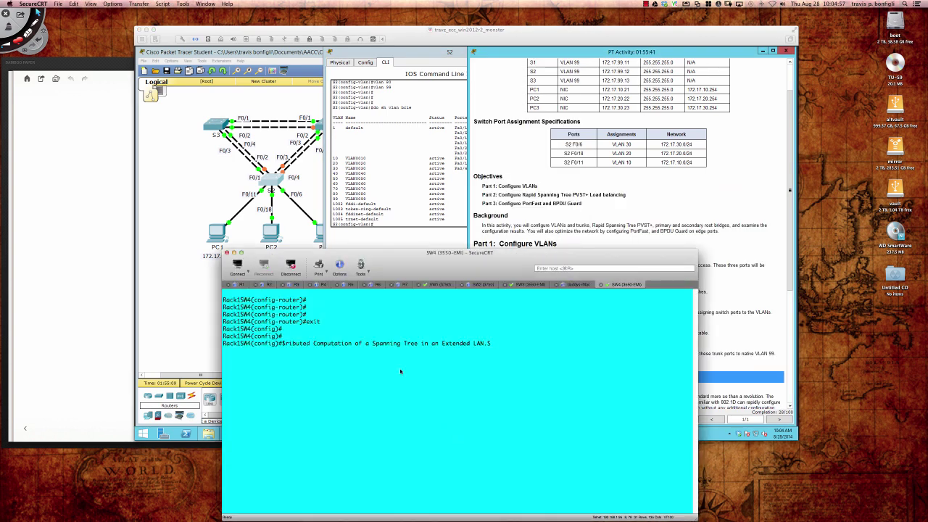
# Clear the stray pasted text from SW4's configuration prompt and try to paste the copied VLAN commands
pyautogui.press('Return')
pyautogui.press('Return')
pyautogui.press('Return')
pyautogui.press('Return')
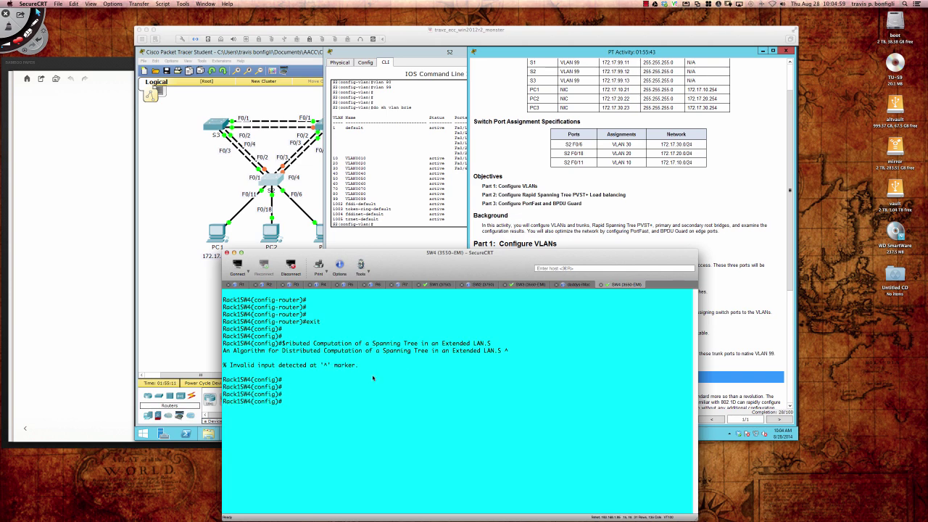
pyautogui.rightClick(375, 378)
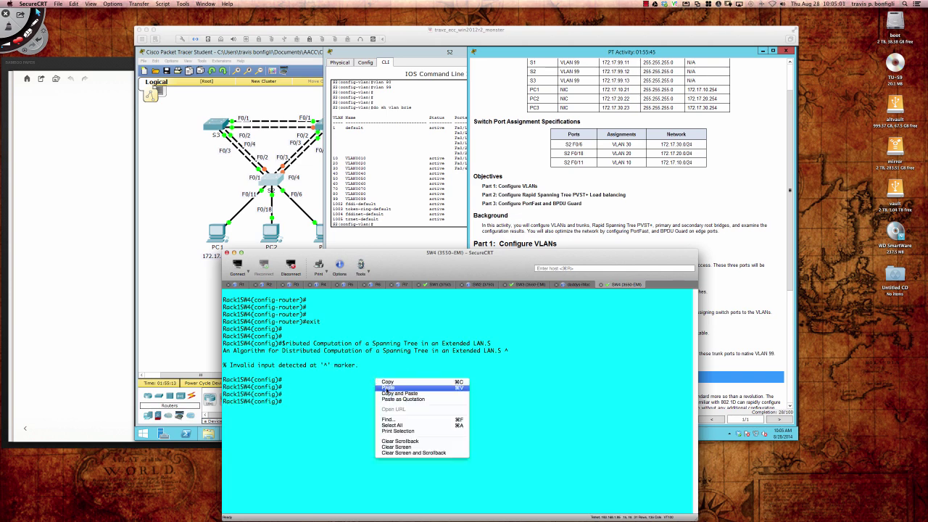
pyautogui.click(387, 388)
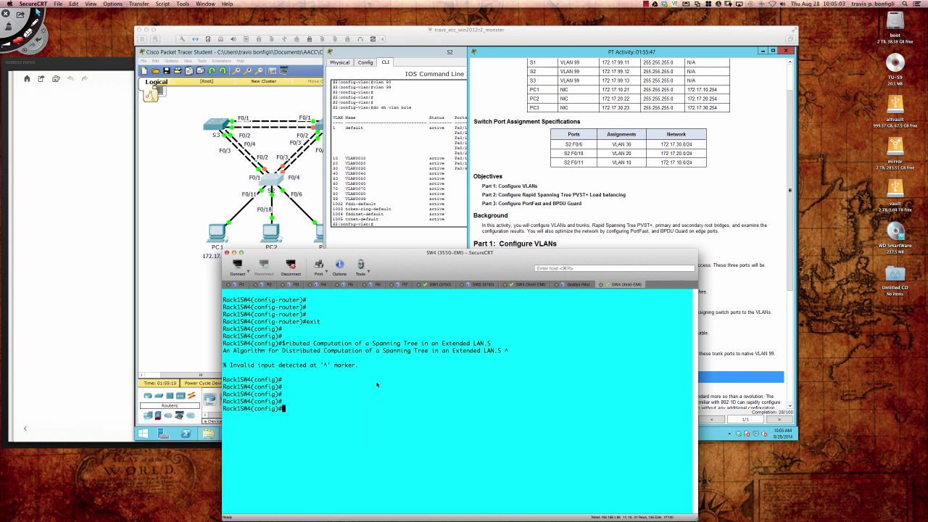
# Create VLANs 10, 20, 30 and 40 on SW4 from the configuration prompt
pyautogui.write('vlan 10')
pyautogui.press('Return')
pyautogui.write('vlan 20')
pyautogui.press('Return')
pyautogui.write('vlan 30')
pyautogui.press('Return')
pyautogui.write('vlan 40')
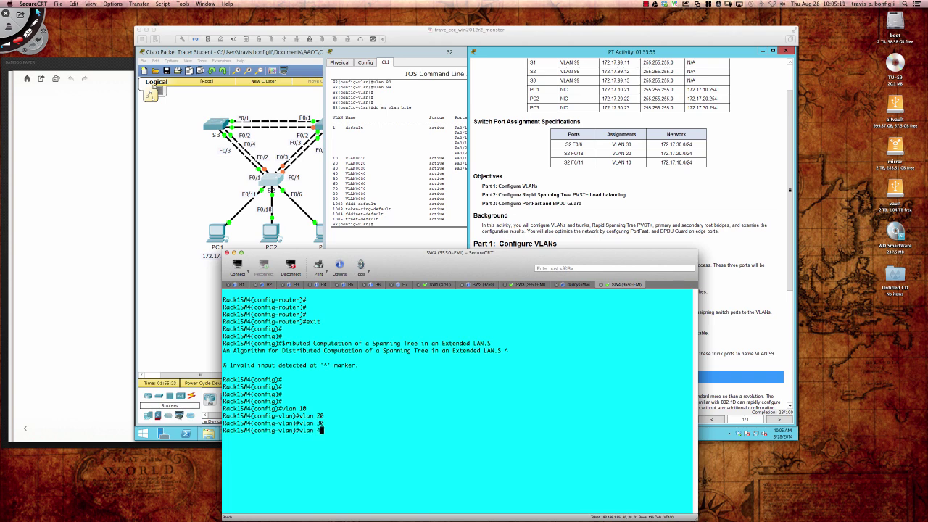
pyautogui.press('Return')
# List SW4's VLANs with "do sh vlan brie" while still in VLAN configuration mode
pyautogui.write('do sh vlan gb')
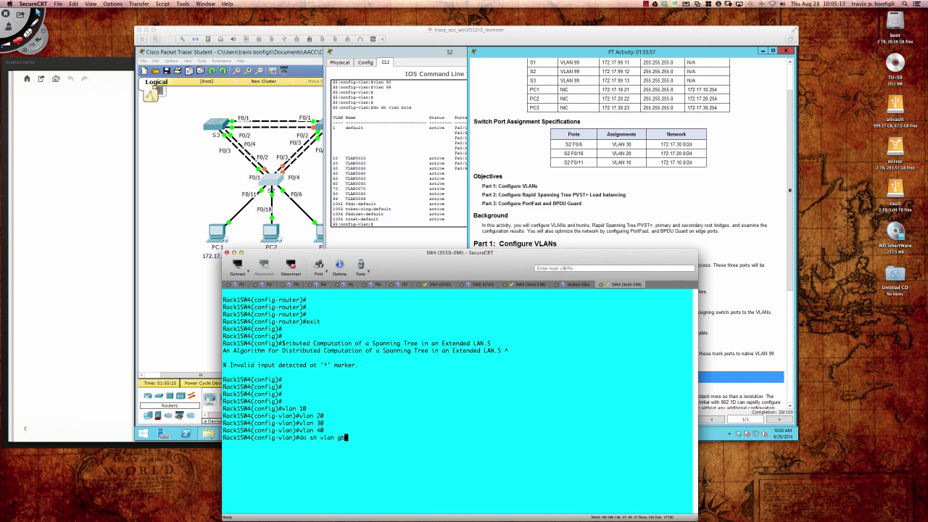
pyautogui.press('BackSpace')
pyautogui.press('BackSpace')
pyautogui.write('brie')
pyautogui.press('Return')
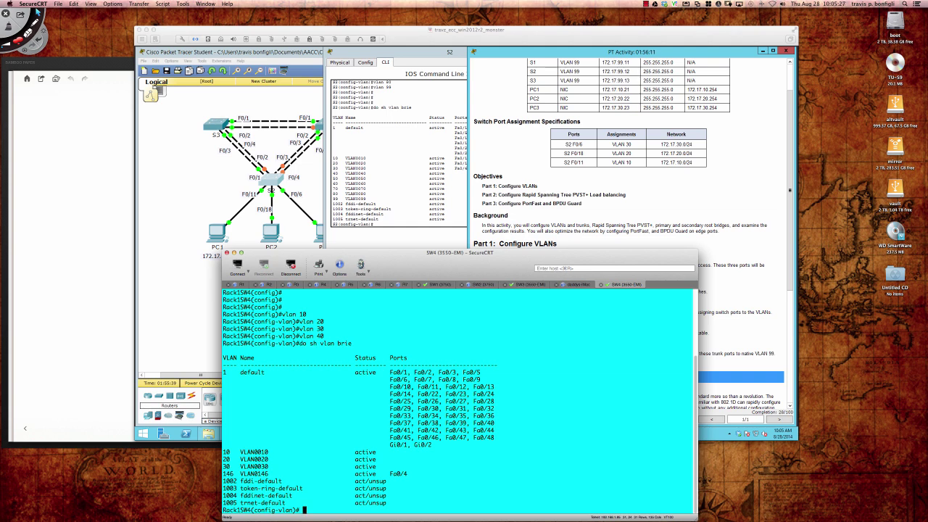
# Exit VLAN configuration mode on SW4 and list its VLANs again with "do sh vlan brie"
pyautogui.write('exit')
pyautogui.press('Return')
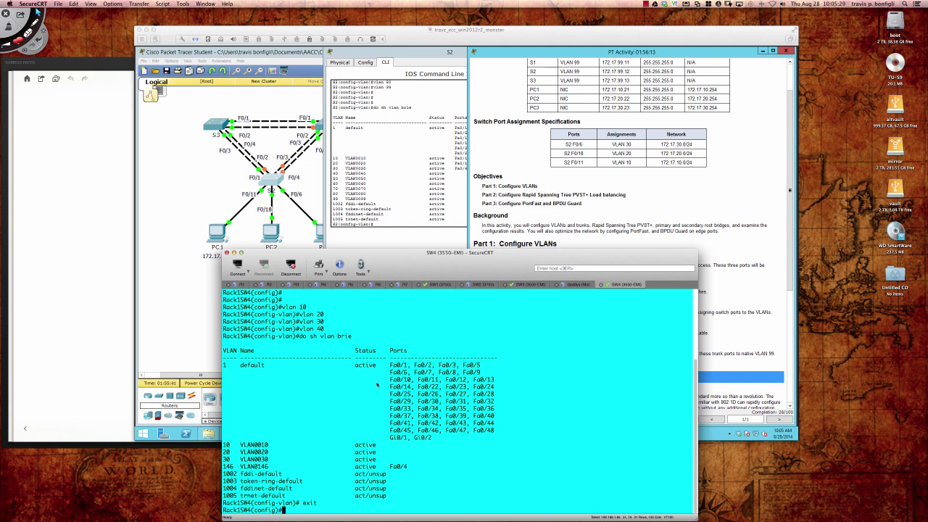
pyautogui.press('Return')
pyautogui.press('Return')
pyautogui.press('Return')
pyautogui.press('Return')
pyautogui.press('Return')
pyautogui.press('Return')
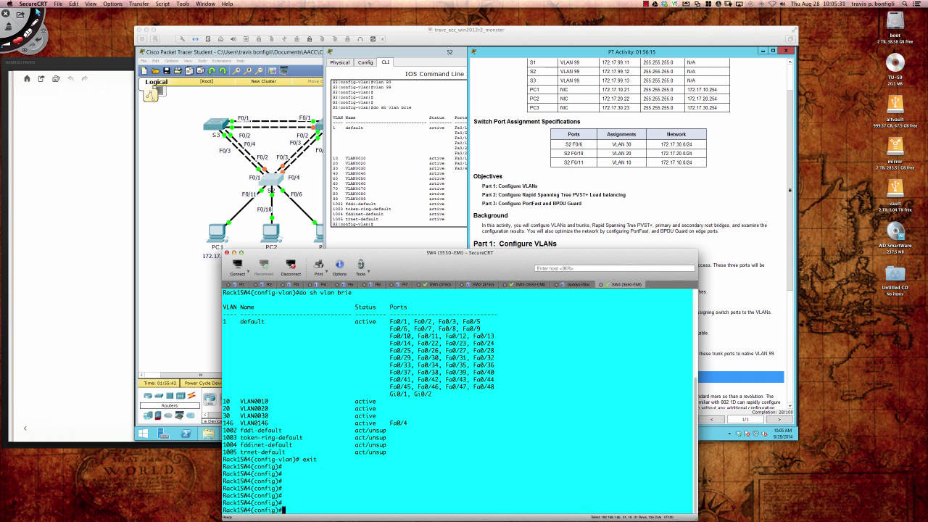
pyautogui.write('do sh vlan brie')
pyautogui.press('Return')
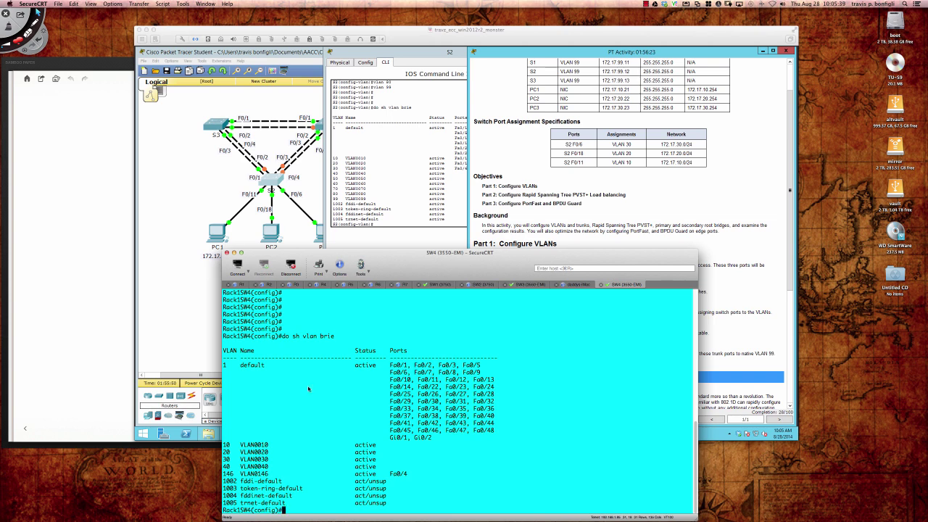
# Mark the new VLAN entries in SW4's listing with red annotations and erase the drawings
pyautogui.hotkey('ctrl', 'alt', 'd')
pyautogui.moveTo(226, 437); pyautogui.dragTo(230, 462)
pyautogui.moveTo(268, 435)
pyautogui.mouseDown()
pyautogui.moveTo(280, 455)
pyautogui.moveTo(267, 466)
pyautogui.moveTo(242, 467)
pyautogui.moveTo(223, 445)
pyautogui.moveTo(261, 432)
pyautogui.moveTo(270, 445)
pyautogui.mouseUp()
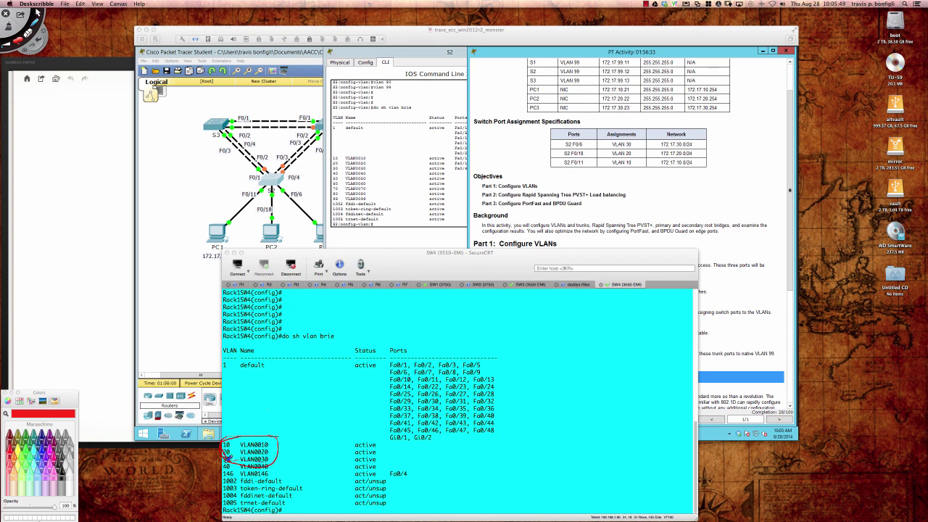
pyautogui.moveTo(224, 461); pyautogui.dragTo(271, 461)
pyautogui.press('super+e')
# Return to the Packet Tracer virtual machine and open switch S3's command line interface
pyautogui.click(431, 225)
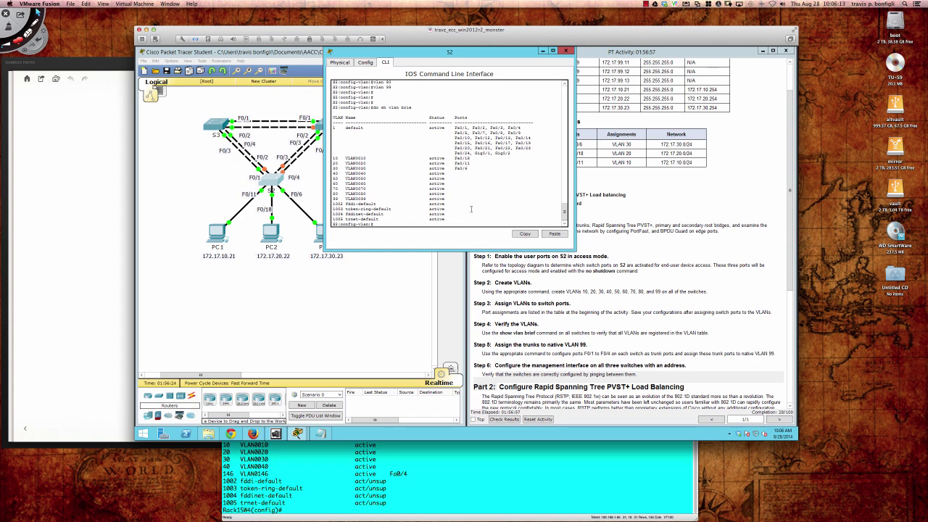
pyautogui.click(219, 127)
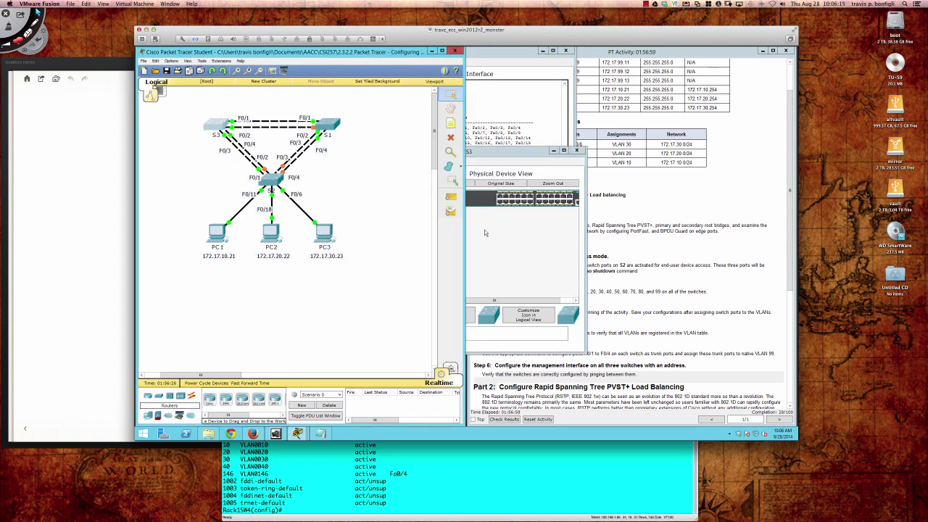
pyautogui.doubleClick(487, 153)
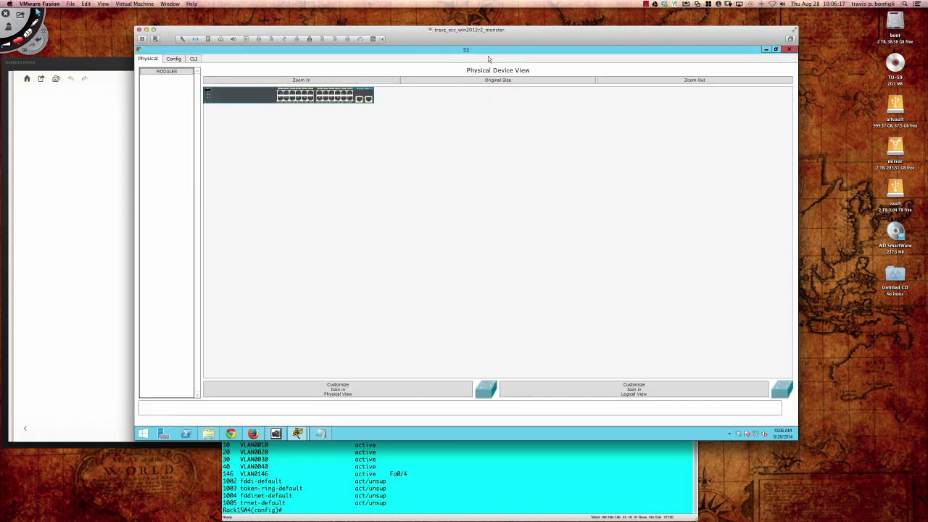
pyautogui.doubleClick(491, 52)
pyautogui.click(413, 162)
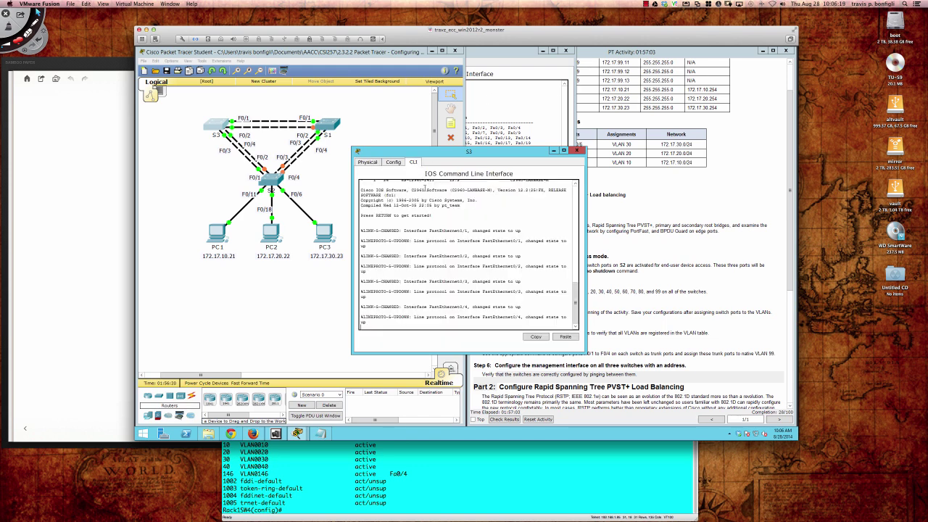
# Bring up S3's prompt and enter global configuration mode with "en" and "conf t"
pyautogui.press('Return')
pyautogui.press('Return')
pyautogui.press('Return')
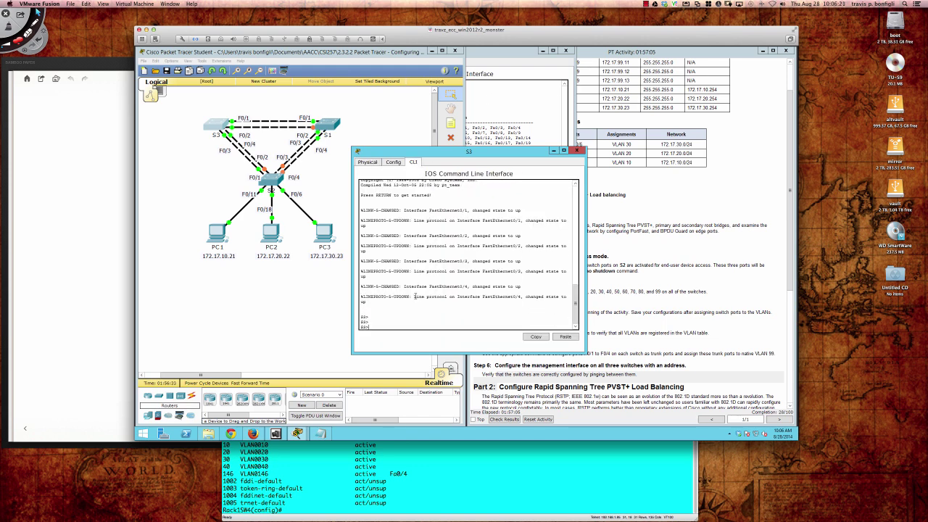
pyautogui.write('en')
pyautogui.press('Return')
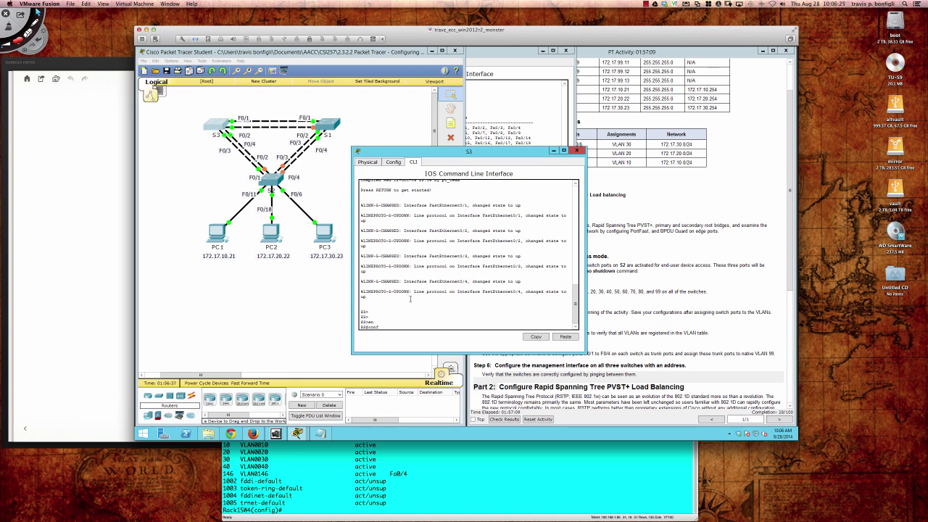
pyautogui.press('Return')
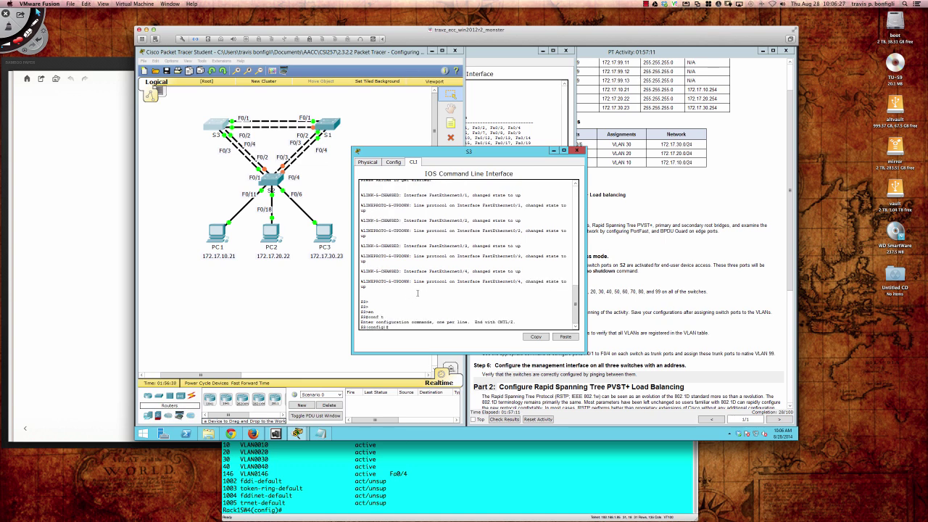
# Paste the copied commands on S3 to create VLANs 10, 20, 30, 40, 50, 60, 70, 80 and 99
pyautogui.rightClick(393, 326)
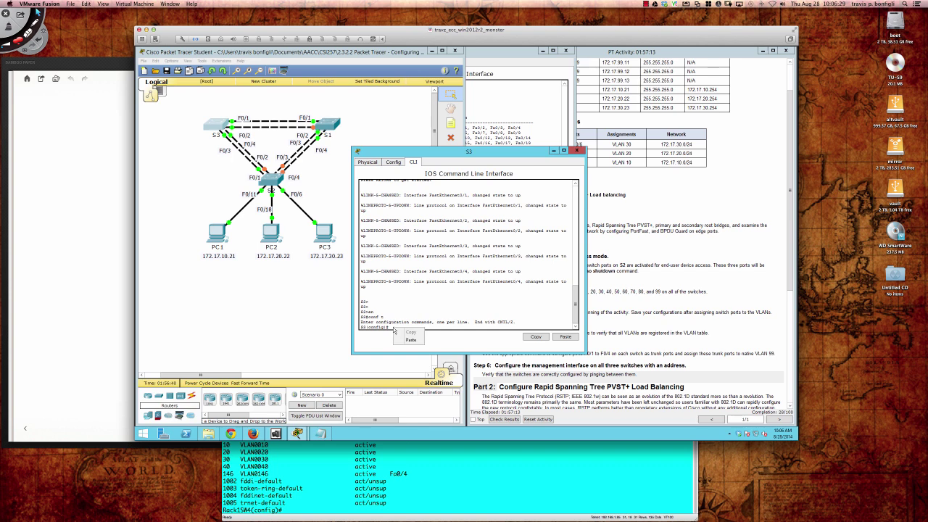
pyautogui.click(415, 342)
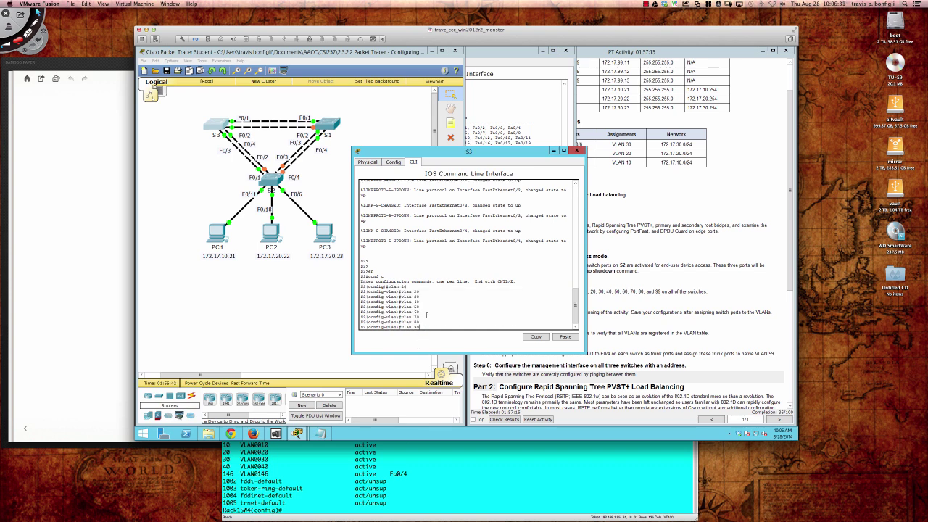
pyautogui.press('Return')
pyautogui.press('Return')
pyautogui.press('Return')
pyautogui.press('Return')
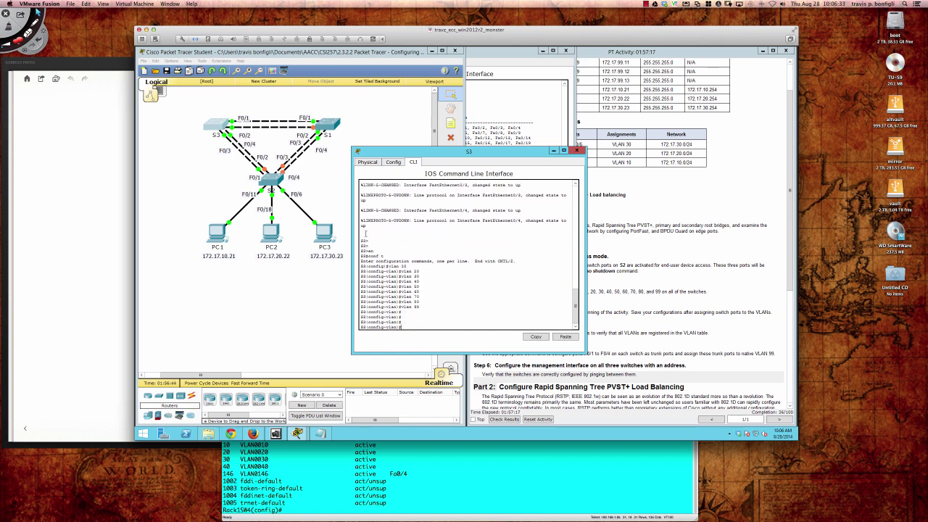
# Open switch S1's command line interface and bring up its prompt
pyautogui.click(327, 127)
pyautogui.click(414, 162)
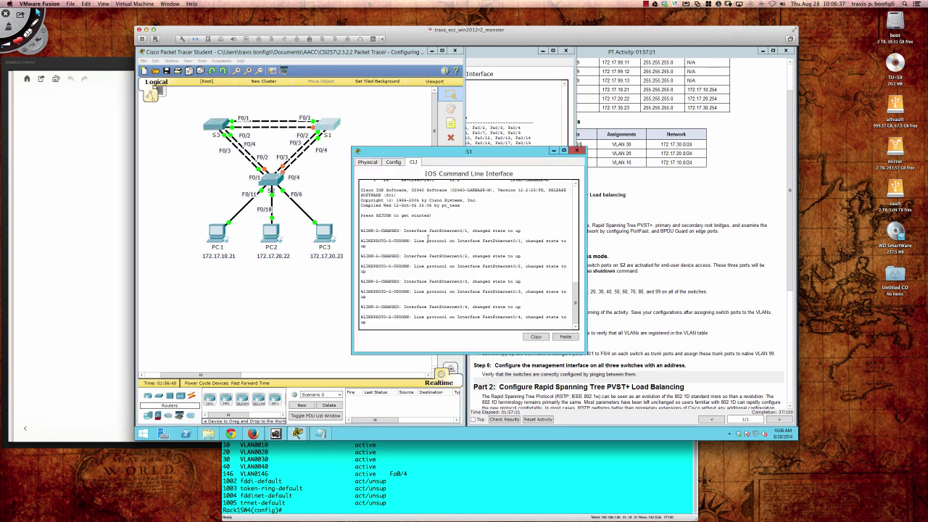
pyautogui.press('Return')
pyautogui.press('Return')
pyautogui.press('Return')
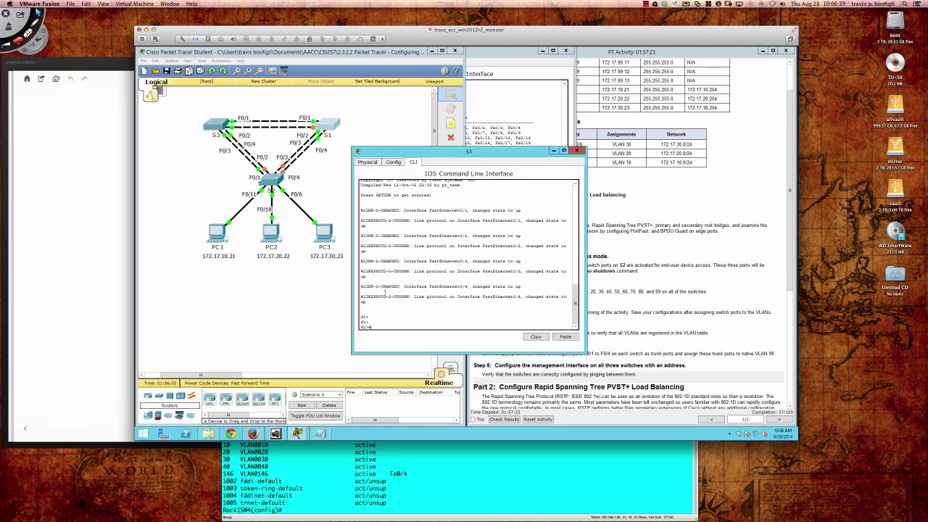
# Enter global configuration mode on S1 and paste the commands creating VLANs 10 through 80 and 99
pyautogui.write('en')
pyautogui.press('Return')
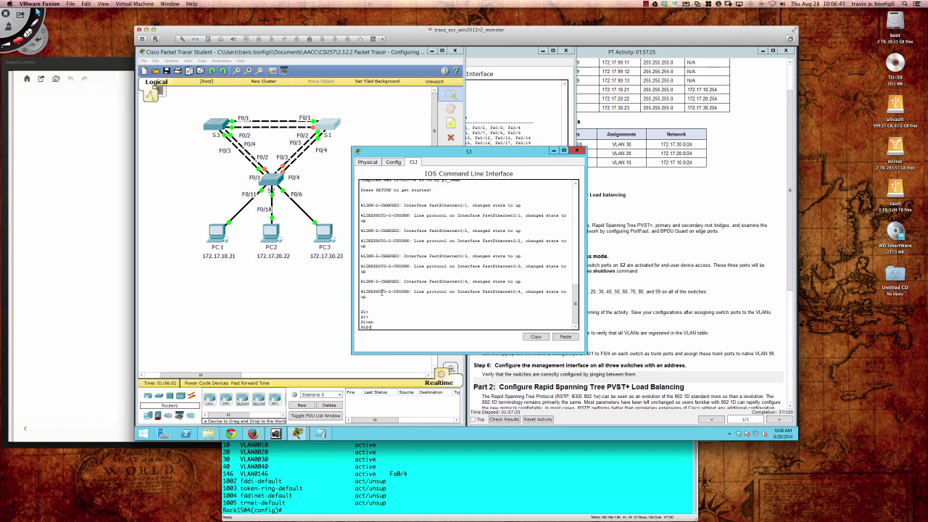
pyautogui.write('conf t')
pyautogui.press('Return')
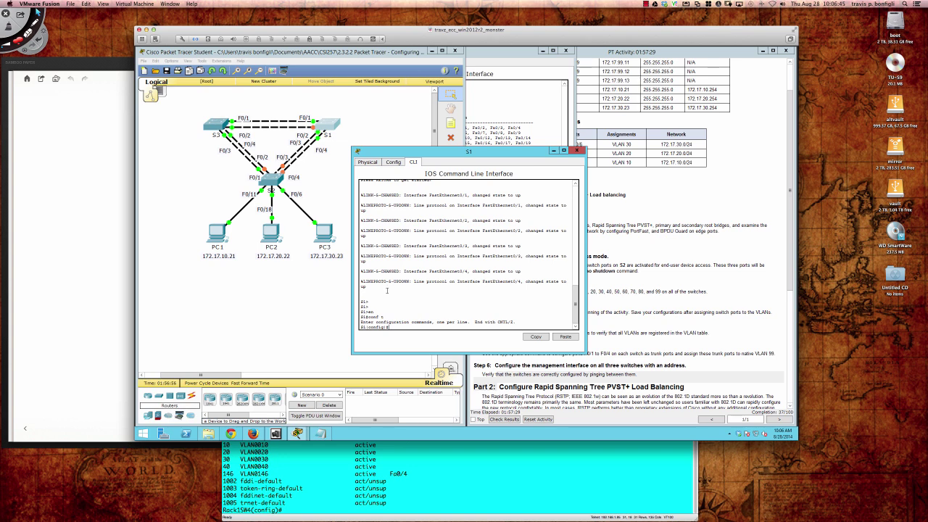
pyautogui.rightClick(396, 295)
pyautogui.click(404, 303)
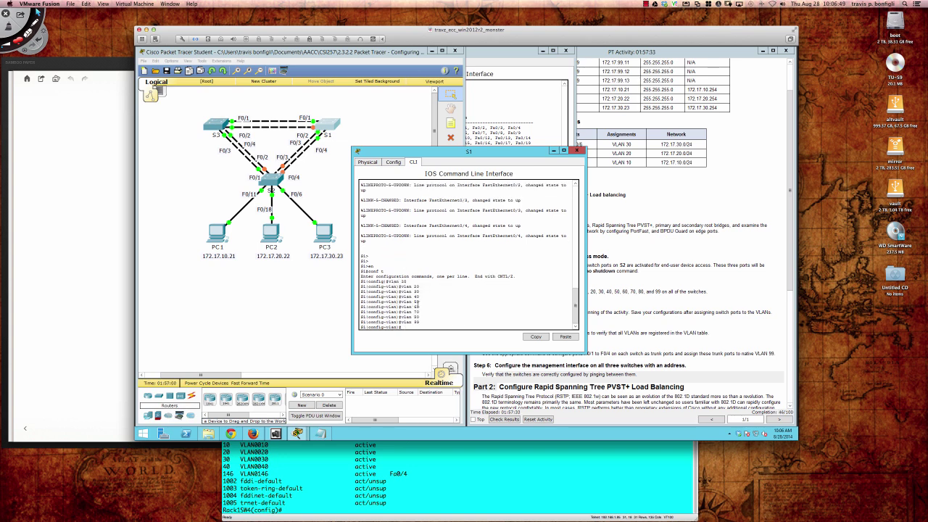
# Bring the activity instructions forward, circle the Switch Port Assignment table in red, and erase the annotations
pyautogui.click(593, 299)
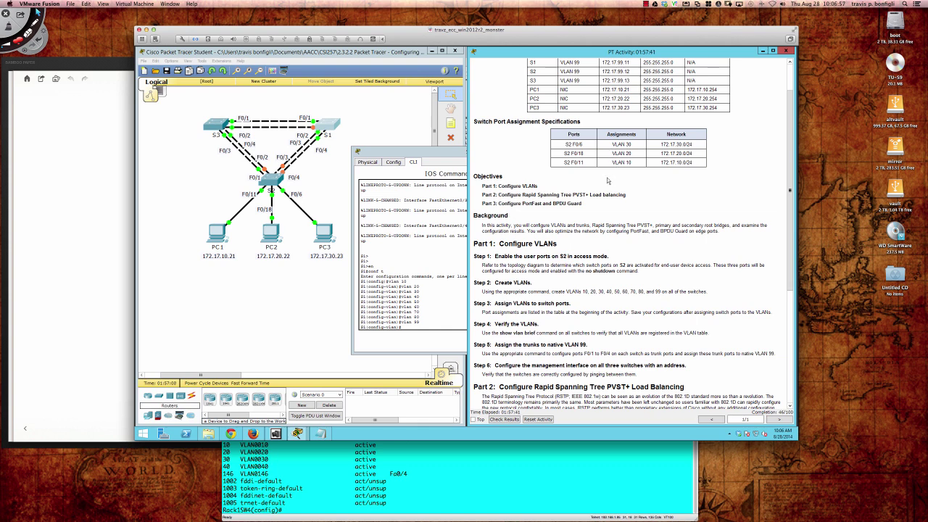
pyautogui.moveTo(592, 121)
pyautogui.mouseDown()
pyautogui.moveTo(578, 119)
pyautogui.moveTo(546, 158)
pyautogui.moveTo(639, 167)
pyautogui.moveTo(711, 154)
pyautogui.moveTo(682, 118)
pyautogui.moveTo(610, 113)
pyautogui.moveTo(587, 120)
pyautogui.moveTo(593, 162)
pyautogui.mouseUp()
pyautogui.moveTo(612, 133)
pyautogui.mouseDown()
pyautogui.moveTo(636, 164)
pyautogui.moveTo(632, 133)
pyautogui.mouseUp()
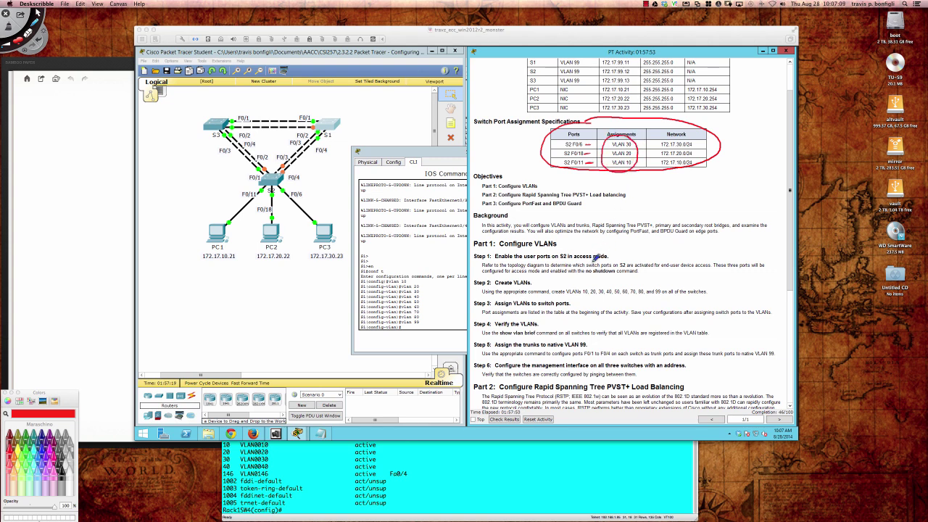
pyautogui.press('Delete')
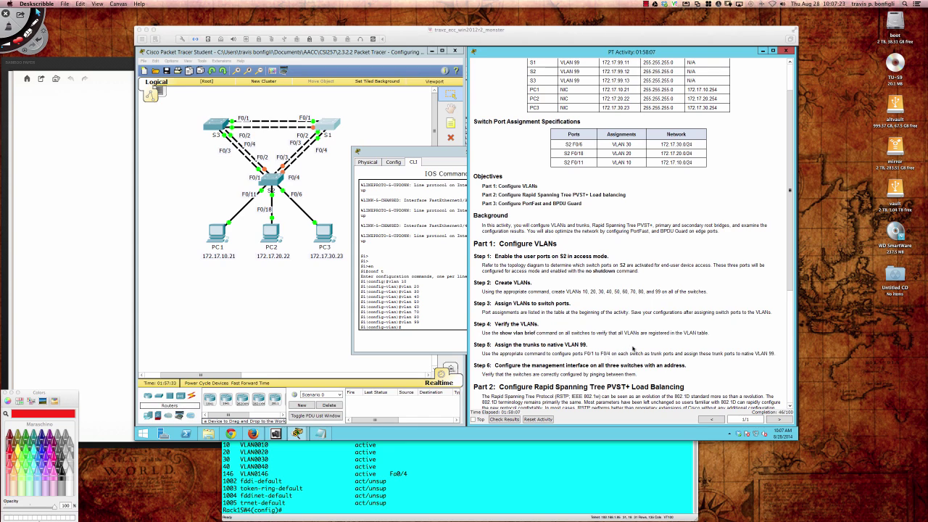
# Check the trunk assignment instructions and start an int ra fa0/1 - 4 block below the VLAN list in Notepad
pyautogui.click(792, 284)
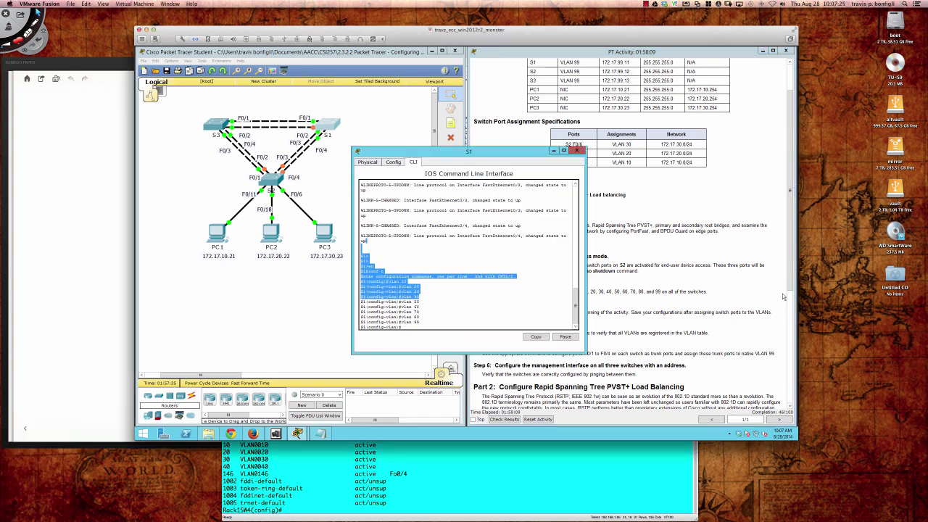
pyautogui.click(792, 263)
pyautogui.scroll(-5, 783, 290)
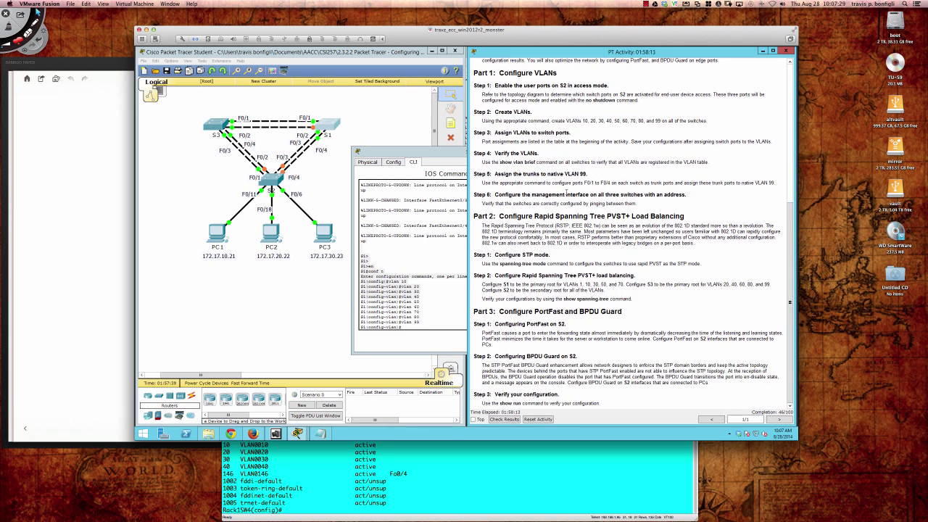
pyautogui.click(430, 153)
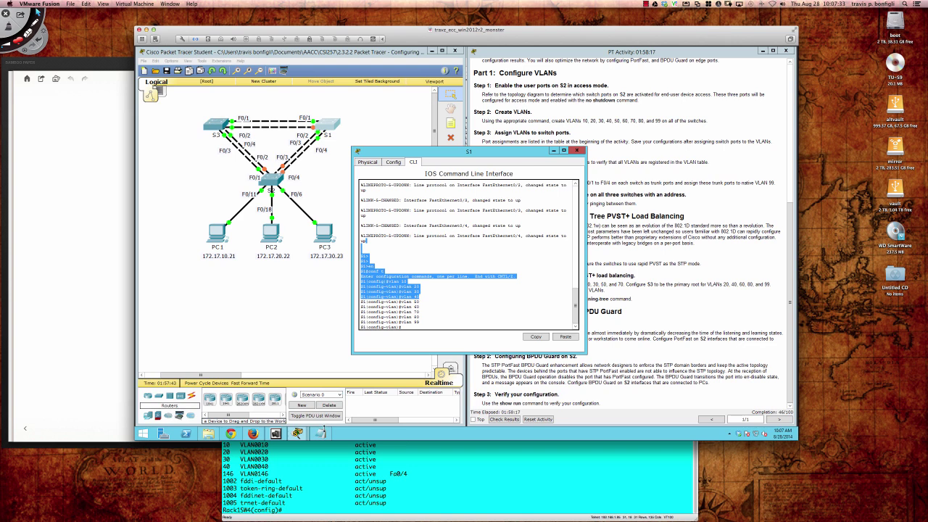
pyautogui.click(323, 433)
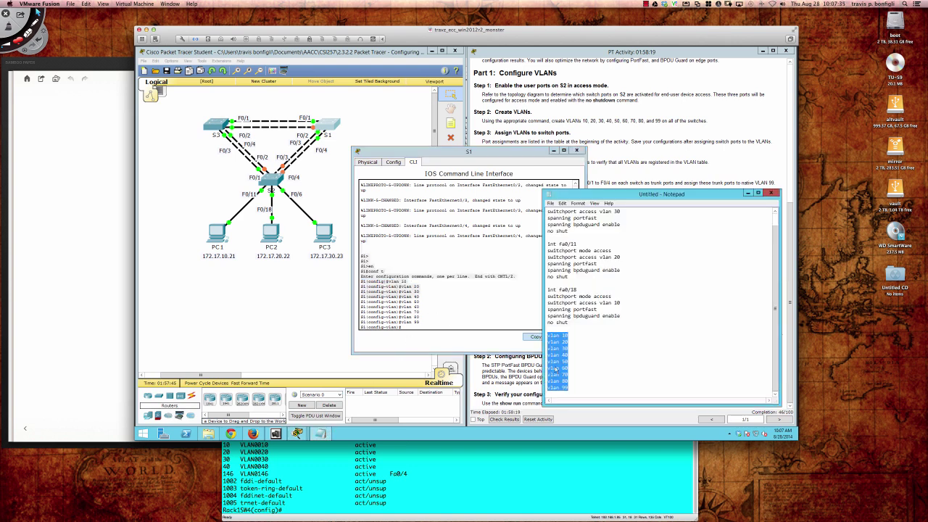
pyautogui.click(570, 389)
pyautogui.press('Return')
pyautogui.press('Return')
pyautogui.press('Return')
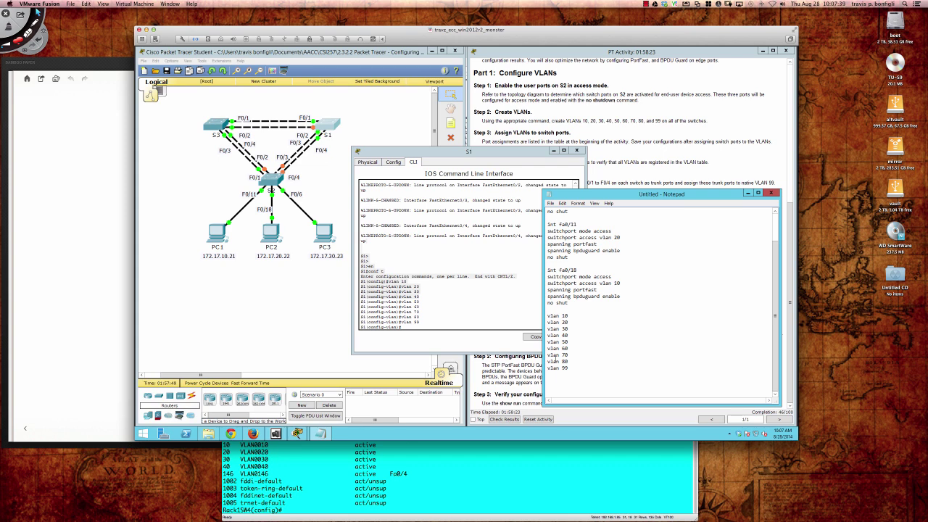
pyautogui.write('int ra fa0/1 - 4')
pyautogui.press('Return')
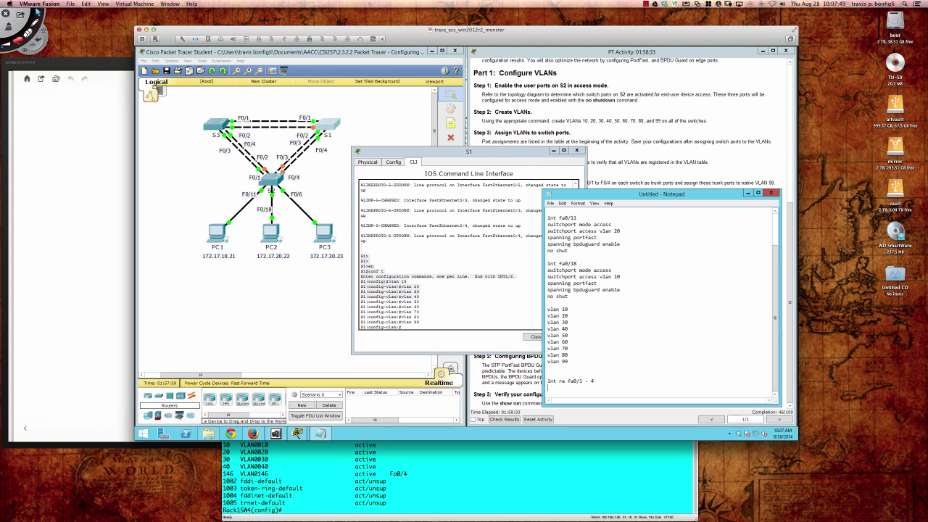
# Add the no shut and switchport mode trunk commands to the Notepad interface range block
pyautogui.write('no shut')
pyautogui.press('Return')
pyautogui.write('swit')
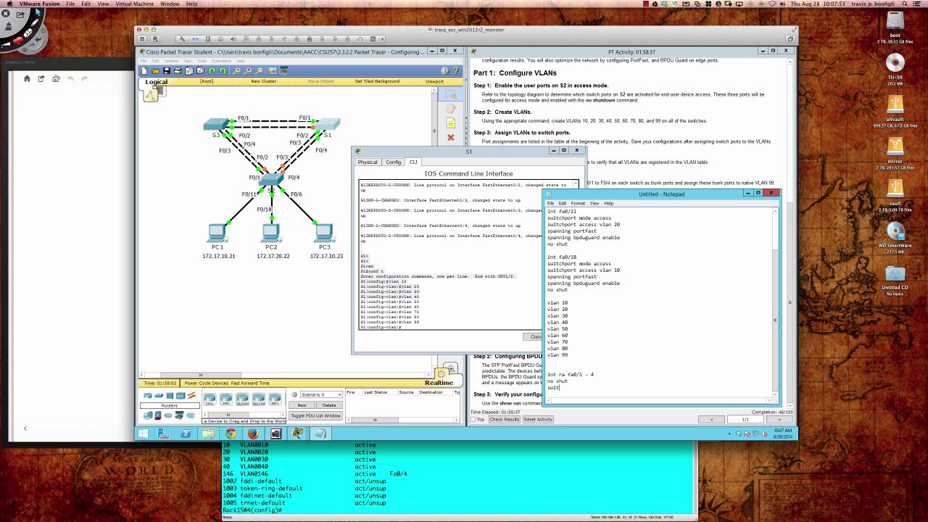
pyautogui.write('chport mode trunk')
pyautogui.press('Return')
# Begin another Notepad line with switchport trunk, removing the mistaken vlan allow ending
pyautogui.write('switc')
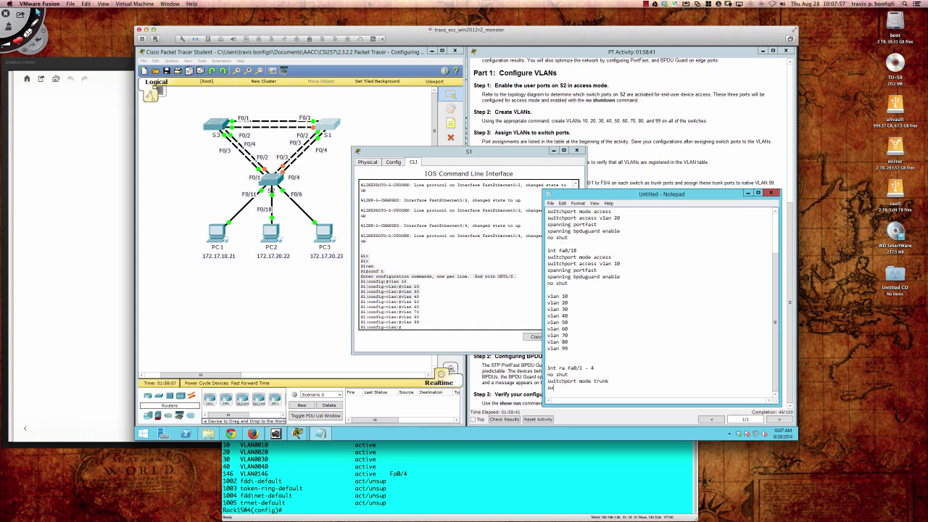
pyautogui.write('hport trunk vlan allow')
pyautogui.press('BackSpace')
pyautogui.press('BackSpace')
pyautogui.press('BackSpace')
pyautogui.press('BackSpace')
pyautogui.press('BackSpace')
pyautogui.press('BackSpace')
pyautogui.press('BackSpace')
pyautogui.press('BackSpace')
pyautogui.press('BackSpace')
pyautogui.press('BackSpace')
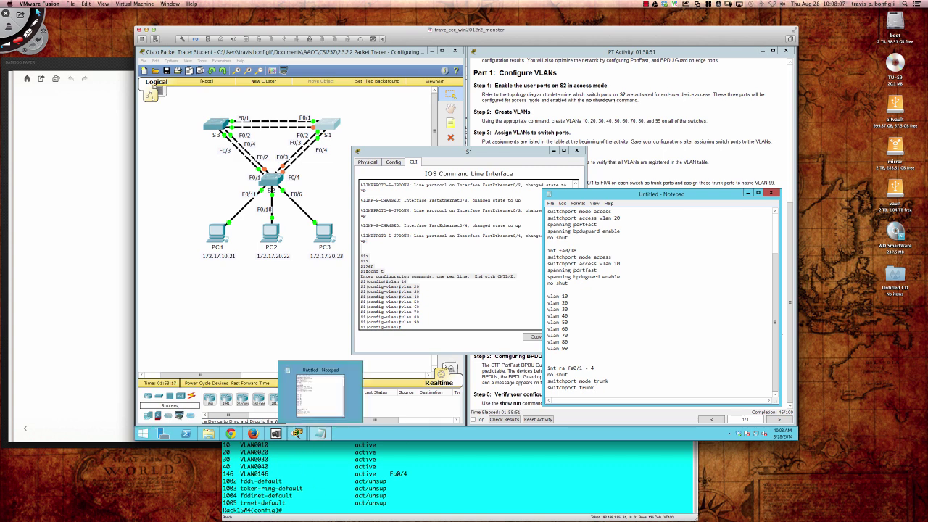
# Leave VLAN configuration mode on S1 and enter interface range configuration for fa0/1 - 4
pyautogui.click(449, 329)
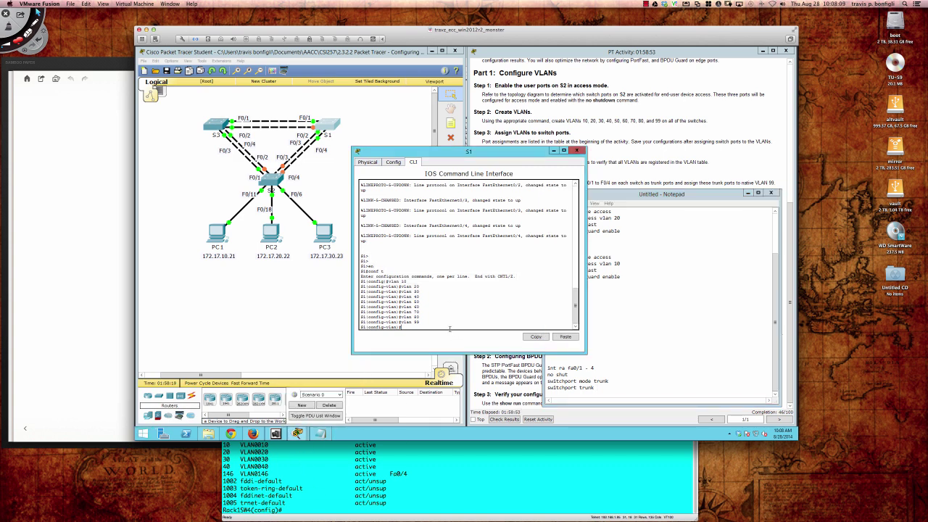
pyautogui.write('exit')
pyautogui.press('Return')
pyautogui.press('Return')
pyautogui.press('Return')
pyautogui.press('Return')
pyautogui.press('Return')
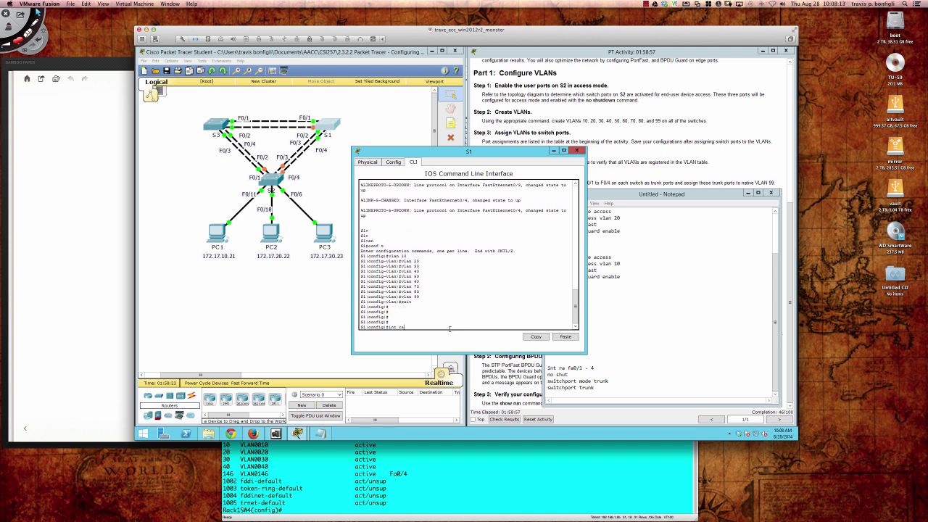
pyautogui.write('int ra fa0/1 - 4')
pyautogui.press('Return')
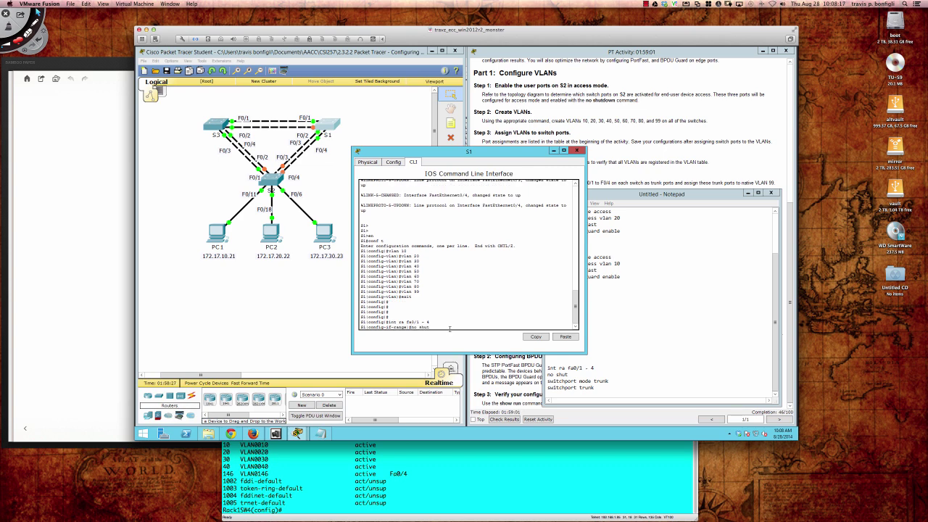
# Enable the fa0/1 - 4 interfaces on S1 and set them to trunk mode
pyautogui.press('Return')
pyautogui.write('swit')
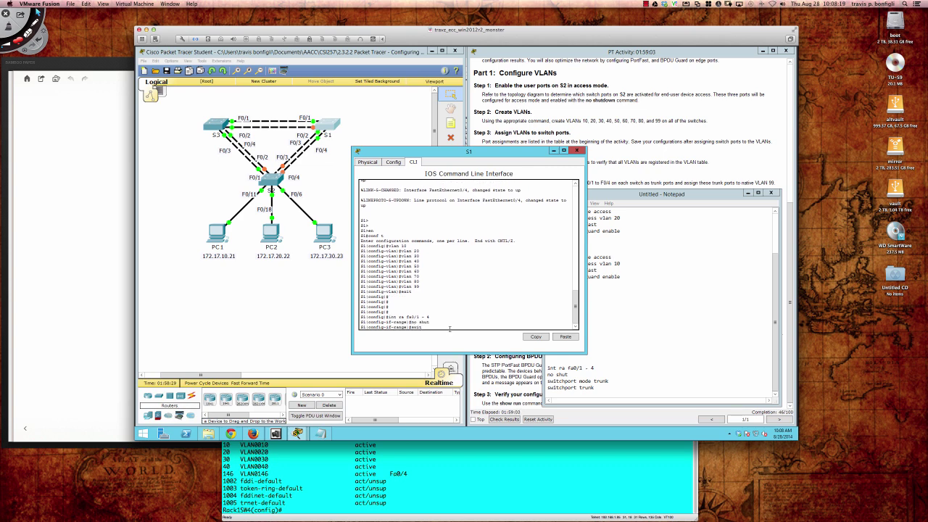
pyautogui.write('ch')
pyautogui.press('Tab')
pyautogui.write('mode trunk')
pyautogui.press('Return')
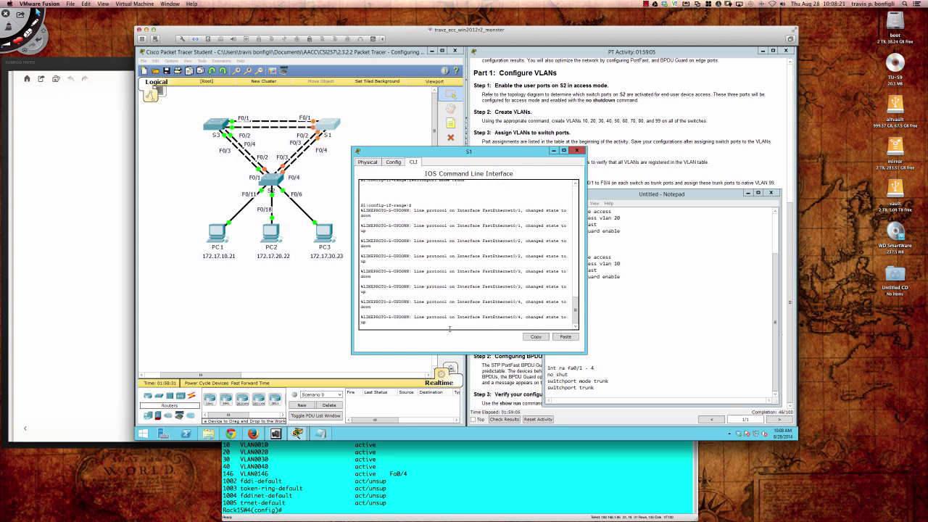
pyautogui.press('Return')
pyautogui.press('Return')
pyautogui.press('Return')
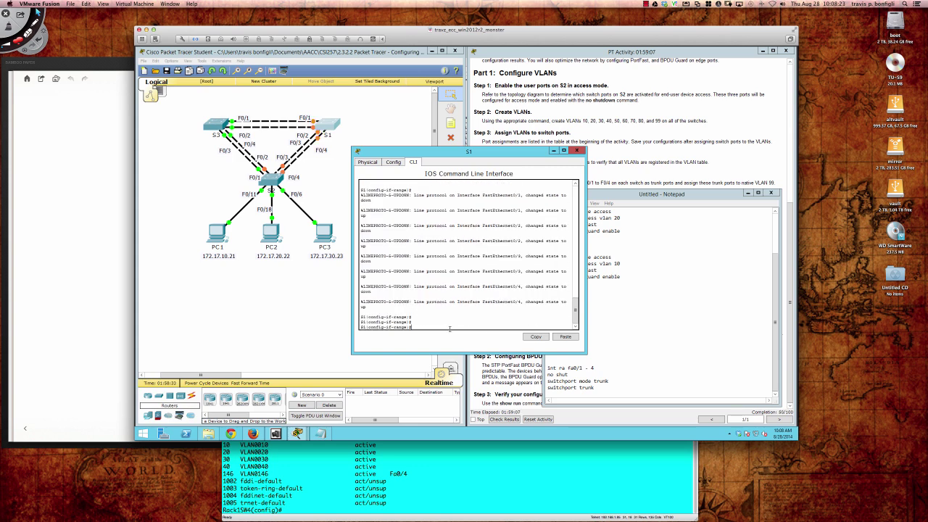
# Assign native VLAN 99 to the S1 trunk range, consulting the command help for the VLAN ID argument
pyautogui.write('swi')
pyautogui.press('Tab')
pyautogui.write('tru')
pyautogui.press('Tab')
pyautogui.write('na')
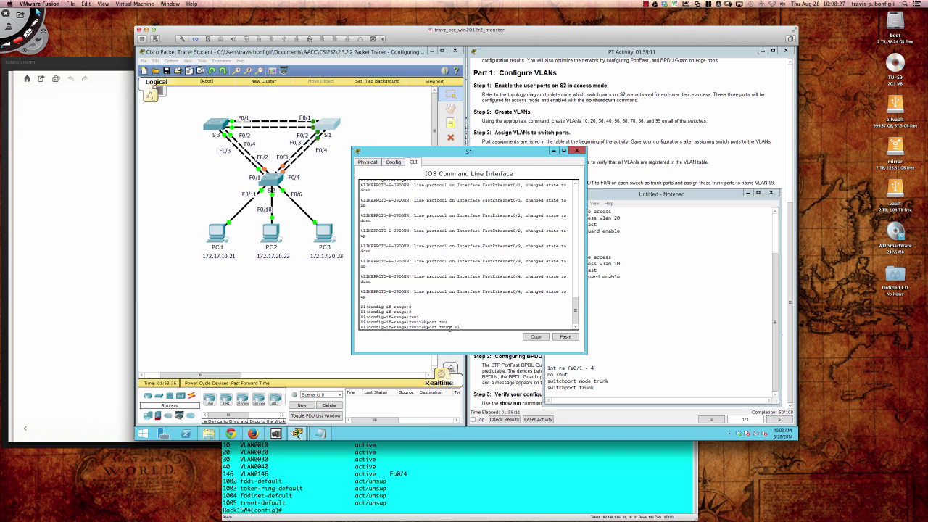
pyautogui.press('Tab')
pyautogui.write('vlan ')
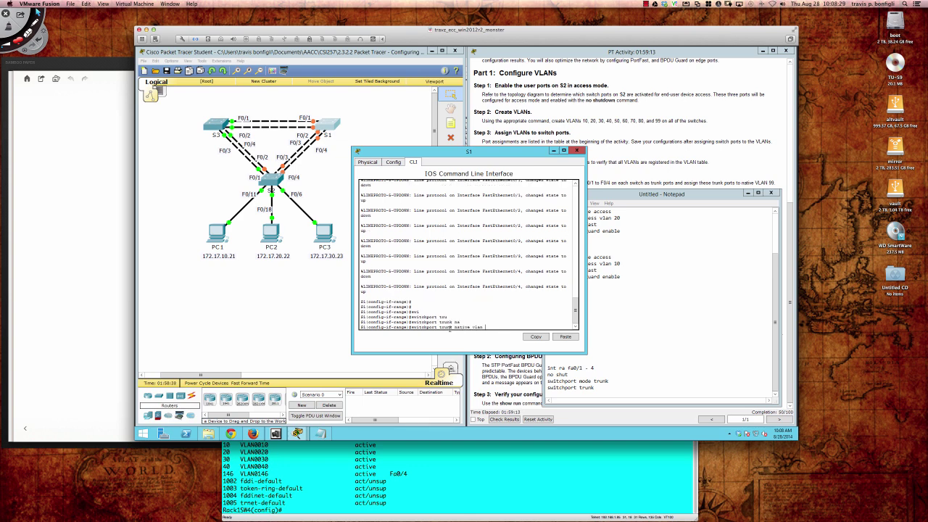
pyautogui.write('?')
pyautogui.write('9')
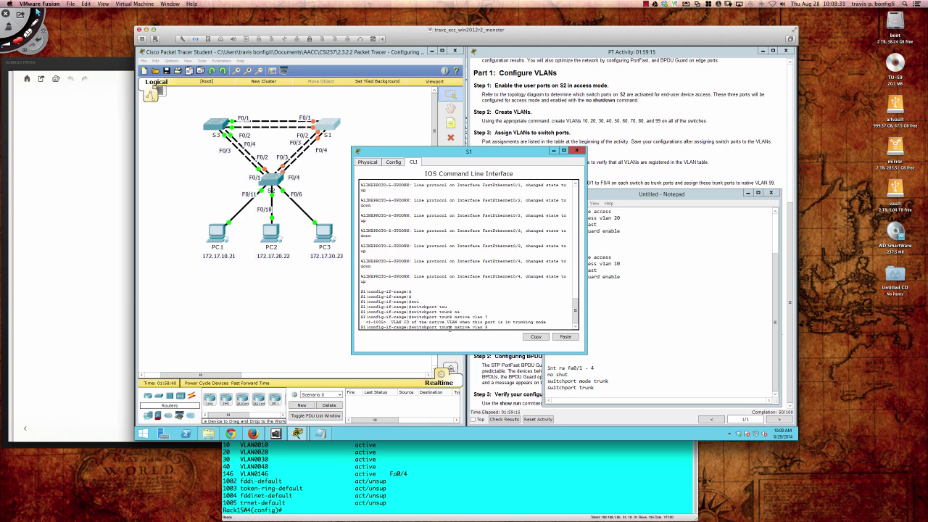
pyautogui.write('9')
pyautogui.press('Return')
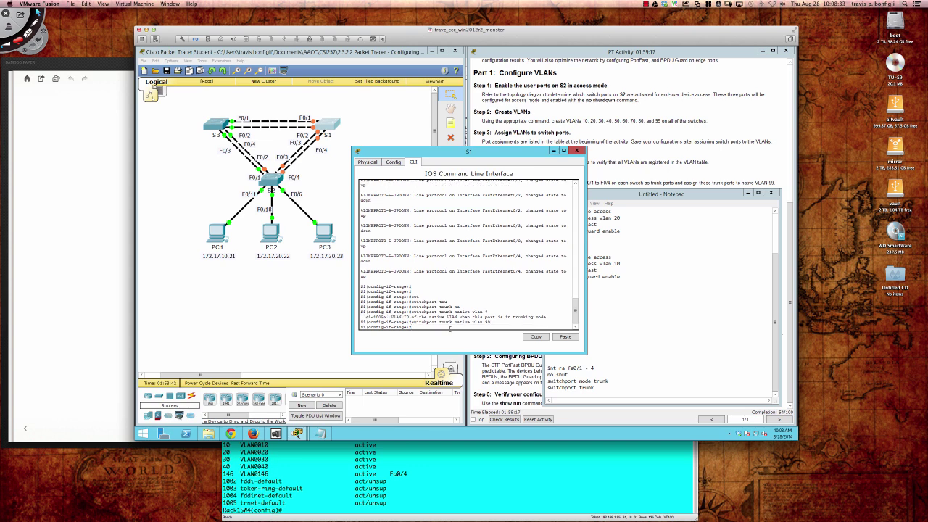
# Complete the Notepad line as switchport trunk native vlan 99 and add do wri mem below it
pyautogui.click(598, 391)
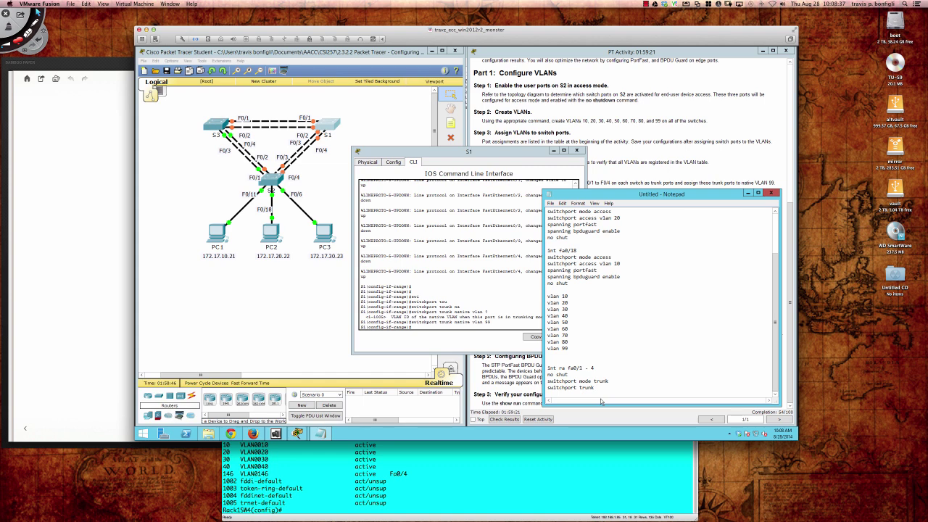
pyautogui.write('native vlan 99')
pyautogui.press('Return')
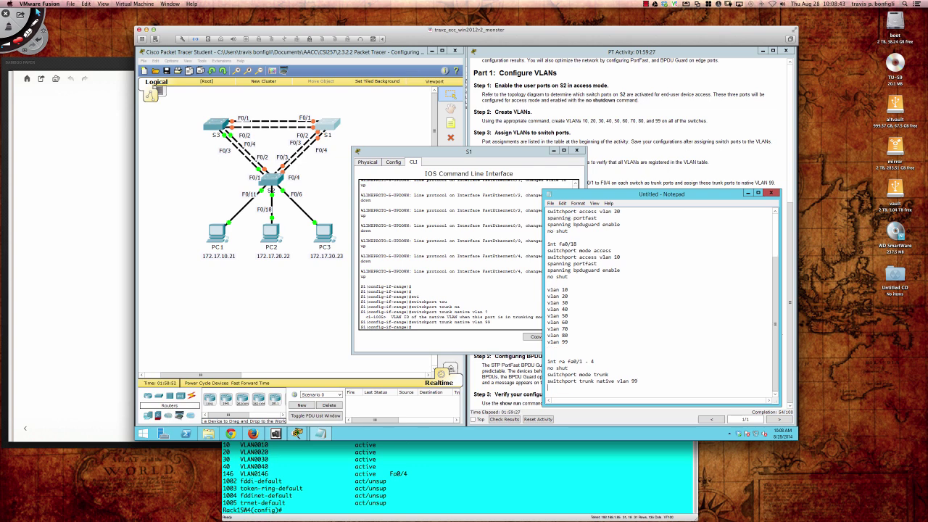
pyautogui.write('do wri mem')
# Copy the fa0/1 - 4 trunk command block from Notepad and bring up S1's prompt
pyautogui.moveTo(547, 361); pyautogui.dragTo(580, 389)
pyautogui.click(562, 203)
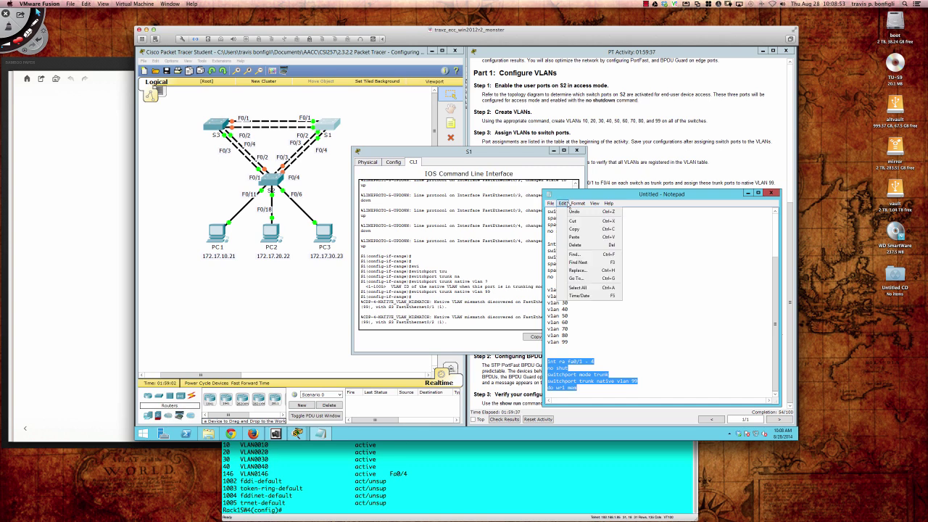
pyautogui.click(573, 230)
pyautogui.click(489, 272)
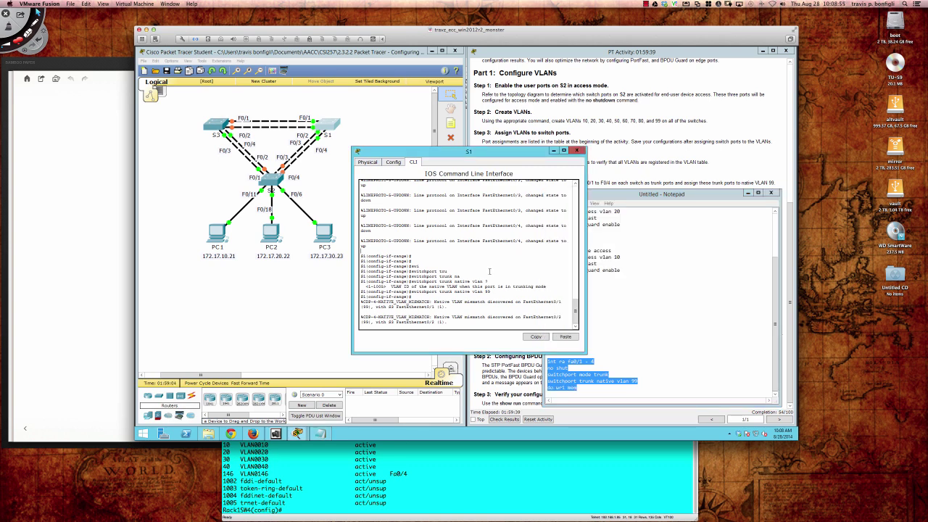
pyautogui.press('Return')
pyautogui.press('Return')
pyautogui.press('Return')
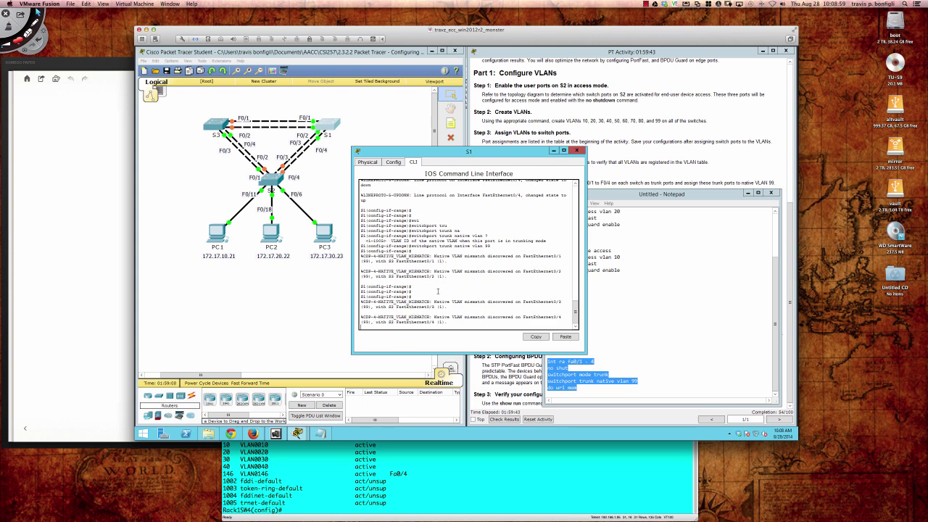
# Leave VLAN configuration mode on switch S3 and paste the trunk commands with native VLAN 99
pyautogui.click(216, 128)
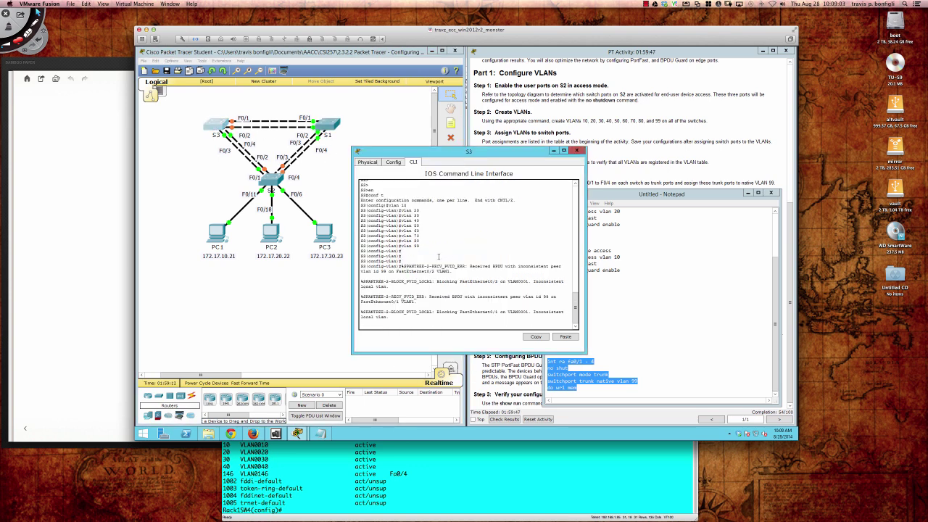
pyautogui.press('Return')
pyautogui.press('Return')
pyautogui.press('Return')
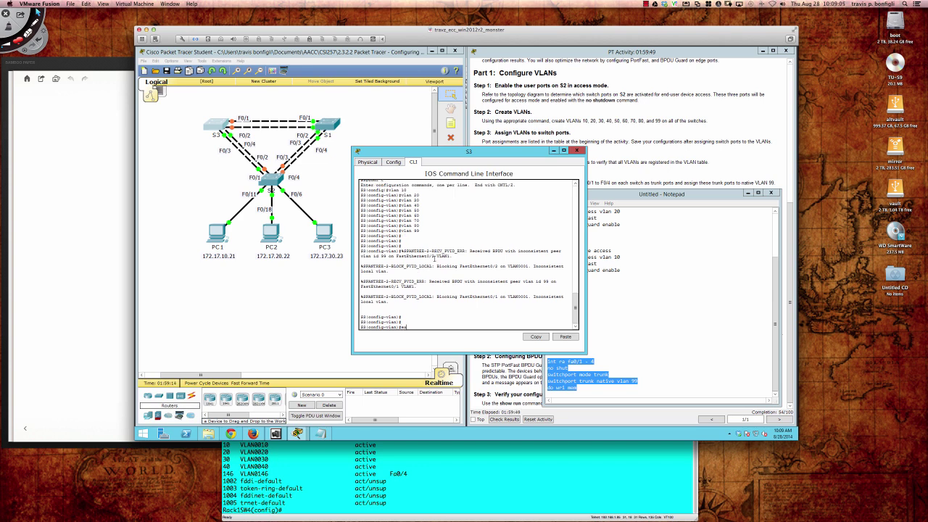
pyautogui.write('exit')
pyautogui.press('Return')
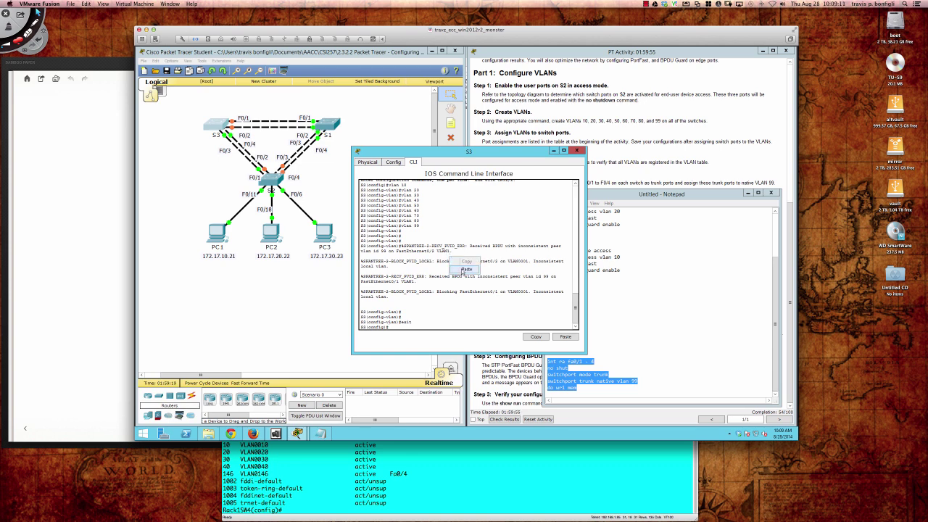
pyautogui.hotkey('ctrl', 'v')
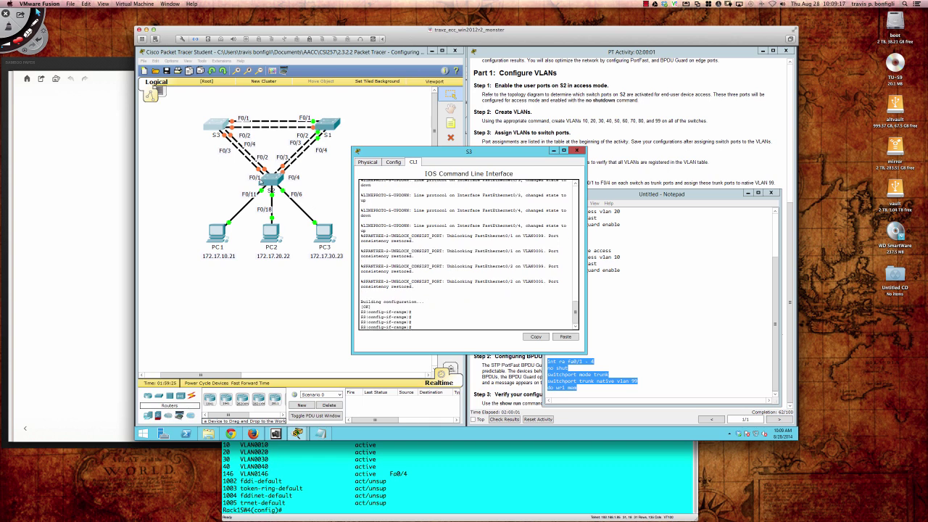
# Open switch S2's command line, leave VLAN configuration mode and paste the native VLAN 99 trunk commands
pyautogui.click(273, 180)
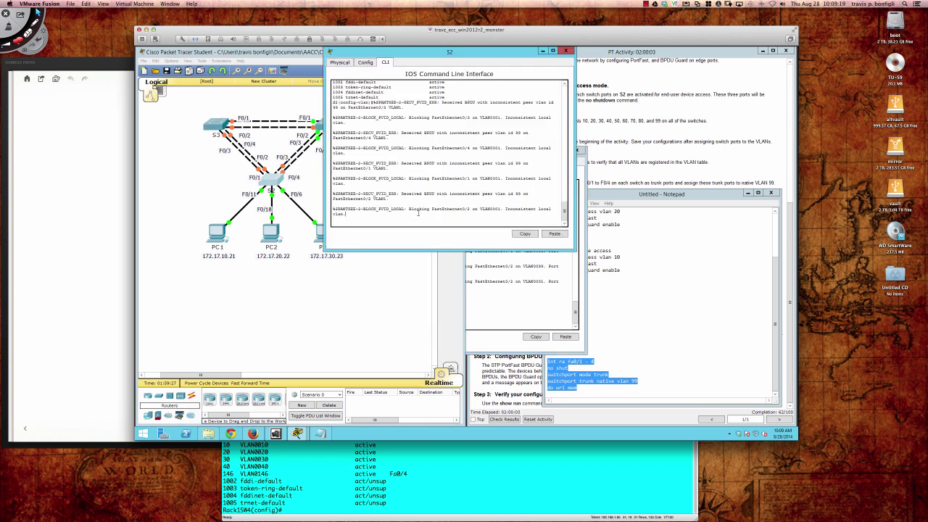
pyautogui.press('Return')
pyautogui.press('Return')
pyautogui.press('Return')
pyautogui.press('Return')
pyautogui.press('Return')
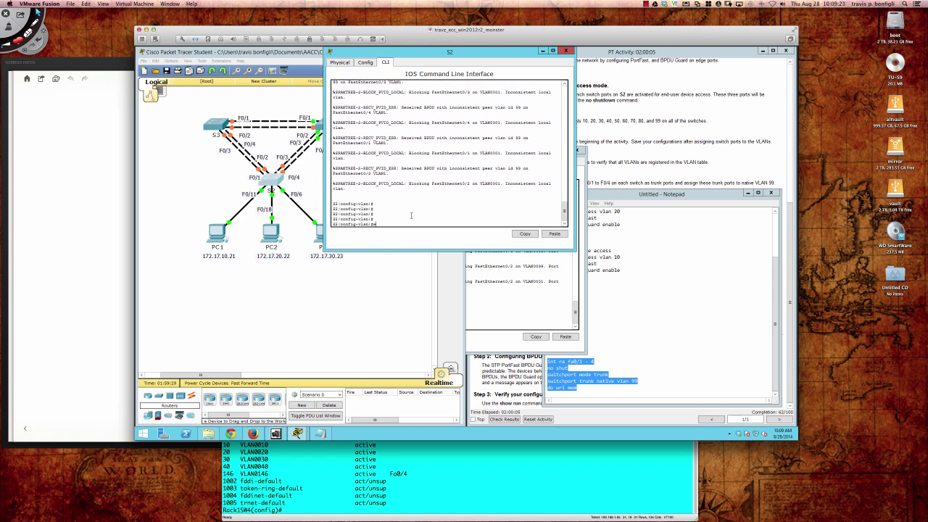
pyautogui.write('exit')
pyautogui.press('Return')
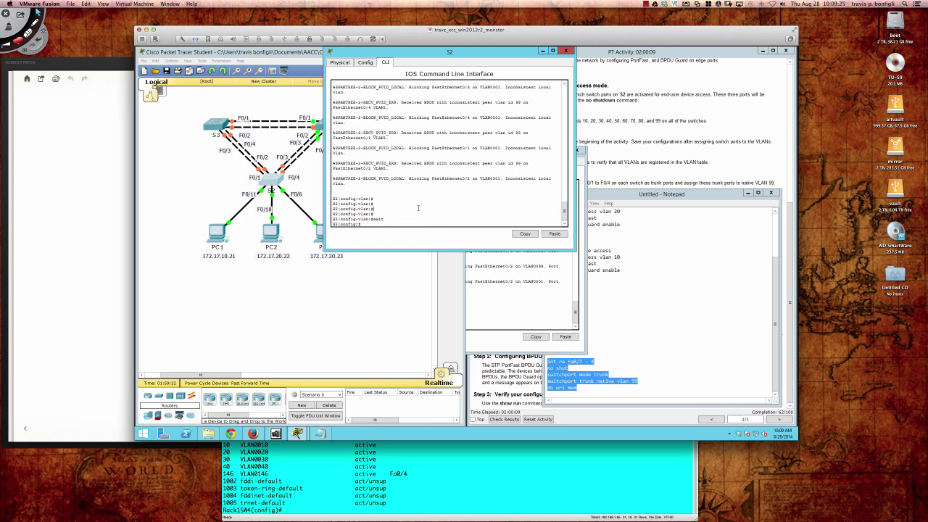
pyautogui.rightClick(416, 211)
pyautogui.click(428, 220)
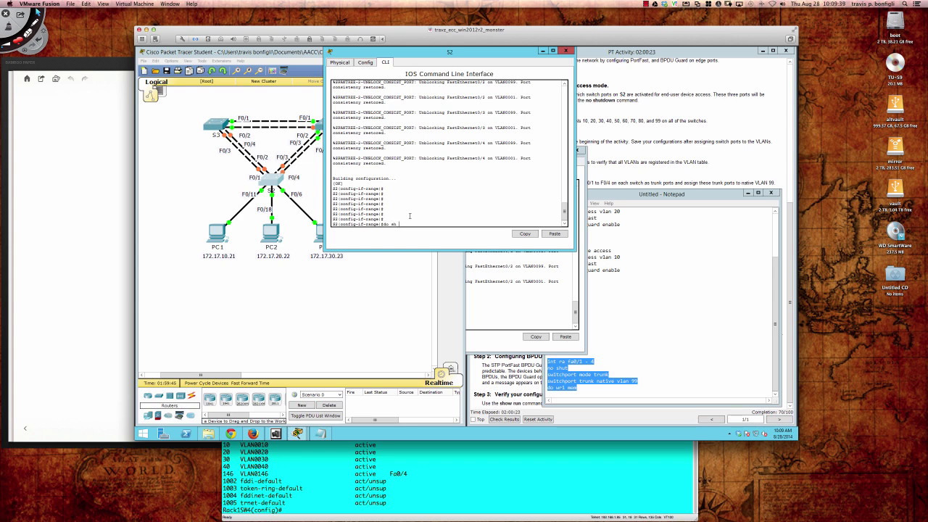
# Display S2's trunk status with do sh int trunk and mark the native VLAN, port and mode columns in red
pyautogui.write('unk')
pyautogui.press('Return')
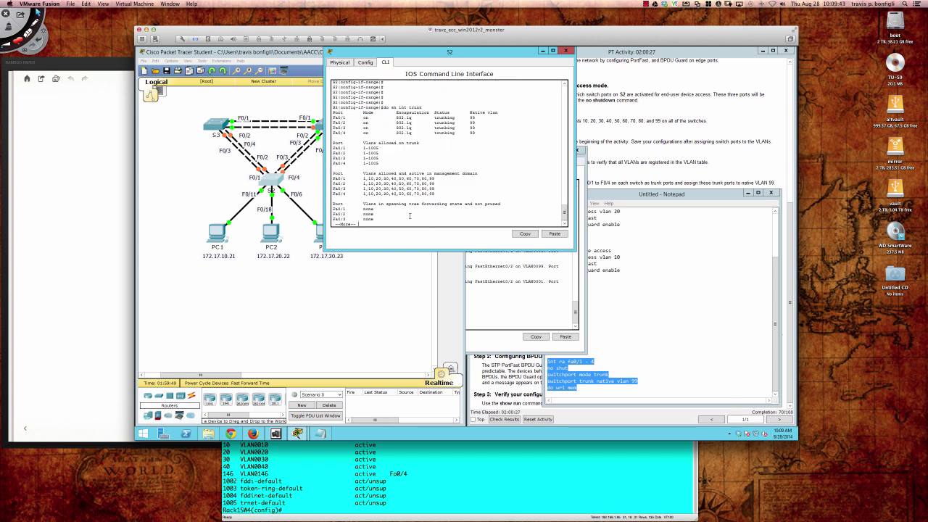
pyautogui.press('super+Tab')
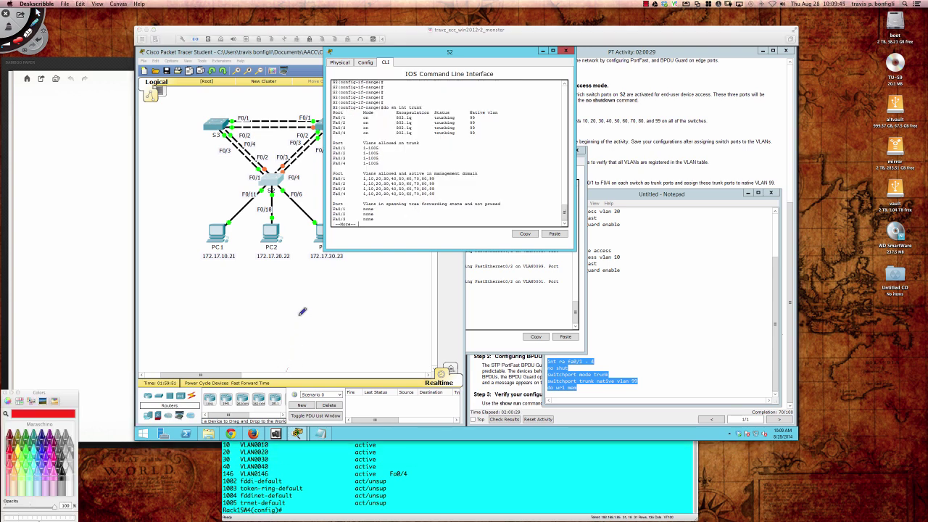
pyautogui.moveTo(478, 110)
pyautogui.mouseDown()
pyautogui.moveTo(475, 102)
pyautogui.moveTo(467, 117)
pyautogui.moveTo(471, 135)
pyautogui.moveTo(493, 134)
pyautogui.moveTo(500, 103)
pyautogui.moveTo(476, 102)
pyautogui.mouseUp()
pyautogui.moveTo(348, 118)
pyautogui.mouseDown()
pyautogui.moveTo(346, 134)
pyautogui.moveTo(375, 109)
pyautogui.mouseUp()
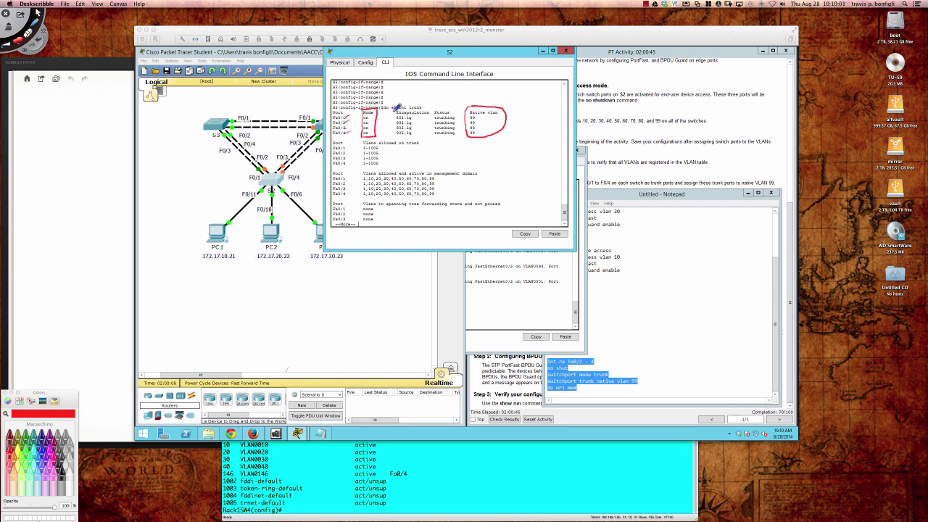
# Box the encapsulation and status columns of S2's trunk listing in red, and clear all the annotations
pyautogui.moveTo(392, 122)
pyautogui.mouseDown()
pyautogui.moveTo(398, 136)
pyautogui.moveTo(424, 136)
pyautogui.moveTo(433, 122)
pyautogui.moveTo(433, 106)
pyautogui.moveTo(394, 110)
pyautogui.mouseUp()
pyautogui.moveTo(433, 133)
pyautogui.mouseDown()
pyautogui.moveTo(456, 135)
pyautogui.moveTo(456, 111)
pyautogui.moveTo(437, 106)
pyautogui.moveTo(432, 136)
pyautogui.mouseUp()
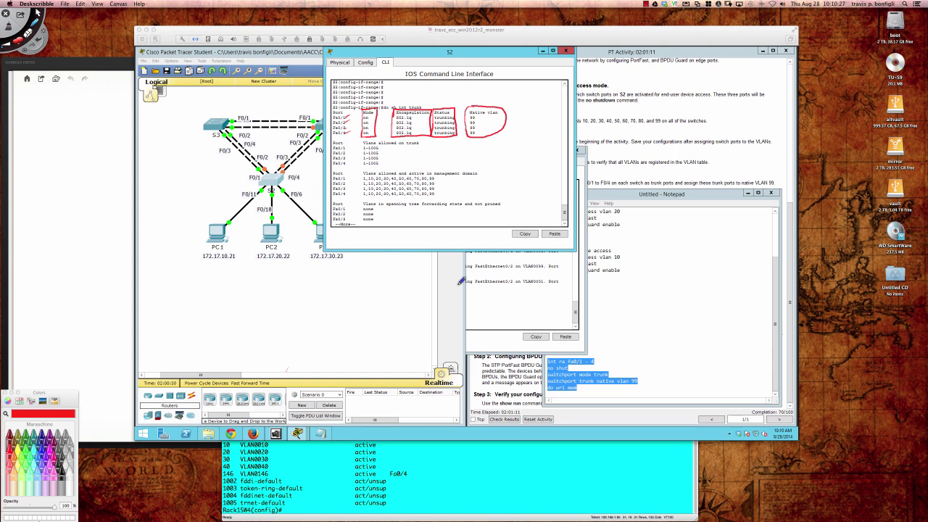
pyautogui.press('Escape')
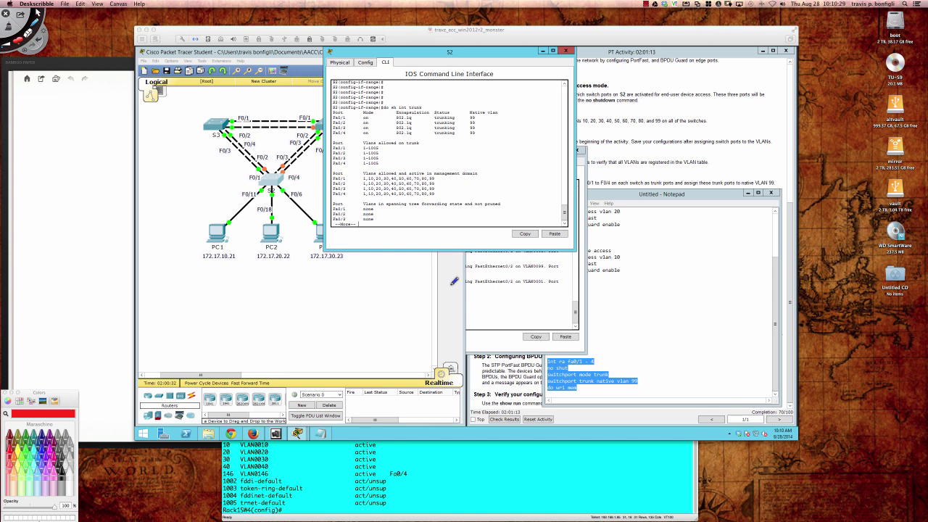
pyautogui.press('Escape')
# Consult the activity's management interface instructions and enter interface VLAN 99 configuration on switch S1 with int vlan 99
pyautogui.click(606, 169)
pyautogui.click(605, 168)
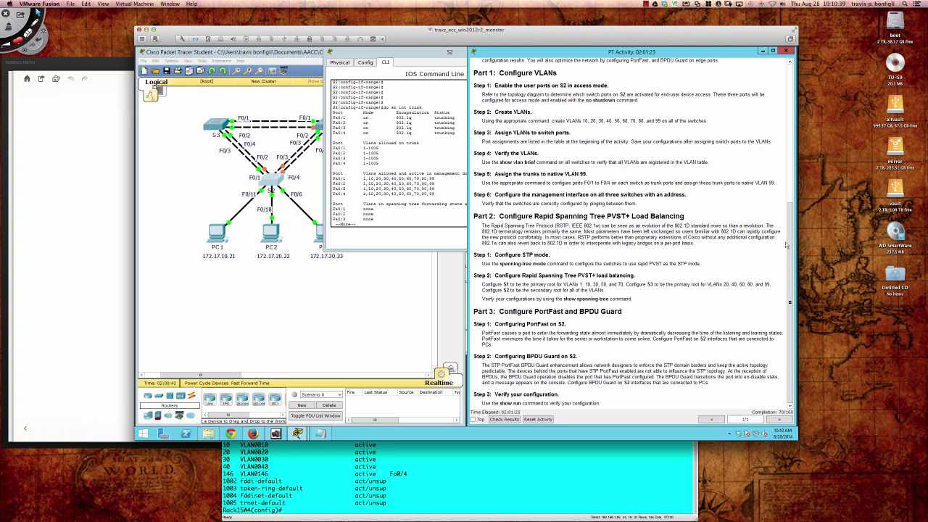
pyautogui.moveTo(789, 245); pyautogui.dragTo(754, 244)
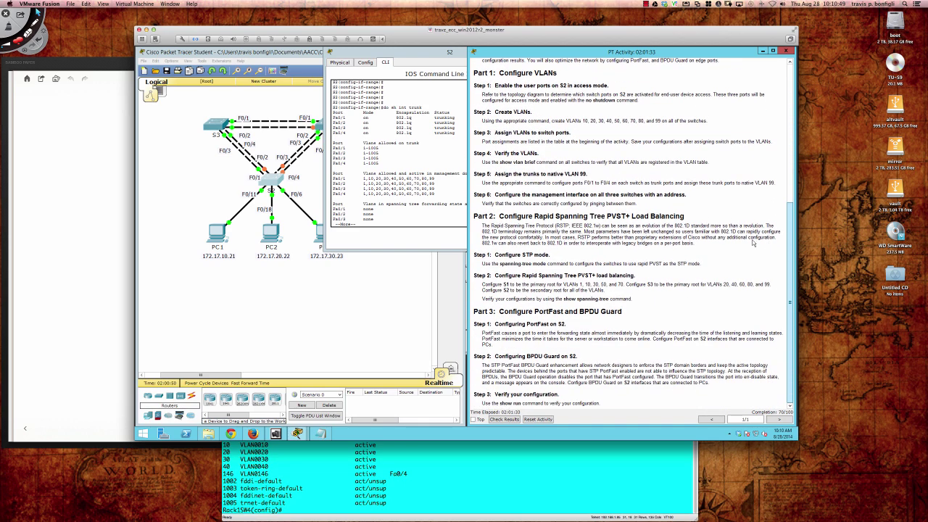
pyautogui.click(427, 187)
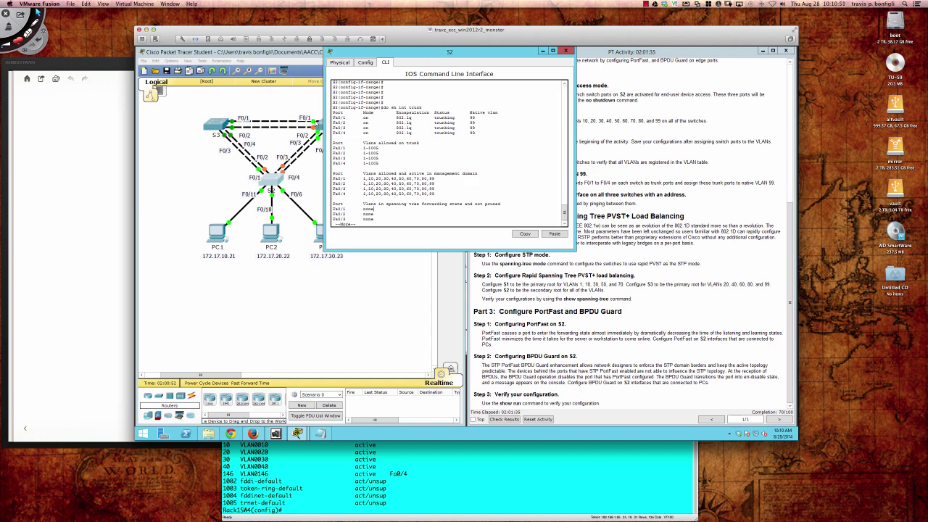
pyautogui.click(319, 128)
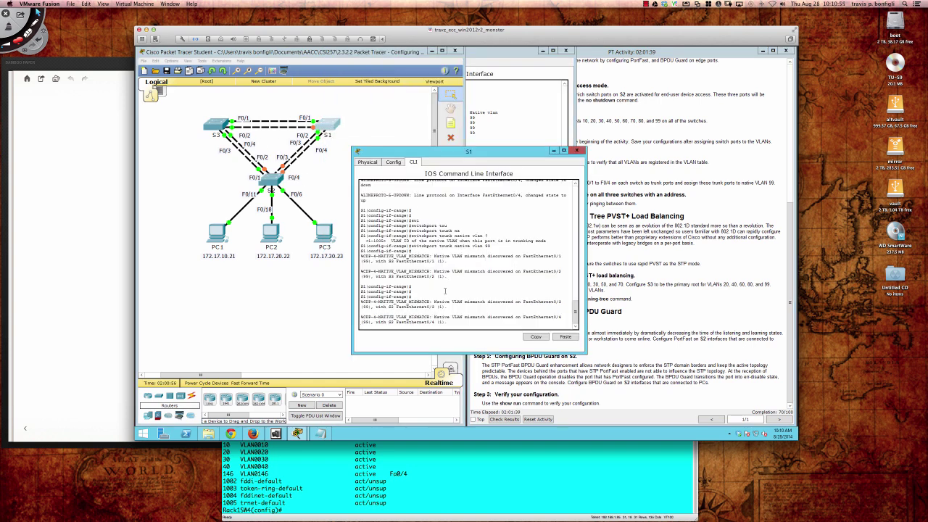
pyautogui.press('Return')
pyautogui.press('Return')
pyautogui.write('int vlan ')
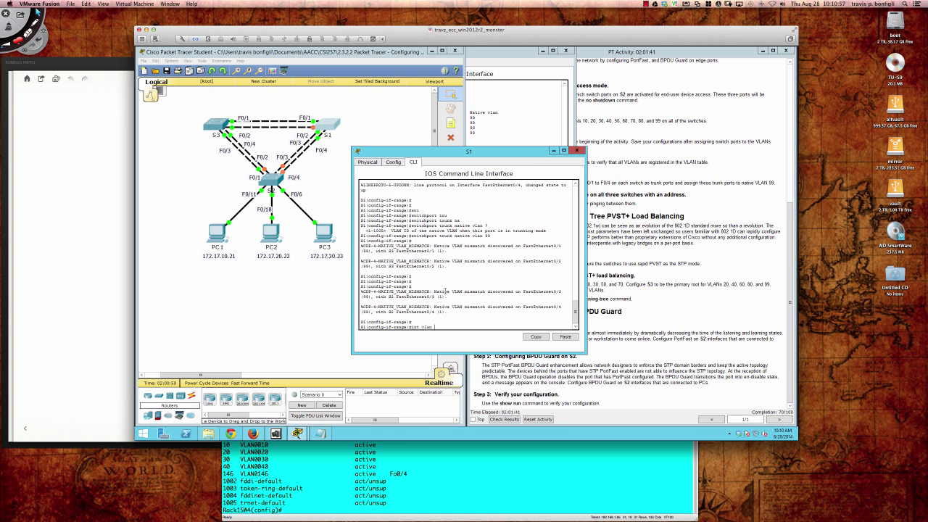
pyautogui.write('99')
pyautogui.press('Return')
pyautogui.press('Return')
pyautogui.press('Return')
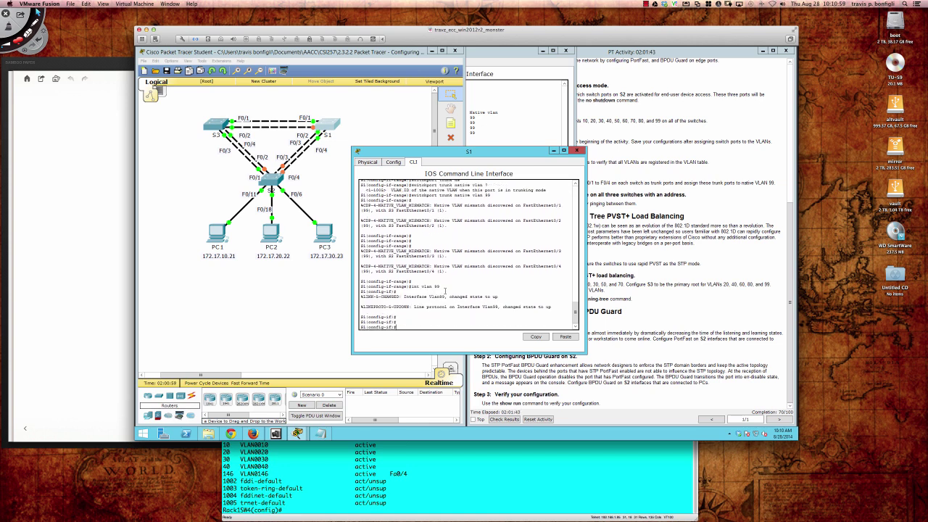
# Enable S1's VLAN 99 interface with no shut and assign it address 172.31.99.11 with mask 255.255.255.0
pyautogui.write('no shut')
pyautogui.press('Return')
pyautogui.press('Return')
pyautogui.press('Return')
pyautogui.press('Return')
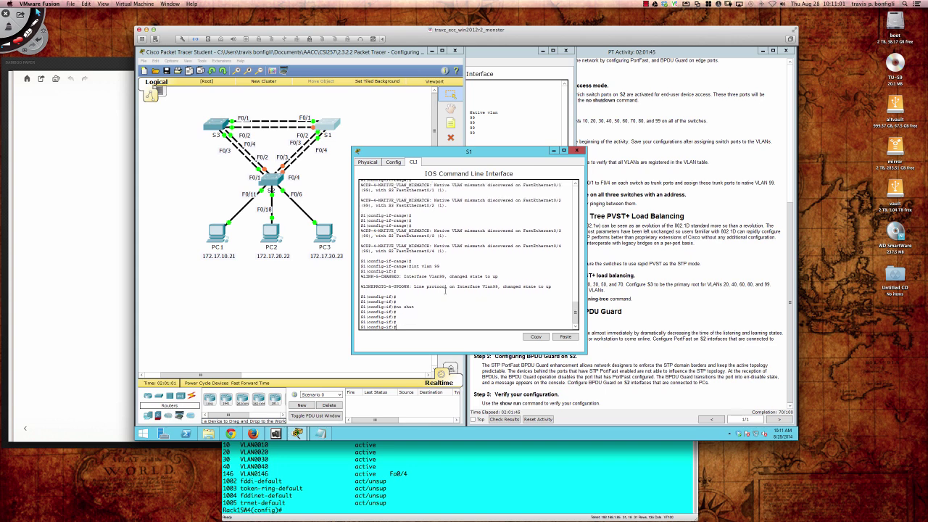
pyautogui.write('ip add 172.31.99.11 255.255.255.0')
pyautogui.press('Return')
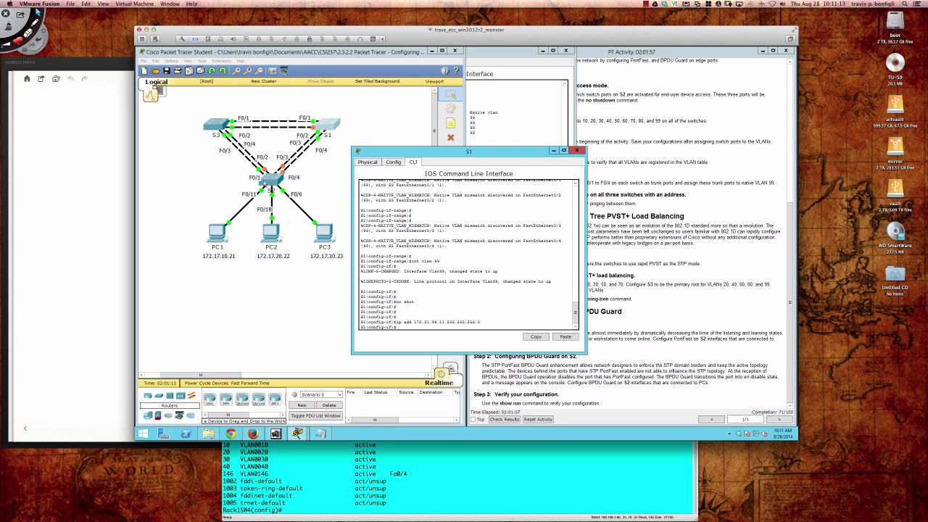
# Return to switch S2's command line, finish the trunk listing, and enter interface VLAN 99 to enable it with no shut
pyautogui.click(266, 182)
pyautogui.press('space')
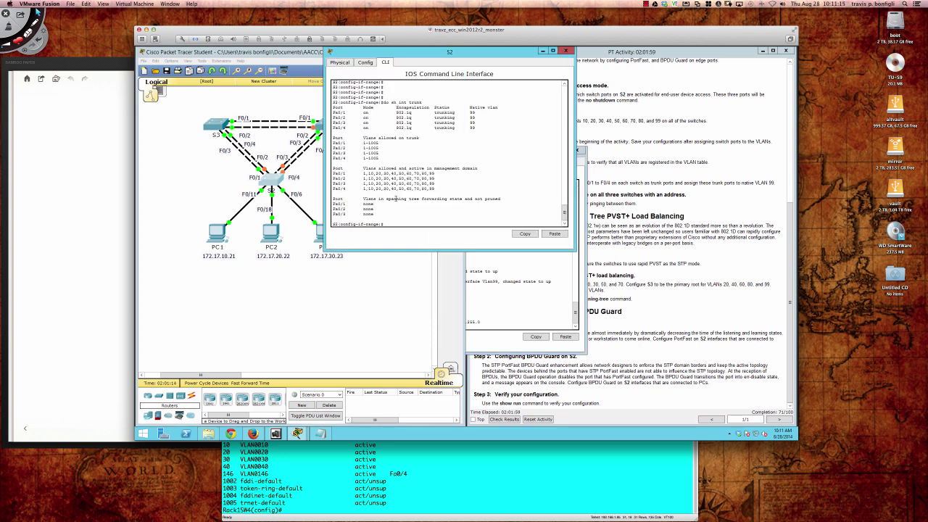
pyautogui.write('int vlan 99')
pyautogui.press('Return')
pyautogui.write('no sh')
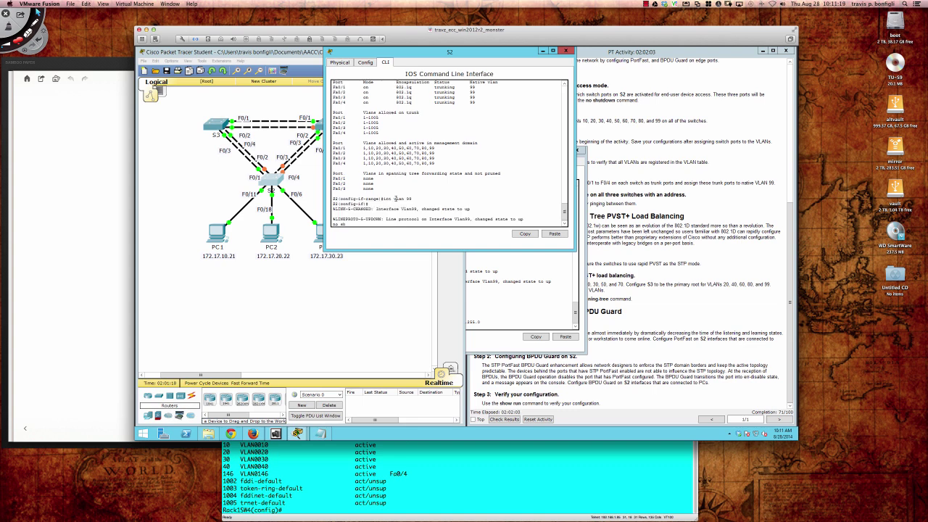
pyautogui.write('ut')
pyautogui.press('Return')
pyautogui.press('Return')
pyautogui.press('Return')
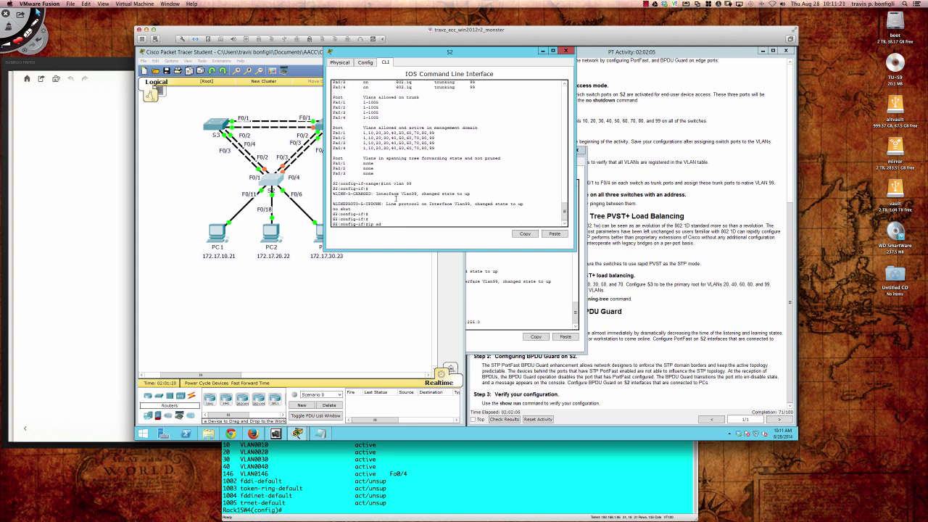
# Assign IP address 172.31.99.12 with mask 255.255.255.0 to S2's VLAN 99 interface
pyautogui.write('ip add 172.31.99.12 255.255.255.0')
pyautogui.press('Return')
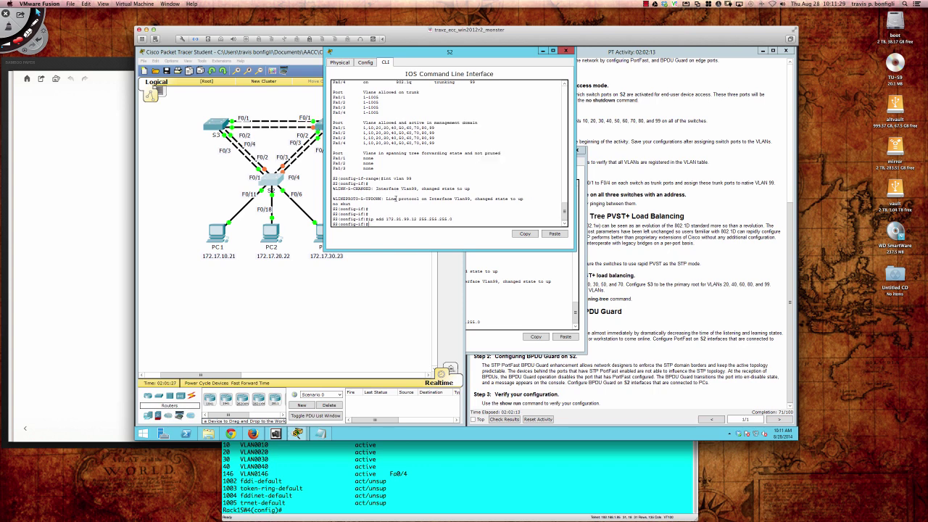
pyautogui.press('Return')
pyautogui.press('Return')
pyautogui.press('Return')
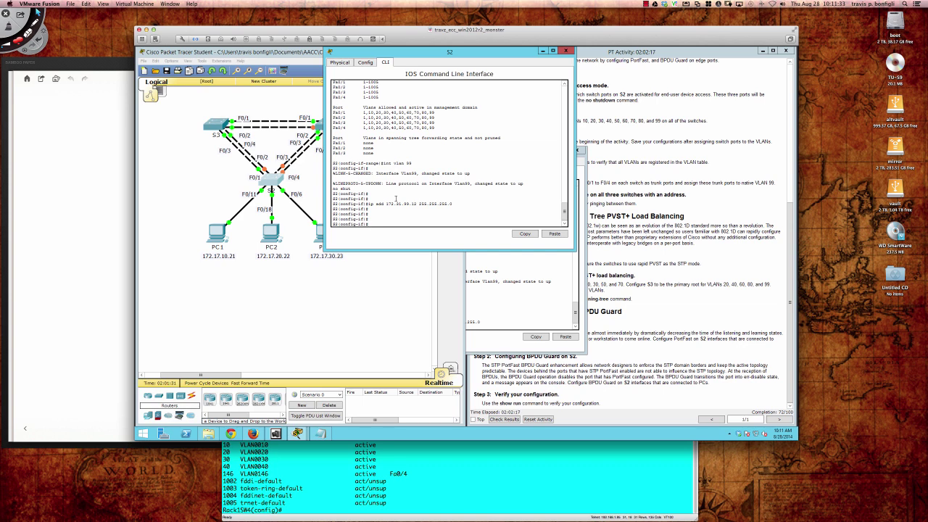
# Open switch S3's command line, enter interface VLAN 99 and enable it with no shut
pyautogui.click(210, 126)
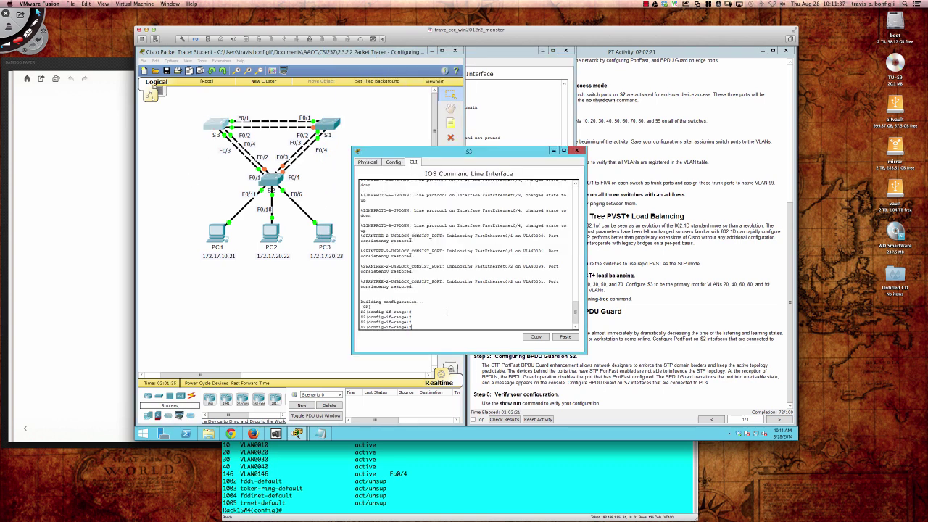
pyautogui.write('int vlan 99')
pyautogui.press('Return')
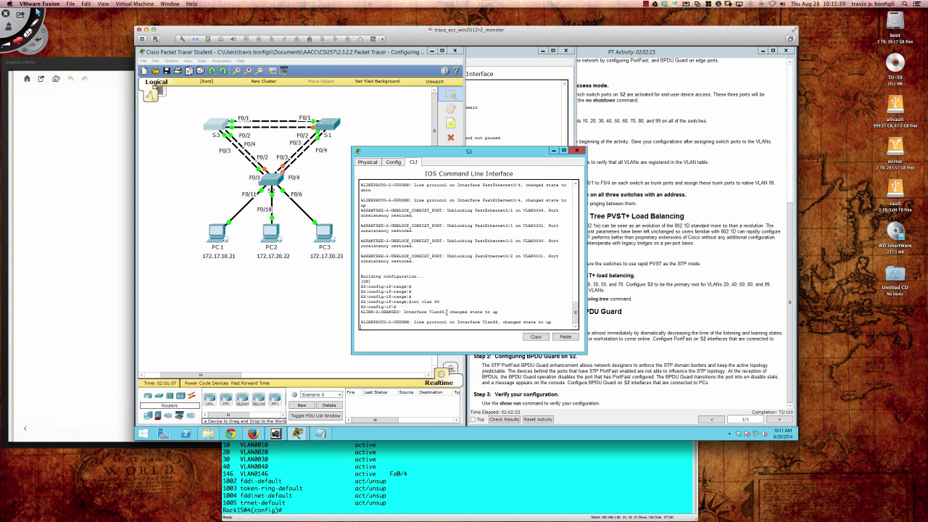
pyautogui.press('Return')
pyautogui.write('no shut')
pyautogui.press('Return')
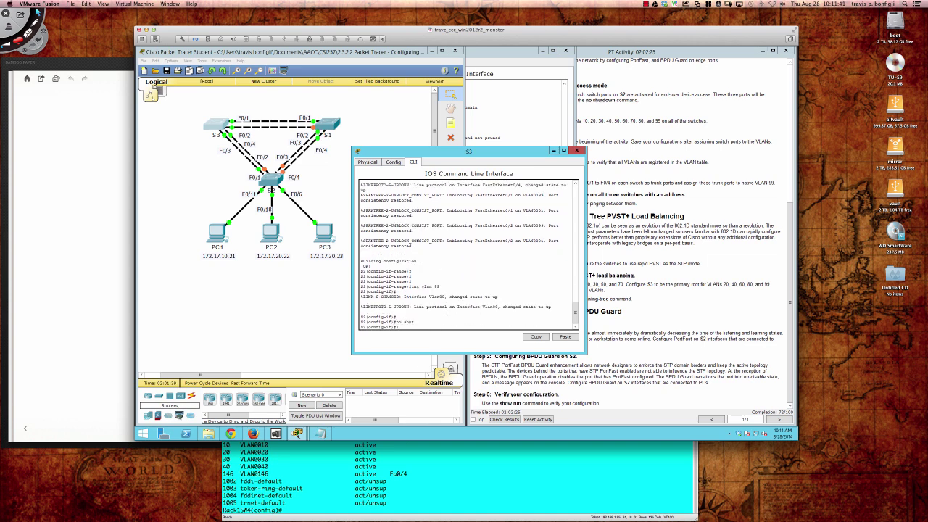
# Assign IP address 172.131.99.13 with mask 255.255.255.0 to S3's VLAN 99 interface
pyautogui.write('ip add 172.131.99.13 255.255.255.0')
pyautogui.press('Return')
pyautogui.press('Return')
pyautogui.press('Return')
pyautogui.press('Return')
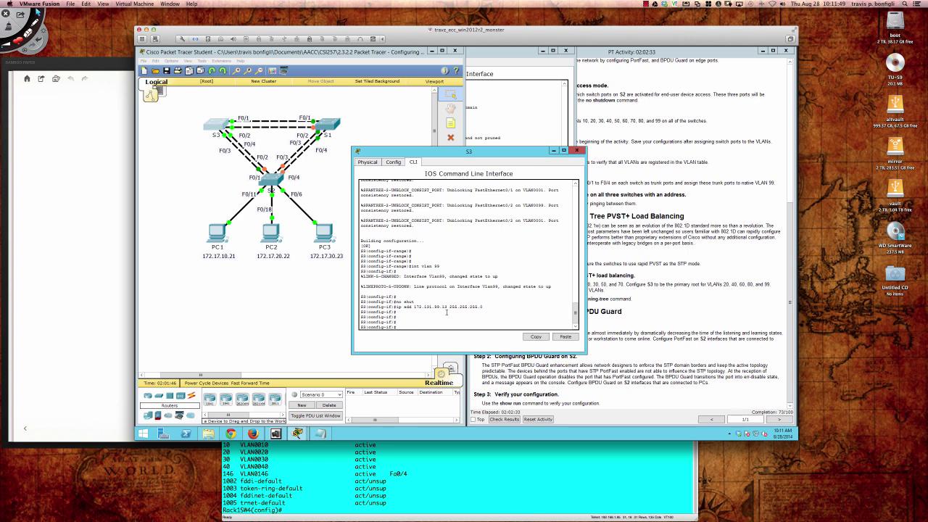
# Ping 172.31.99.11 from S3, compare with the activity instructions, and close S3's window
pyautogui.write('do ping 172.31.99.11')
pyautogui.press('Return')
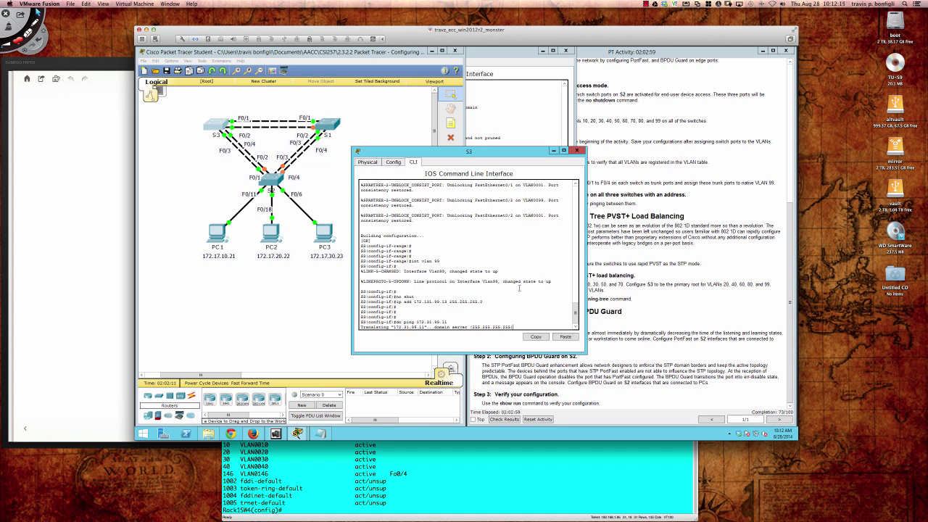
pyautogui.moveTo(470, 294); pyautogui.dragTo(477, 295)
pyautogui.moveTo(432, 156); pyautogui.dragTo(388, 168)
pyautogui.click(593, 225)
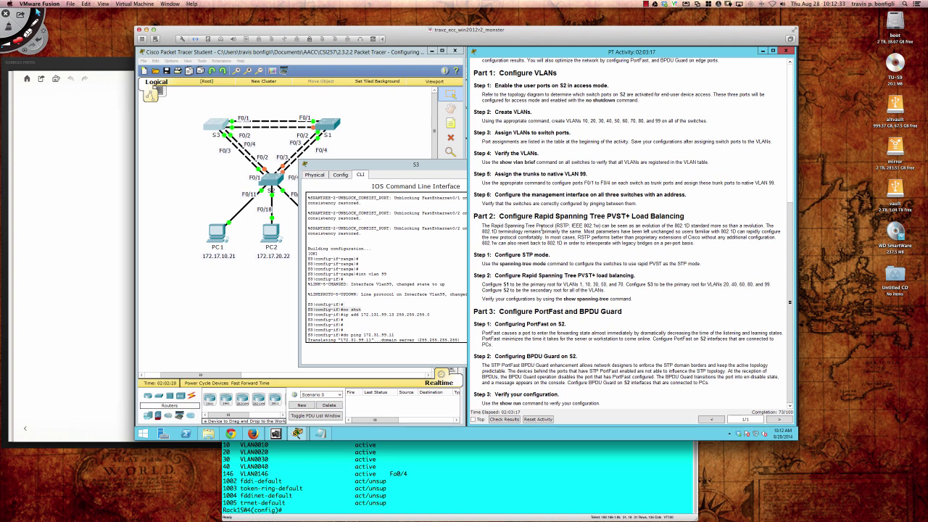
pyautogui.click(422, 230)
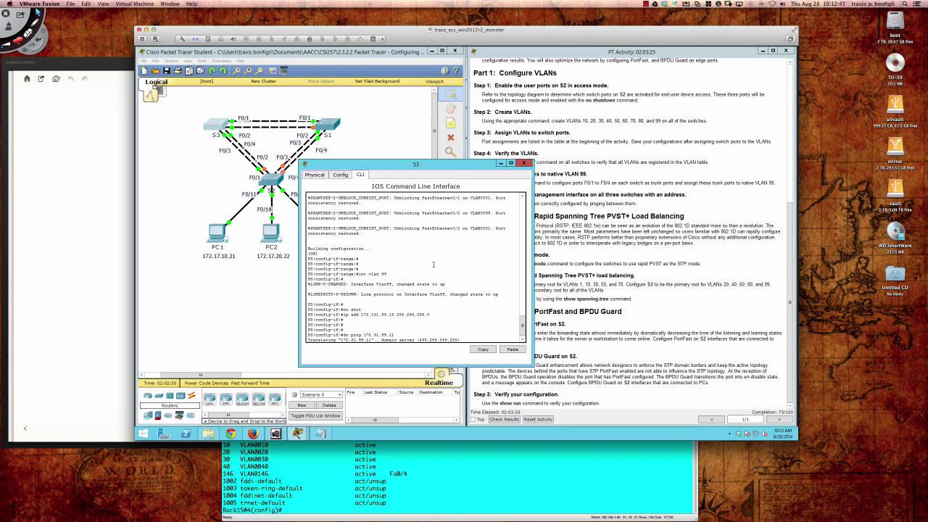
pyautogui.scroll(-1, 522, 305)
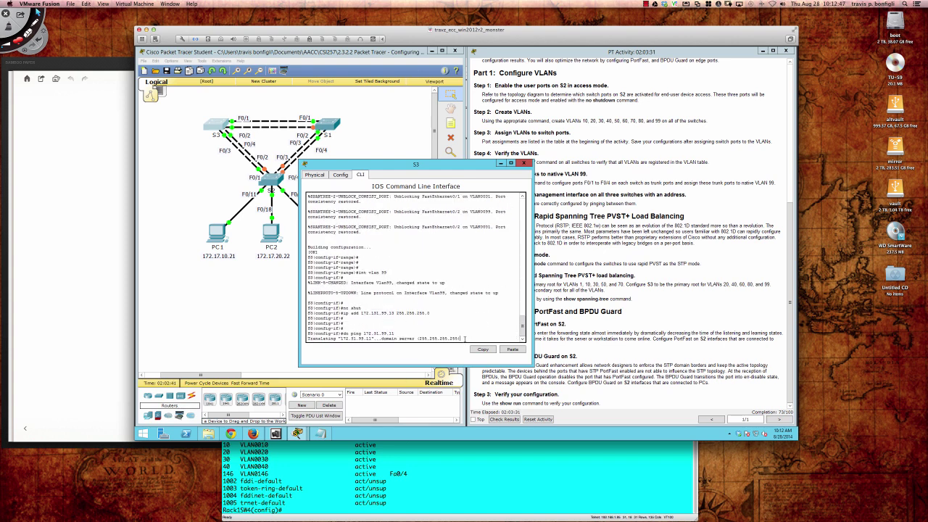
pyautogui.click(525, 165)
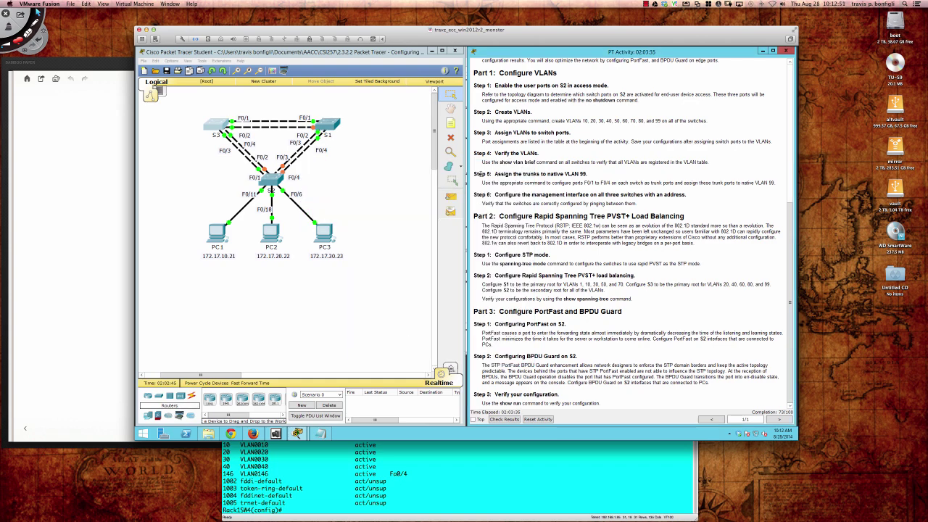
# Open switch S1's command line and check the activity's addressing table for the switches' VLAN 99 addresses
pyautogui.click(328, 129)
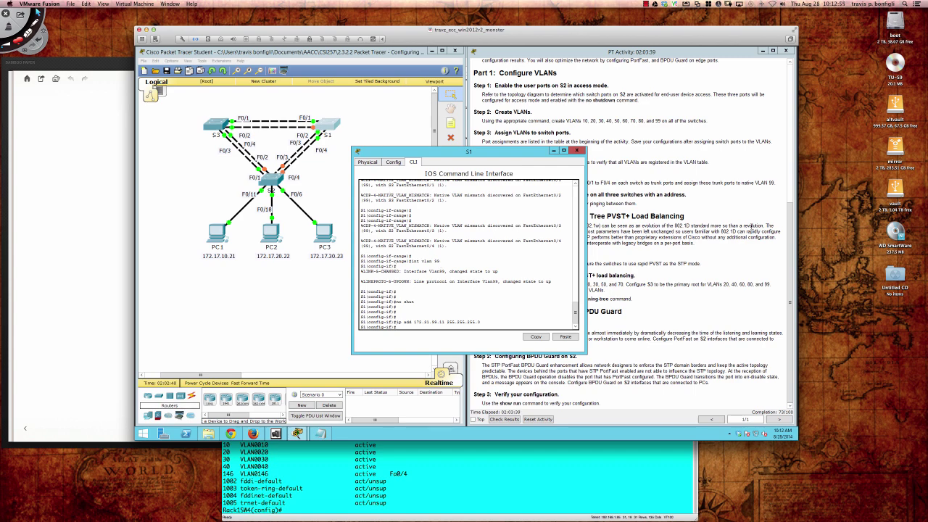
pyautogui.moveTo(789, 289); pyautogui.dragTo(810, 131)
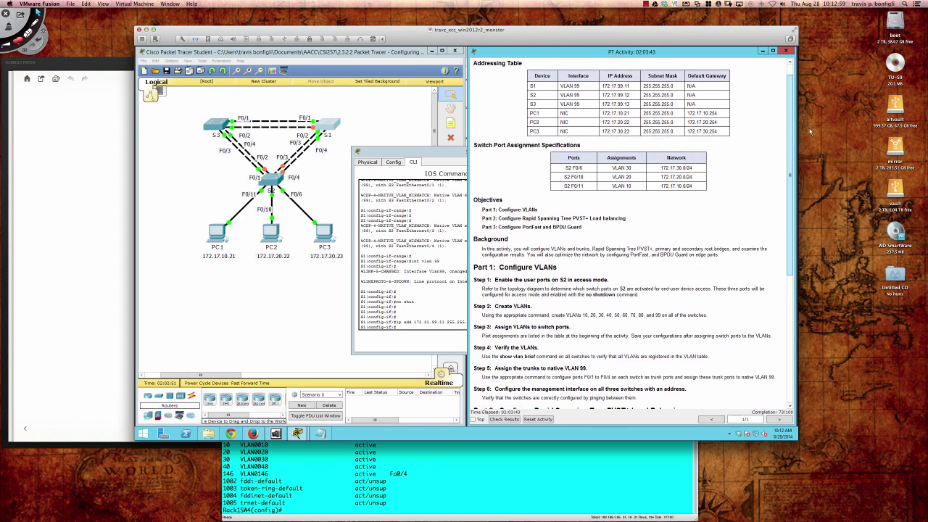
pyautogui.scroll(-5, 533, 244)
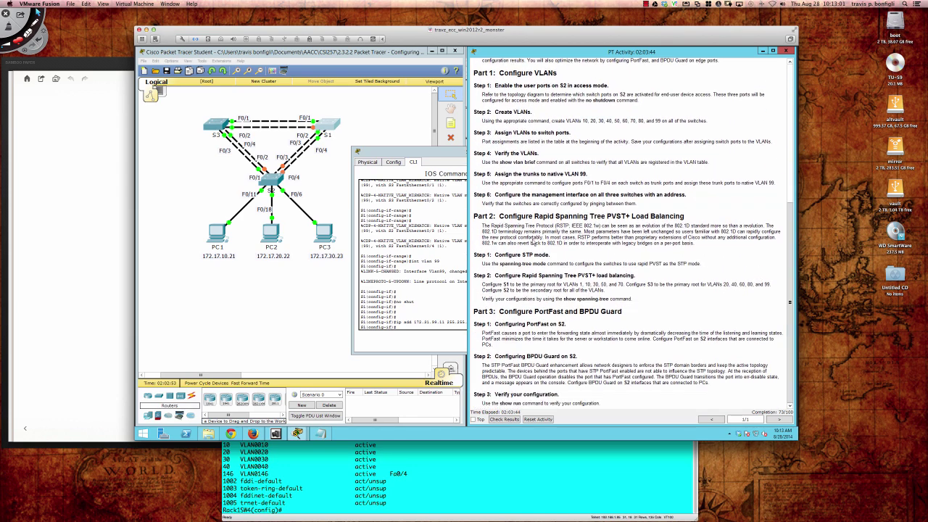
pyautogui.click(447, 288)
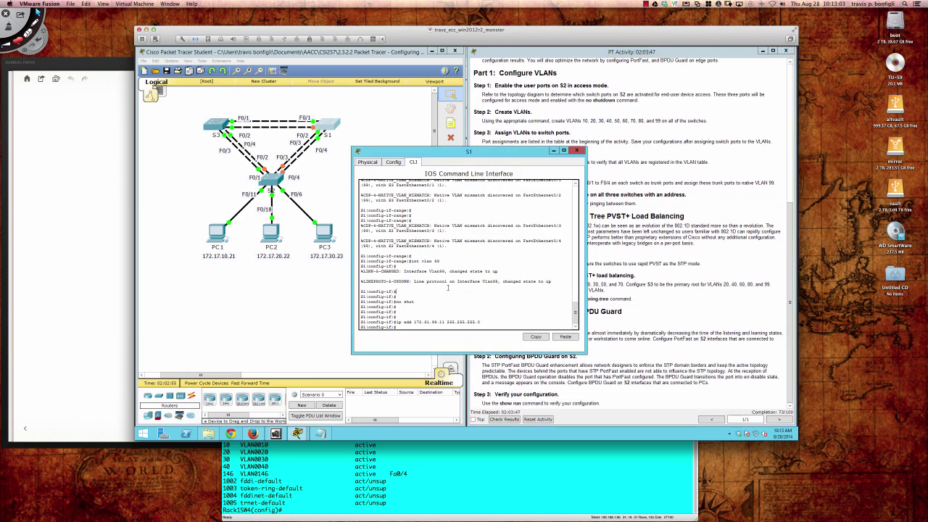
# Try to remove S1's VLAN 99 address with no ip add 172.31.99.11 255.255.255.0
pyautogui.moveTo(441, 321); pyautogui.dragTo(442, 326)
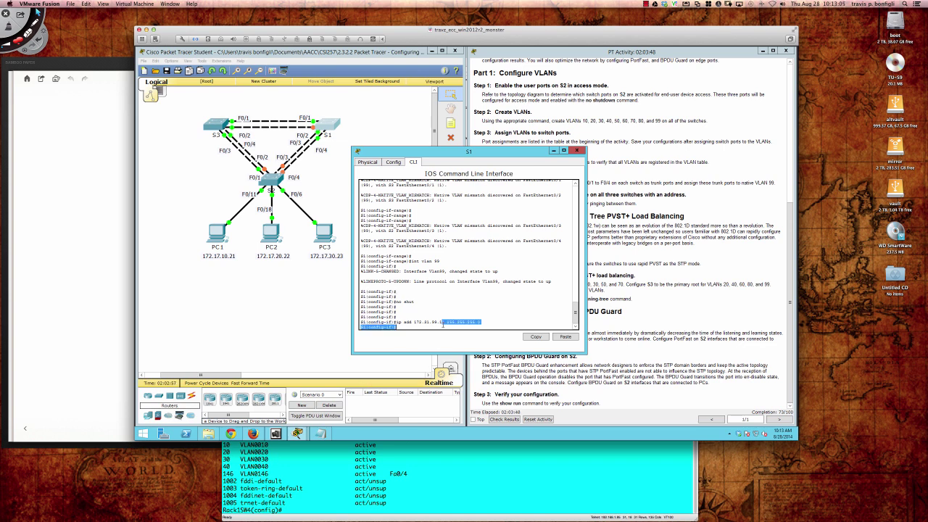
pyautogui.click(432, 326)
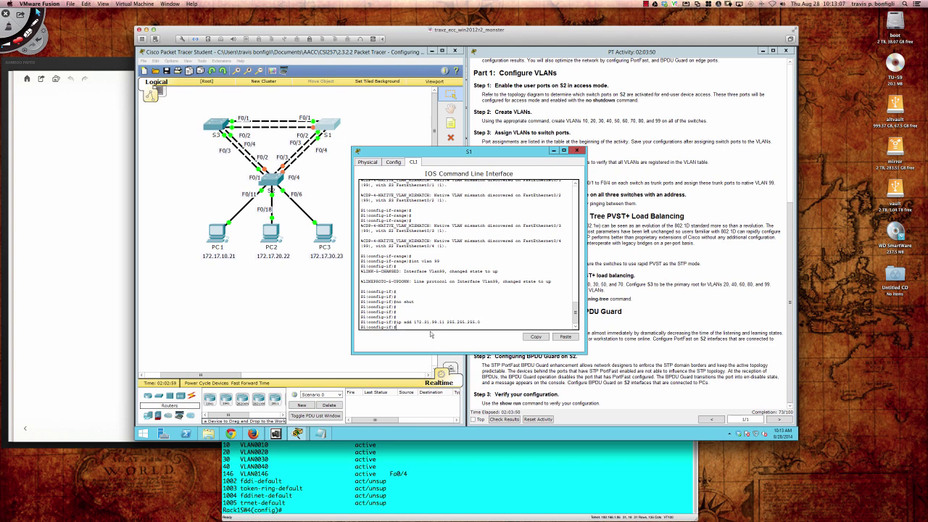
pyautogui.press('Up')
pyautogui.write('no')
pyautogui.press('Return')
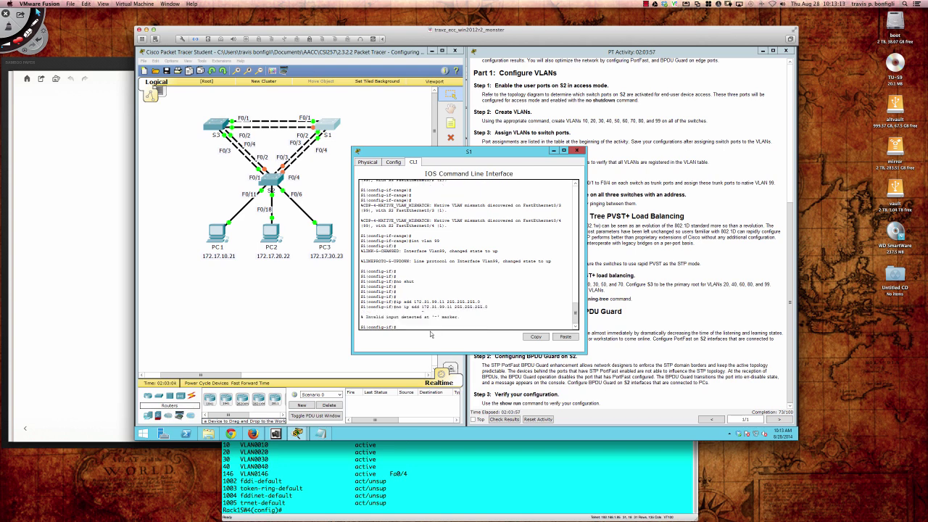
# Re-enter interface VLAN 99 on S1 and set its address to 172.17.99.11 with mask 255.255.255.0
pyautogui.write('int vlan 99')
pyautogui.press('Return')
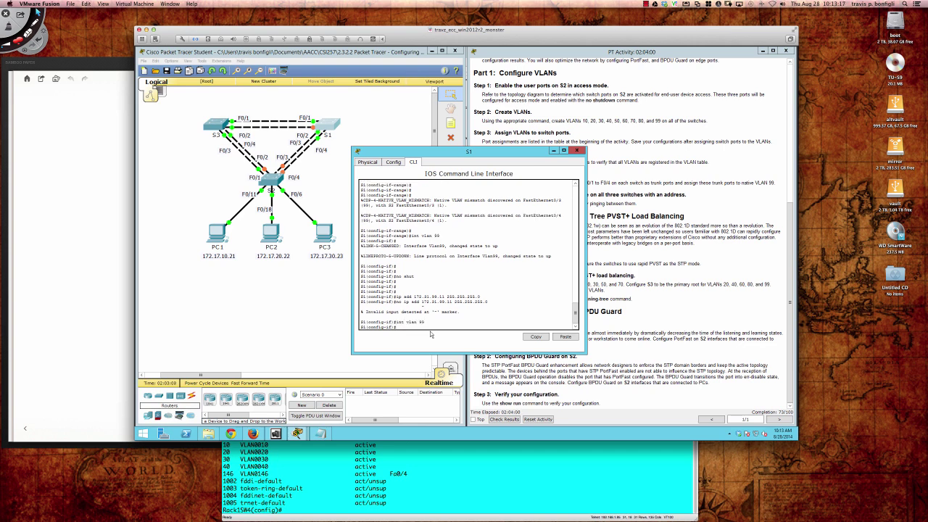
pyautogui.write('ip add 172.17.99.11 255.255.255.0')
pyautogui.press('Return')
pyautogui.press('Return')
pyautogui.press('Return')
pyautogui.press('Return')
# Display S1's running configuration with do sh run and page down to the Vlan99 interface
pyautogui.write('do sh r')
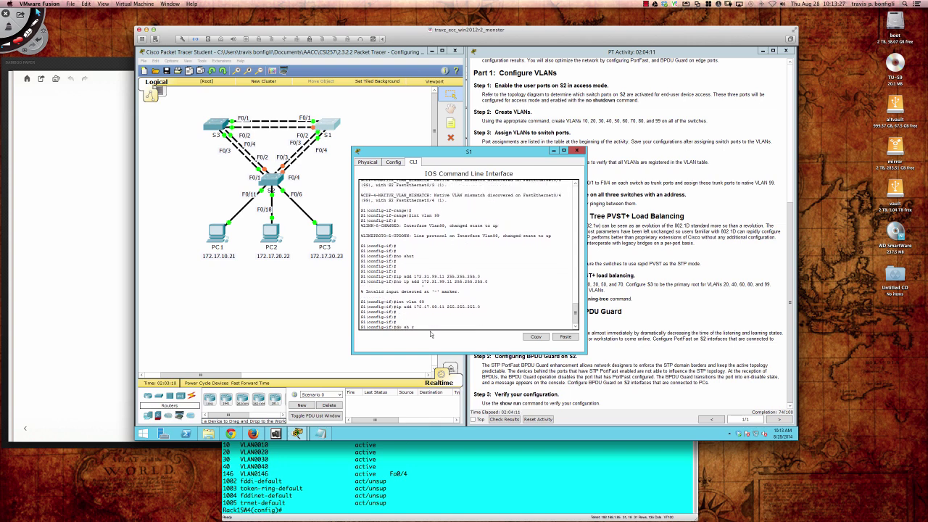
pyautogui.write('un')
pyautogui.press('Return')
pyautogui.press('space')
pyautogui.press('space')
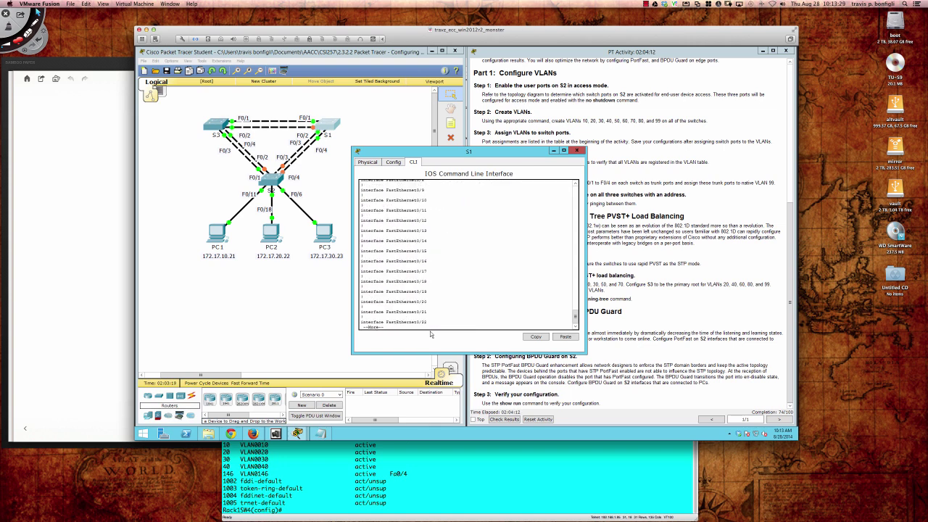
pyautogui.press('space')
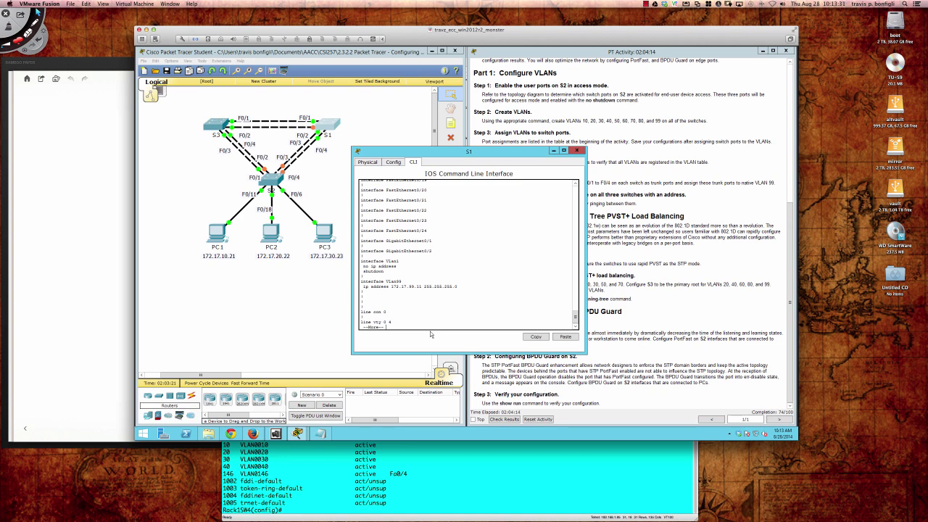
# Page to the end of S1's running configuration and set S2's VLAN 99 address to 172.17.99.12 with mask 255.255.255.0
pyautogui.press('space')
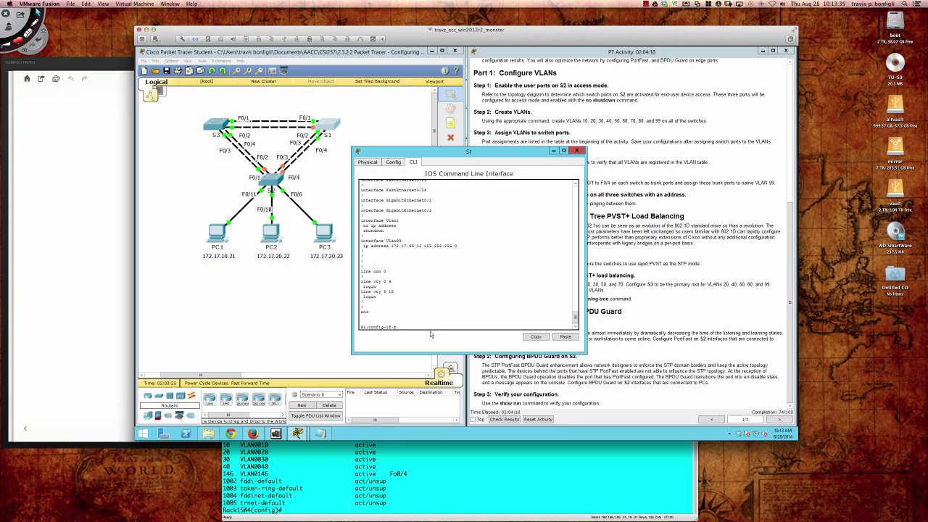
pyautogui.click(275, 174)
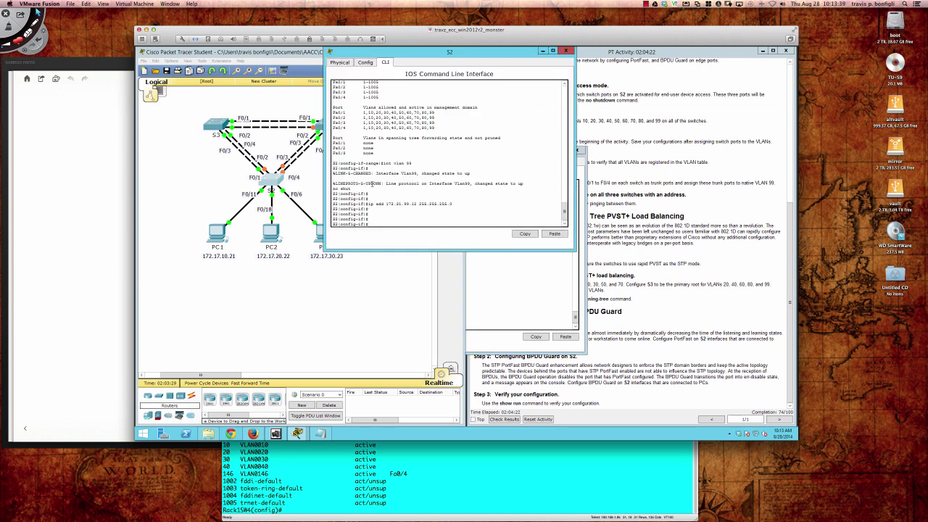
pyautogui.press('Return')
pyautogui.press('Return')
pyautogui.press('Return')
pyautogui.write('ip ')
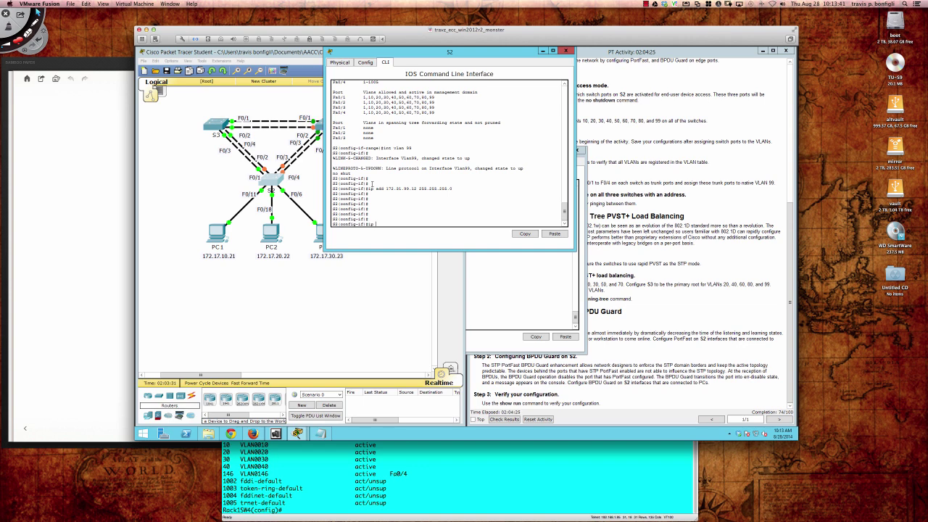
pyautogui.write('add 172.17.99.12')
pyautogui.press('Return')
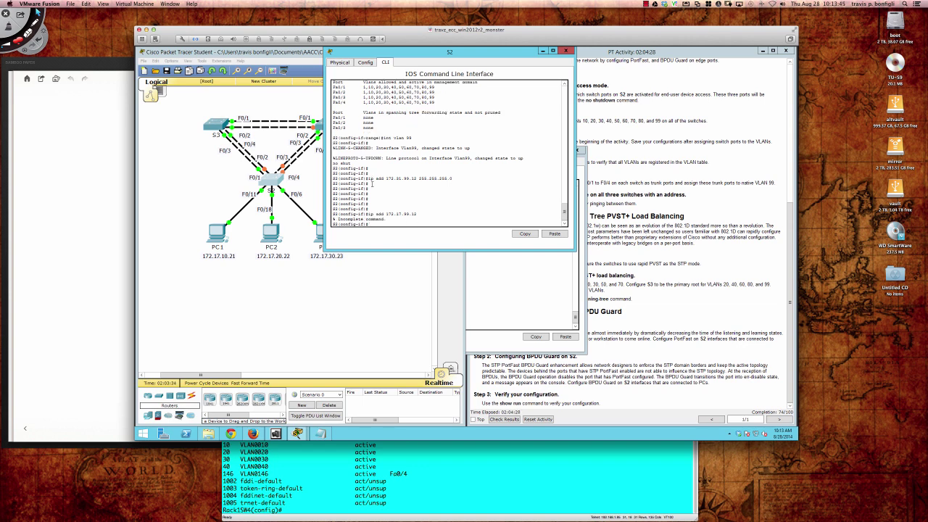
pyautogui.press('Up')
pyautogui.write('255.255.255.0')
pyautogui.press('Return')
pyautogui.press('Return')
pyautogui.press('Return')
pyautogui.press('Return')
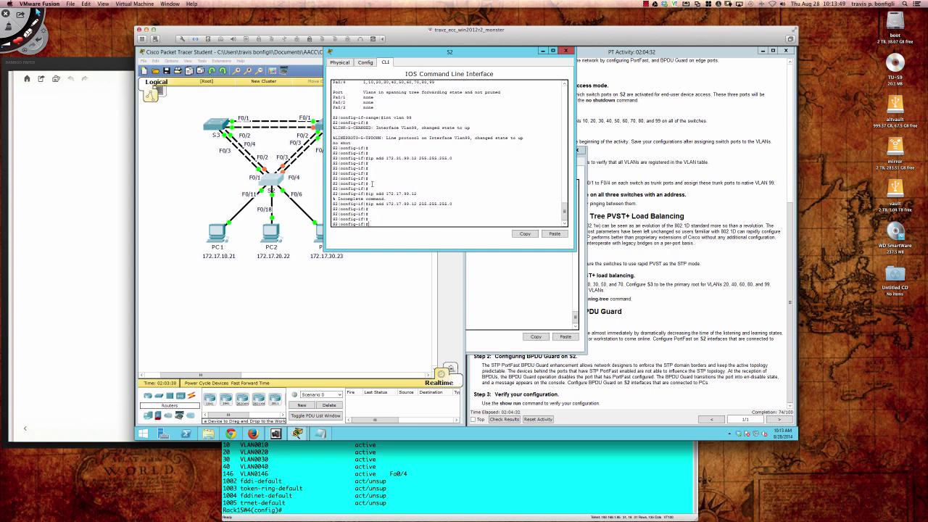
# Test connectivity from S2 with do ping 172.17.99.1
pyautogui.write('do ping')
pyautogui.write('172.17.99.1')
pyautogui.press('Return')
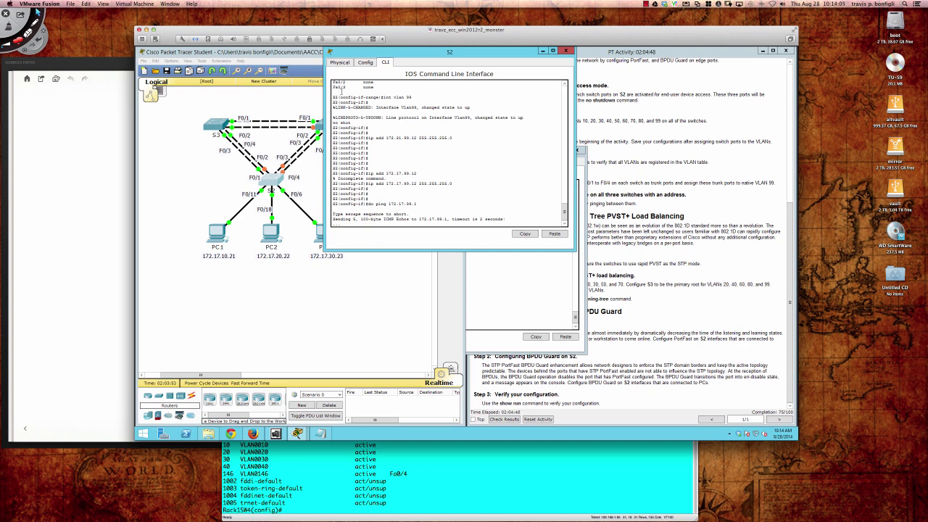
# On switch S3, set the VLAN 99 interface address to 172.17.99.13 with mask 255.255.255.0
pyautogui.click(219, 124)
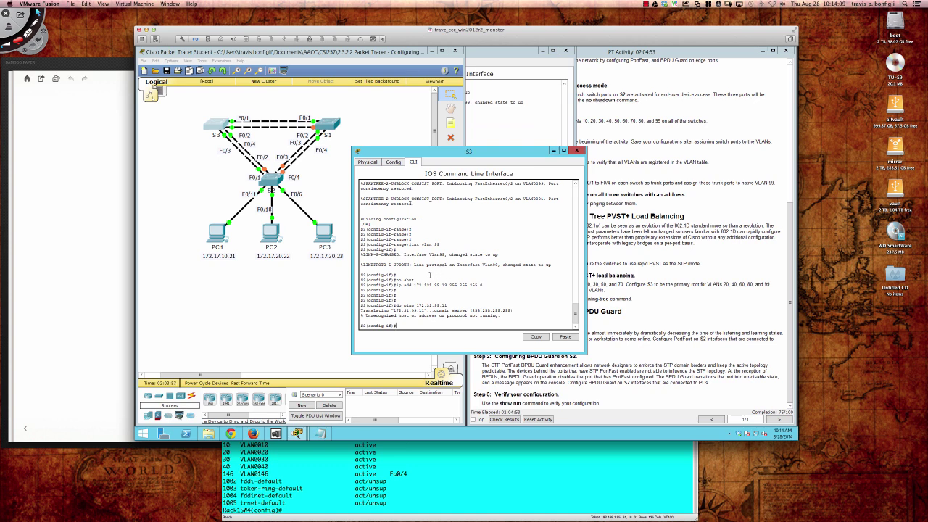
pyautogui.write('ip add 172.17.99.13 255.255.255.0')
pyautogui.press('Return')
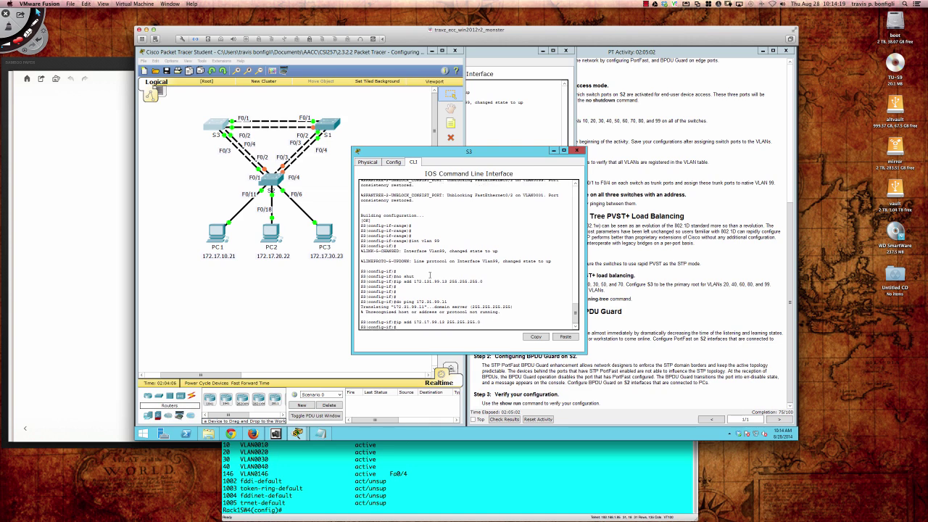
# Page through S3's interface summary with do sh ip int bri and check the activity's instructions
pyautogui.write('do sh ip int bri')
pyautogui.press('Return')
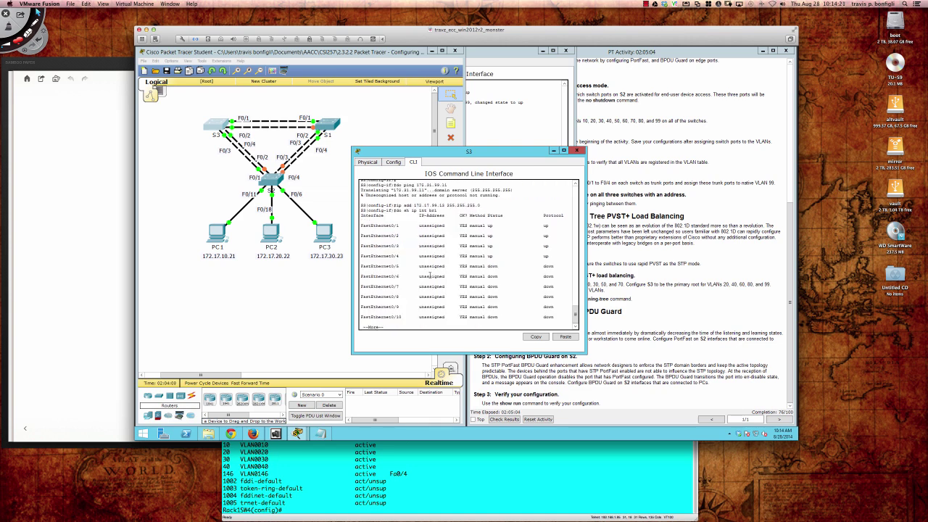
pyautogui.press('space')
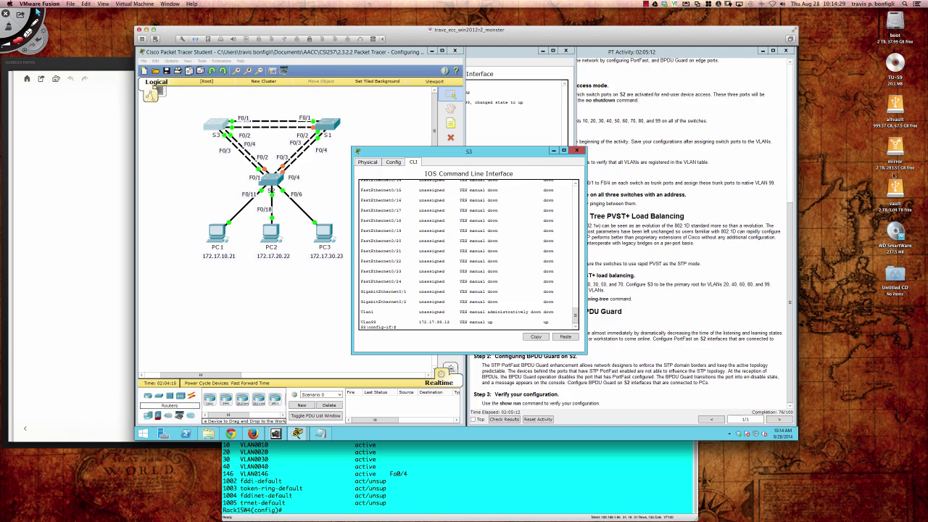
pyautogui.click(792, 212)
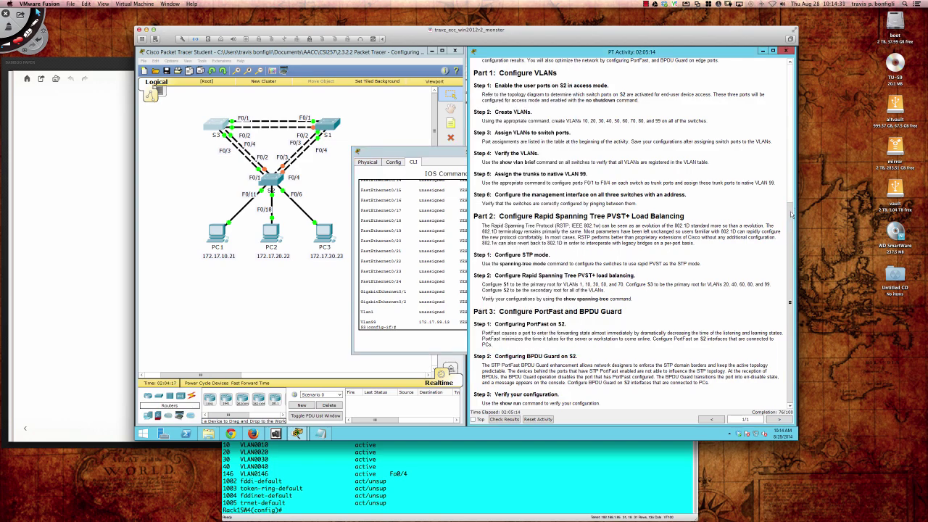
pyautogui.moveTo(791, 214)
pyautogui.mouseDown()
pyautogui.moveTo(797, 120)
pyautogui.moveTo(800, 103)
pyautogui.moveTo(796, 167)
pyautogui.moveTo(807, 102)
pyautogui.moveTo(787, 211)
pyautogui.mouseUp()
# Return S3 to privileged EXEC mode and save its configuration with wri mem
pyautogui.click(426, 269)
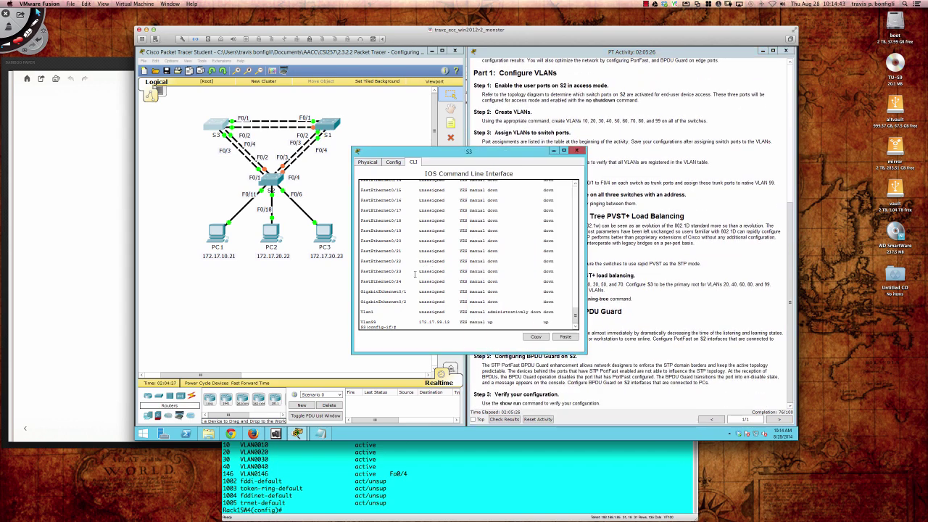
pyautogui.write('exit')
pyautogui.press('Return')
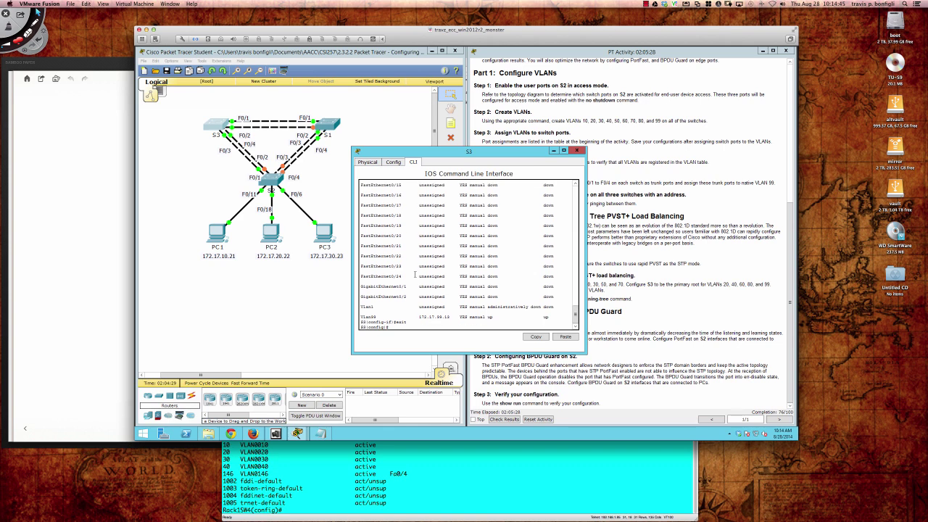
pyautogui.write('end')
pyautogui.press('Return')
pyautogui.press('Return')
pyautogui.press('Return')
pyautogui.press('Return')
pyautogui.press('Return')
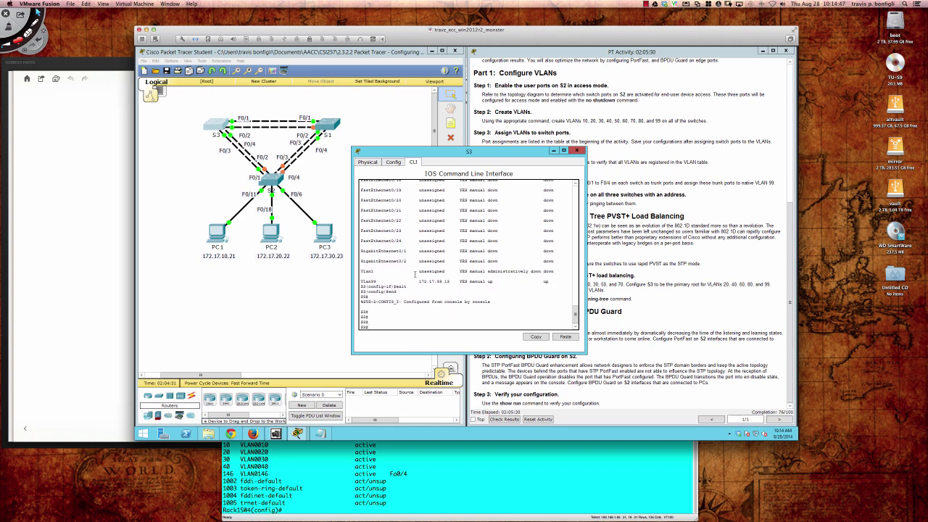
pyautogui.write('wri mem')
pyautogui.press('Return')
pyautogui.press('Return')
pyautogui.press('Return')
# Ping 172.17.99.11 once and 172.17.99.12 twice from S3, and close its window
pyautogui.write('ping ')
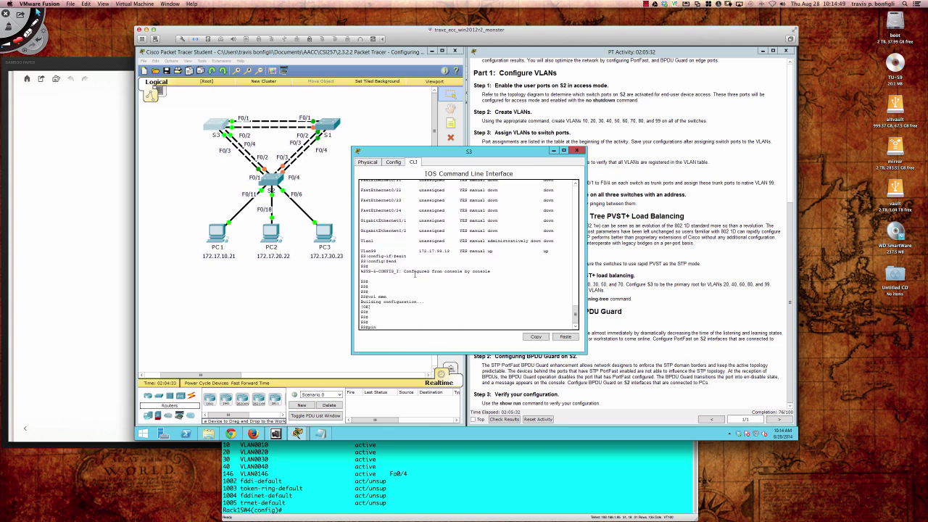
pyautogui.write('172.17.99.11')
pyautogui.press('Return')
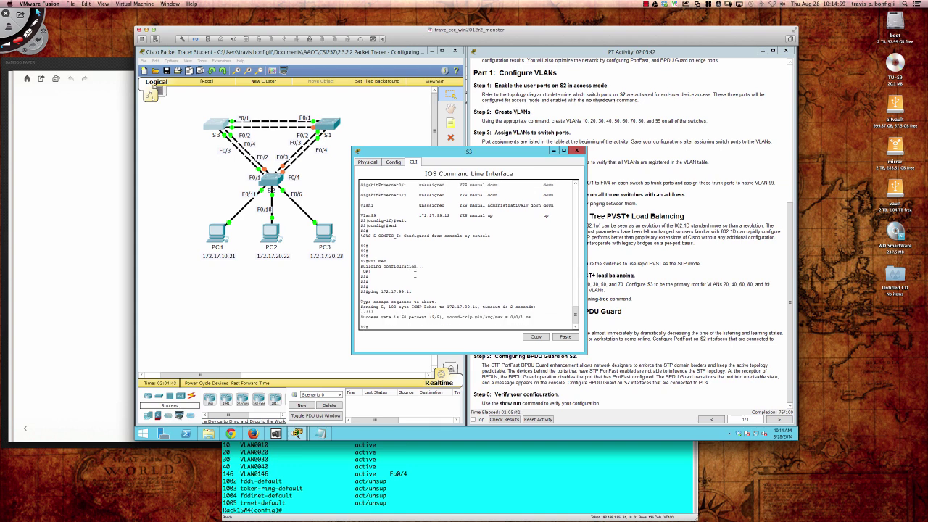
pyautogui.press('Up')
pyautogui.press('BackSpace')
pyautogui.write('2.17.99.12')
pyautogui.press('Return')
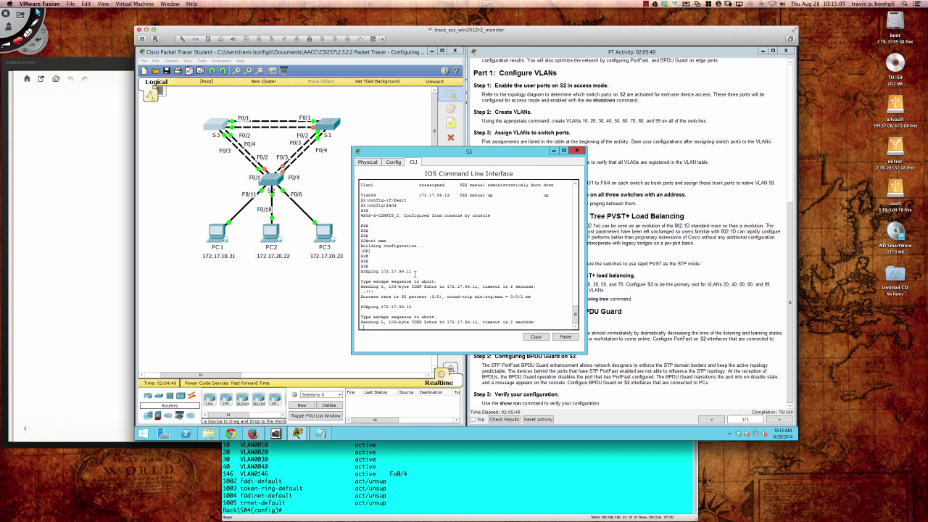
pyautogui.press('Up')
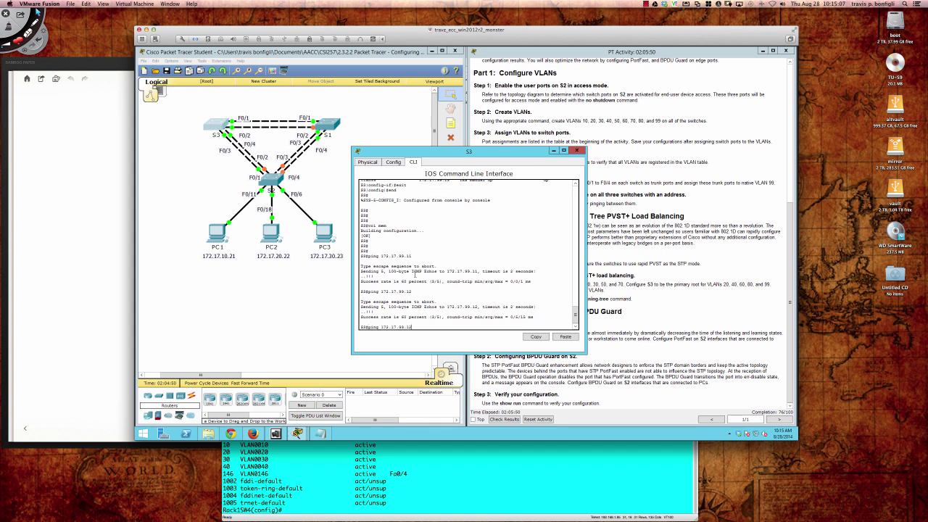
pyautogui.press('Return')
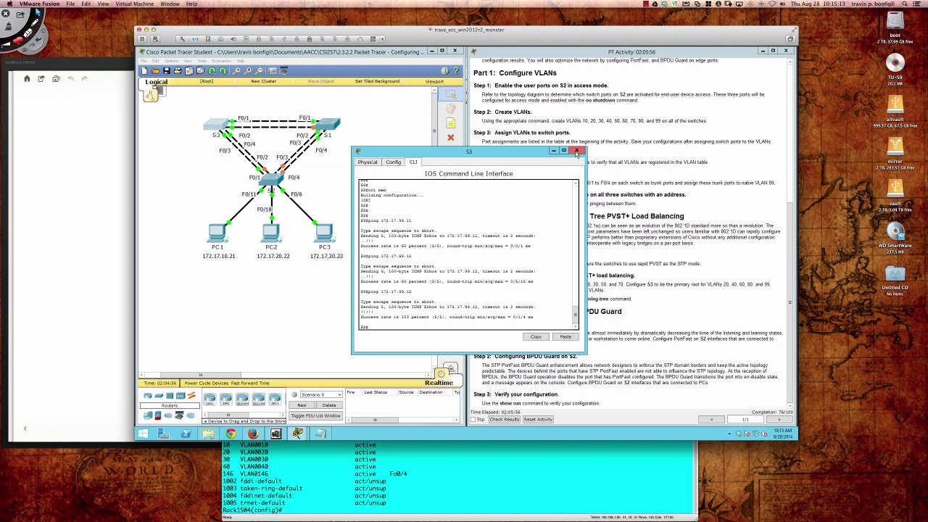
pyautogui.click(577, 151)
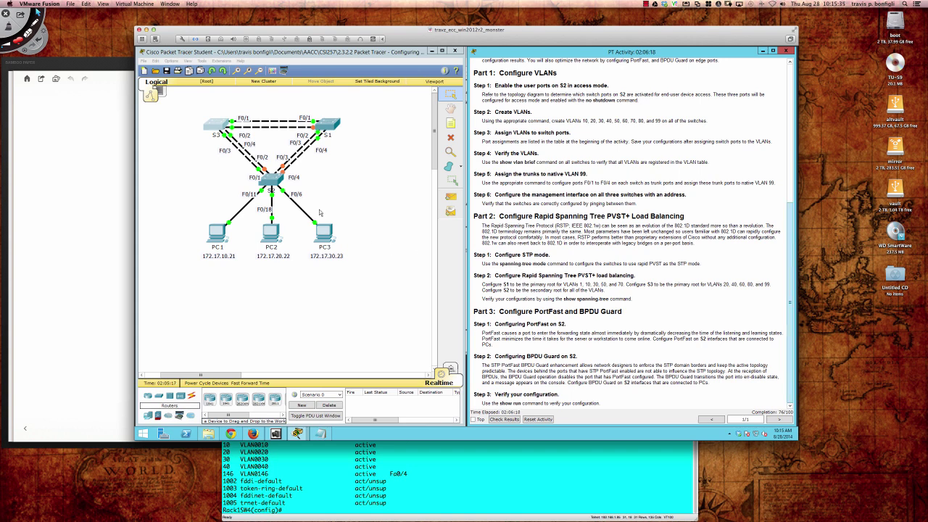
# Reopen the command-line windows of S1, S2 and S3 and stack them below the switches in the topology
pyautogui.click(328, 126)
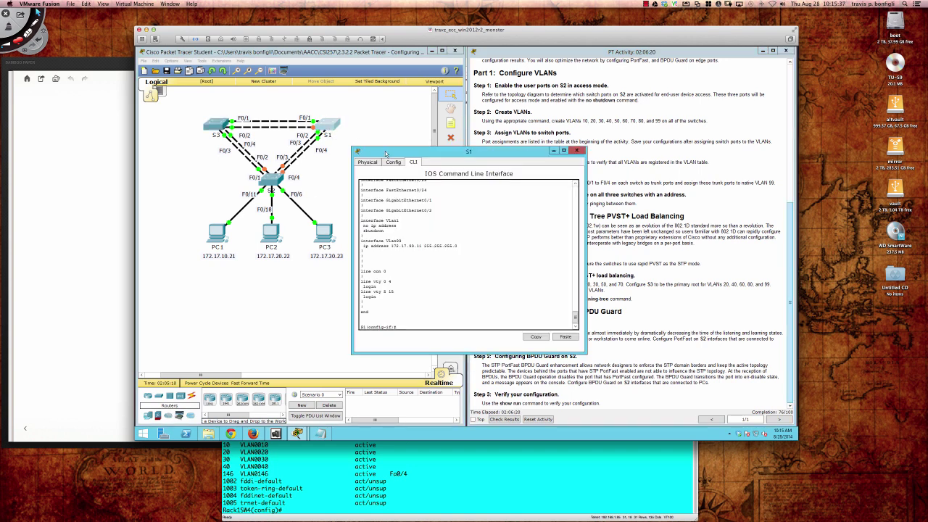
pyautogui.moveTo(384, 154); pyautogui.dragTo(230, 214)
pyautogui.click(272, 183)
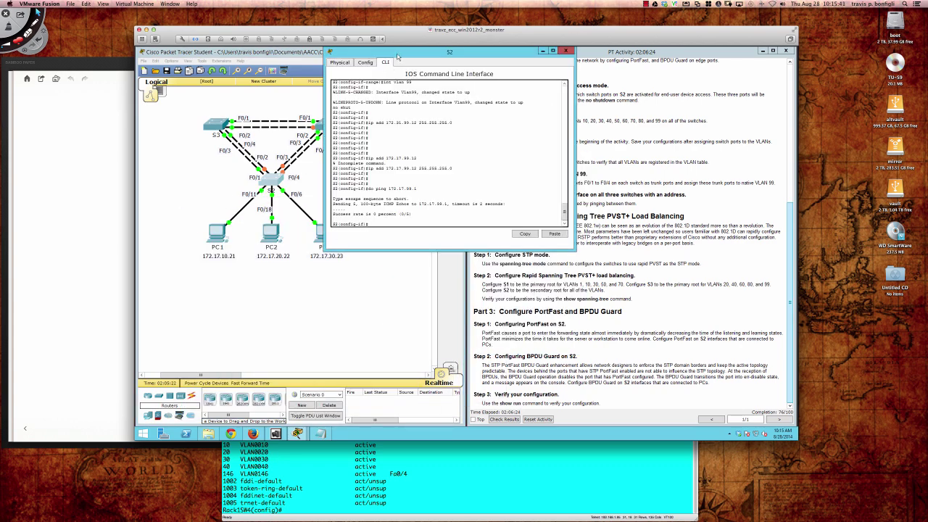
pyautogui.moveTo(397, 55); pyautogui.dragTo(241, 227)
pyautogui.click(211, 117)
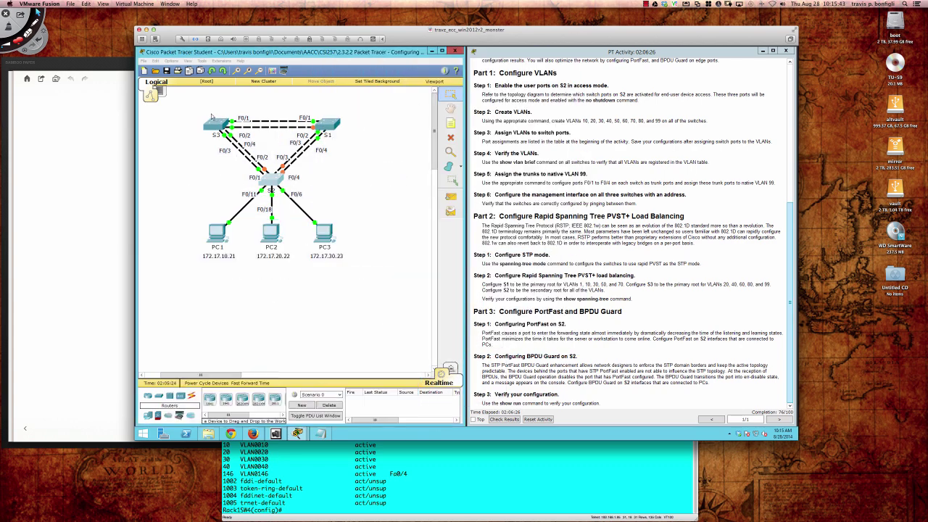
pyautogui.moveTo(216, 122); pyautogui.dragTo(220, 126)
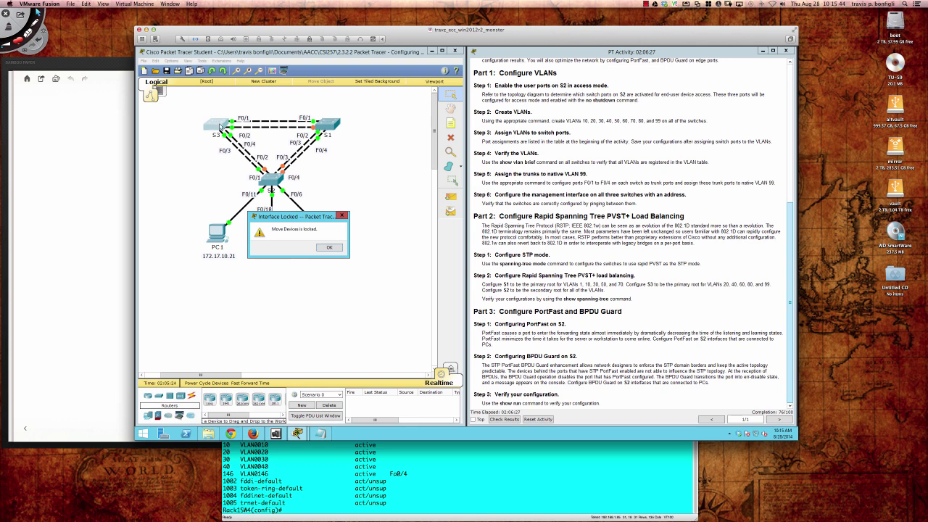
pyautogui.click(330, 248)
pyautogui.click(211, 127)
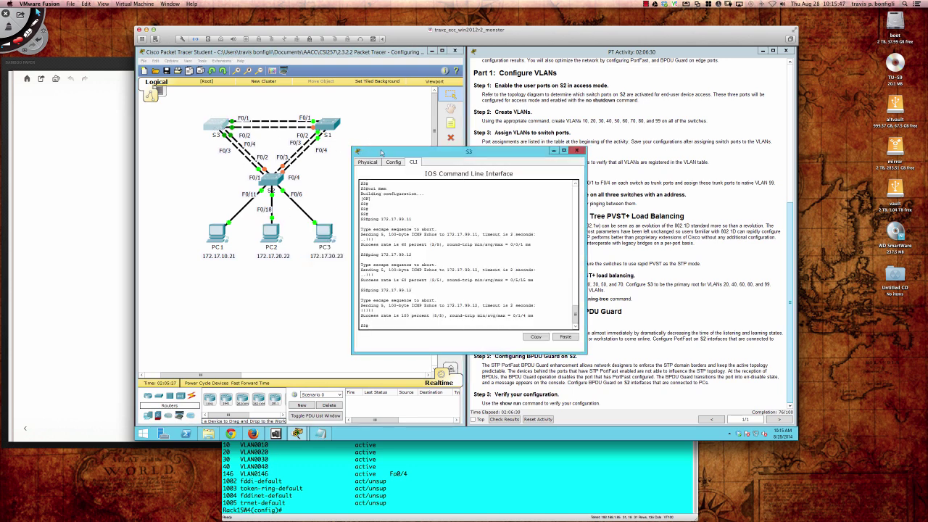
pyautogui.moveTo(384, 152); pyautogui.dragTo(214, 225)
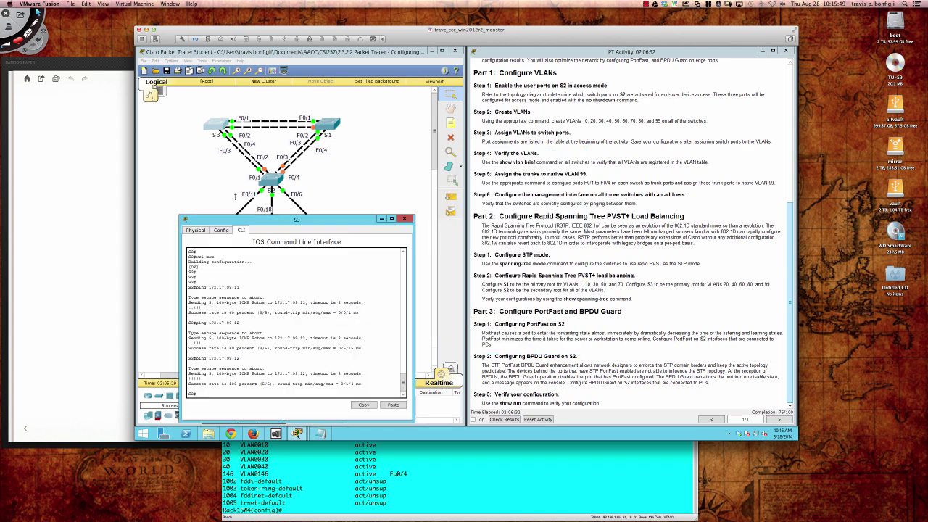
# On S1, return to global configuration mode and list the available modes with spanning-tree mode ?
pyautogui.click(325, 129)
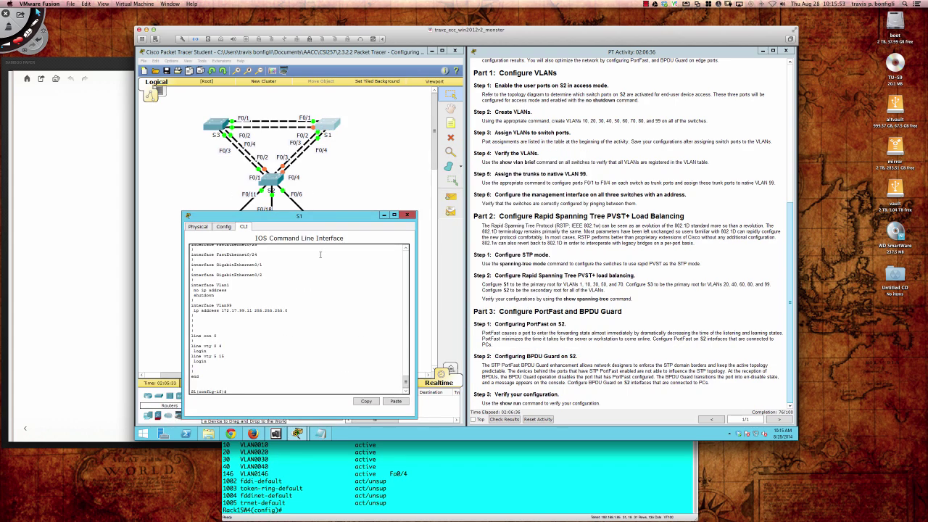
pyautogui.write('exit')
pyautogui.press('Return')
pyautogui.press('Return')
pyautogui.press('Return')
pyautogui.write('span')
pyautogui.press('Tab')
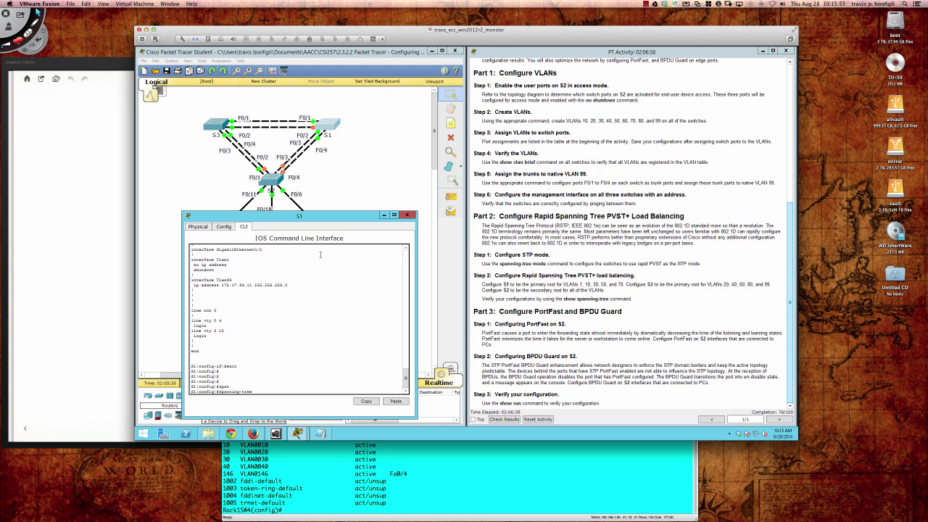
pyautogui.write('mode ?')
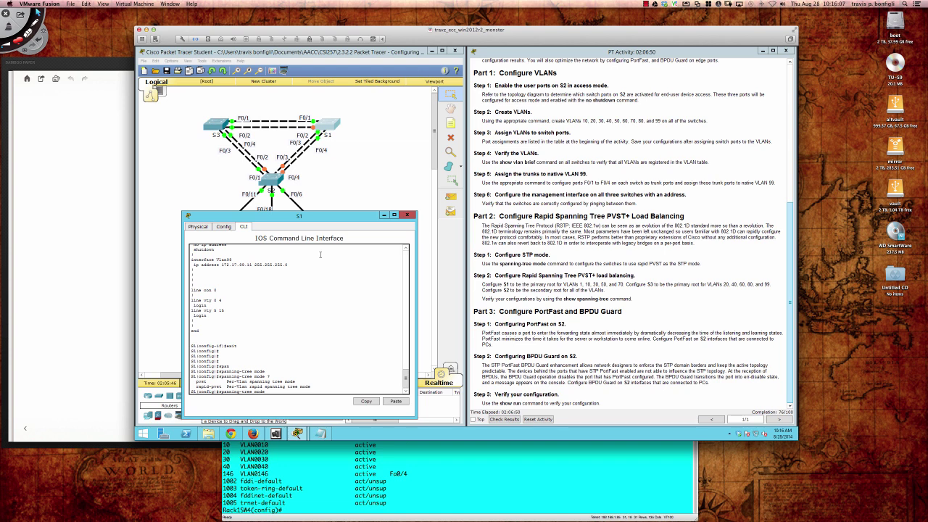
# Switch to Deskscribble, label S1's pvst mode option 802.1D with a red arrow, and mark the pvst entry and its description
pyautogui.hotkey('ctrl', 'shift', 'd')
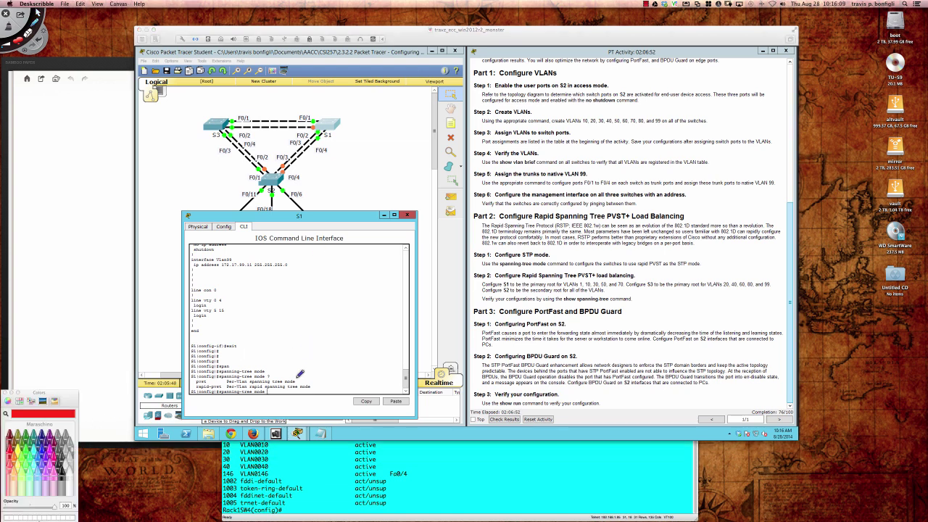
pyautogui.moveTo(295, 379)
pyautogui.mouseDown()
pyautogui.moveTo(307, 362)
pyautogui.moveTo(299, 368)
pyautogui.moveTo(309, 370)
pyautogui.moveTo(310, 351)
pyautogui.moveTo(338, 350)
pyautogui.moveTo(349, 332)
pyautogui.moveTo(347, 347)
pyautogui.moveTo(355, 346)
pyautogui.moveTo(319, 358)
pyautogui.mouseUp()
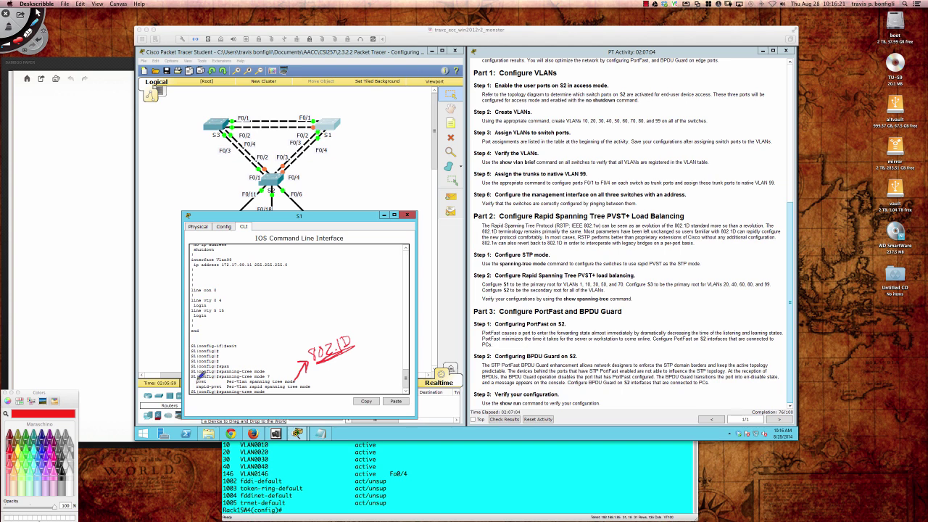
pyautogui.moveTo(198, 376); pyautogui.dragTo(207, 376)
pyautogui.moveTo(229, 379); pyautogui.dragTo(249, 379)
# Circle the Rapid Spanning Tree PVST+ load balancing heading, label it TE, and underline the S1 primary and S2 secondary root requirements
pyautogui.moveTo(574, 266)
pyautogui.mouseDown()
pyautogui.moveTo(478, 273)
pyautogui.moveTo(641, 278)
pyautogui.moveTo(629, 264)
pyautogui.mouseUp()
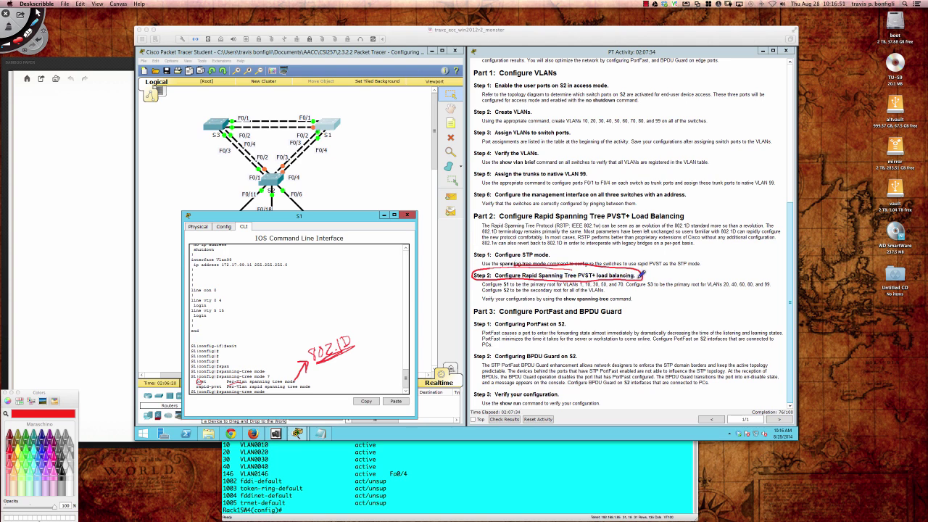
pyautogui.moveTo(639, 276); pyautogui.dragTo(667, 288)
pyautogui.moveTo(504, 289); pyautogui.dragTo(587, 288)
pyautogui.moveTo(503, 293); pyautogui.dragTo(605, 292)
# Circle pvst again and label the rapid-pvst option RSTP with an arrow, ending in SketchBook Express with the spanning-tree history notes
pyautogui.moveTo(202, 377)
pyautogui.mouseDown()
pyautogui.moveTo(196, 380)
pyautogui.moveTo(209, 378)
pyautogui.mouseUp()
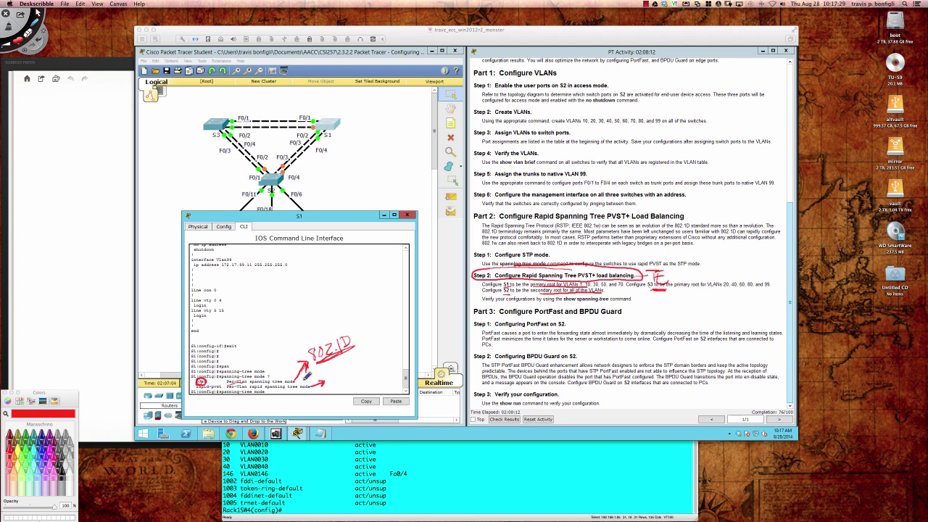
pyautogui.moveTo(328, 374); pyautogui.dragTo(358, 366)
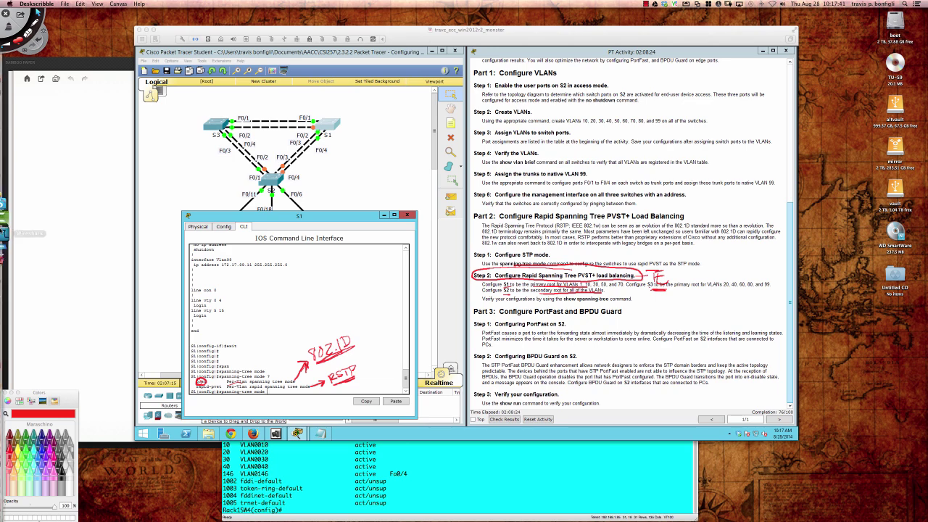
pyautogui.click(16, 226)
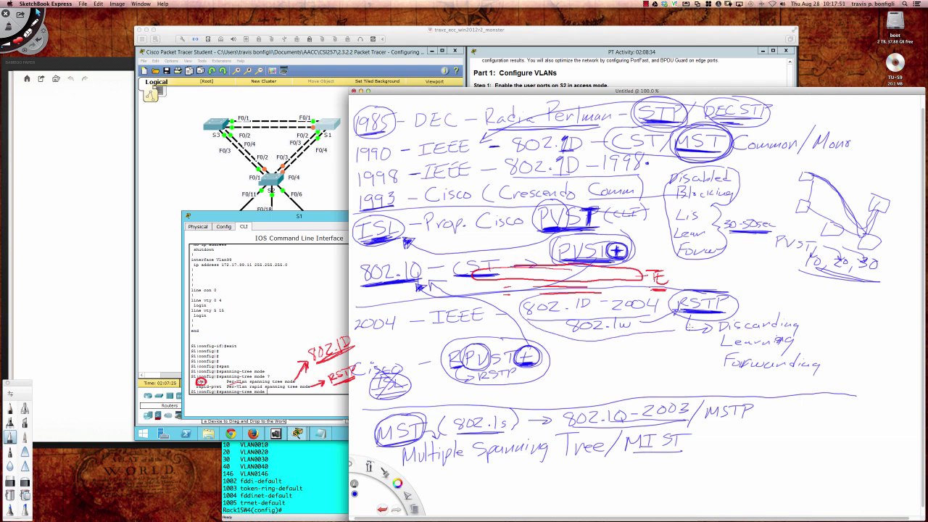
# Circle RSTP again in the spanning-tree history notes, and hide SketchBook Express to return to Deskscribble
pyautogui.moveTo(675, 327); pyautogui.dragTo(741, 307)
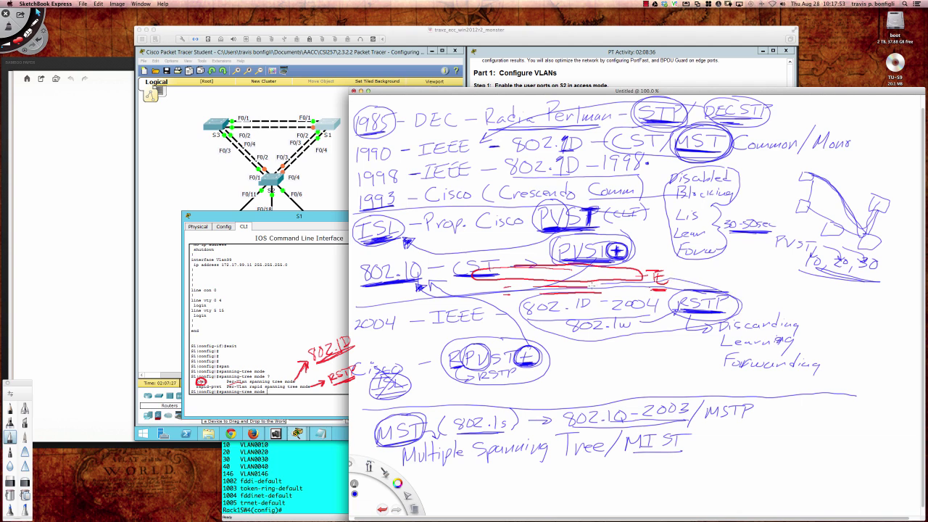
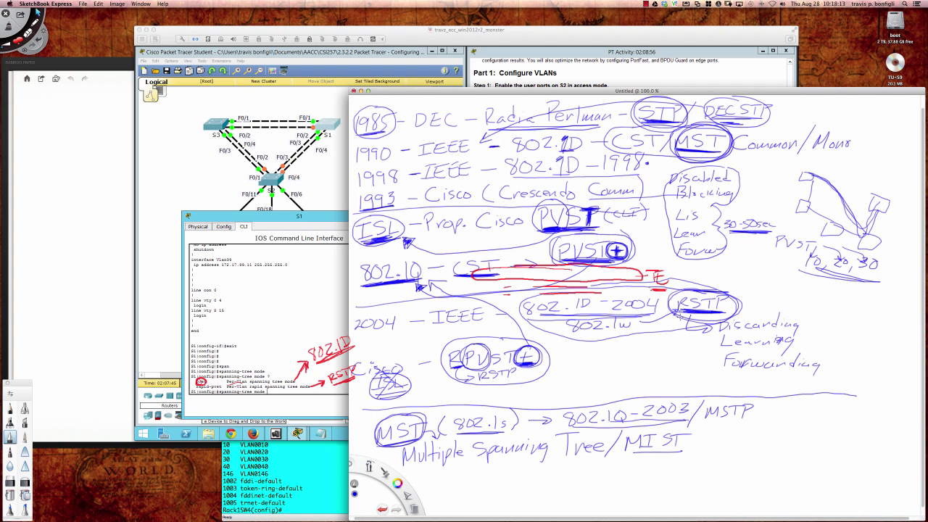
pyautogui.press('super+w')
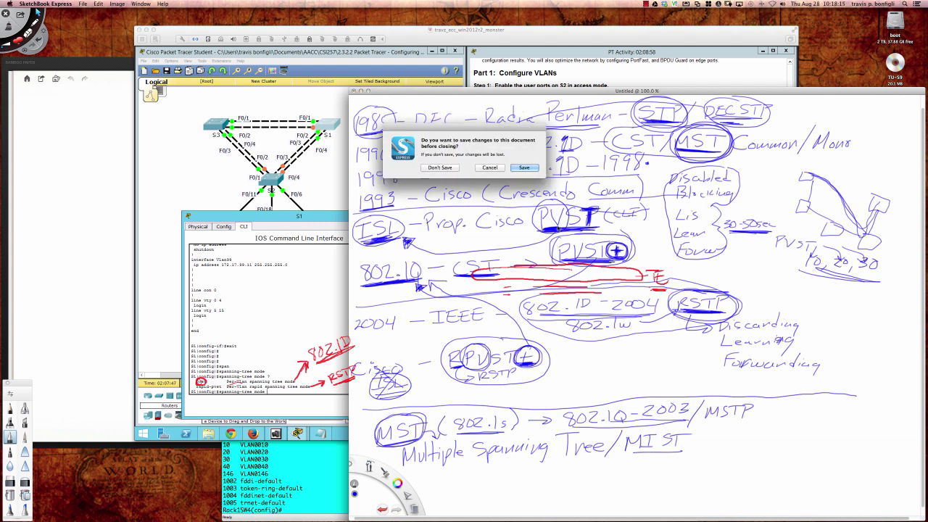
pyautogui.click(490, 168)
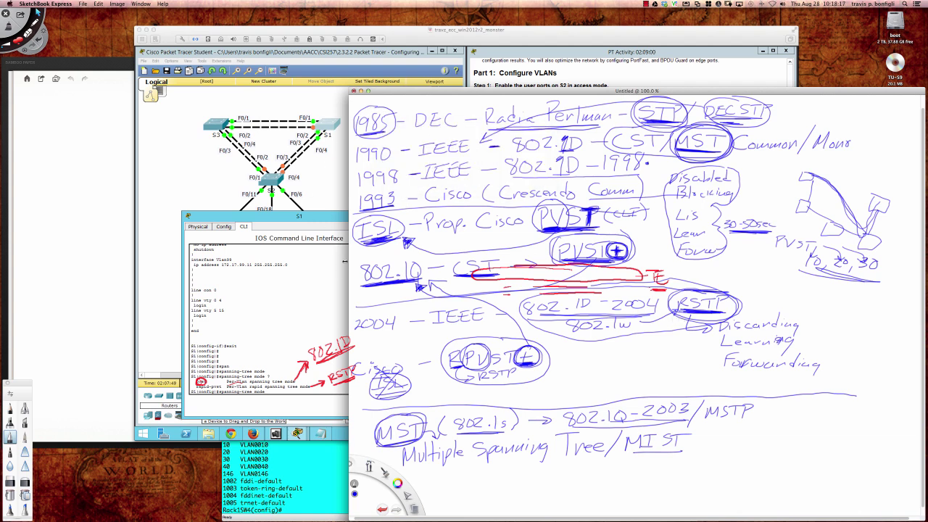
pyautogui.press('super+h')
pyautogui.press('super+Tab')
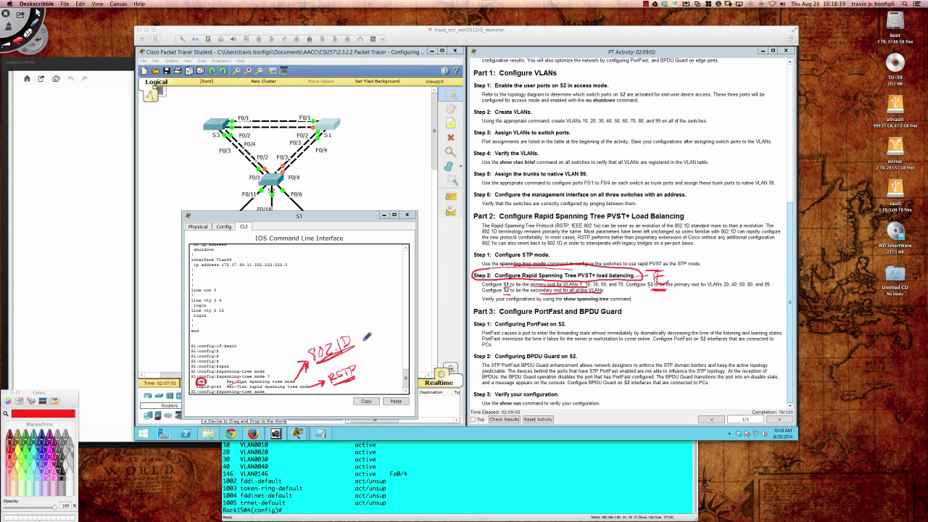
# Clear the old annotations, mark S1's rapid-pvst entry in red and label it RSTP with an arrow, ending with the marks erased
pyautogui.press('super+n')
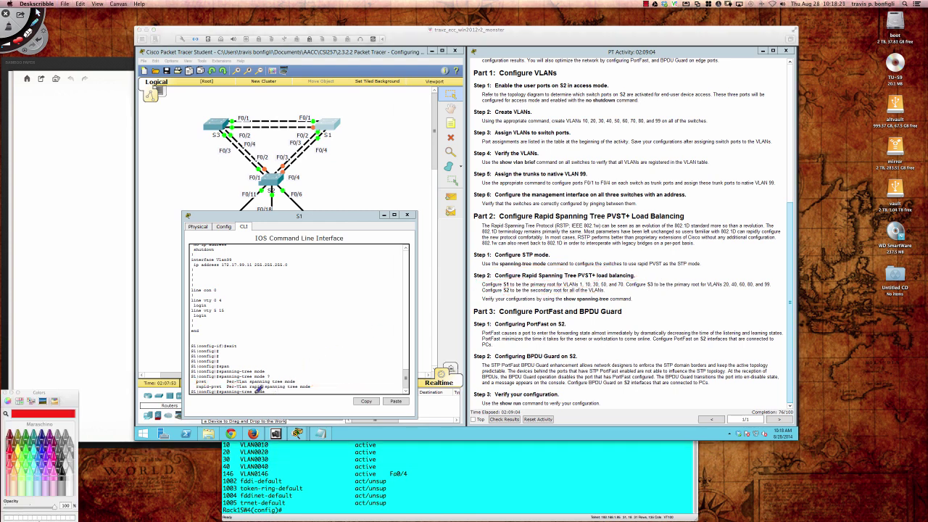
pyautogui.moveTo(211, 382)
pyautogui.mouseDown()
pyautogui.moveTo(197, 385)
pyautogui.moveTo(222, 384)
pyautogui.moveTo(211, 381)
pyautogui.mouseUp()
pyautogui.moveTo(310, 387); pyautogui.dragTo(325, 379)
pyautogui.moveTo(327, 377)
pyautogui.mouseDown()
pyautogui.moveTo(332, 366)
pyautogui.moveTo(358, 364)
pyautogui.moveTo(346, 365)
pyautogui.mouseUp()
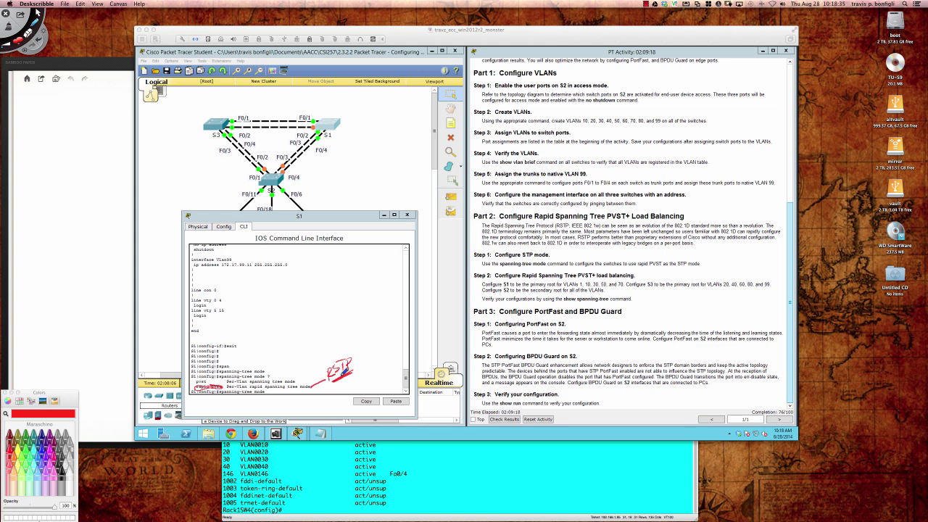
pyautogui.moveTo(345, 371)
pyautogui.mouseDown()
pyautogui.moveTo(341, 355)
pyautogui.moveTo(355, 362)
pyautogui.moveTo(362, 354)
pyautogui.moveTo(361, 368)
pyautogui.mouseUp()
pyautogui.moveTo(304, 368); pyautogui.dragTo(335, 344)
pyautogui.press('Delete')
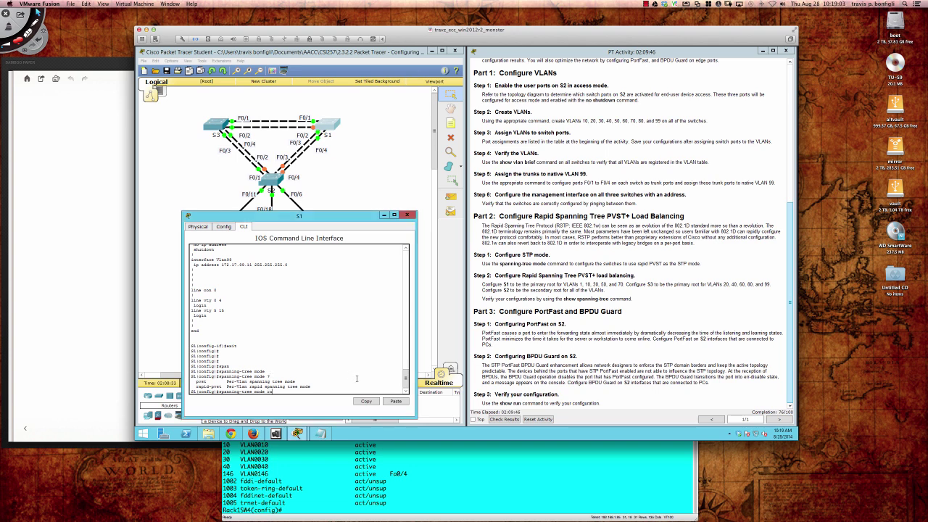
# Set S1's spanning-tree mode to rapid-pvst
pyautogui.press('Tab')
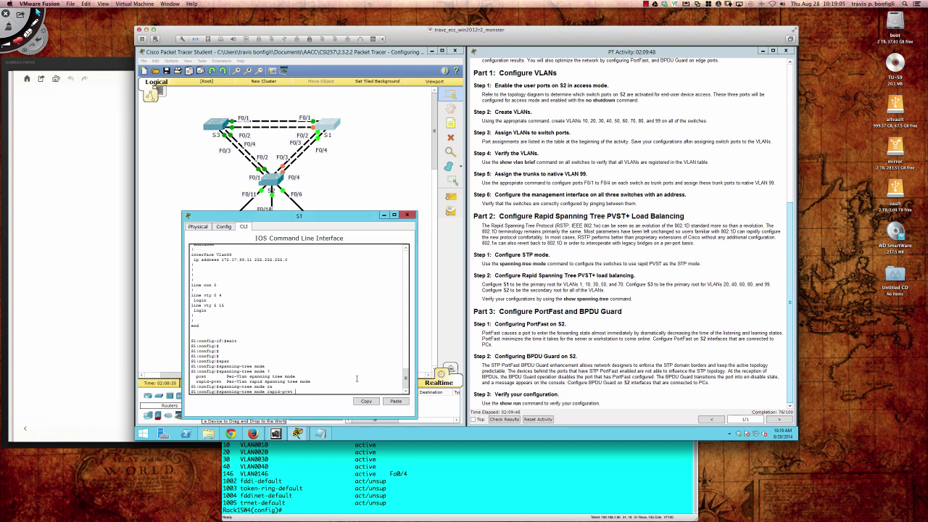
pyautogui.press('Return')
pyautogui.press('Return')
pyautogui.press('Return')
pyautogui.press('Return')
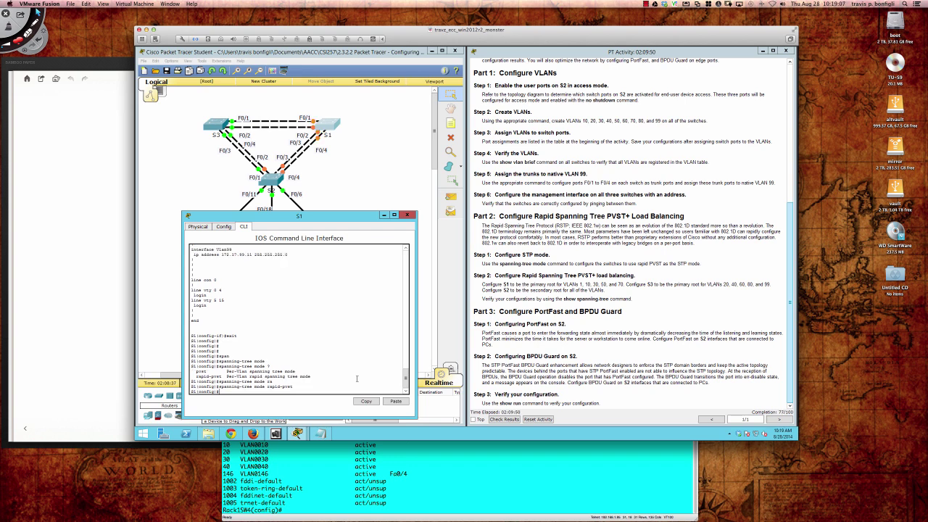
# Display S1's per-VLAN spanning-tree details with do sh span
pyautogui.write('do sh')
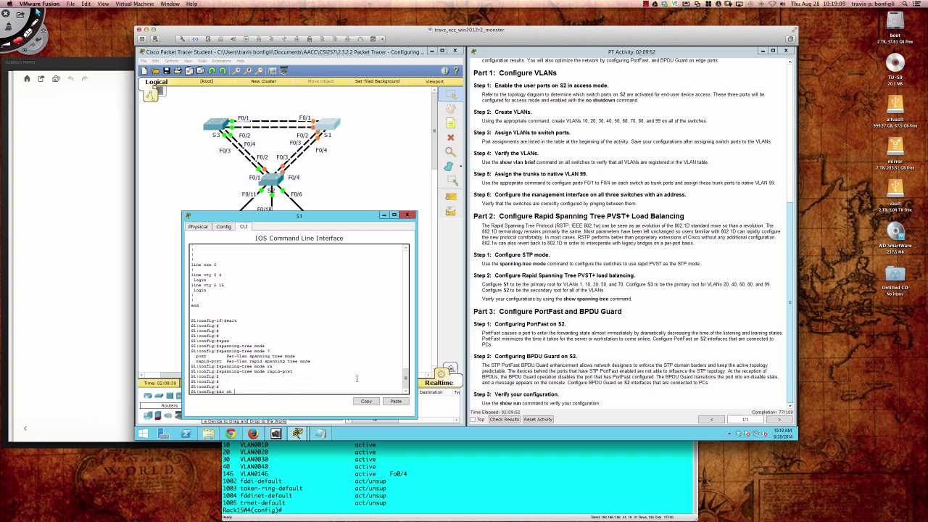
pyautogui.write(' span')
pyautogui.press('Return')
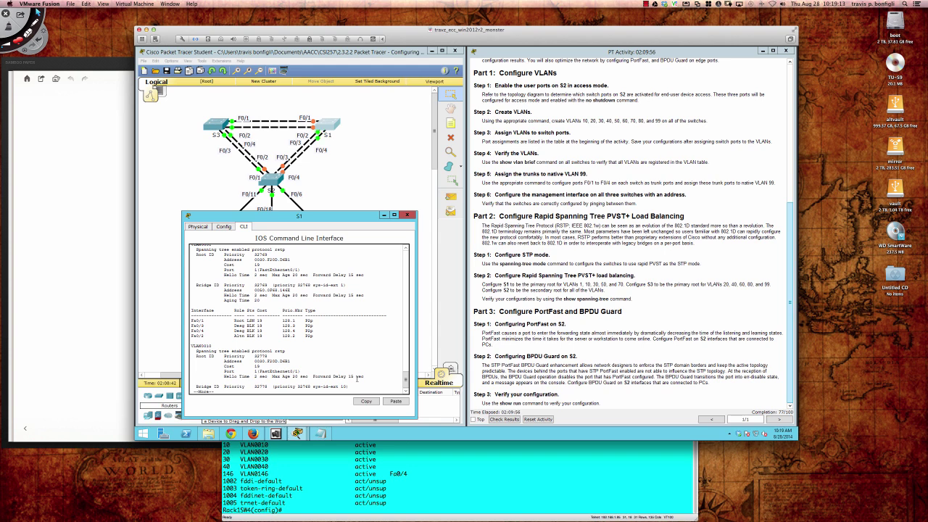
# Circle the spanning tree enabled protocol rstp line in Deskscribble, undo the circle and return to S1's CLI
pyautogui.press('shift+super+d')
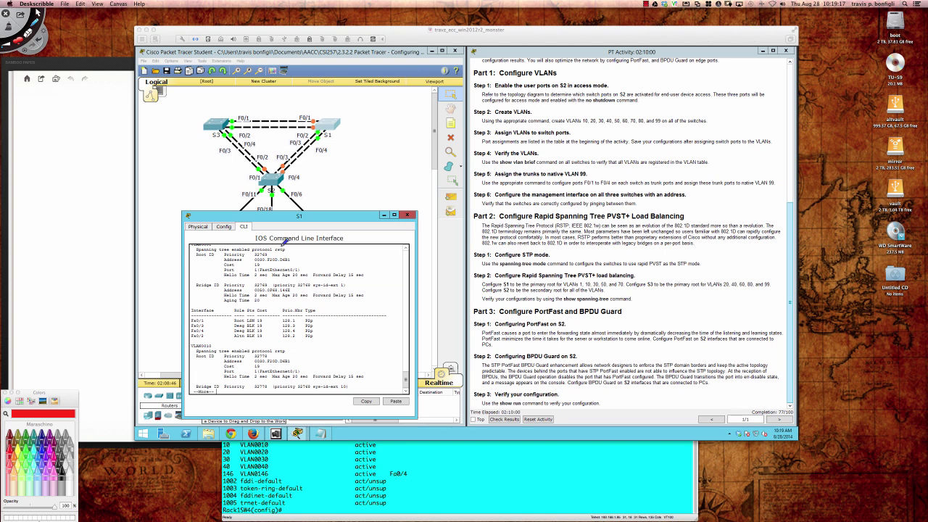
pyautogui.moveTo(281, 244)
pyautogui.mouseDown()
pyautogui.moveTo(192, 248)
pyautogui.moveTo(290, 250)
pyautogui.moveTo(273, 242)
pyautogui.mouseUp()
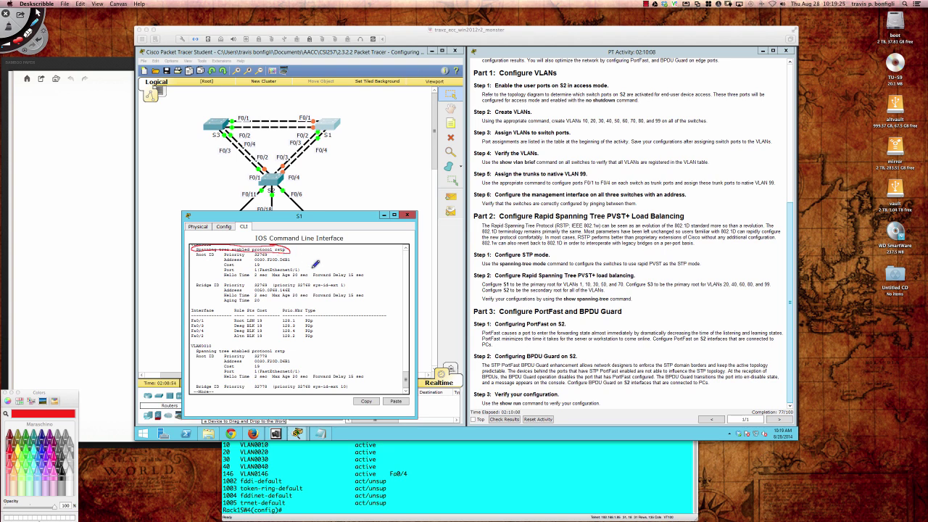
pyautogui.press('super+z')
pyautogui.press('Escape')
pyautogui.click(312, 268)
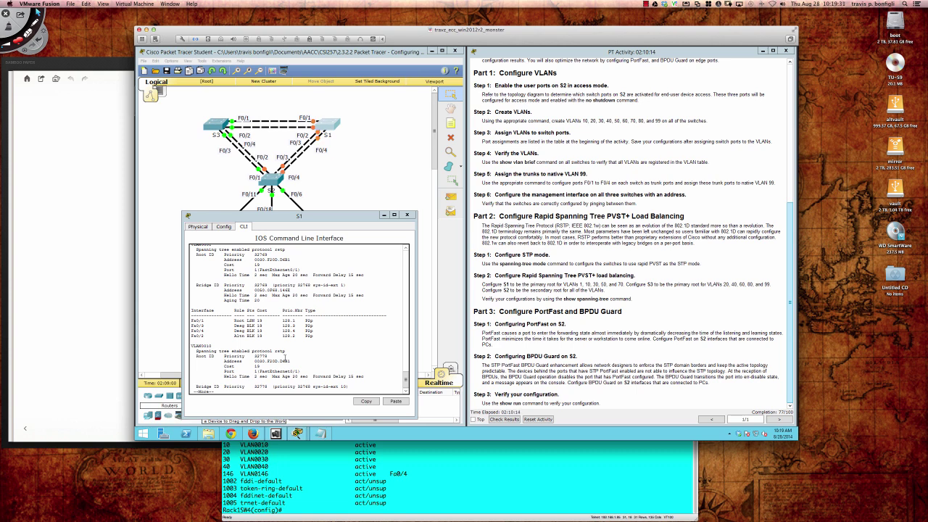
# Quit the paged output, run do show span summ on S1 and highlight the line stating the switch's spanning-tree mode
pyautogui.click(299, 385)
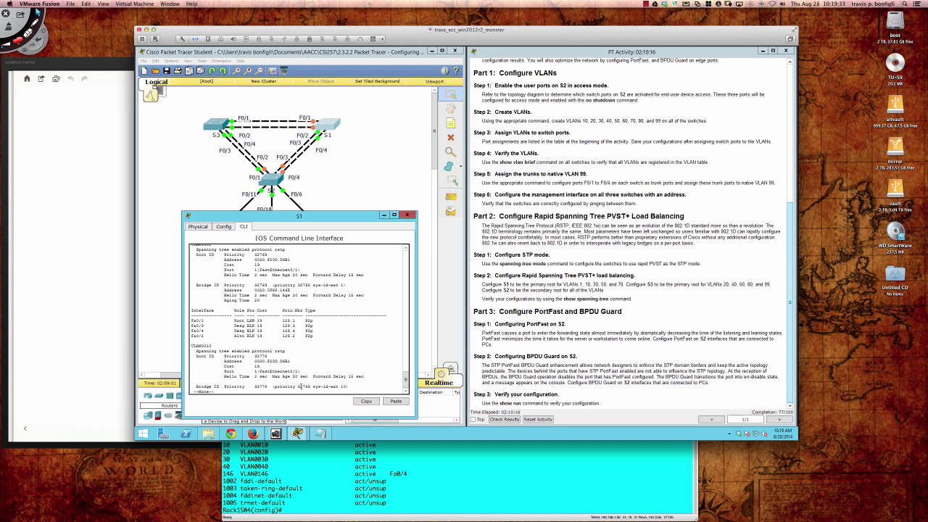
pyautogui.press('q')
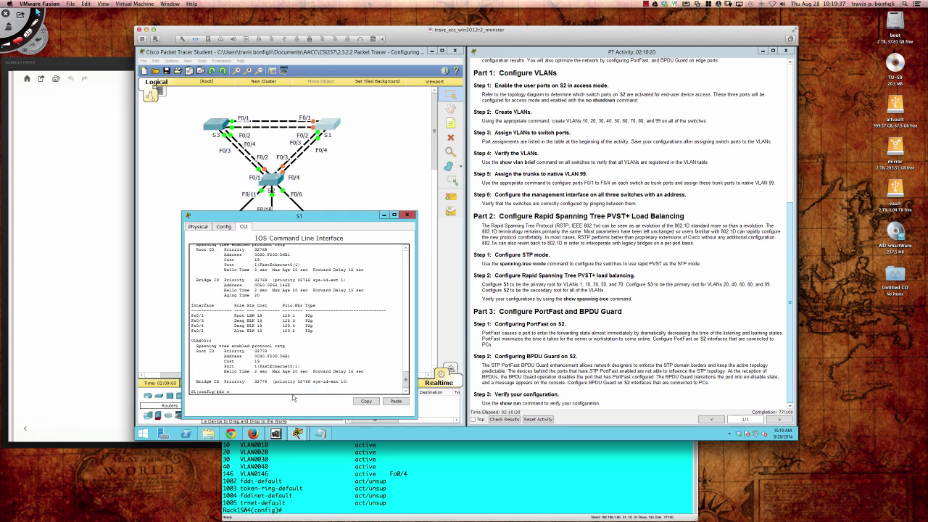
pyautogui.write('do show span summ')
pyautogui.press('Return')
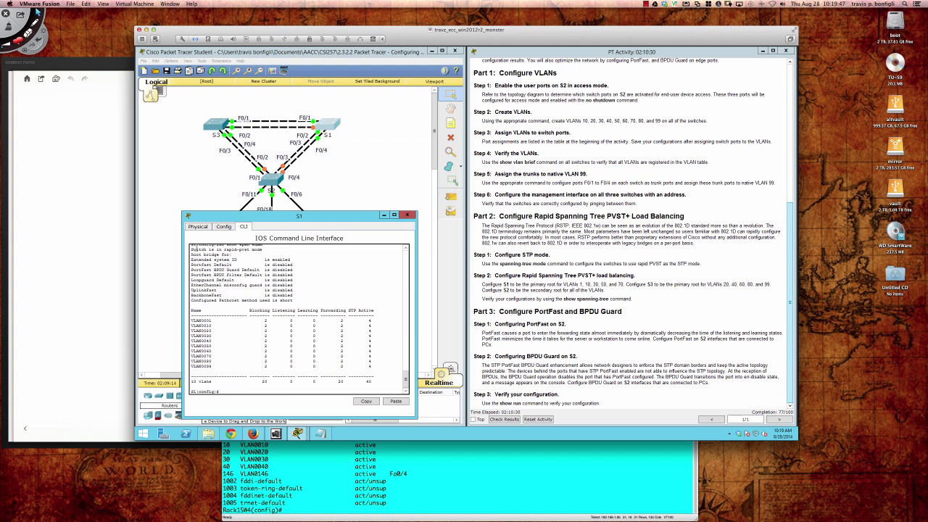
pyautogui.moveTo(190, 249); pyautogui.dragTo(264, 249)
# Display S1's trunk interfaces with do sh int trun and page to the end of the output
pyautogui.click(228, 389)
pyautogui.write('do sh int trun')
pyautogui.press('Return')
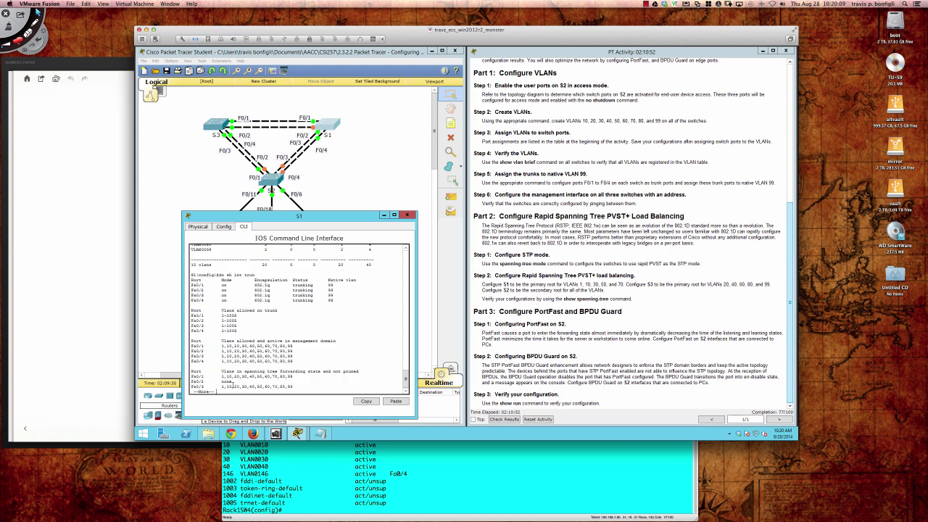
pyautogui.press('space')
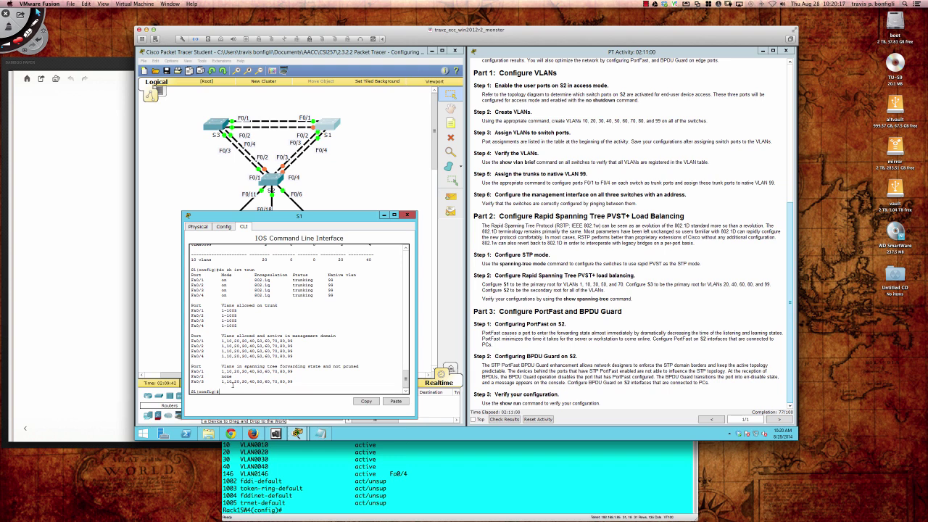
pyautogui.press('Return')
pyautogui.press('Return')
pyautogui.press('Return')
pyautogui.press('Return')
pyautogui.press('Return')
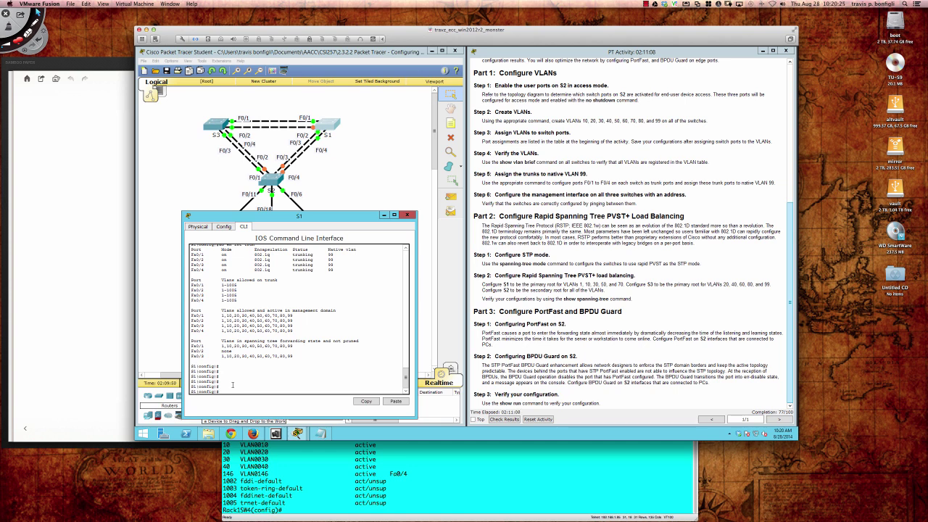
# Look up the accepted VLAN argument on S1 with spanning-tree vlan ?
pyautogui.write('sp')
pyautogui.press('Tab')
pyautogui.write('m')
pyautogui.press('BackSpace')
pyautogui.write('vla')
pyautogui.press('Tab')
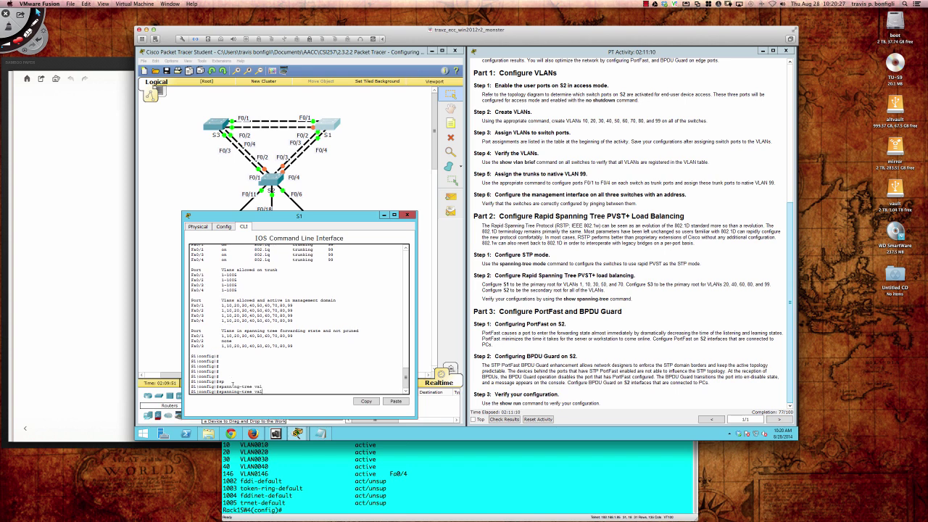
pyautogui.write('a')
pyautogui.press('Tab')
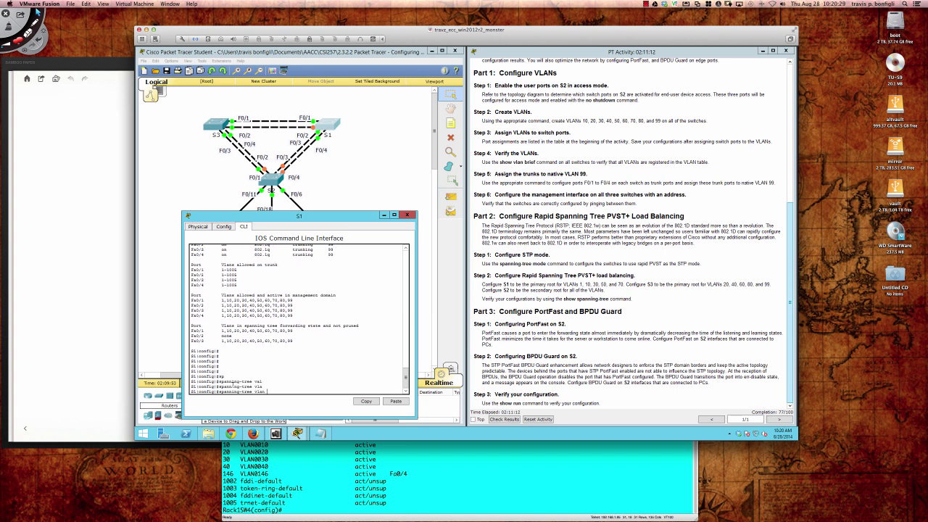
pyautogui.write('?')
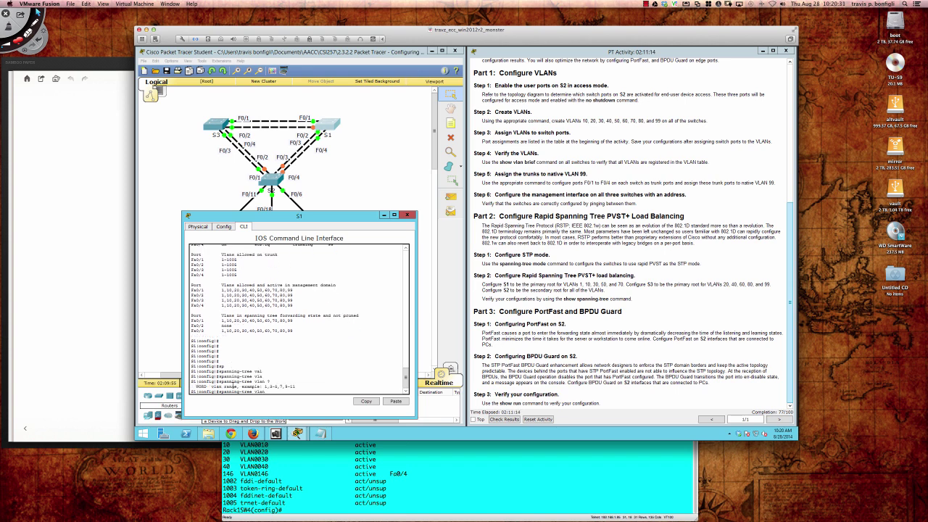
# Make S1 the primary root for VLANs 1,10,30,50,70, checking the available root options along the way
pyautogui.write('1,10,20,30')
pyautogui.write(' ?')
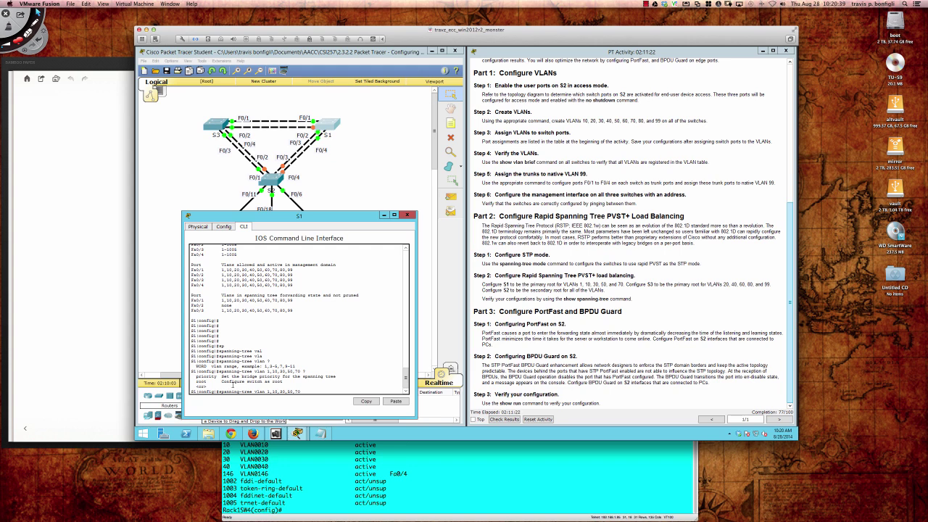
pyautogui.write('root ?')
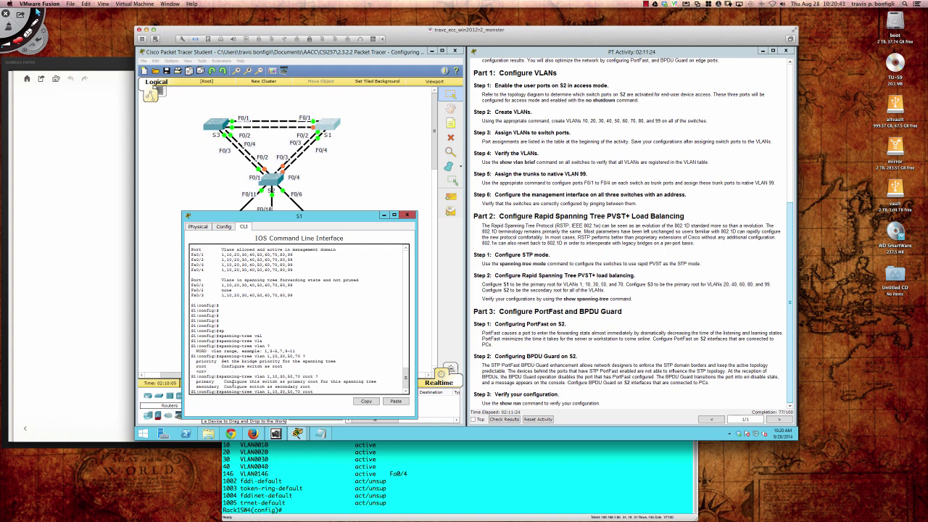
pyautogui.write('prim')
pyautogui.press('Tab')
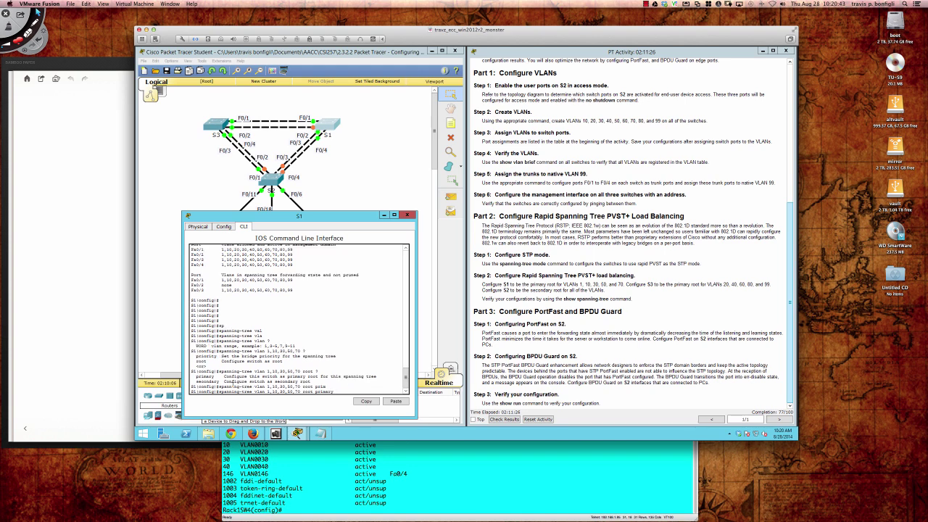
pyautogui.press('Return')
pyautogui.press('Return')
# Display S1's running configuration and examine the priority value on the spanning-tree vlan 1,10,30,50,70 line
pyautogui.write('do s')
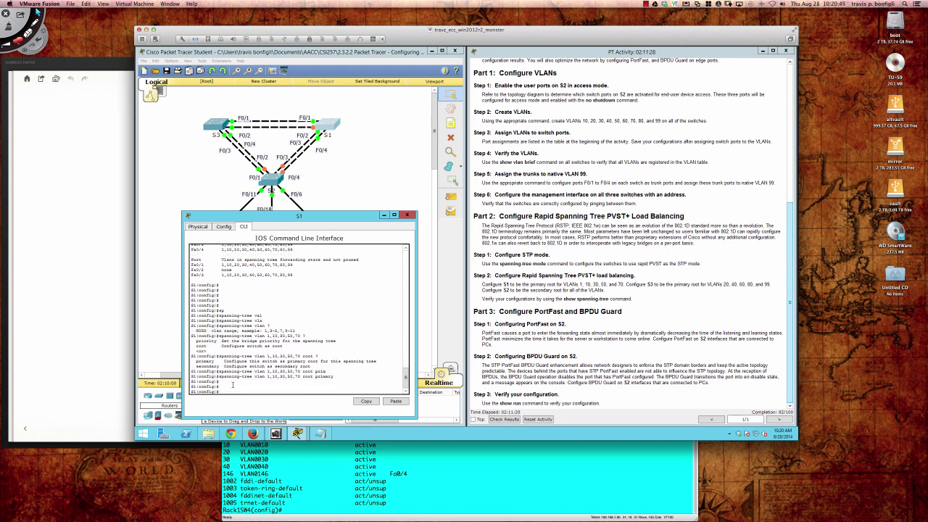
pyautogui.write('h run')
pyautogui.press('Return')
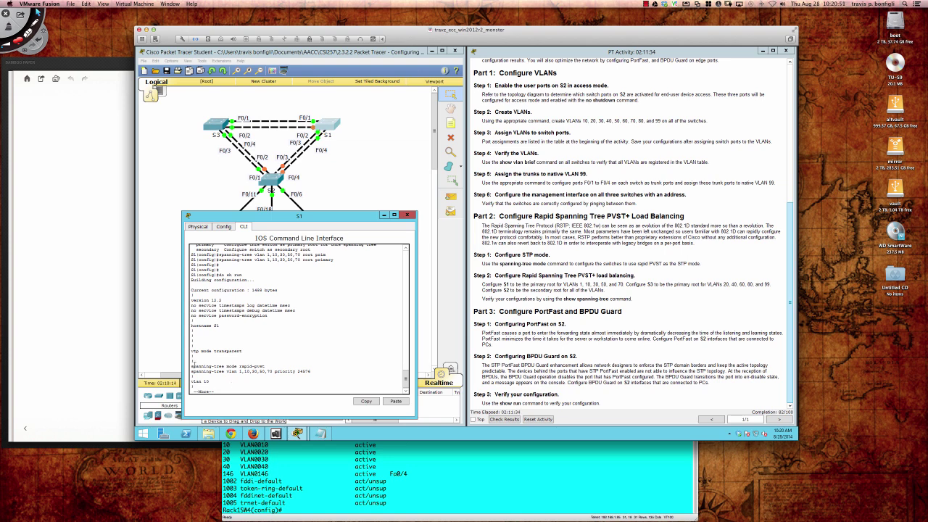
pyautogui.moveTo(191, 371); pyautogui.dragTo(312, 372)
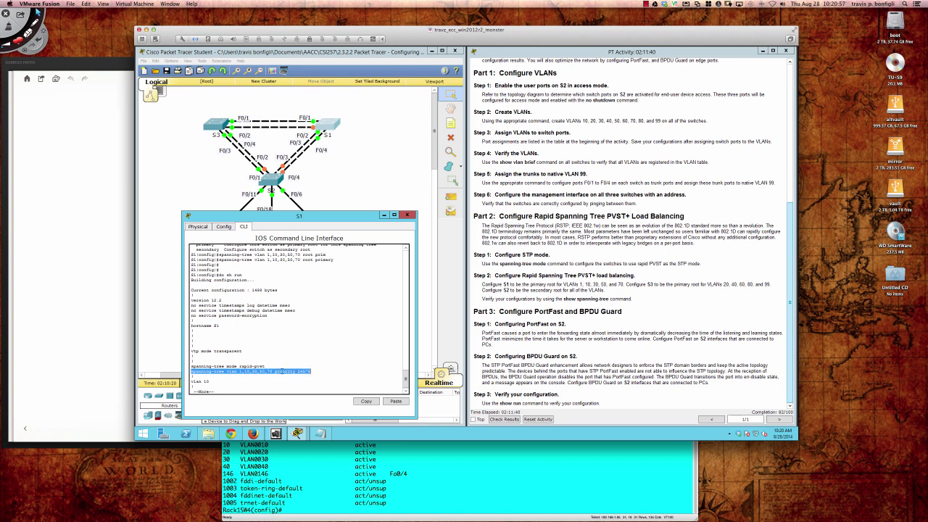
pyautogui.click(297, 370)
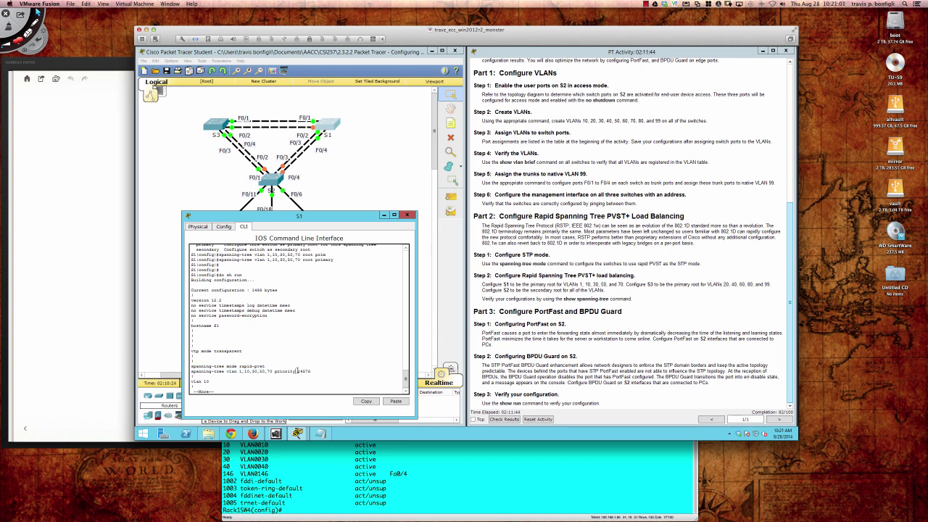
pyautogui.doubleClick(301, 371)
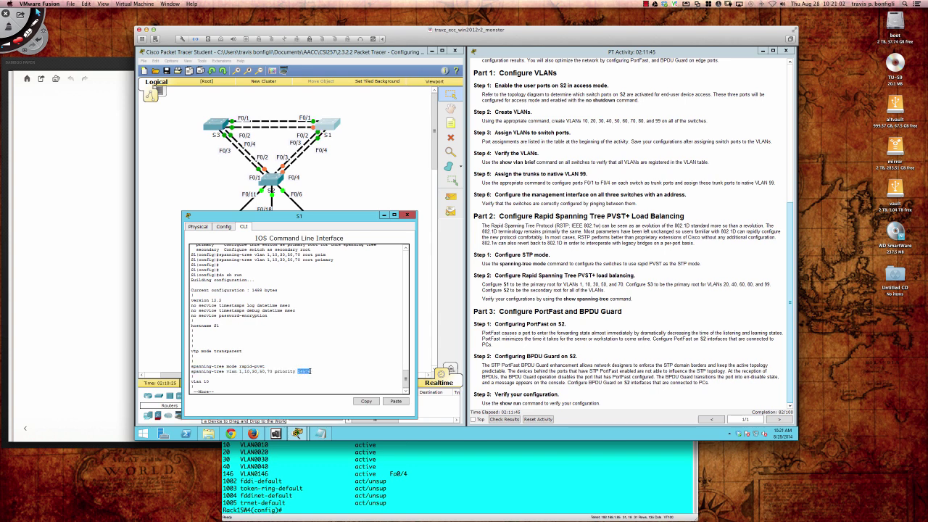
pyautogui.click(312, 371)
# Open S3's command line and enter global configuration mode
pyautogui.click(216, 127)
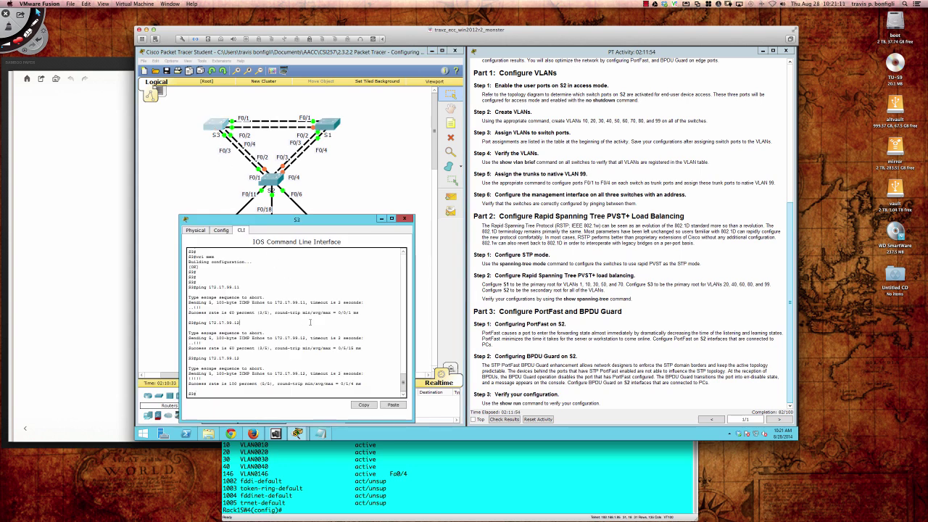
pyautogui.press('Return')
pyautogui.write('conf t')
pyautogui.press('Return')
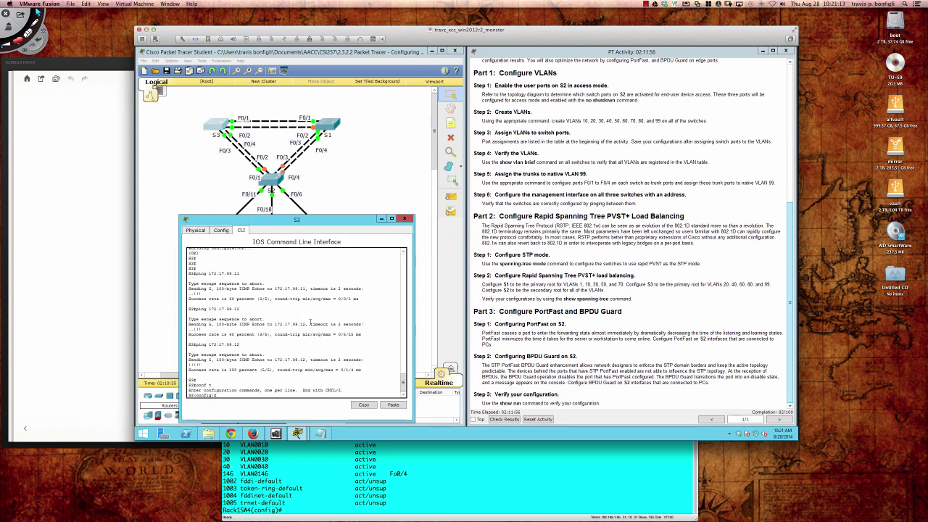
# Set S3's spanning-tree mode to rapid-pvst, checking the available modes along the way
pyautogui.write('span')
pyautogui.press('Tab')
pyautogui.write('mod')
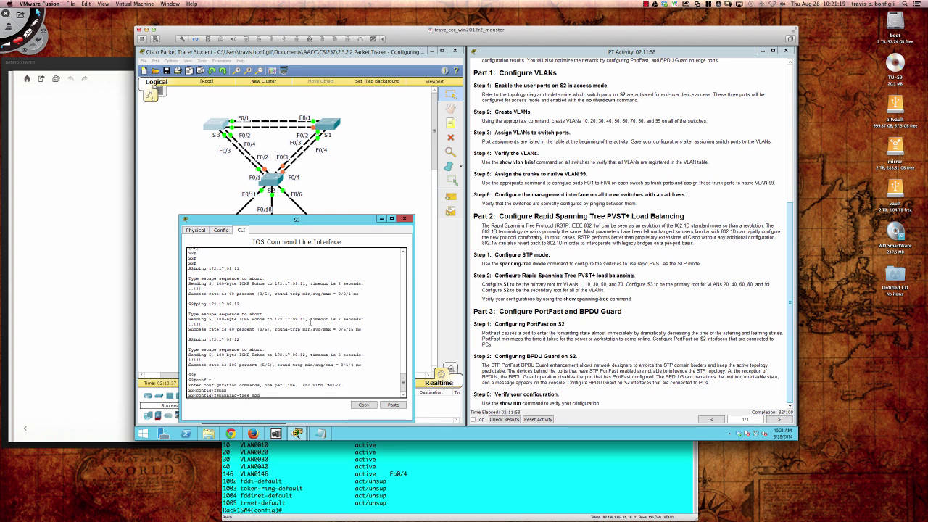
pyautogui.press('Tab')
pyautogui.write('?')
pyautogui.write('ra')
pyautogui.press('Tab')
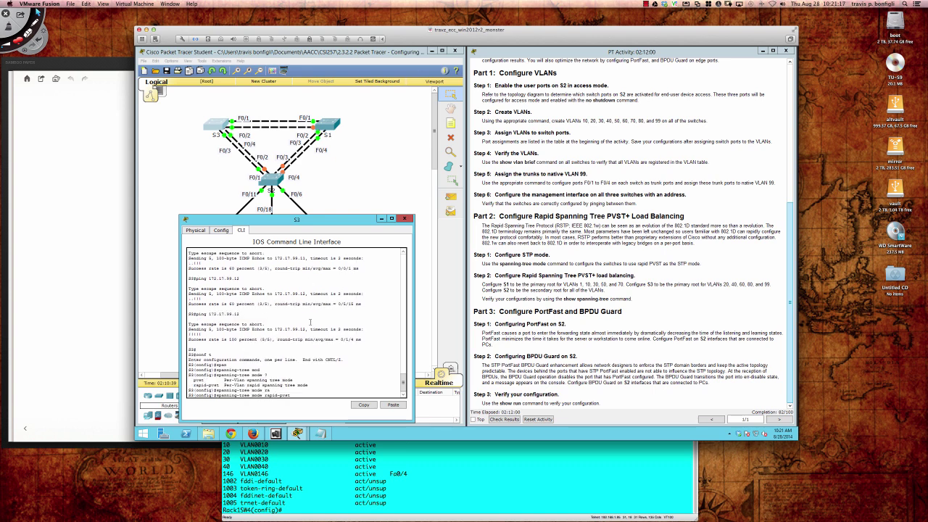
pyautogui.press('Return')
pyautogui.press('Return')
pyautogui.press('Return')
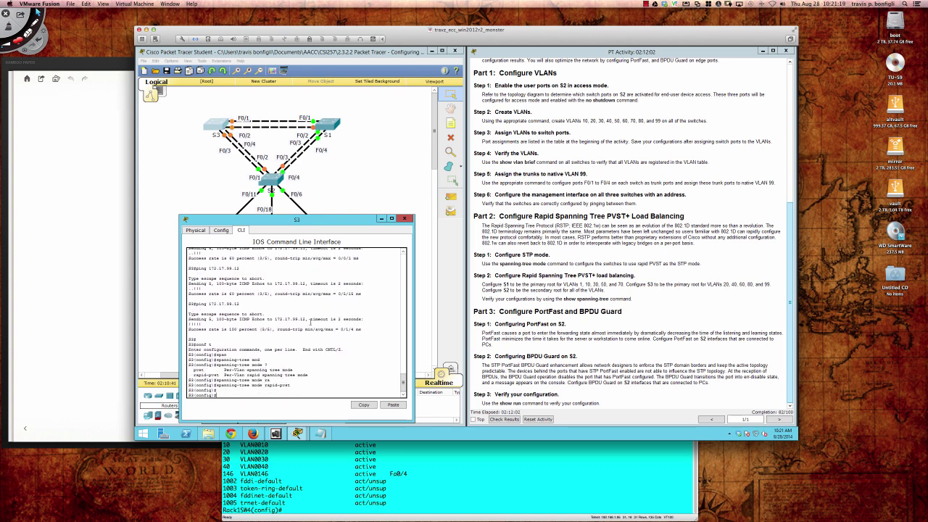
# Switch S3's spanning-tree mode to pvst
pyautogui.write('do sh spa')
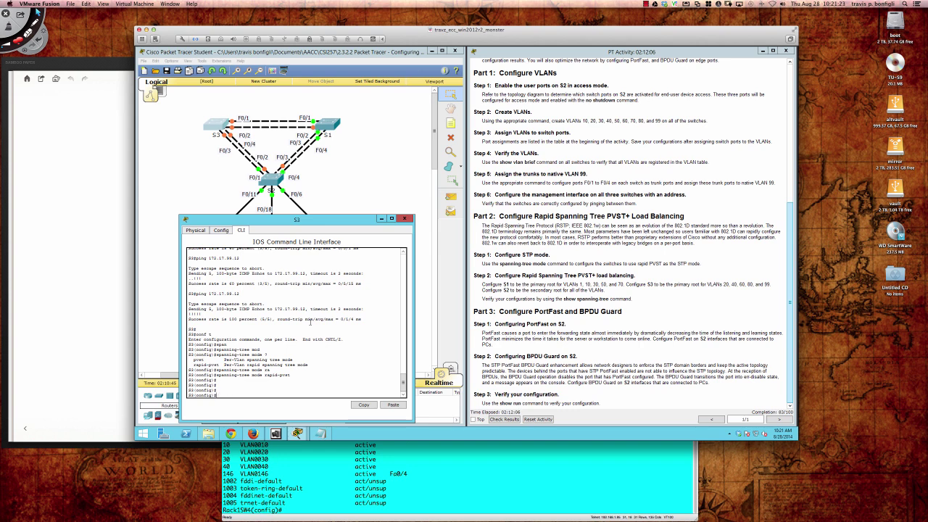
pyautogui.press('Up')
pyautogui.press('BackSpace')
pyautogui.press('BackSpace')
pyautogui.press('BackSpace')
pyautogui.press('BackSpace')
pyautogui.press('BackSpace')
pyautogui.press('BackSpace')
pyautogui.press('BackSpace')
pyautogui.press('BackSpace')
pyautogui.press('BackSpace')
pyautogui.press('BackSpace')
pyautogui.press('BackSpace')
pyautogui.write('pvst')
pyautogui.press('Return')
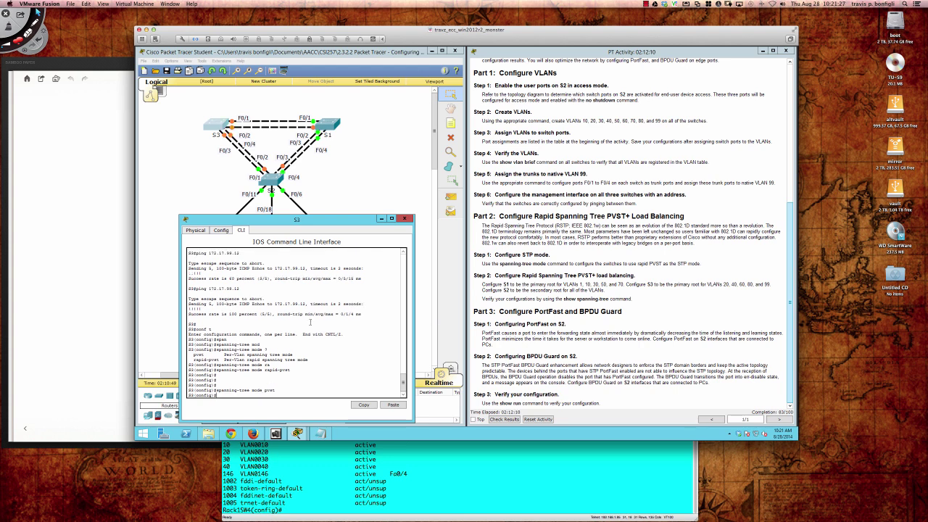
# Display S3's spanning-tree details with do sh span and examine VLAN 1's protocol line and interface table
pyautogui.press('Return')
pyautogui.press('Return')
pyautogui.write('do sh span')
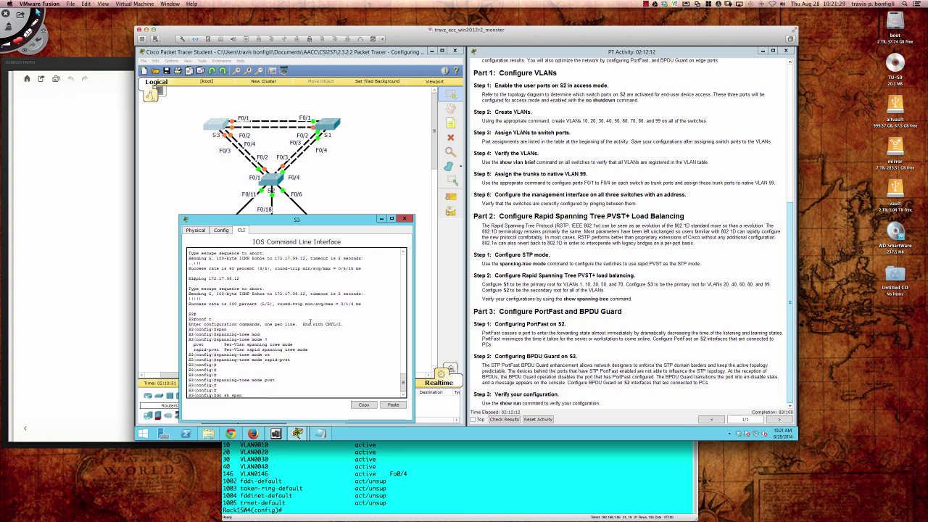
pyautogui.press('Return')
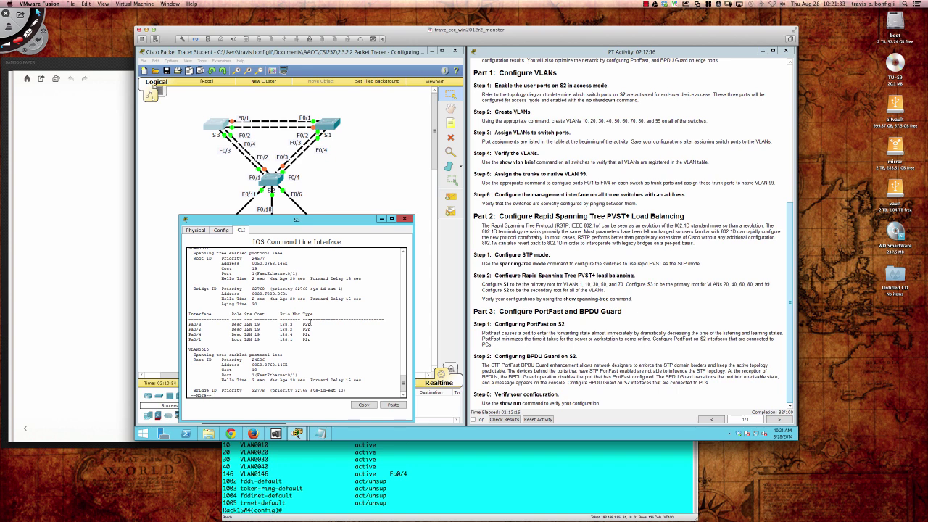
pyautogui.scroll(-1, 240, 351)
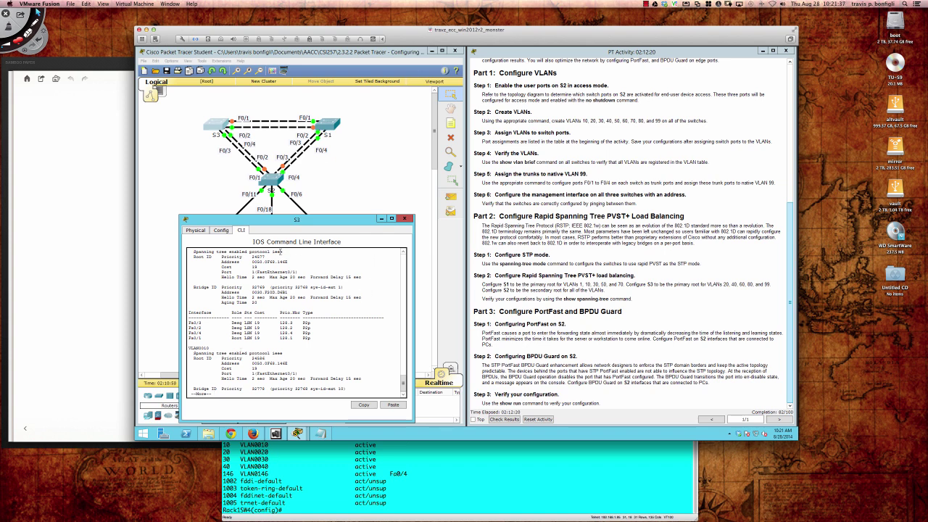
pyautogui.moveTo(281, 251); pyautogui.dragTo(193, 253)
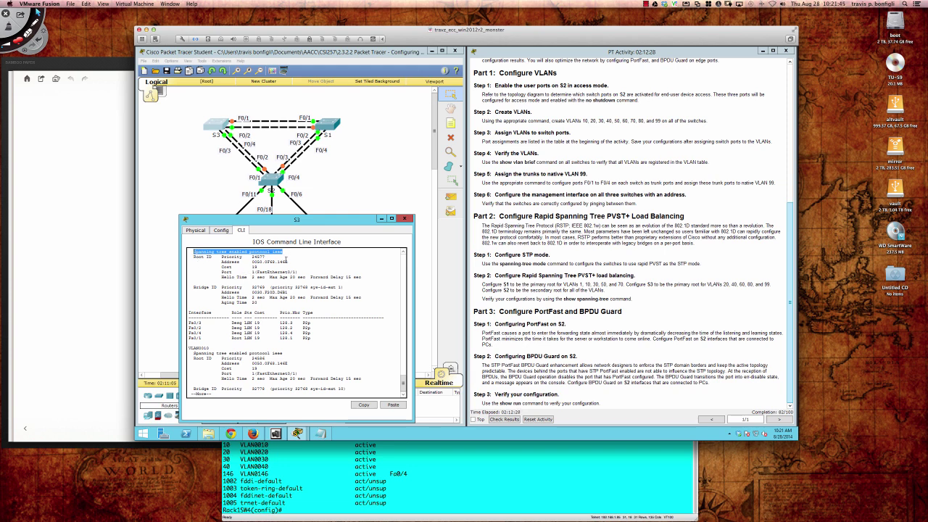
pyautogui.click(283, 251)
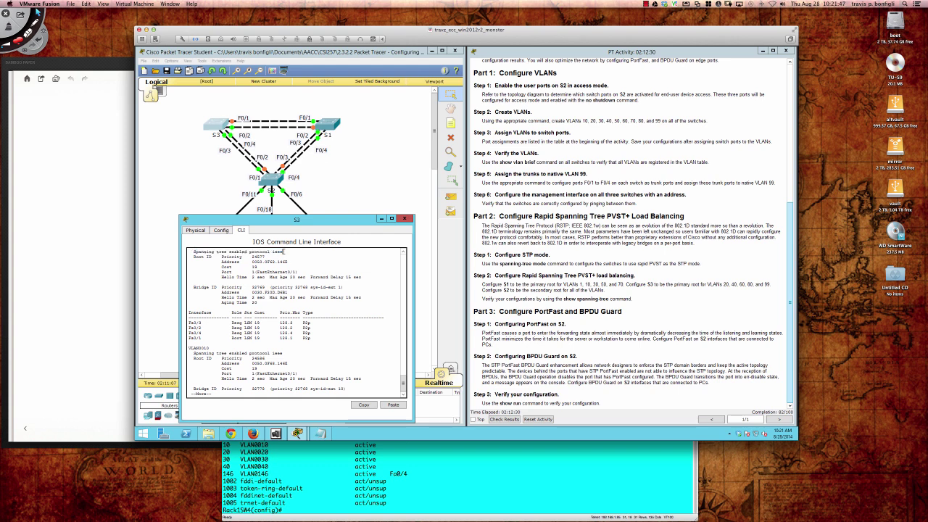
pyautogui.doubleClick(280, 250)
pyautogui.moveTo(280, 252); pyautogui.dragTo(195, 256)
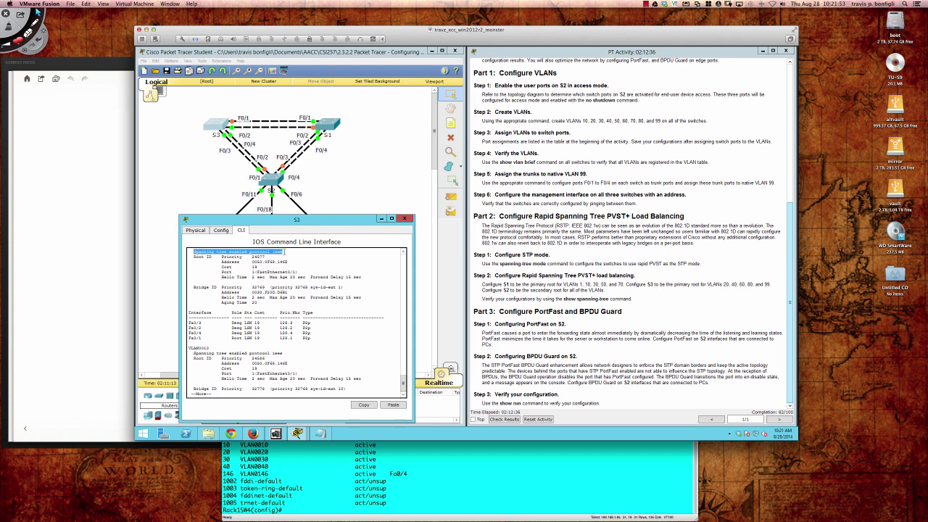
pyautogui.click(284, 252)
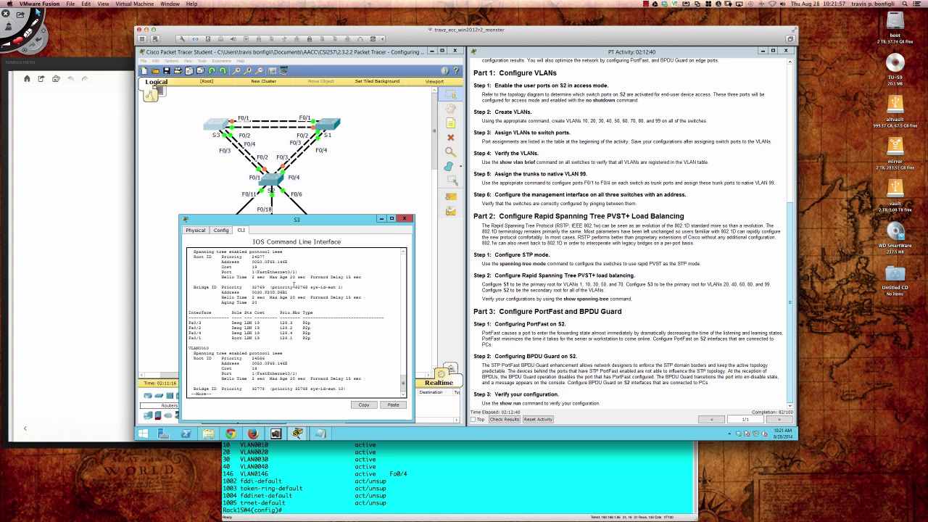
pyautogui.moveTo(303, 312); pyautogui.dragTo(311, 311)
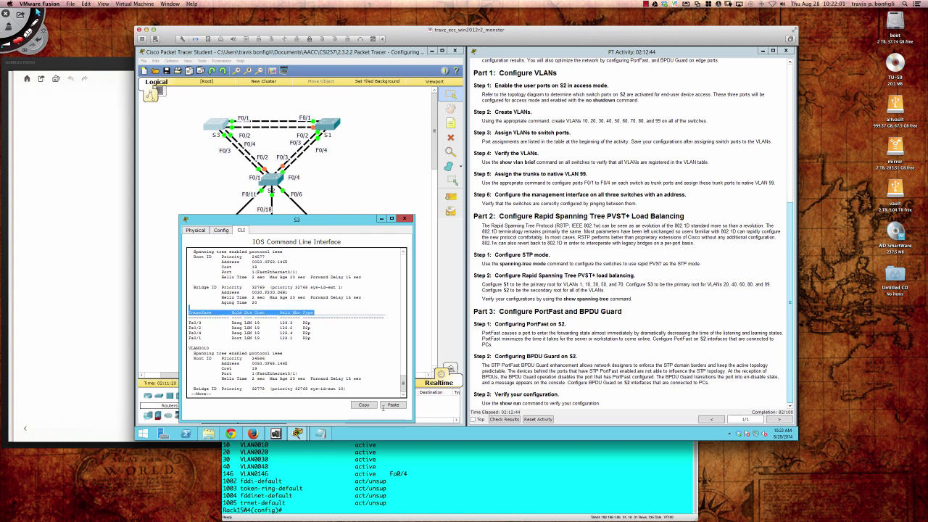
pyautogui.moveTo(310, 311); pyautogui.dragTo(348, 396)
pyautogui.moveTo(212, 348); pyautogui.dragTo(365, 356)
pyautogui.click(375, 362)
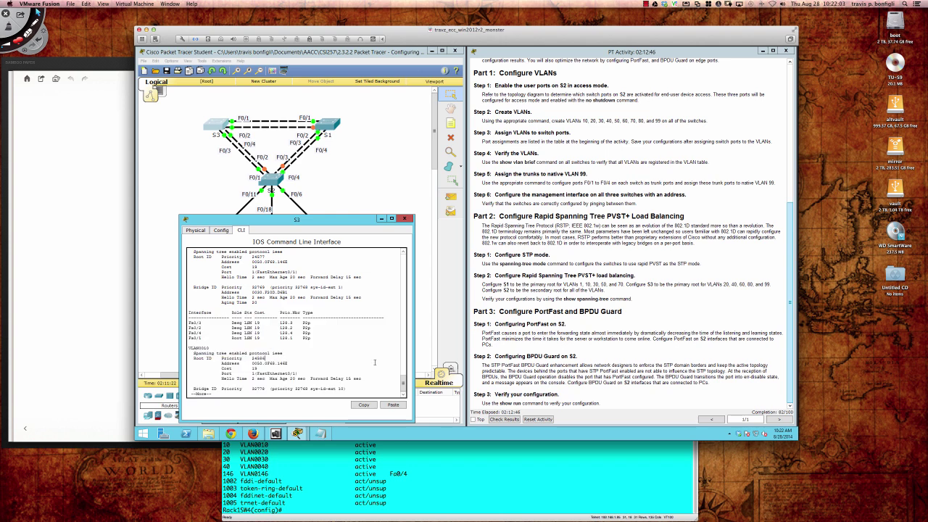
pyautogui.press('q')
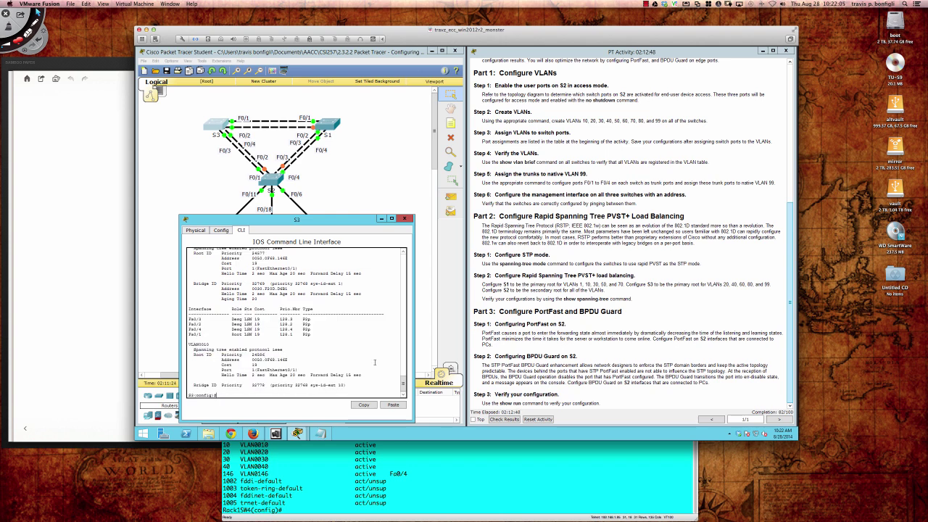
# Set S3's spanning-tree mode back to rapid-pvst
pyautogui.press('Return')
pyautogui.press('Return')
pyautogui.press('Return')
pyautogui.press('Return')
pyautogui.press('Return')
pyautogui.write('spanning-tree mode pvst')
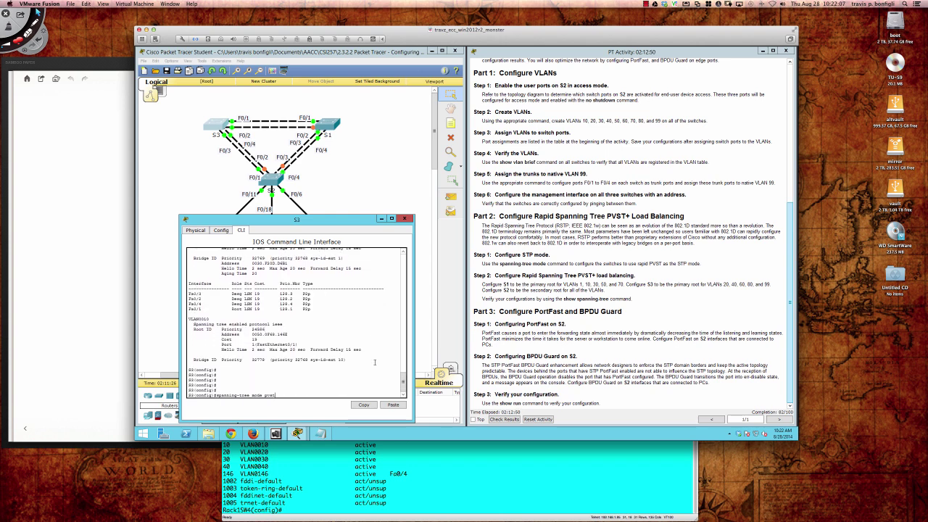
pyautogui.press('BackSpace')
pyautogui.press('BackSpace')
pyautogui.press('BackSpace')
pyautogui.press('BackSpace')
pyautogui.write('rapid-pvst')
pyautogui.press('Return')
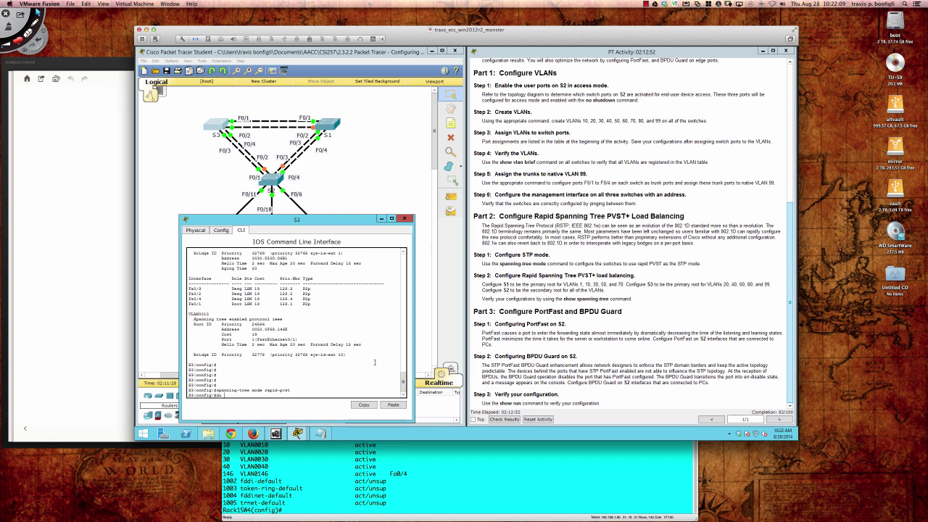
# Display S3's spanning-tree details with do sh span to check the protocol in use, leaving the output after the first page
pyautogui.write('do sh span')
pyautogui.press('Return')
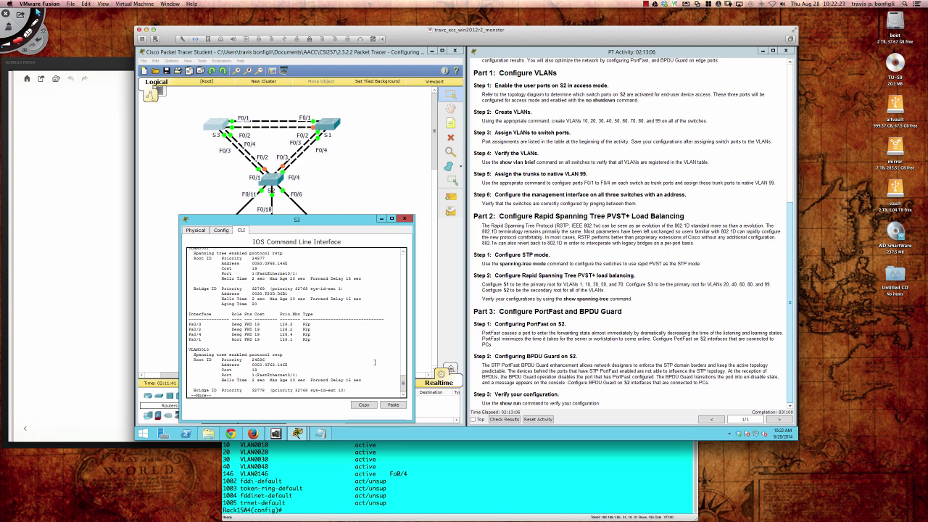
pyautogui.press('q')
pyautogui.press('Return')
pyautogui.press('Return')
pyautogui.press('Return')
pyautogui.press('Return')
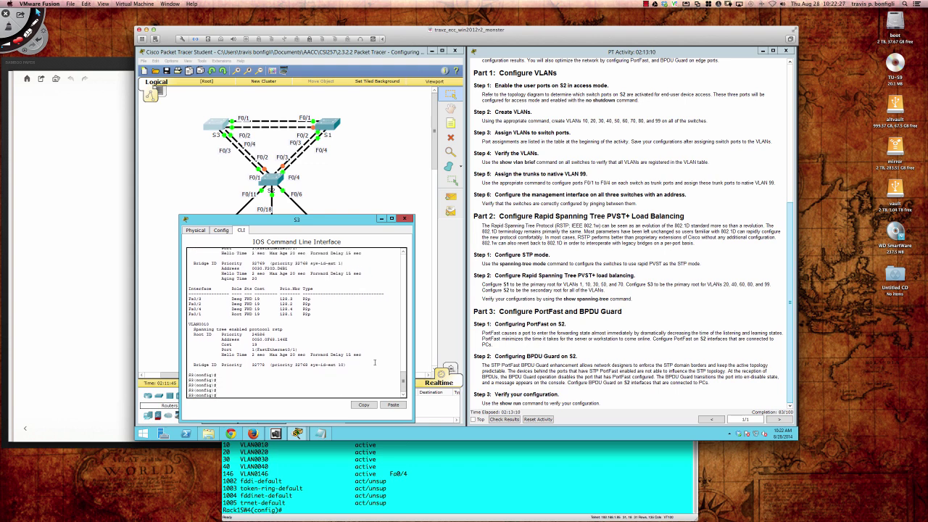
# Make S3 the primary root for VLANs 20,40,60,80,99, checking the available root options along the way
pyautogui.write('span')
pyautogui.press('Tab')
pyautogui.write('vl')
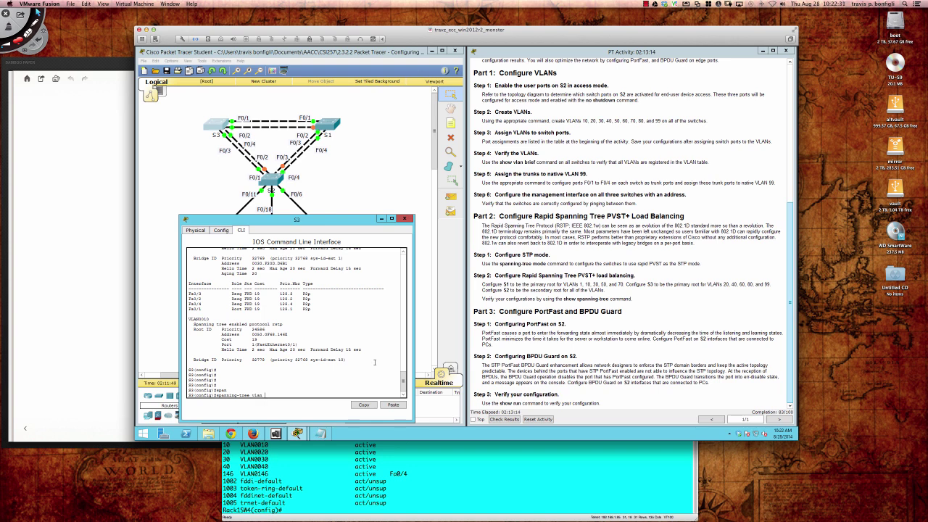
pyautogui.write('an 20,40,60,80,99 ')
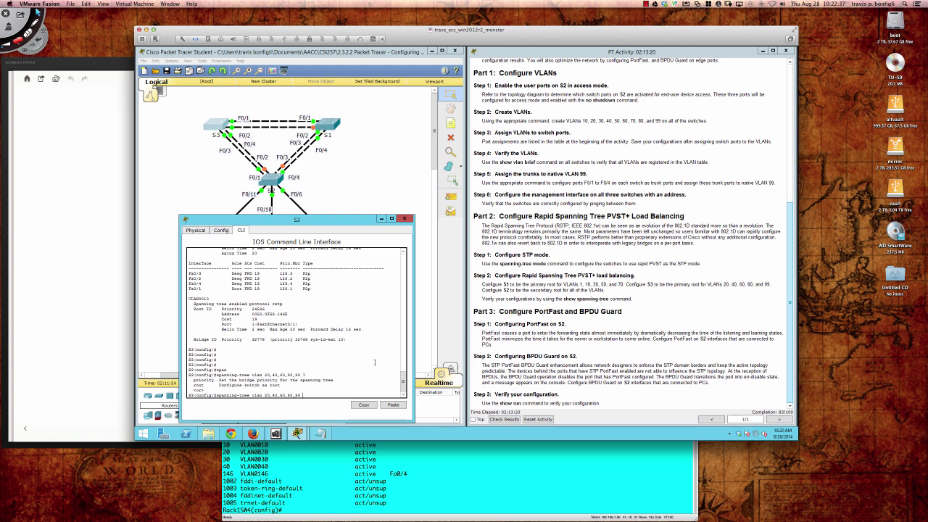
pyautogui.write('?root')
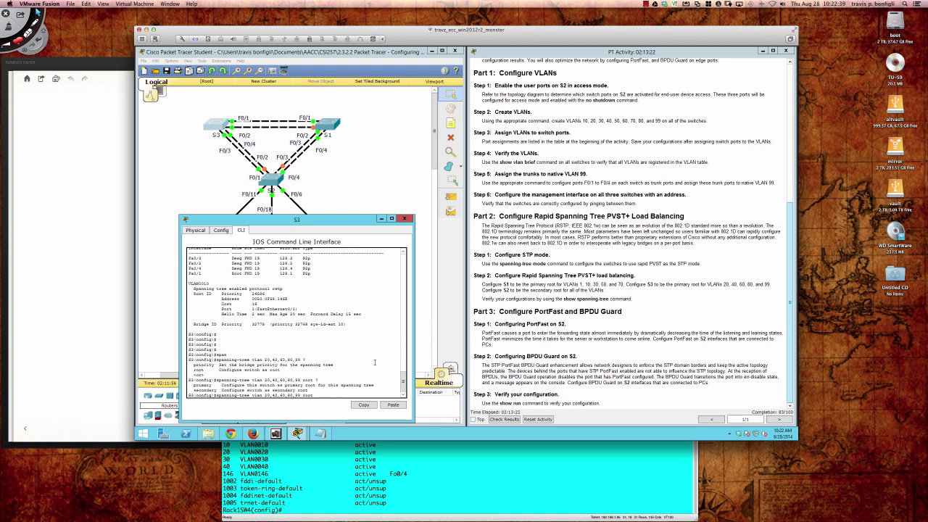
pyautogui.write(' ?pri')
pyautogui.press('Tab')
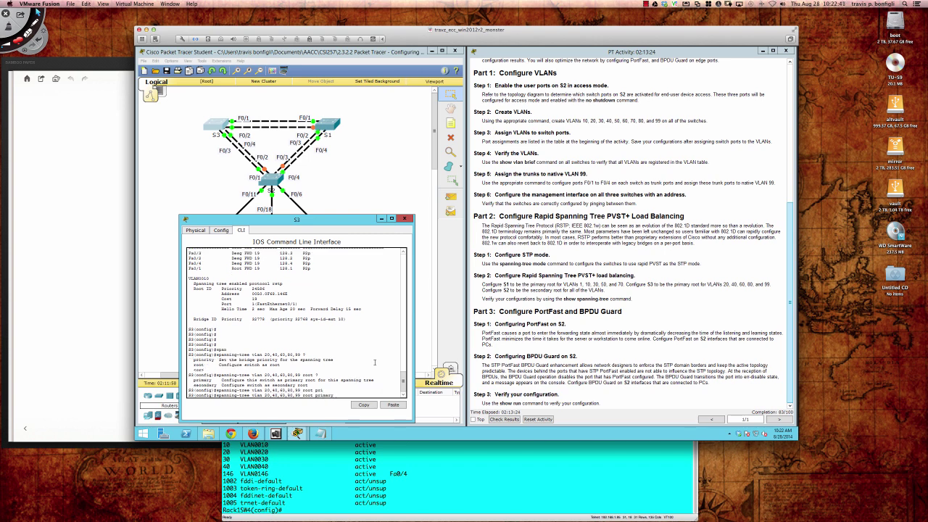
pyautogui.press('Return')
pyautogui.press('Return')
pyautogui.press('Return')
pyautogui.press('Return')
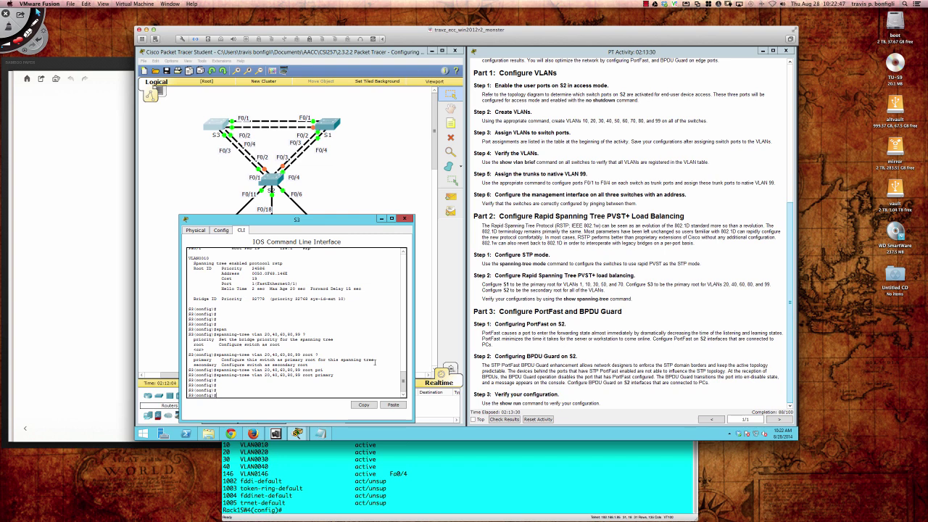
pyautogui.press('Return')
pyautogui.press('Return')
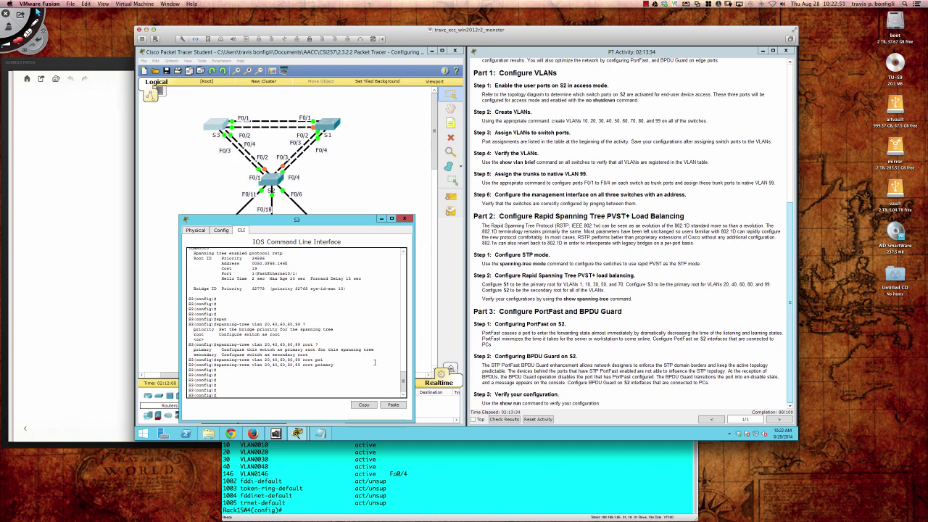
# Open S2's command line and exit interface configuration to global configuration mode
pyautogui.click(275, 186)
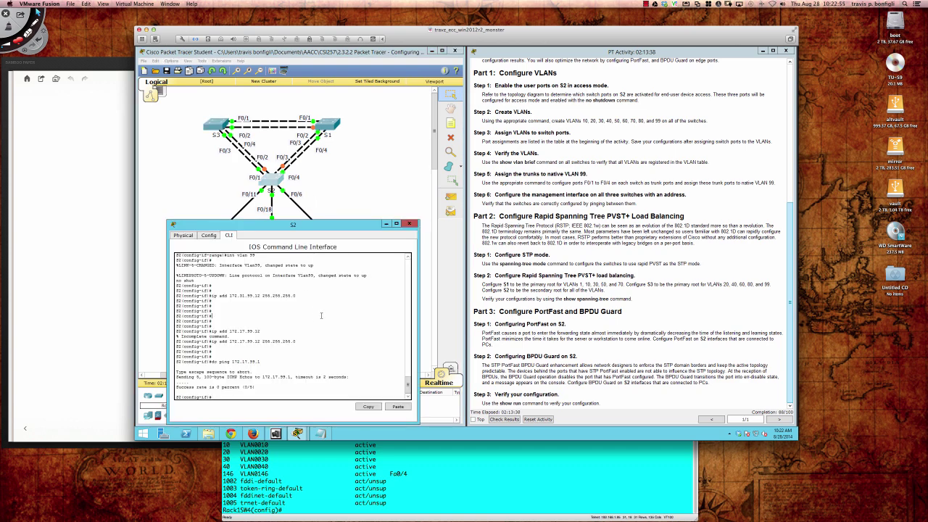
pyautogui.press('Return')
pyautogui.press('Return')
pyautogui.press('Return')
pyautogui.press('Return')
pyautogui.write('exit')
pyautogui.press('Return')
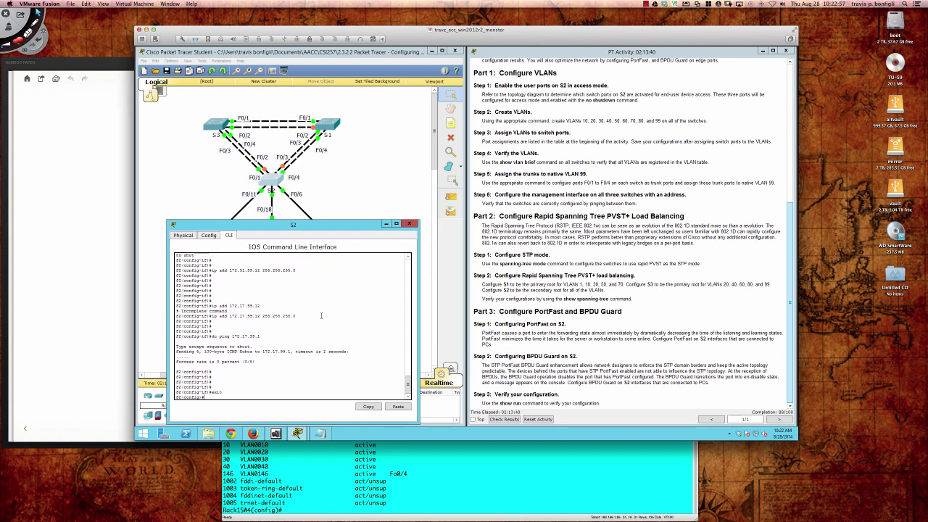
# Make S2 the secondary root for VLANs 1,10,20,30,40,50,60,70,80,99, checking the spanning-tree and root options along the way
pyautogui.write('span')
pyautogui.press('Tab')
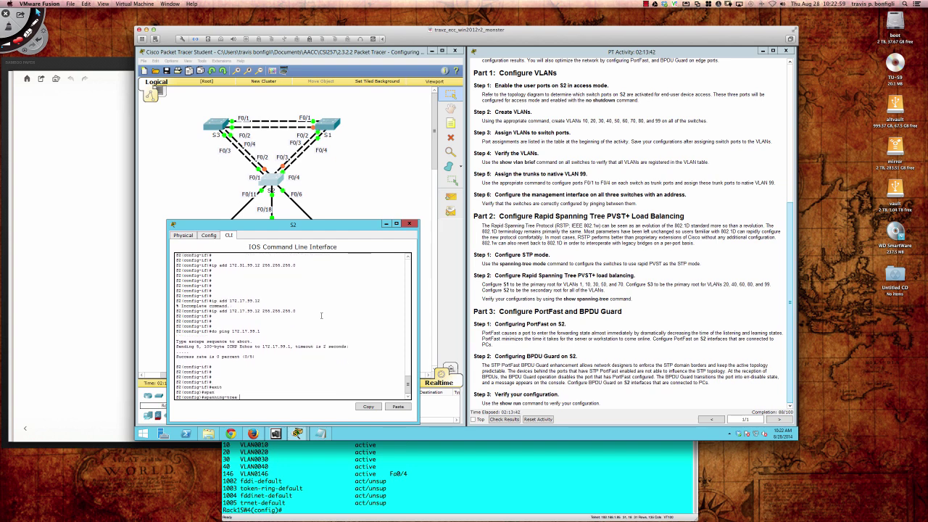
pyautogui.write('?vlan')
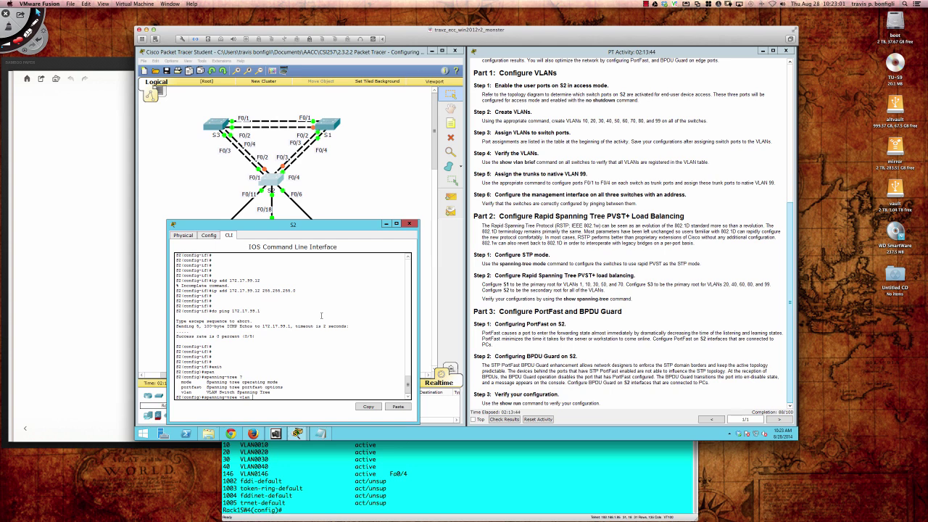
pyautogui.write(' 1,10,20,30,40,50,60,70,80,99 root ?s')
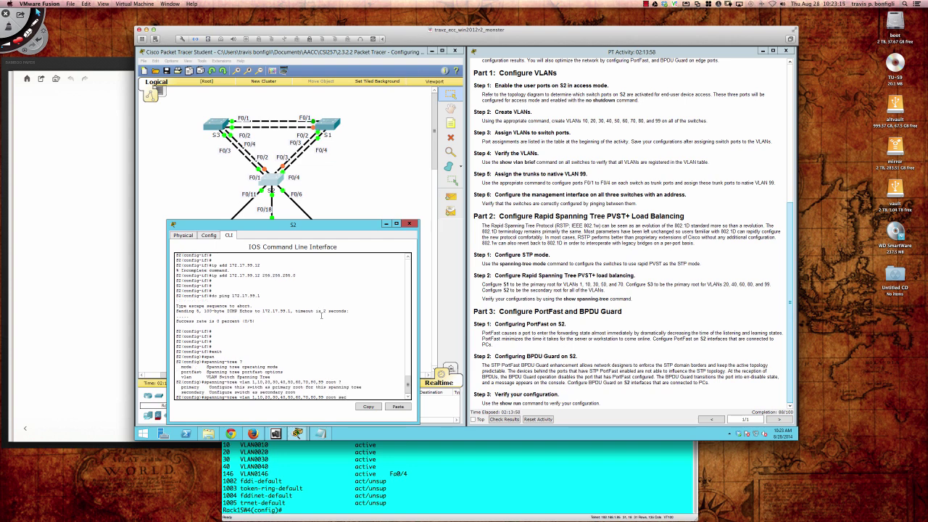
pyautogui.write('ec')
pyautogui.press('Tab')
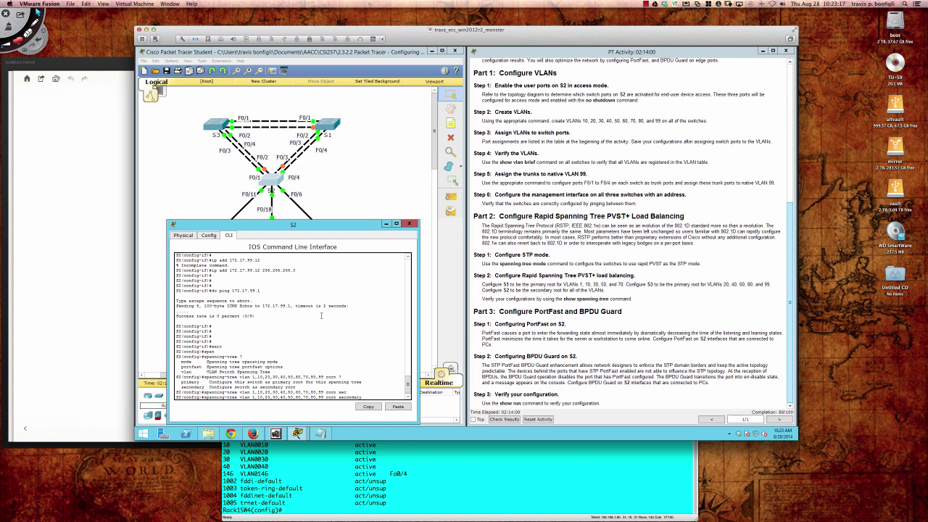
pyautogui.press('Return')
pyautogui.press('Return')
pyautogui.press('Return')
pyautogui.press('Return')
pyautogui.press('Return')
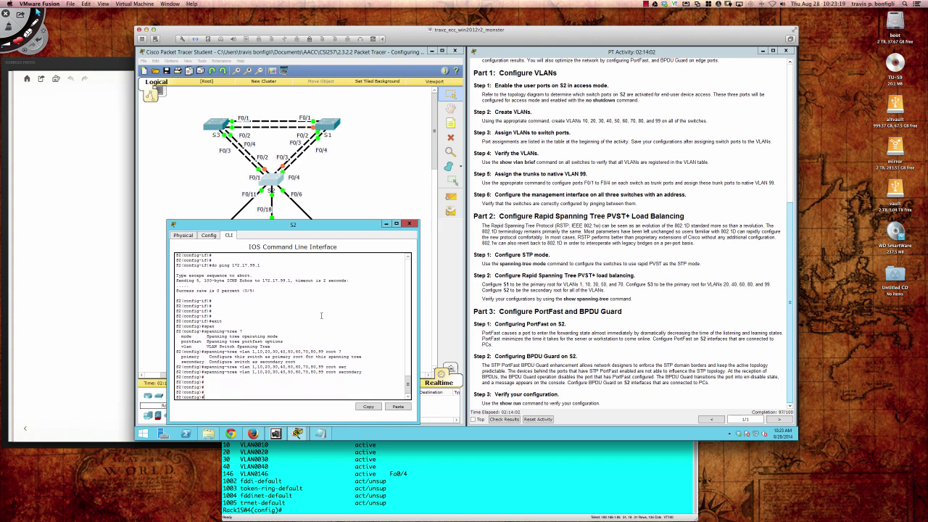
# Display S2's running configuration with do sh run to check its spanning-tree mode and VLAN priority lines
pyautogui.write('do sh run')
pyautogui.press('Return')
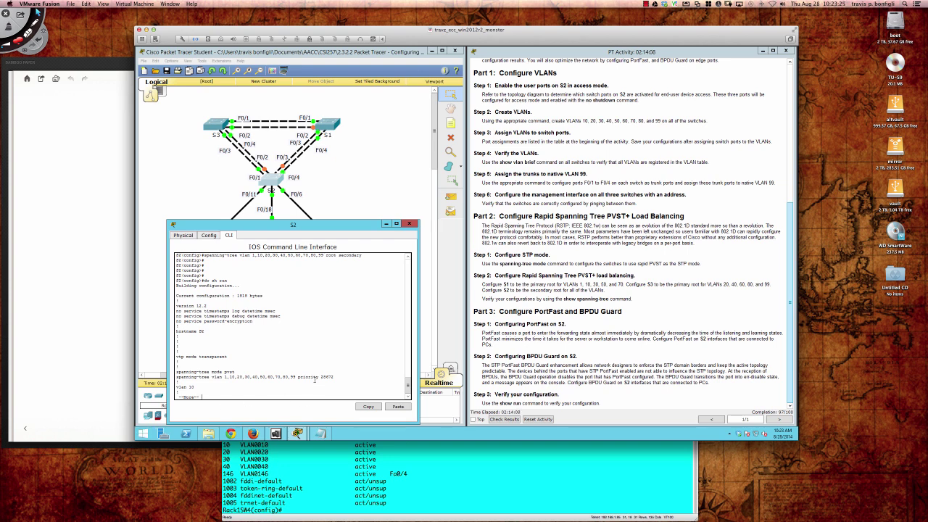
# Examine the priority value and the VLAN list in the spanning-tree line of S2's running configuration
pyautogui.moveTo(315, 378); pyautogui.dragTo(334, 377)
pyautogui.doubleClick(335, 376)
pyautogui.click(334, 376)
pyautogui.moveTo(320, 377); pyautogui.dragTo(332, 377)
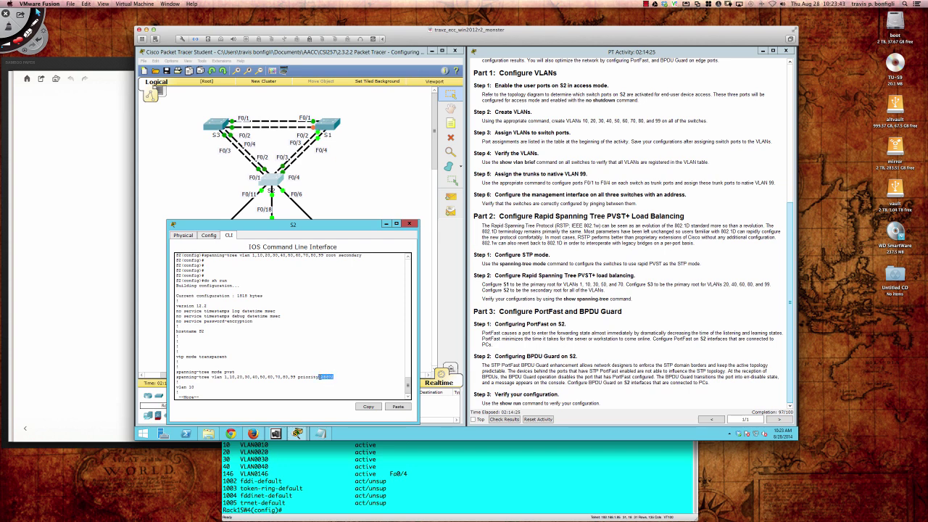
pyautogui.click(334, 376)
pyautogui.moveTo(220, 372); pyautogui.dragTo(296, 377)
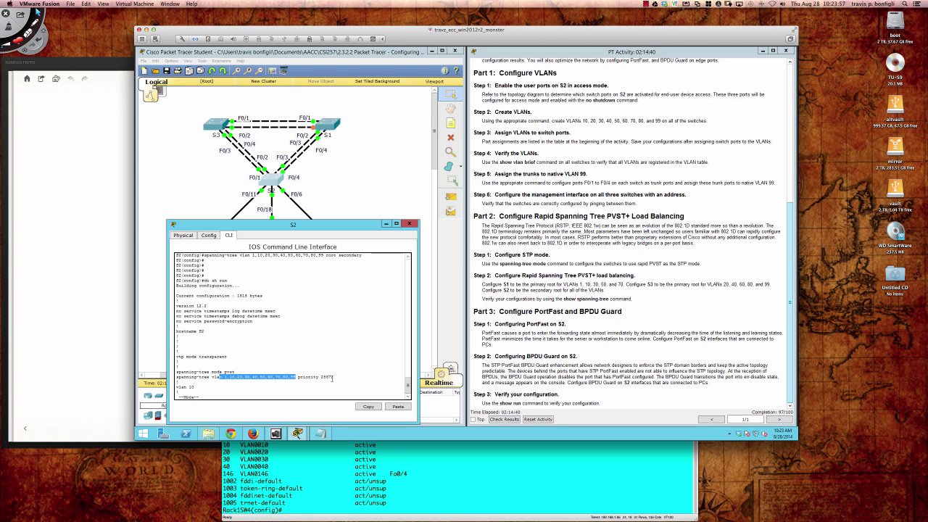
# Display S3's running configuration with do sh run and check the priority in its spanning-tree VLAN line
pyautogui.click(216, 127)
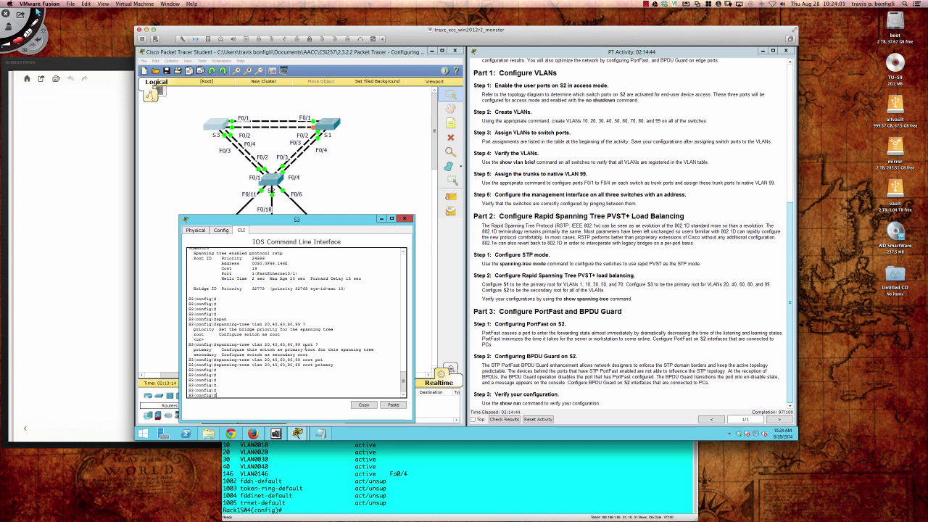
pyautogui.write('sp')
pyautogui.write(' sh ru')
pyautogui.write('n')
pyautogui.press('Return')
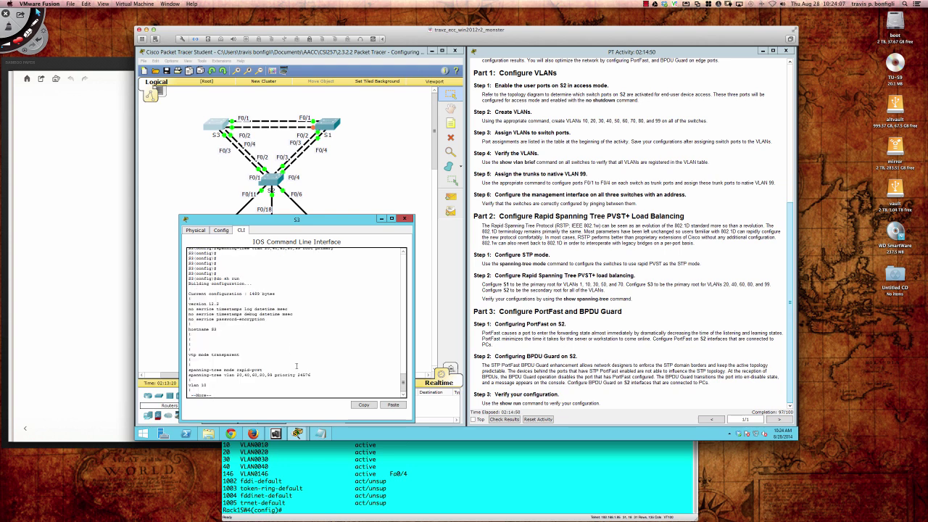
pyautogui.moveTo(297, 374); pyautogui.dragTo(314, 374)
# Return to S2's configuration listing and compare its spanning-tree priority and VLAN list with those of S3
pyautogui.click(267, 172)
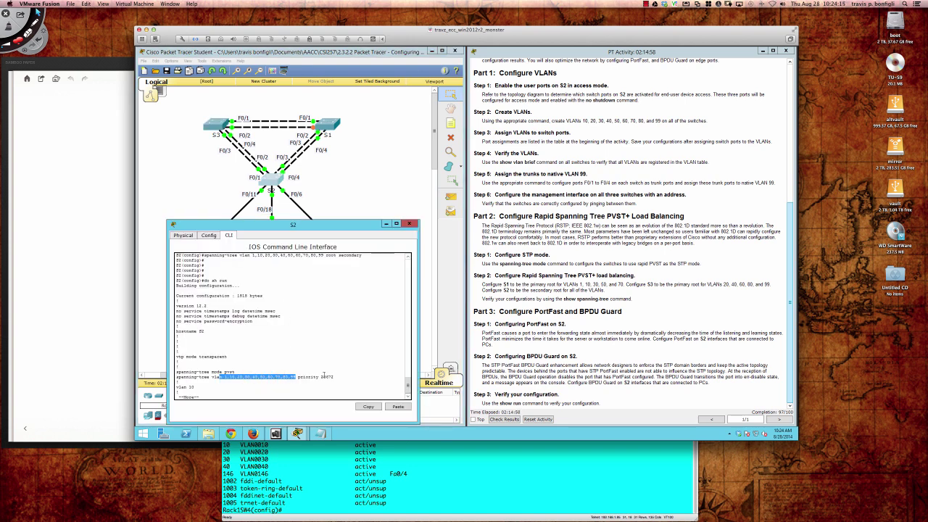
pyautogui.moveTo(335, 376); pyautogui.dragTo(319, 376)
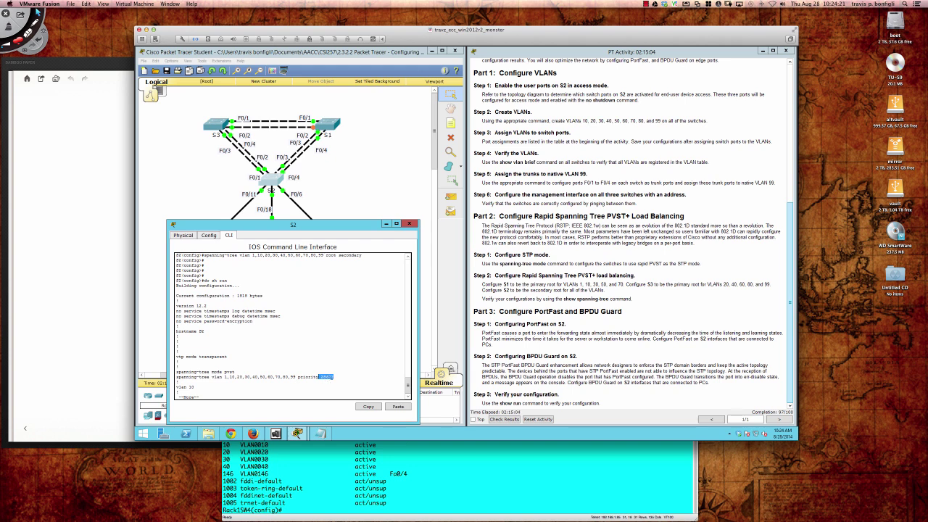
pyautogui.moveTo(335, 377); pyautogui.dragTo(212, 376)
pyautogui.click(330, 379)
pyautogui.moveTo(334, 376); pyautogui.dragTo(319, 375)
pyautogui.click(335, 377)
# Check the activity results, review the S1 and S2 assessment items for incorrect entries, and restore the instructions beside the topology
pyautogui.click(511, 420)
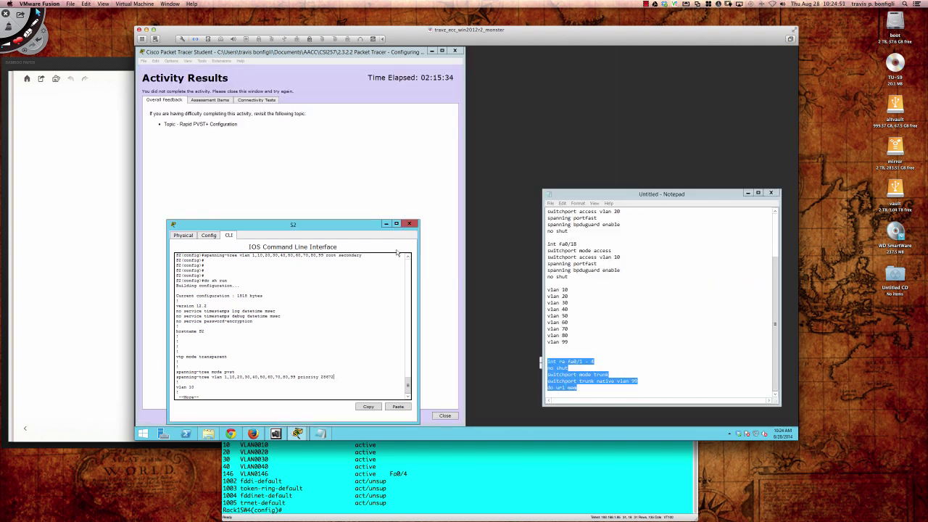
pyautogui.click(220, 101)
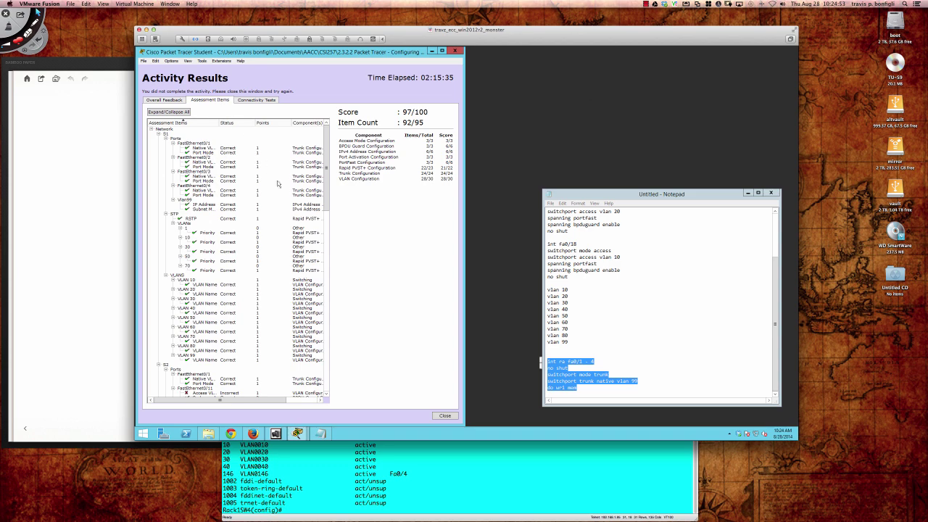
pyautogui.moveTo(329, 186); pyautogui.dragTo(312, 249)
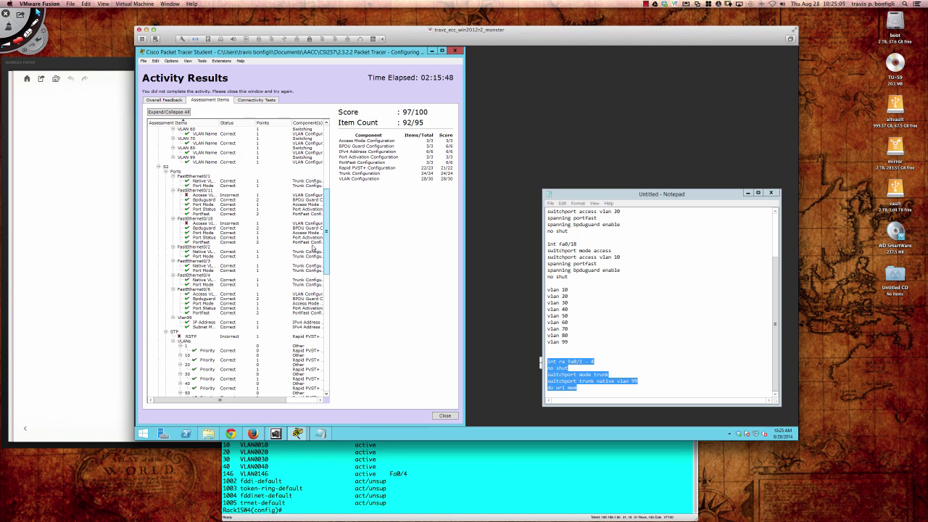
pyautogui.moveTo(313, 248); pyautogui.dragTo(309, 163)
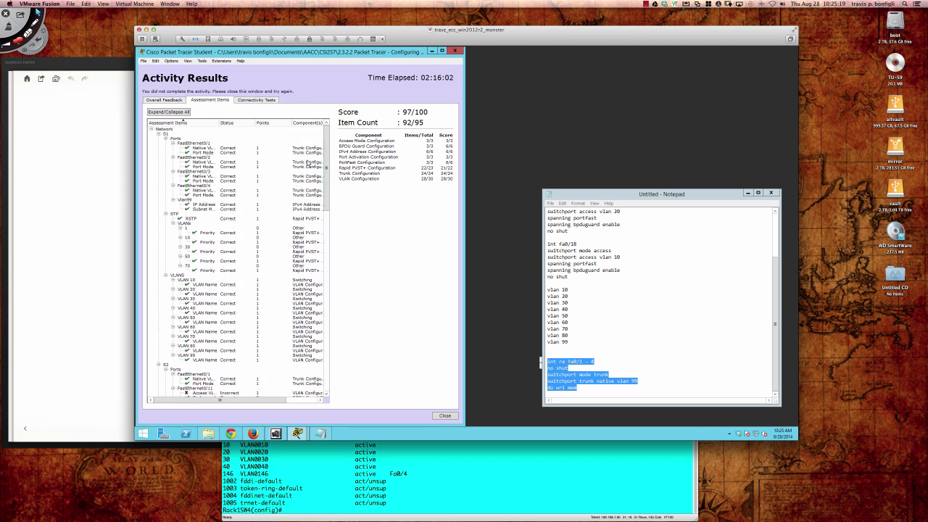
pyautogui.click(444, 416)
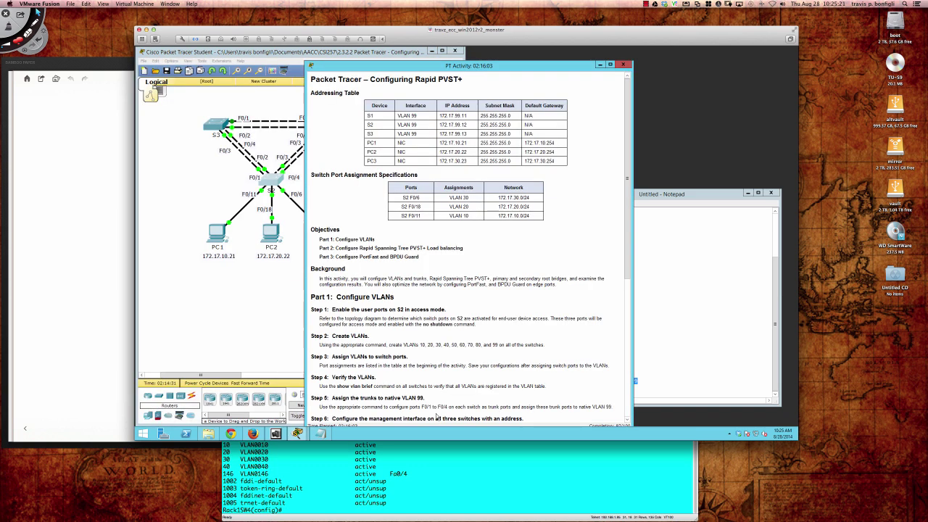
pyautogui.moveTo(373, 60); pyautogui.dragTo(535, 59)
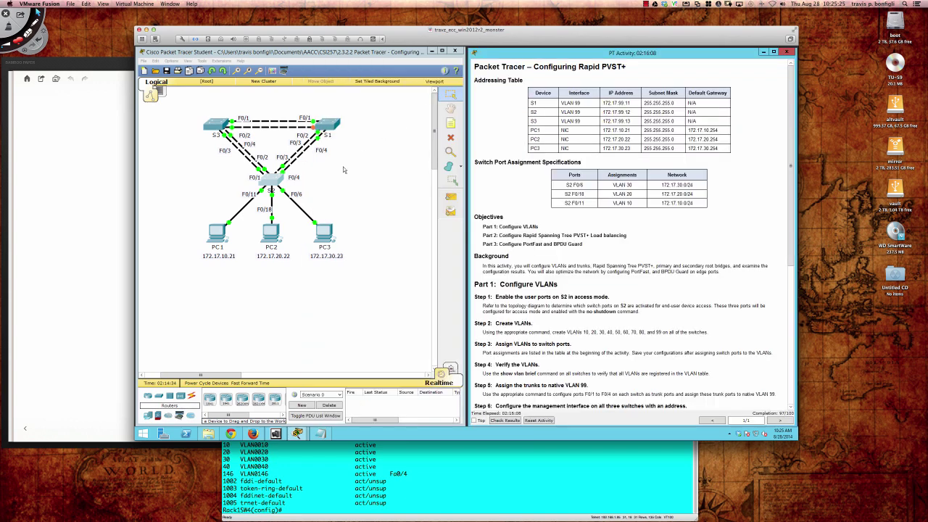
# Leave S2's configuration listing and set its spanning-tree mode to rapid-pvst
pyautogui.click(269, 179)
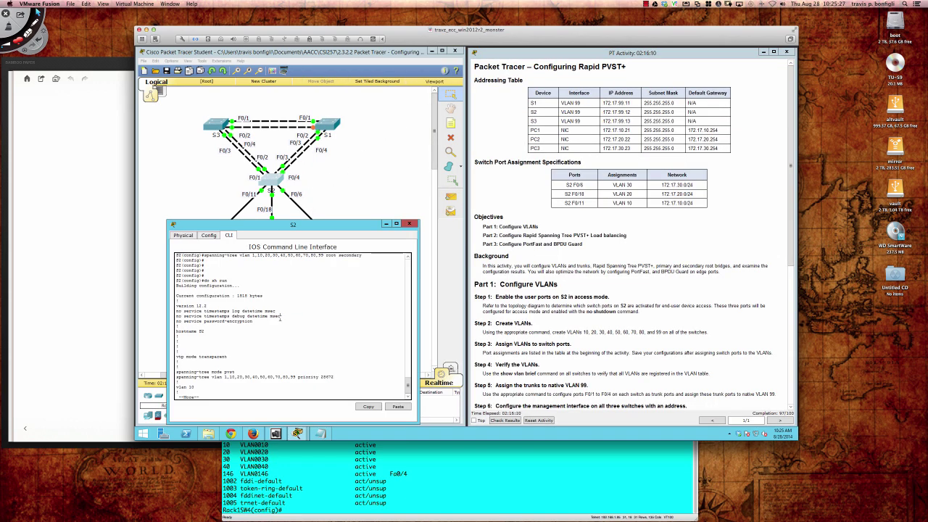
pyautogui.press('q')
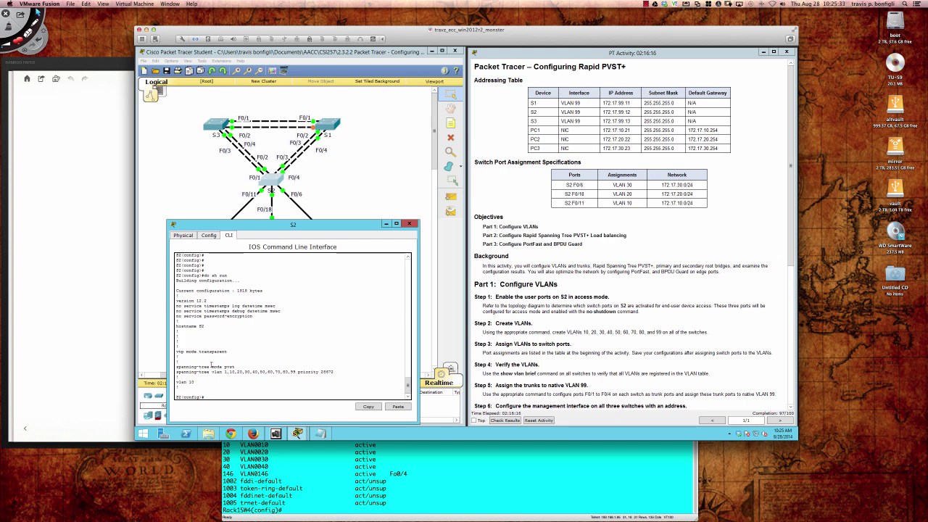
pyautogui.moveTo(208, 366); pyautogui.dragTo(237, 367)
pyautogui.moveTo(197, 406); pyautogui.dragTo(210, 391)
pyautogui.press('Return')
pyautogui.press('Return')
pyautogui.write('span')
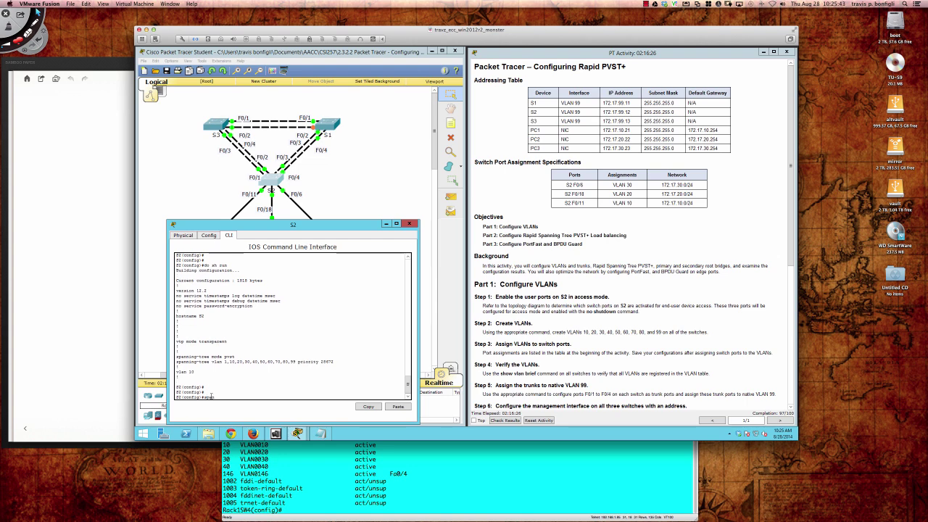
pyautogui.press('Tab')
pyautogui.write('mode ra')
pyautogui.press('Tab')
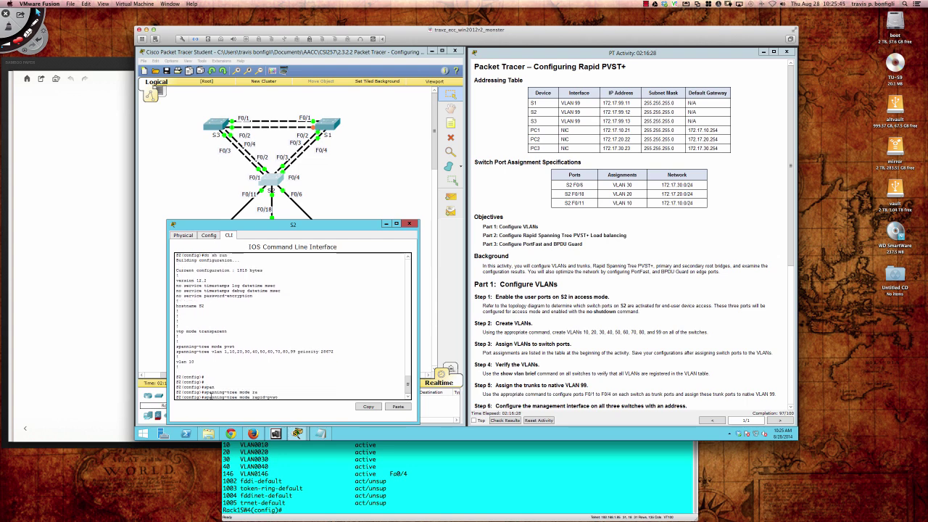
pyautogui.press('Return')
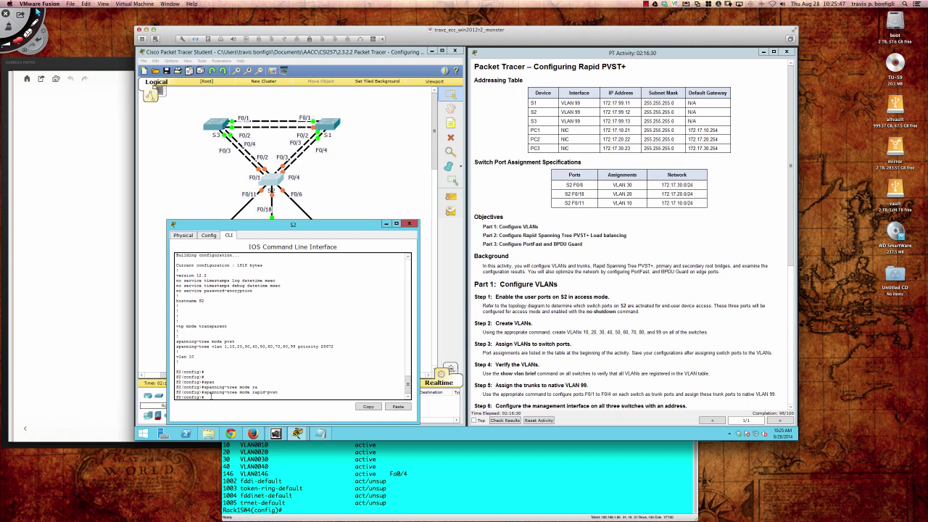
# Display S2's running configuration with do sh run and examine the spanning-tree mode and port settings through FastEthernet0/18
pyautogui.press('Return')
pyautogui.press('Return')
pyautogui.press('Return')
pyautogui.press('Return')
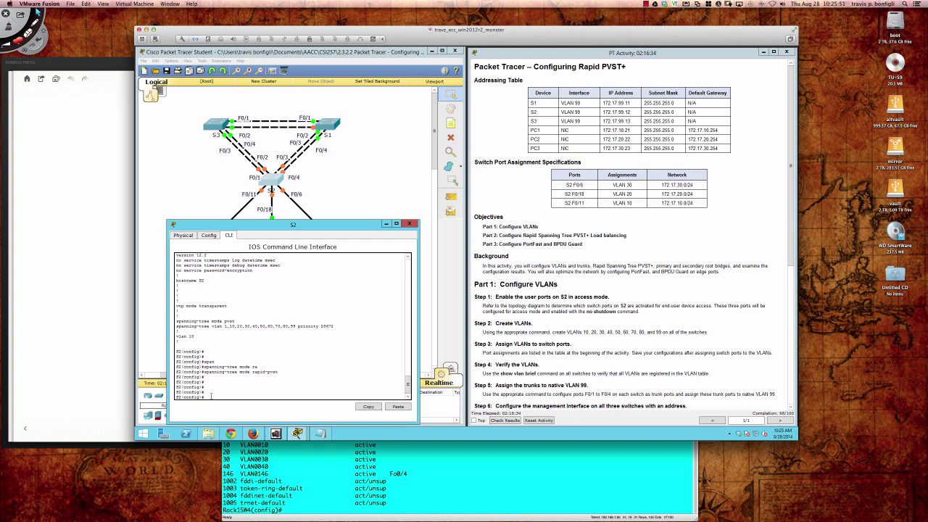
pyautogui.write('do sh run')
pyautogui.press('Return')
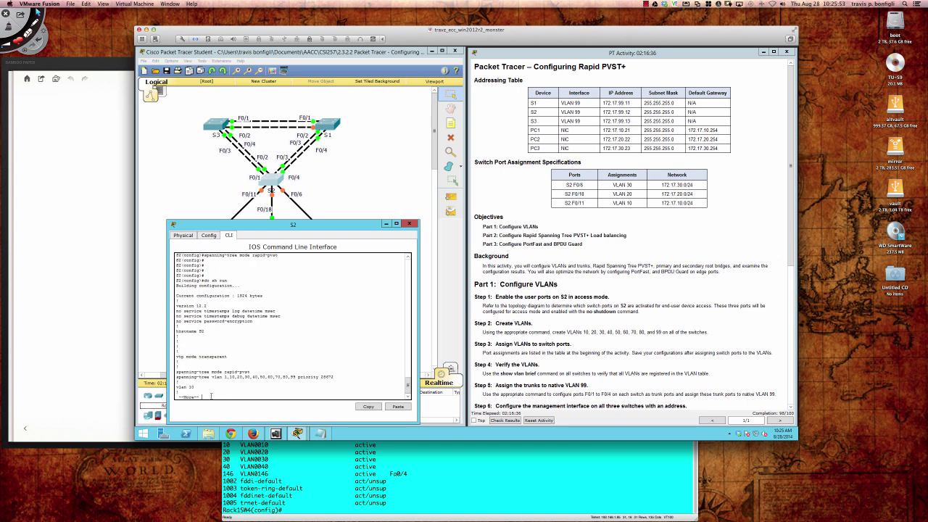
pyautogui.press('space')
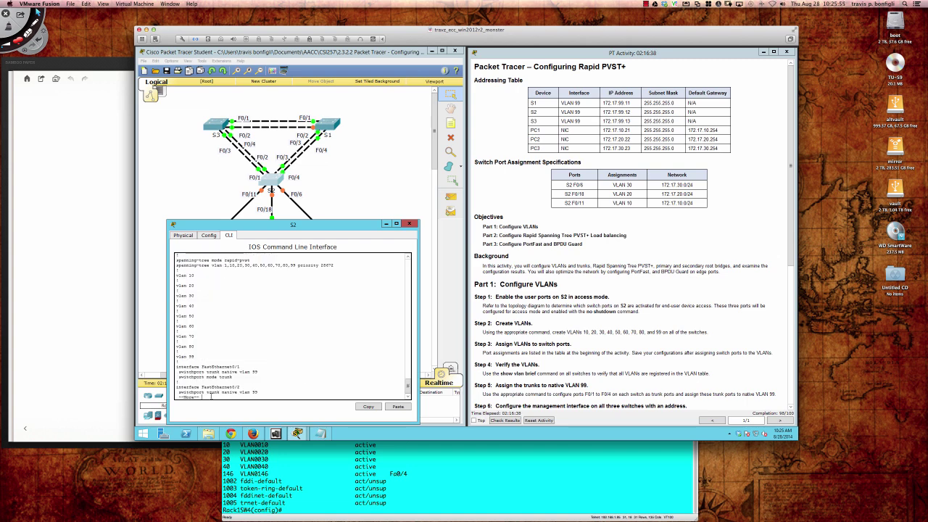
pyautogui.press('space')
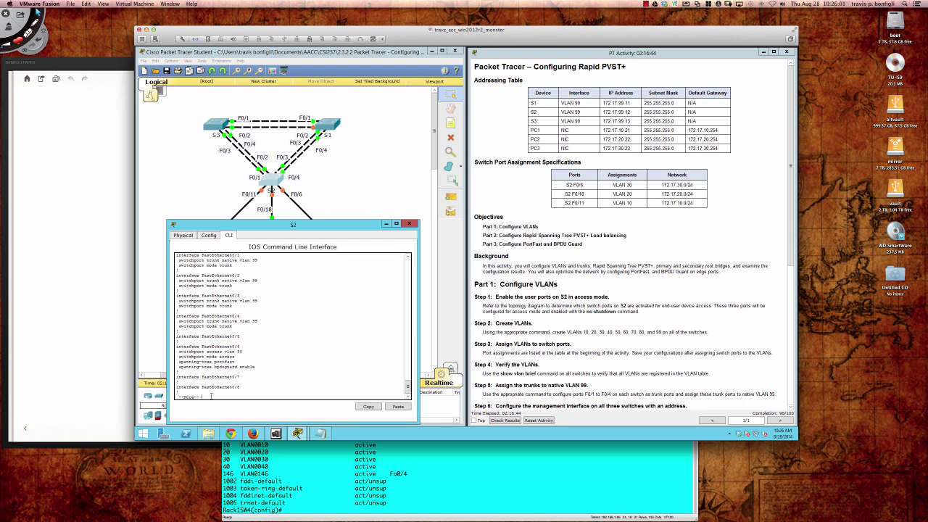
pyautogui.press('space')
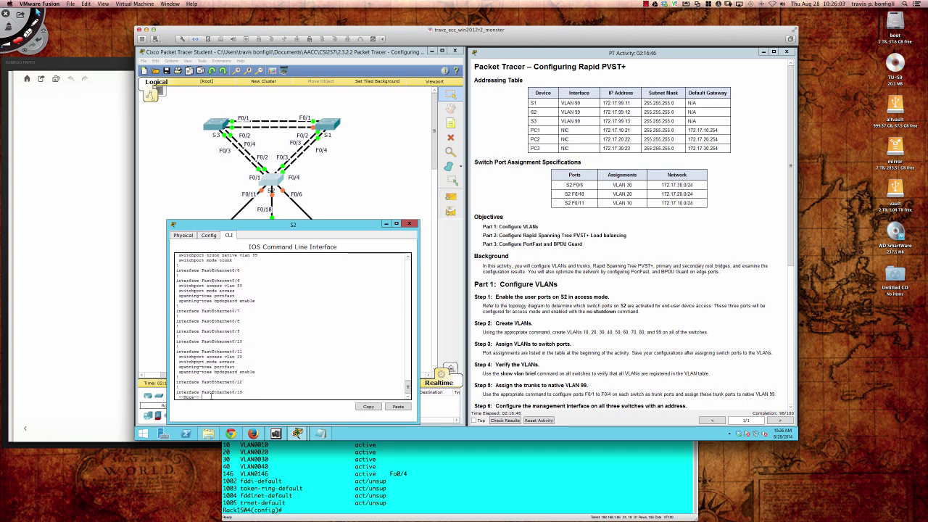
pyautogui.press('space')
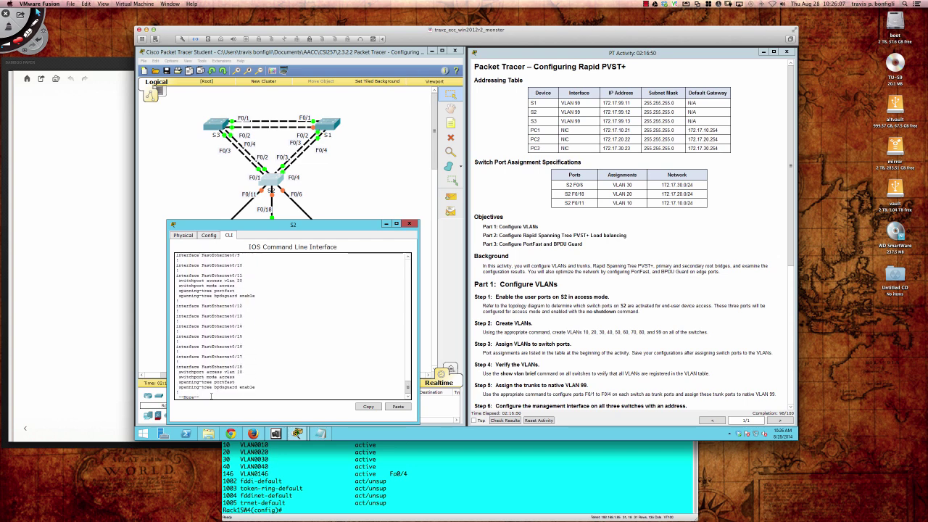
pyautogui.press('q')
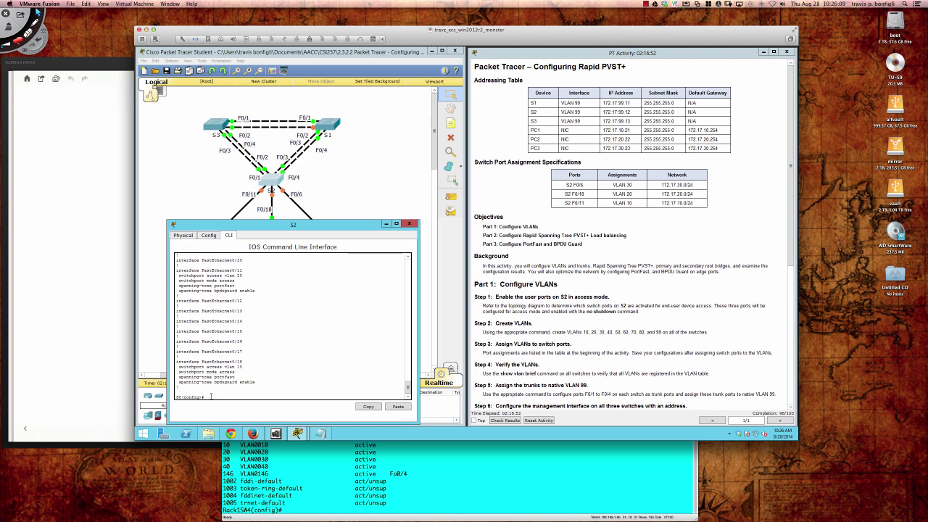
# Assign S2's interface fa0/18 to access VLAN 20
pyautogui.write('int fa0/18')
pyautogui.press('Return')
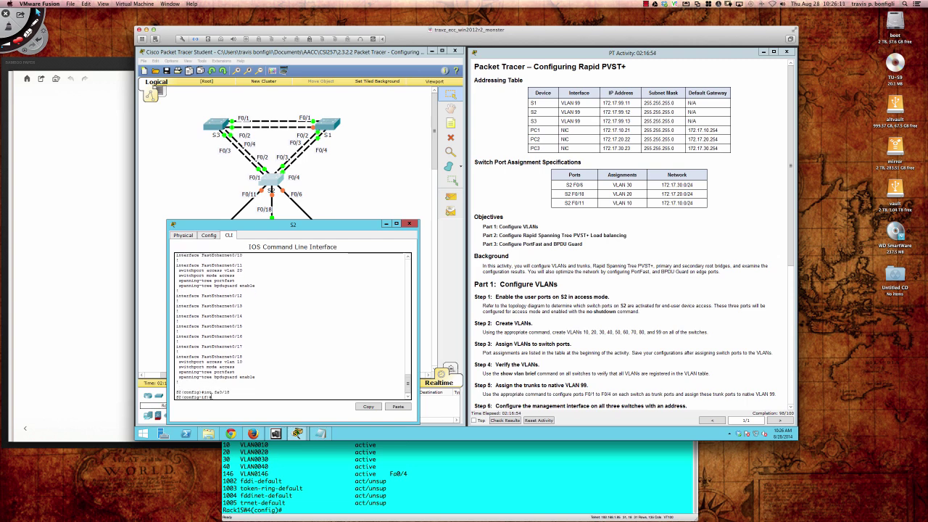
pyautogui.write('switchport')
pyautogui.press('Tab')
pyautogui.write('acc')
pyautogui.press('Tab')
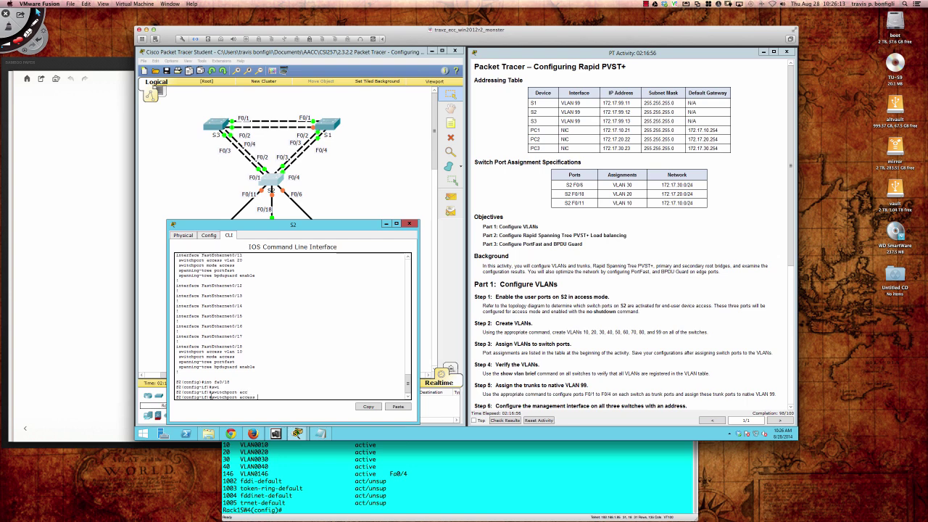
pyautogui.write('vlan 20')
pyautogui.press('Return')
# Assign S2's interface fa0/11 to access VLAN 10
pyautogui.write('int fa0/11')
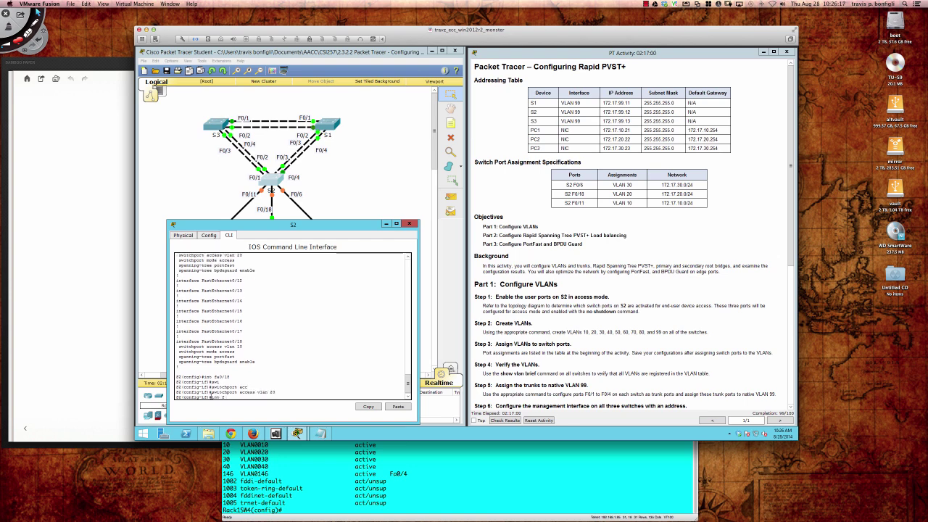
pyautogui.press('Return')
pyautogui.write('swi')
pyautogui.press('Tab')
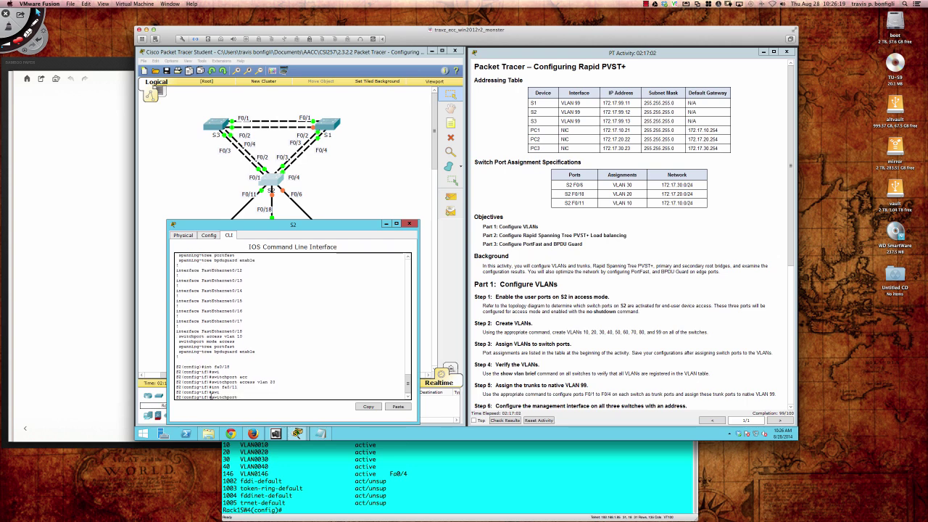
pyautogui.write('acc')
pyautogui.press('Tab')
pyautogui.write('vlan ')
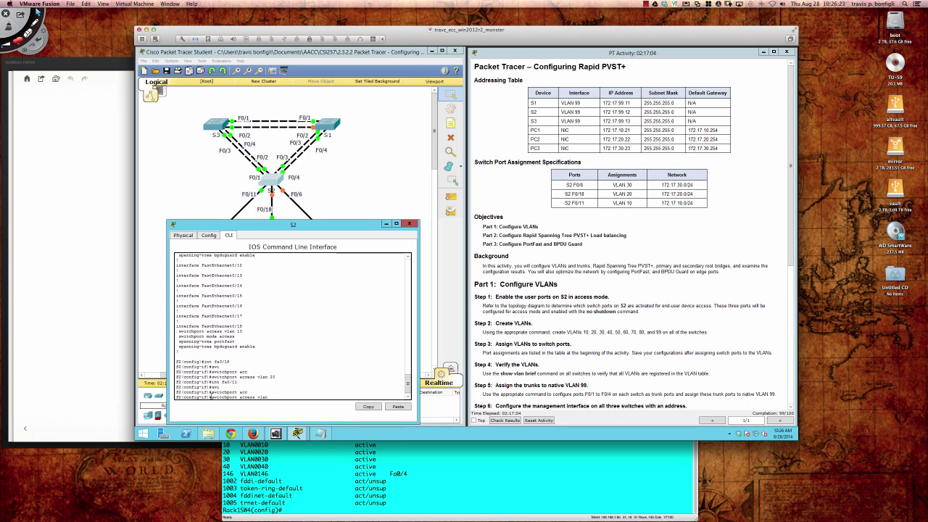
pyautogui.write('10')
pyautogui.press('Return')
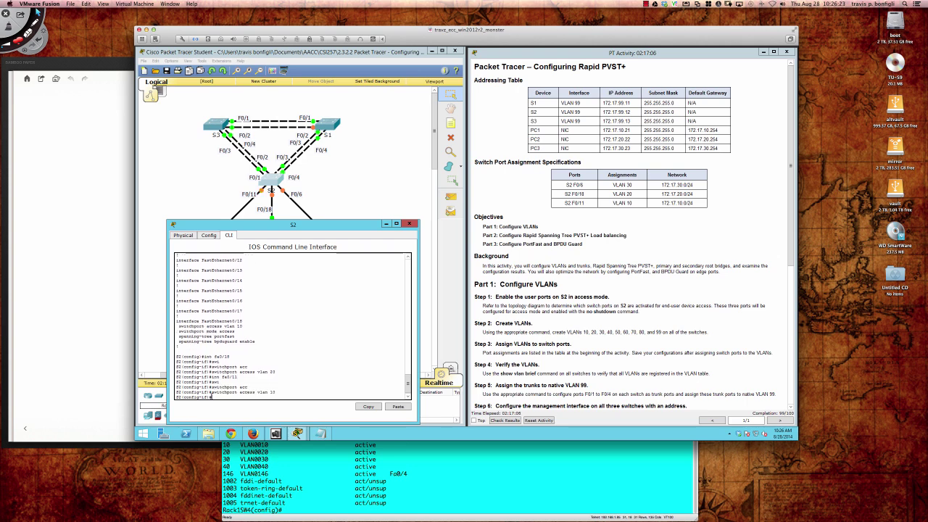
pyautogui.press('Return')
pyautogui.press('Return')
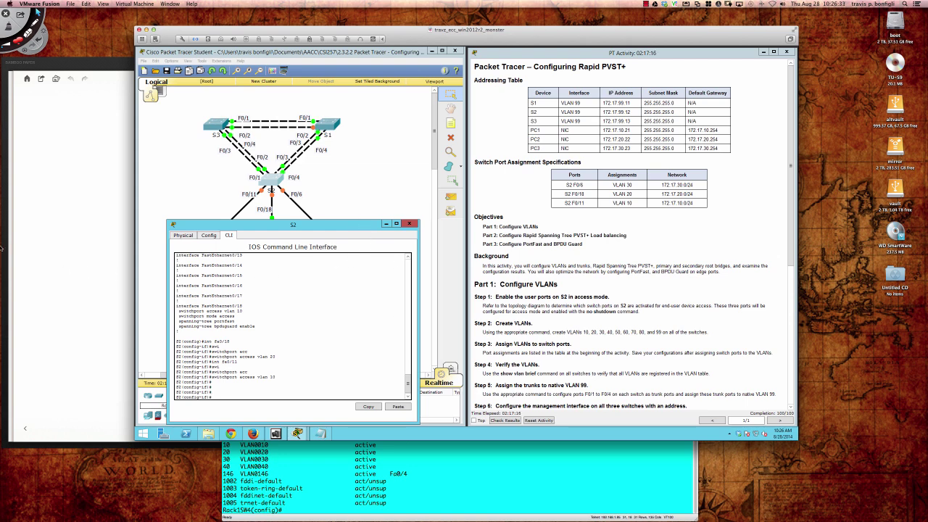
# Switch to SketchBook Express and mark up the DEC, STP, 1993 and 802.1Q entries in the handwritten spanning-tree timeline
pyautogui.moveTo(2, 255)
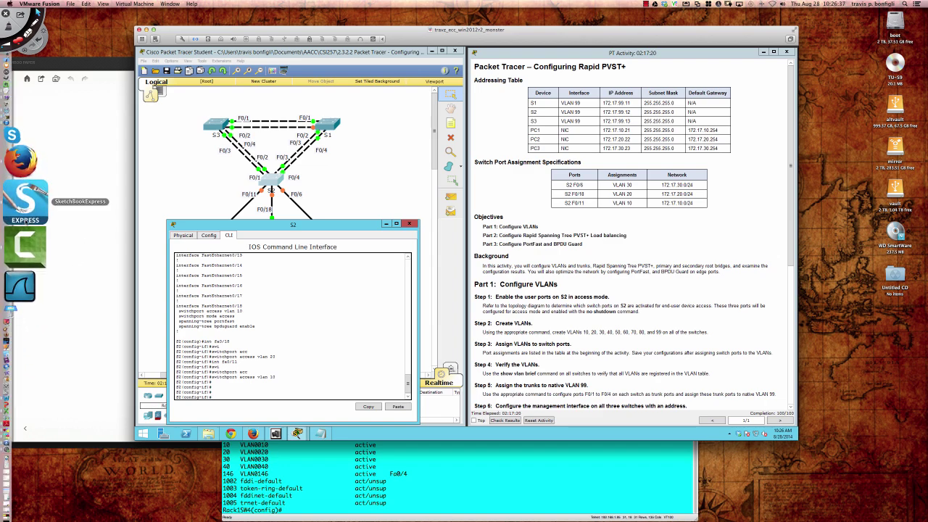
pyautogui.click(22, 226)
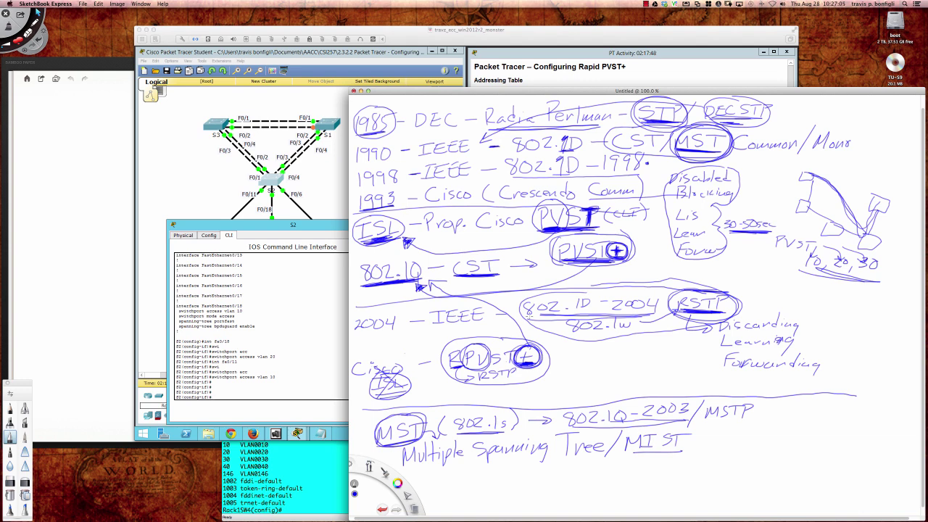
pyautogui.moveTo(366, 134); pyautogui.dragTo(392, 132)
pyautogui.moveTo(460, 124)
pyautogui.mouseDown()
pyautogui.moveTo(536, 129)
pyautogui.moveTo(484, 141)
pyautogui.mouseUp()
pyautogui.moveTo(724, 120)
pyautogui.mouseDown()
pyautogui.moveTo(754, 123)
pyautogui.moveTo(737, 122)
pyautogui.mouseUp()
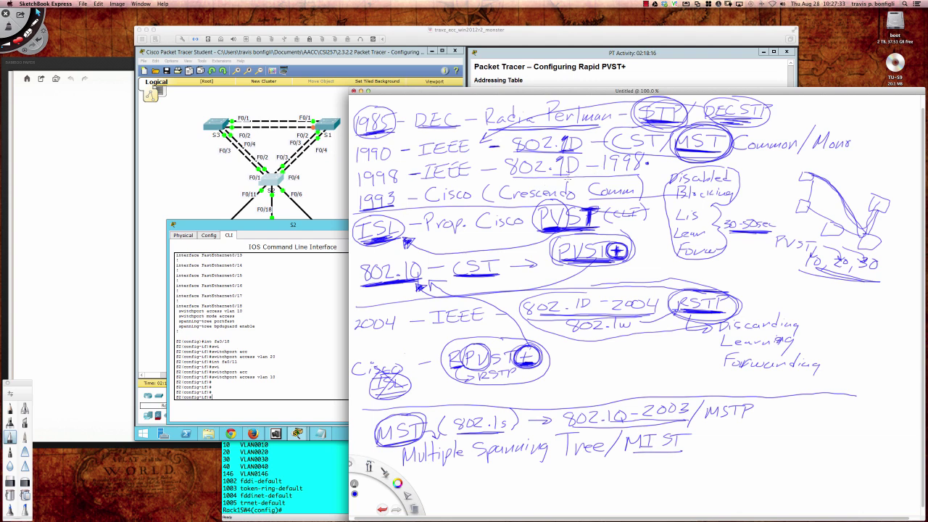
pyautogui.moveTo(382, 186)
pyautogui.mouseDown()
pyautogui.moveTo(357, 209)
pyautogui.moveTo(403, 194)
pyautogui.moveTo(392, 184)
pyautogui.mouseUp()
pyautogui.moveTo(378, 281); pyautogui.dragTo(403, 280)
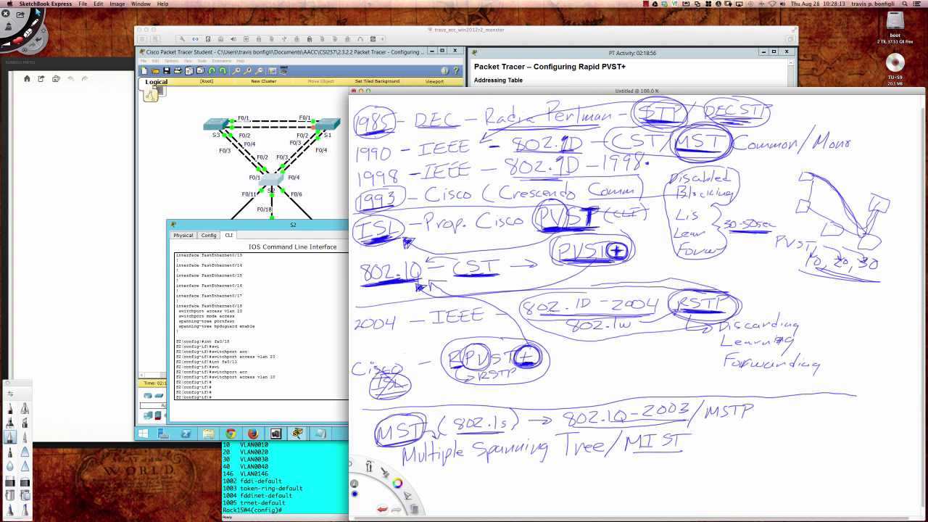
# Underline IEEE in the 2004 timeline entry and circle the Discarding, Learning and Forwarding states linked to RSTP
pyautogui.moveTo(547, 313); pyautogui.dragTo(616, 315)
pyautogui.moveTo(556, 226)
pyautogui.mouseDown()
pyautogui.moveTo(526, 244)
pyautogui.moveTo(411, 242)
pyautogui.mouseUp()
pyautogui.moveTo(437, 327); pyautogui.dragTo(642, 316)
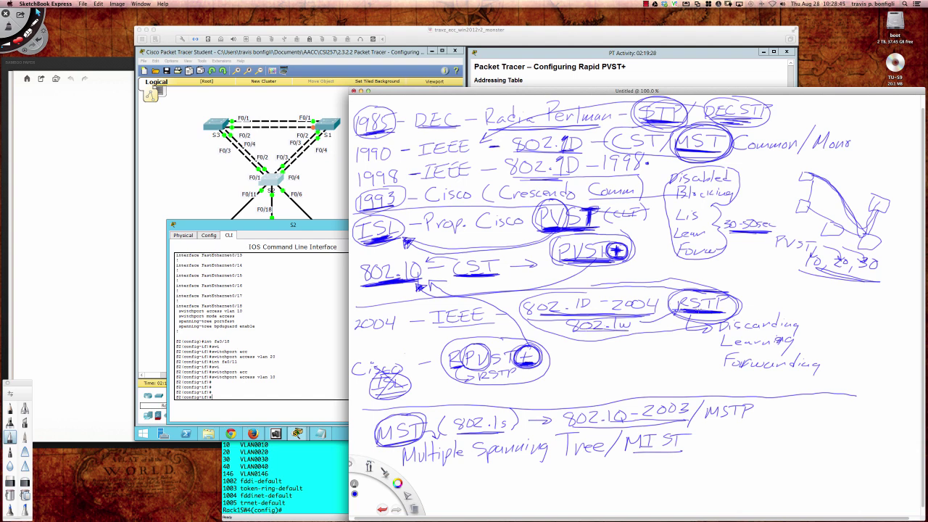
pyautogui.moveTo(712, 320)
pyautogui.mouseDown()
pyautogui.moveTo(708, 353)
pyautogui.moveTo(746, 384)
pyautogui.moveTo(817, 389)
pyautogui.moveTo(816, 326)
pyautogui.moveTo(741, 299)
pyautogui.moveTo(719, 312)
pyautogui.mouseUp()
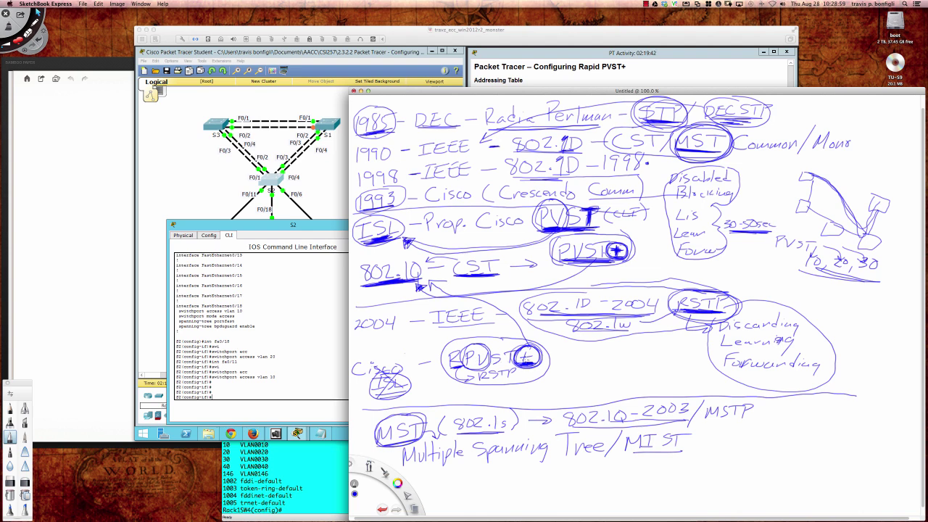
# Emphasize the plus sign in Cisco's RPVST+ entry and underline the RSTP note beneath it
pyautogui.moveTo(517, 358); pyautogui.dragTo(530, 354)
pyautogui.moveTo(526, 349); pyautogui.dragTo(517, 360)
pyautogui.moveTo(519, 363); pyautogui.dragTo(527, 352)
pyautogui.moveTo(487, 383); pyautogui.dragTo(507, 374)
pyautogui.moveTo(478, 343)
pyautogui.mouseDown()
pyautogui.moveTo(465, 359)
pyautogui.moveTo(487, 365)
pyautogui.moveTo(467, 342)
pyautogui.moveTo(487, 372)
pyautogui.moveTo(529, 351)
pyautogui.moveTo(512, 370)
pyautogui.mouseUp()
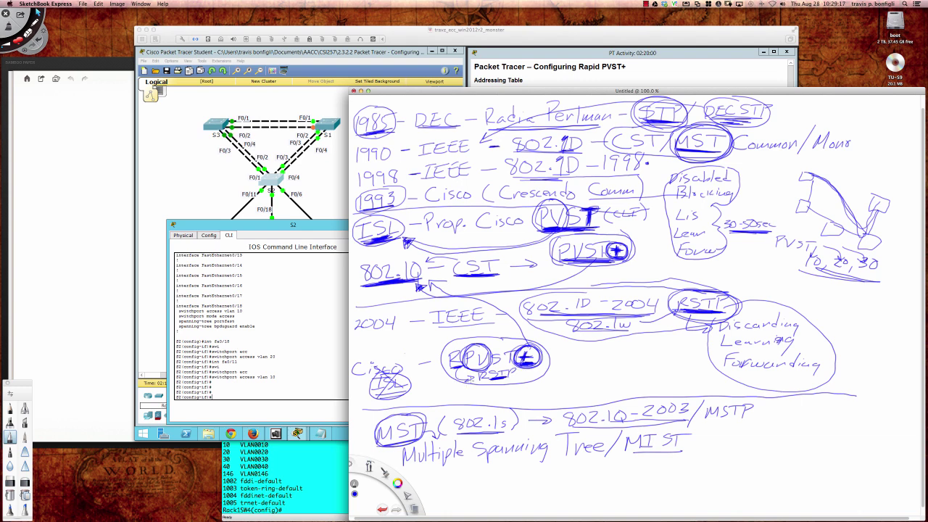
pyautogui.moveTo(525, 348)
pyautogui.mouseDown()
pyautogui.moveTo(535, 343)
pyautogui.moveTo(515, 361)
pyautogui.moveTo(536, 361)
pyautogui.mouseUp()
# Underline Multiple Spanning Tree/MIST, 802.1s, 802.1Q-2003 and MSTP in the MST entry
pyautogui.moveTo(419, 470); pyautogui.dragTo(690, 470)
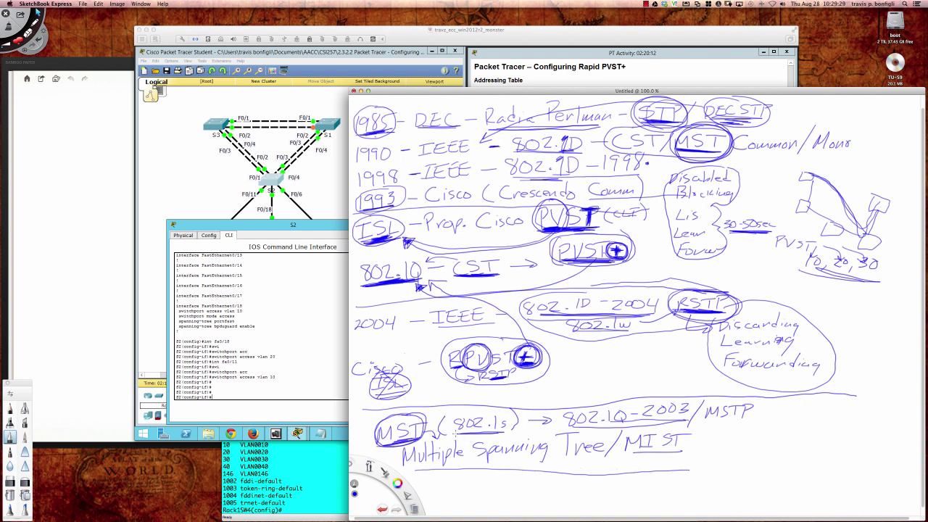
pyautogui.moveTo(463, 435); pyautogui.dragTo(490, 436)
pyautogui.moveTo(585, 426)
pyautogui.mouseDown()
pyautogui.moveTo(684, 423)
pyautogui.moveTo(588, 424)
pyautogui.mouseUp()
pyautogui.moveTo(707, 421); pyautogui.dragTo(749, 423)
pyautogui.moveTo(628, 449)
pyautogui.mouseDown()
pyautogui.moveTo(680, 448)
pyautogui.moveTo(641, 450)
pyautogui.moveTo(661, 447)
pyautogui.mouseUp()
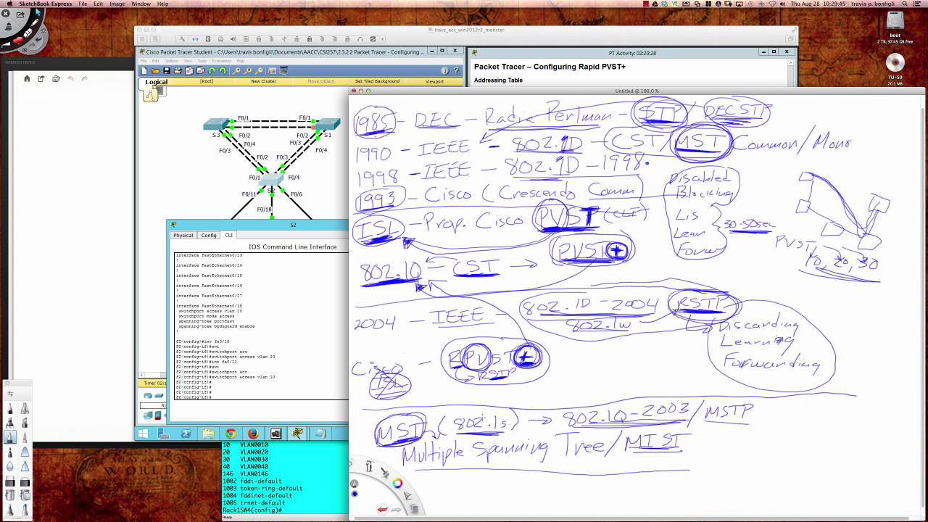
pyautogui.press('super+z')
# Set the pen color to red, circle the lower MST and draw an arrow from it to the crossed-out MST in the 1990 entry
pyautogui.click(397, 483)
pyautogui.click(429, 484)
pyautogui.moveTo(432, 481); pyautogui.dragTo(445, 485)
pyautogui.moveTo(389, 412)
pyautogui.mouseDown()
pyautogui.moveTo(395, 443)
pyautogui.moveTo(428, 413)
pyautogui.moveTo(495, 398)
pyautogui.moveTo(640, 319)
pyautogui.moveTo(698, 216)
pyautogui.moveTo(698, 158)
pyautogui.moveTo(707, 155)
pyautogui.moveTo(694, 130)
pyautogui.mouseUp()
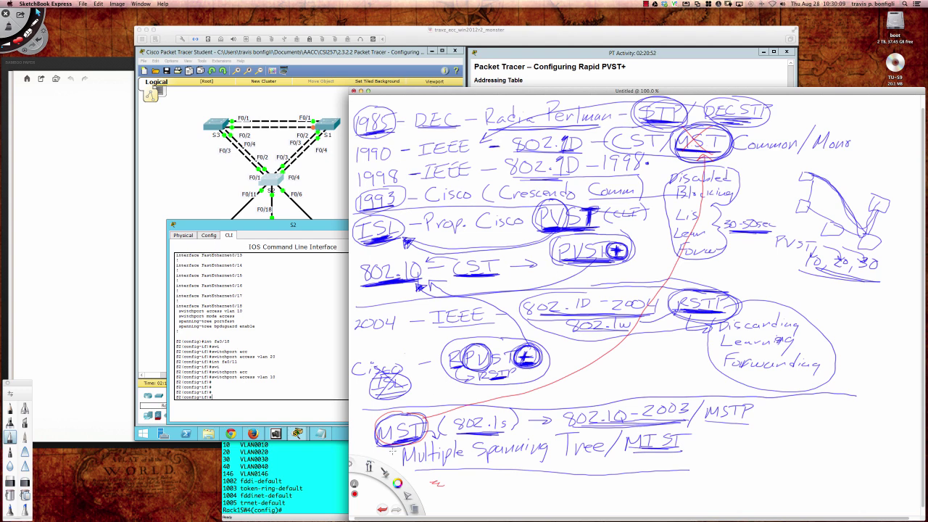
# Underline the lower MST and Multiple Spanning Tree in red, and return to the Packet Tracer activity
pyautogui.moveTo(389, 443); pyautogui.dragTo(420, 438)
pyautogui.moveTo(433, 469)
pyautogui.mouseDown()
pyautogui.moveTo(565, 467)
pyautogui.moveTo(414, 467)
pyautogui.moveTo(524, 467)
pyautogui.mouseUp()
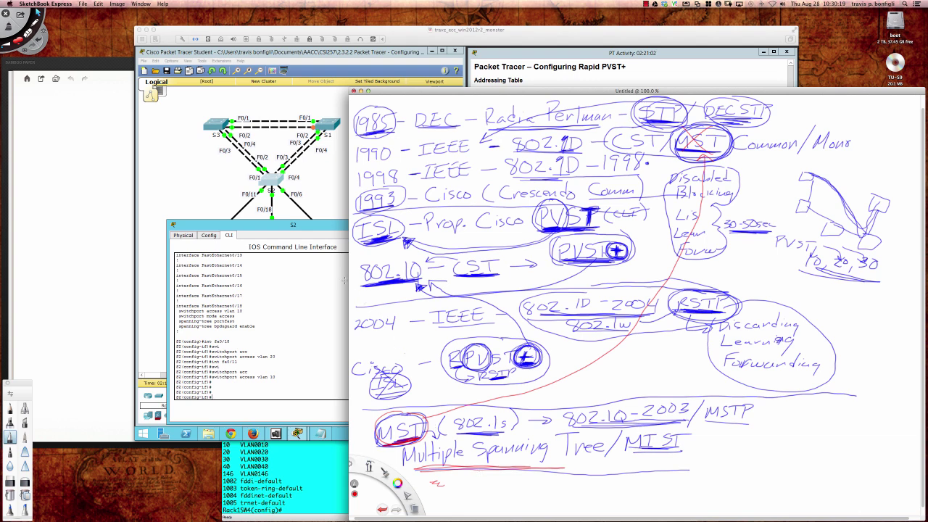
pyautogui.click(327, 226)
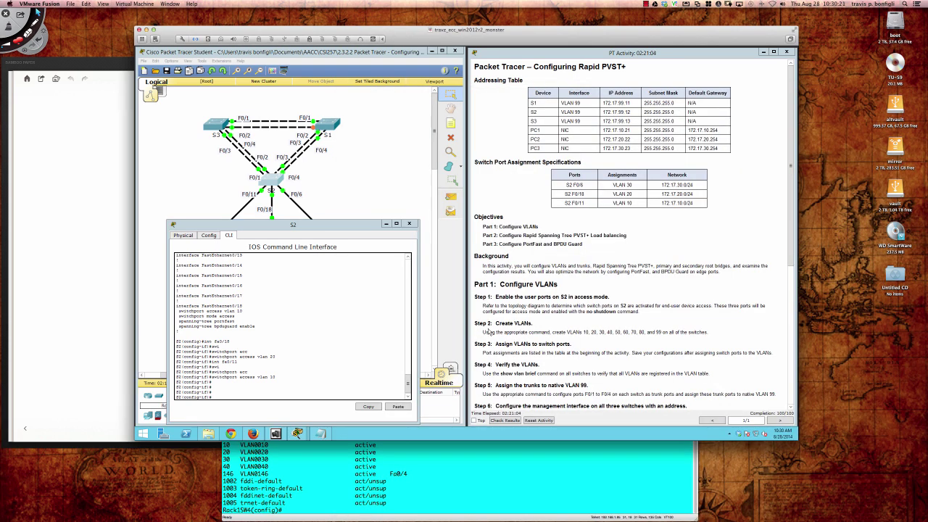